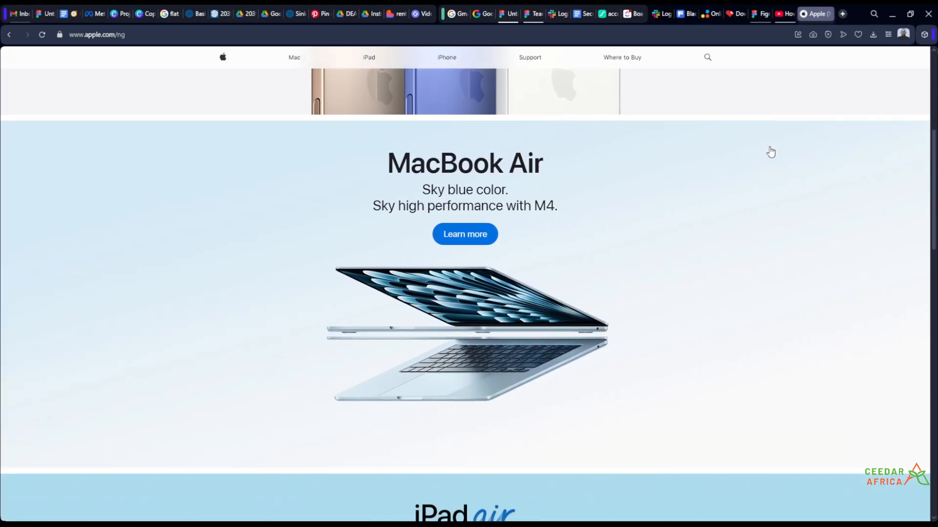
Look over the Apple homepage's product sections from MacBook Air to the footer and back up to the iPhone banner
{"action": "scroll", "coordinate": [771, 152], "scroll_direction": "down", "scroll_amount": 5}
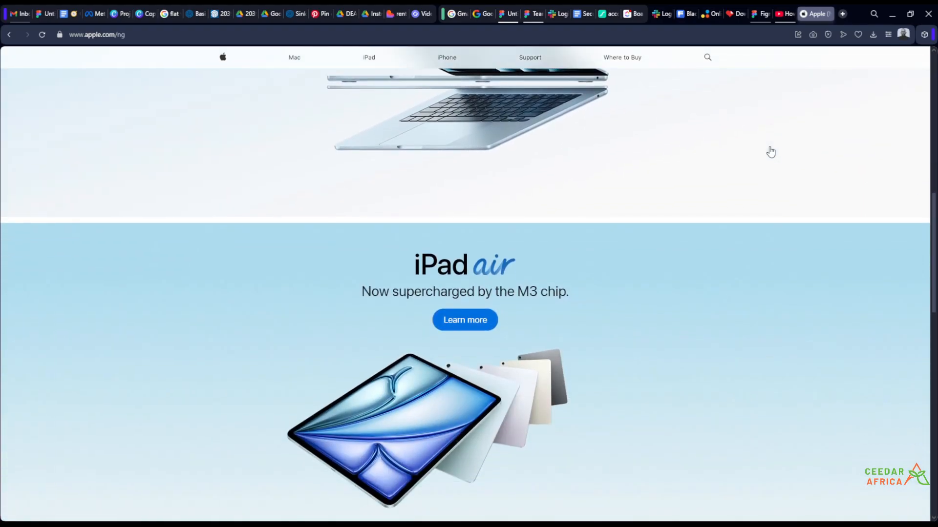
{"action": "scroll", "coordinate": [771, 152], "scroll_direction": "down", "scroll_amount": 2}
{"action": "scroll", "coordinate": [770, 152], "scroll_direction": "down", "scroll_amount": 1}
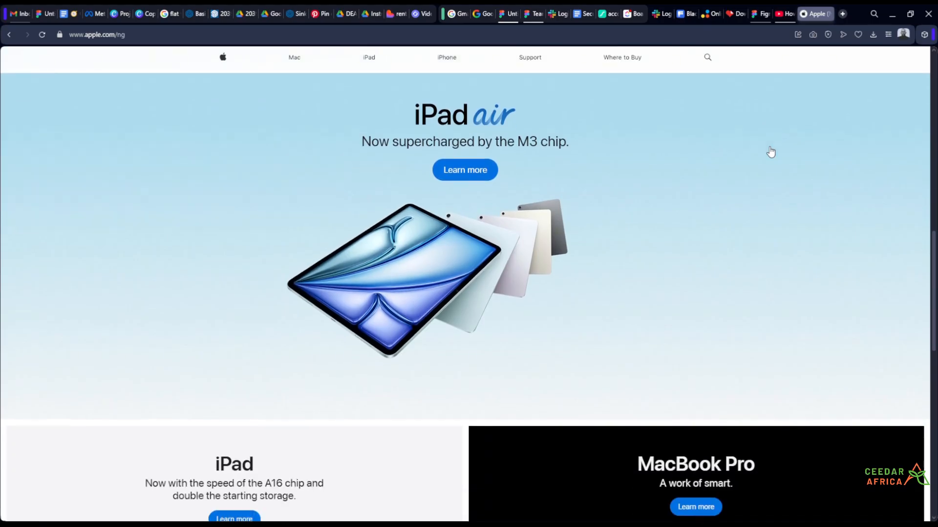
{"action": "scroll", "coordinate": [771, 153], "scroll_direction": "up", "scroll_amount": 1}
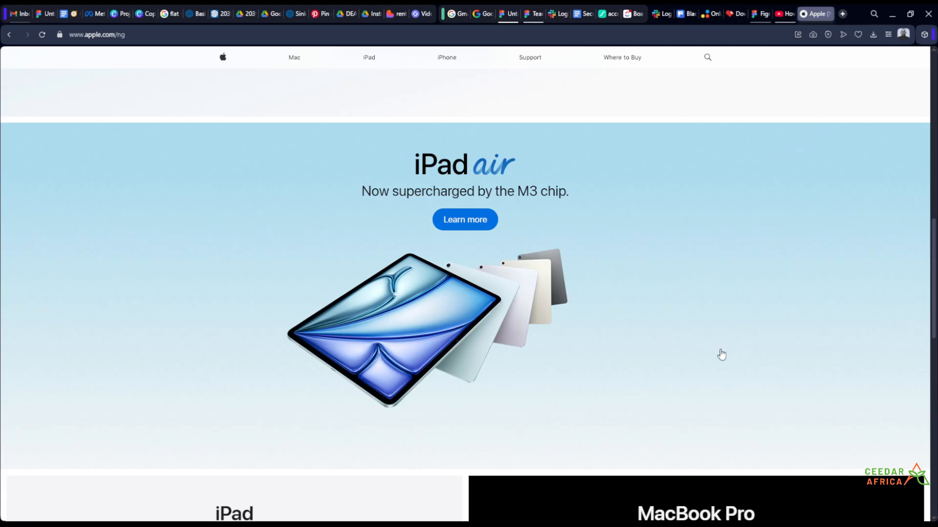
{"action": "scroll", "coordinate": [747, 267], "scroll_direction": "down", "scroll_amount": 1}
{"action": "scroll", "coordinate": [748, 268], "scroll_direction": "down", "scroll_amount": 5}
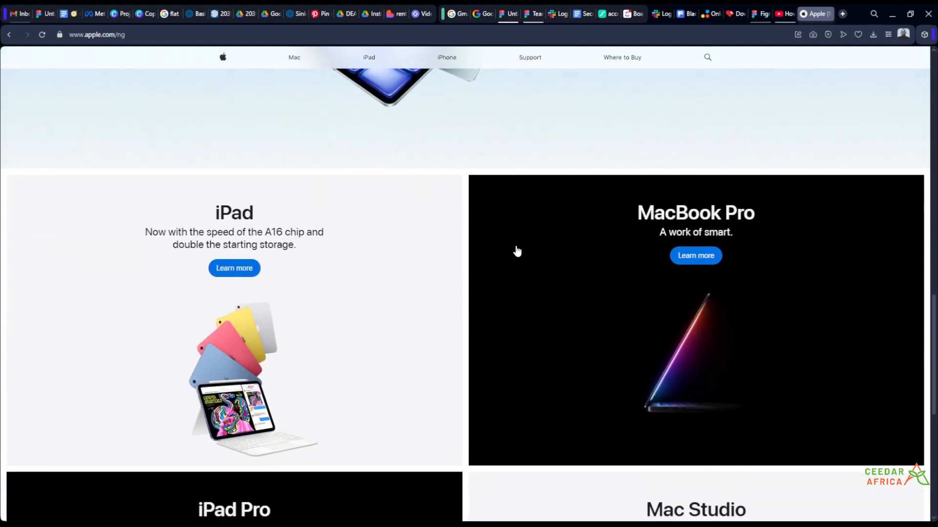
{"action": "scroll", "coordinate": [664, 291], "scroll_direction": "down", "scroll_amount": 2}
{"action": "scroll", "coordinate": [625, 249], "scroll_direction": "down", "scroll_amount": 6}
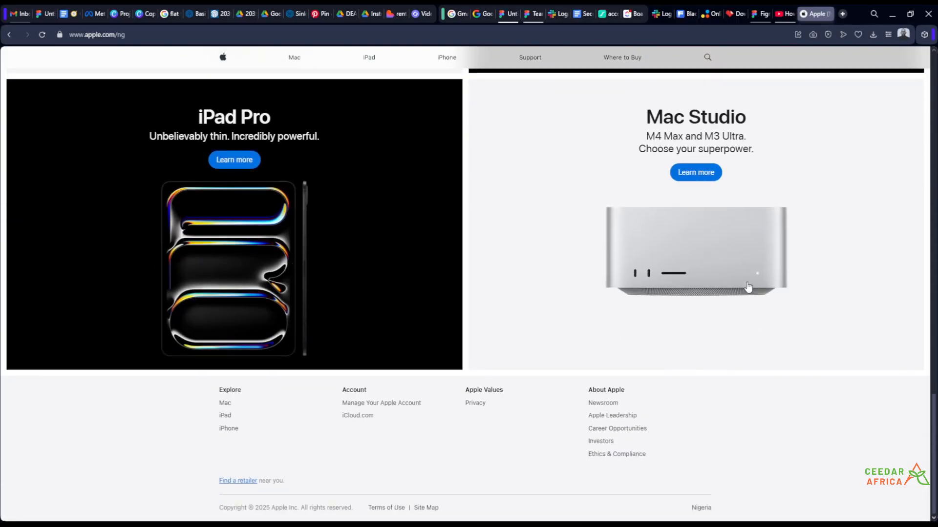
{"action": "scroll", "coordinate": [711, 268], "scroll_direction": "up", "scroll_amount": 14}
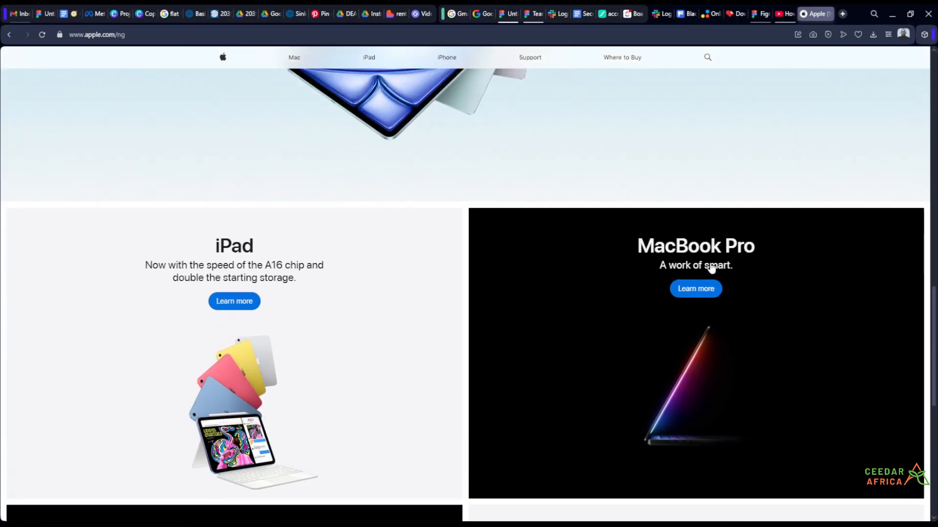
{"action": "scroll", "coordinate": [711, 268], "scroll_direction": "up", "scroll_amount": 12}
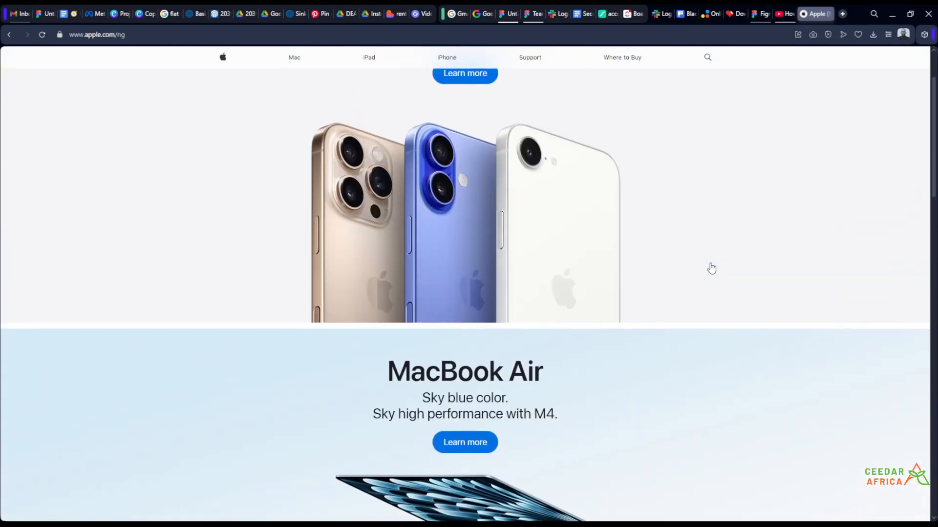
{"action": "scroll", "coordinate": [711, 268], "scroll_direction": "up", "scroll_amount": 1}
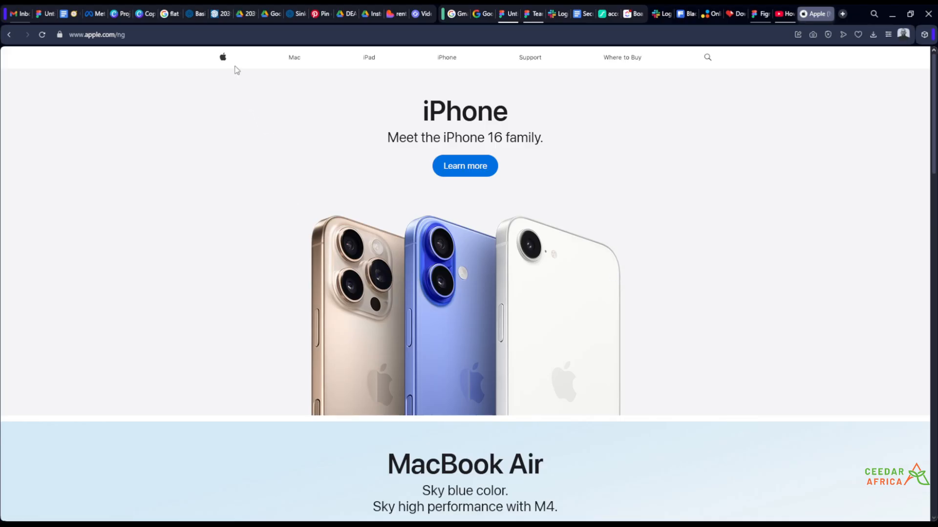
Examine the Apple homepage's Mac, iPad and iPhone navigation submenus and its sections through to the footer
{"action": "mouse_move", "coordinate": [290, 59]}
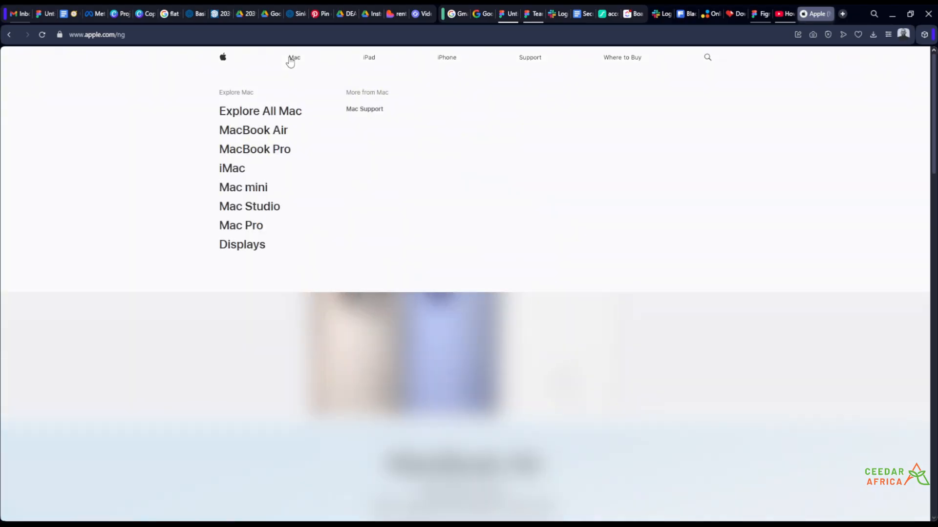
{"action": "mouse_move", "coordinate": [368, 60]}
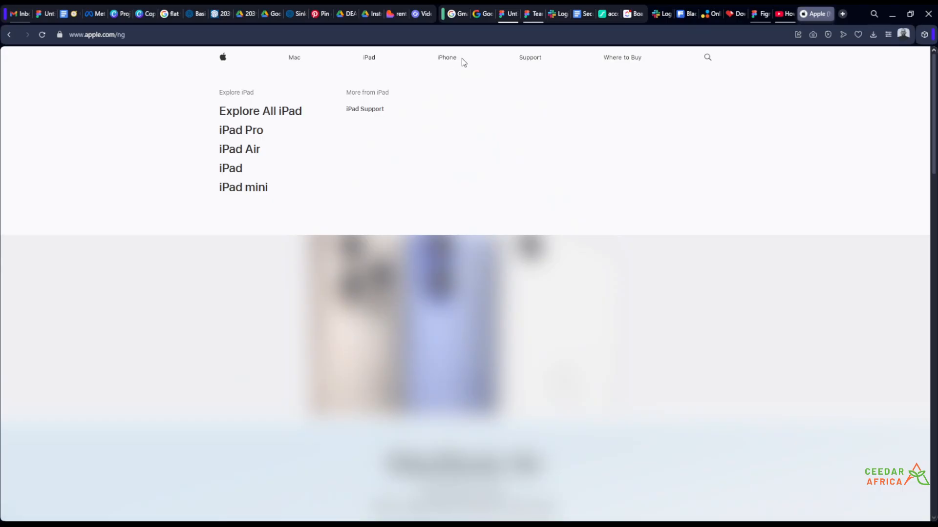
{"action": "mouse_move", "coordinate": [442, 63]}
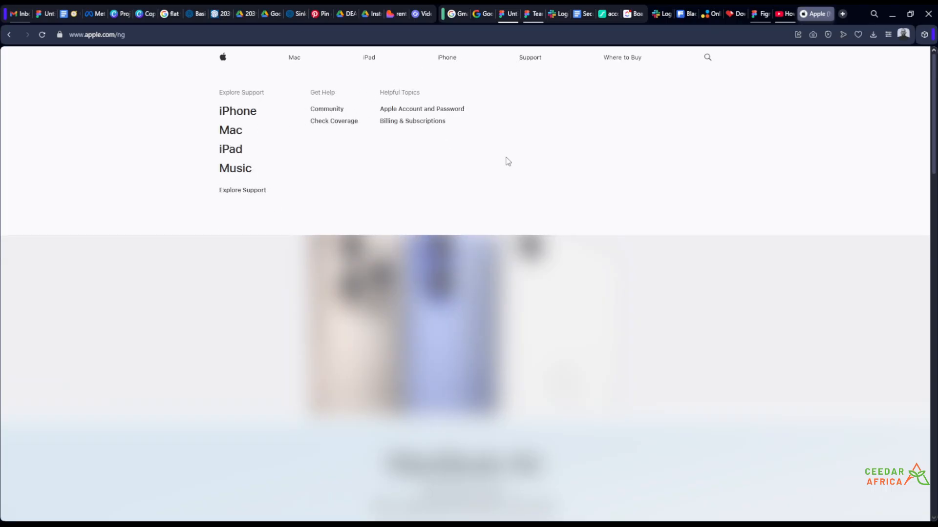
{"action": "scroll", "coordinate": [691, 257], "scroll_direction": "down", "scroll_amount": 6}
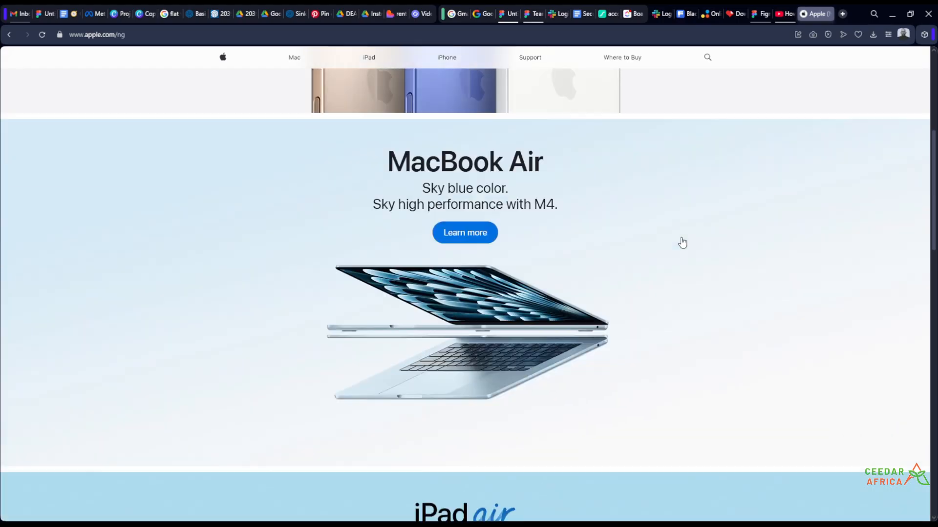
{"action": "scroll", "coordinate": [682, 243], "scroll_direction": "down", "scroll_amount": 10}
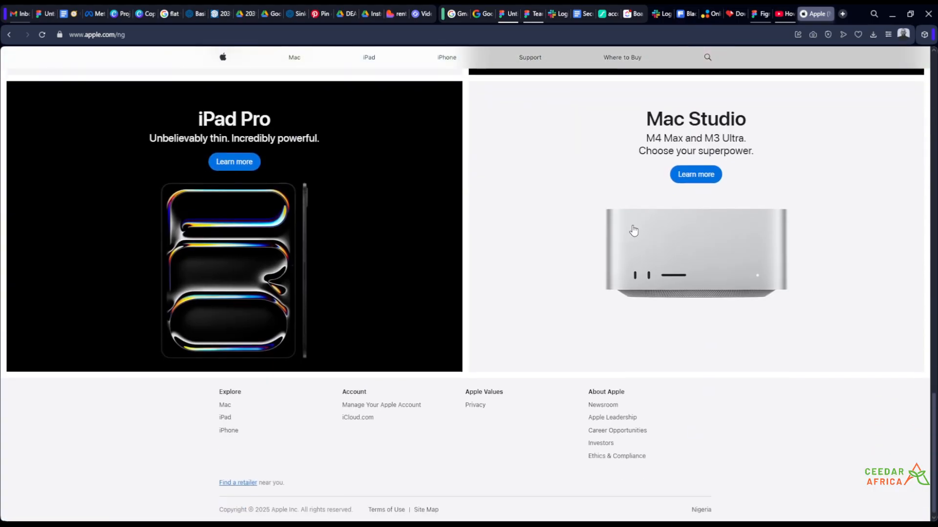
Switch to the Untitled Figma design file and view the Week 6 title slide and the empty canvas beside it
{"action": "left_click", "coordinate": [509, 14]}
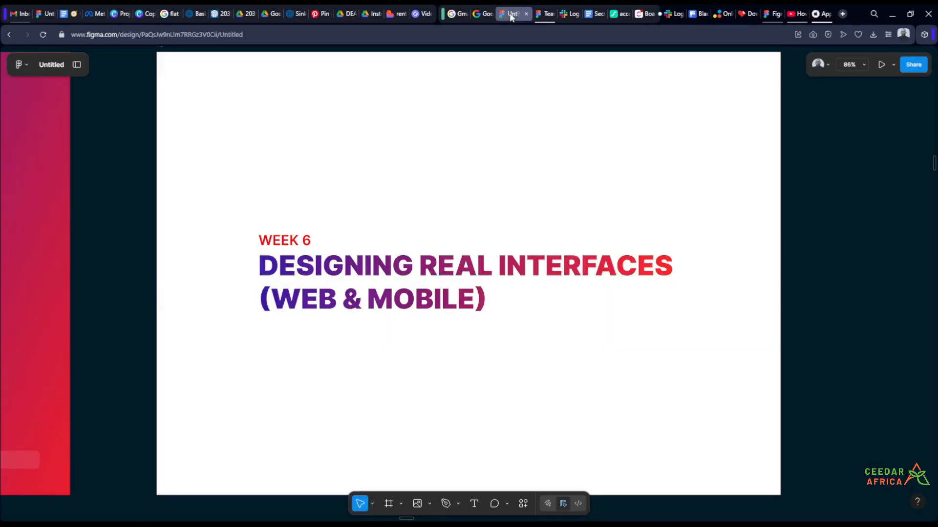
{"action": "scroll", "coordinate": [544, 234], "scroll_direction": "down", "scroll_amount": 3}
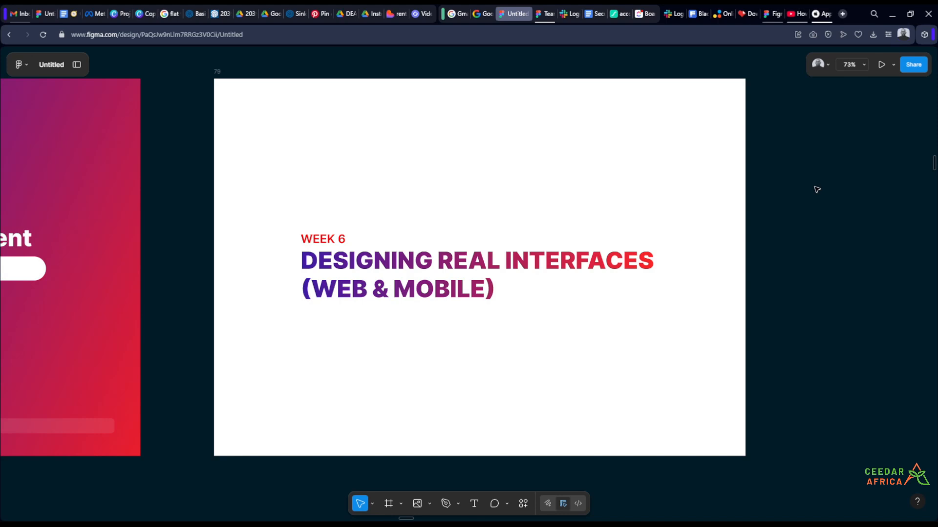
{"action": "left_click_drag", "start_coordinate": [830, 238], "coordinate": [296, 262]}
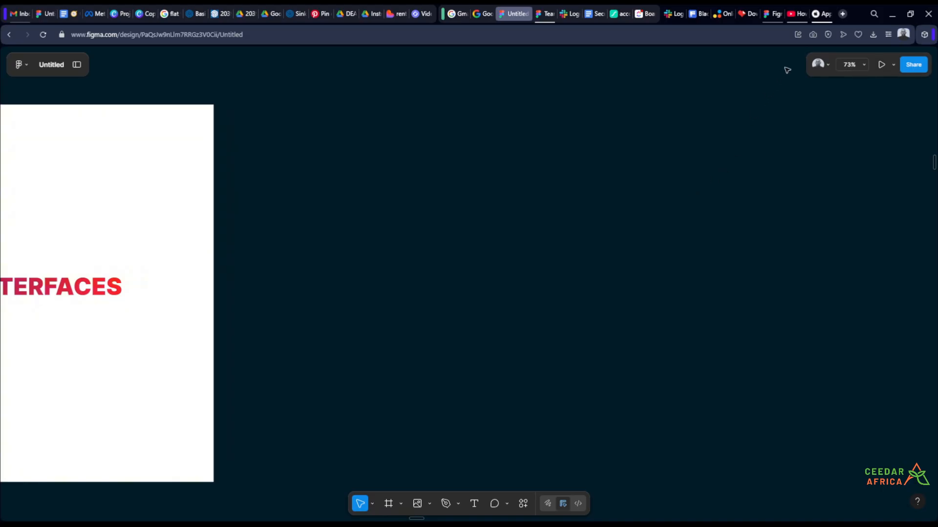
Return to the Apple homepage and review its full layout from the iPhone banner to the footer
{"action": "left_click", "coordinate": [822, 15]}
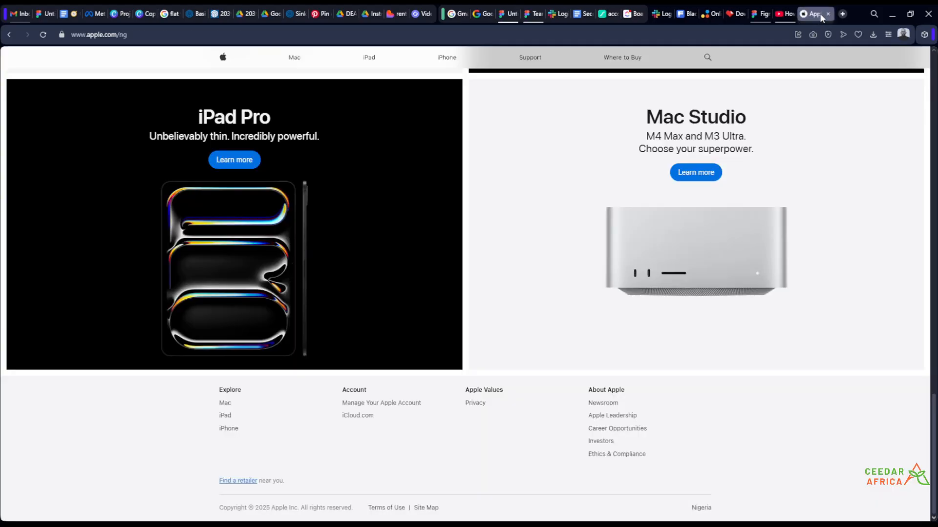
{"action": "scroll", "coordinate": [519, 235], "scroll_direction": "up", "scroll_amount": 10}
{"action": "scroll", "coordinate": [519, 240], "scroll_direction": "up", "scroll_amount": 8}
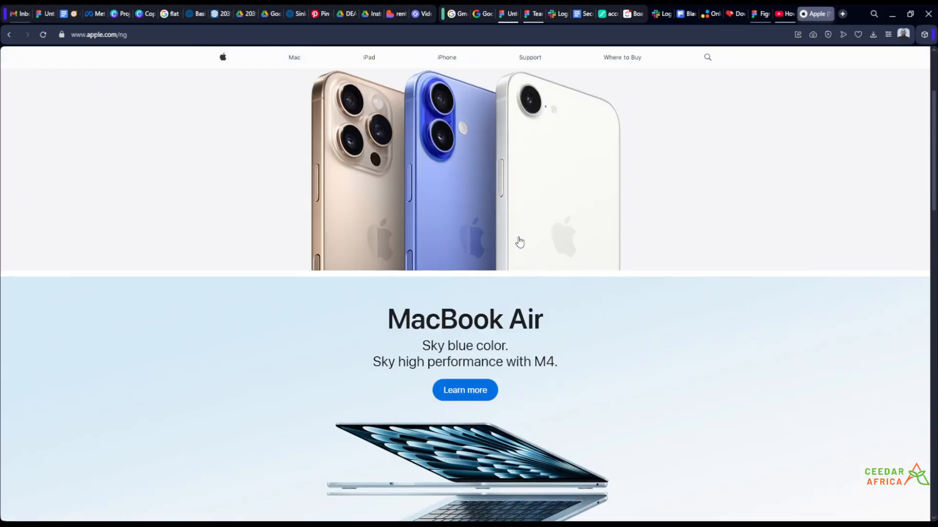
{"action": "scroll", "coordinate": [616, 255], "scroll_direction": "down", "scroll_amount": 18}
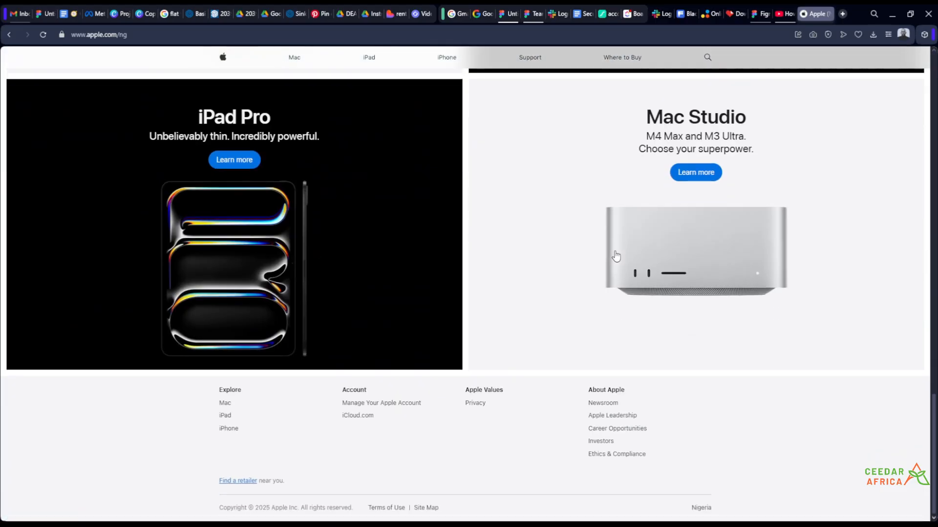
Switch to the Untitled Figma file and place the full-page Apple homepage screenshot, about 1440 × 2824, directly below the Product Design title slide
{"action": "left_click", "coordinate": [507, 13]}
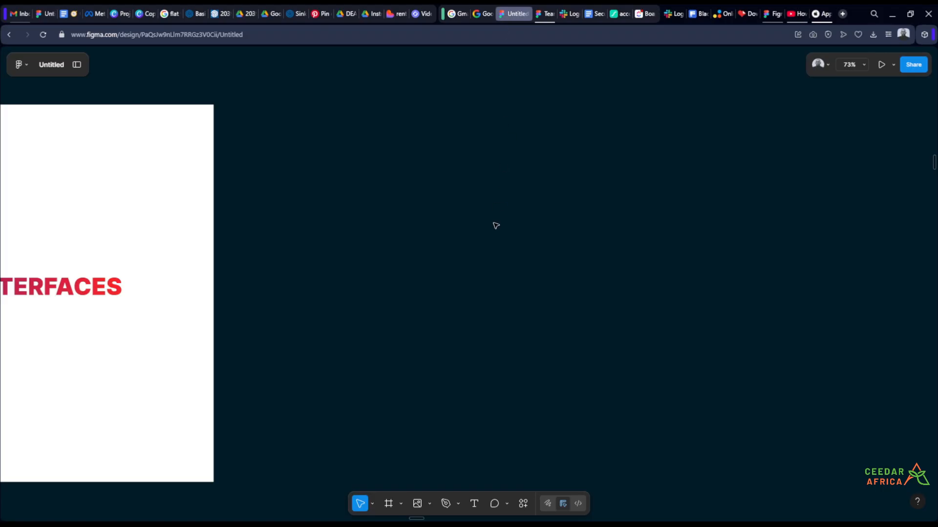
{"action": "scroll", "coordinate": [537, 206], "scroll_direction": "left", "scroll_amount": 10}
{"action": "left_click_drag", "start_coordinate": [382, 324], "coordinate": [719, 340]}
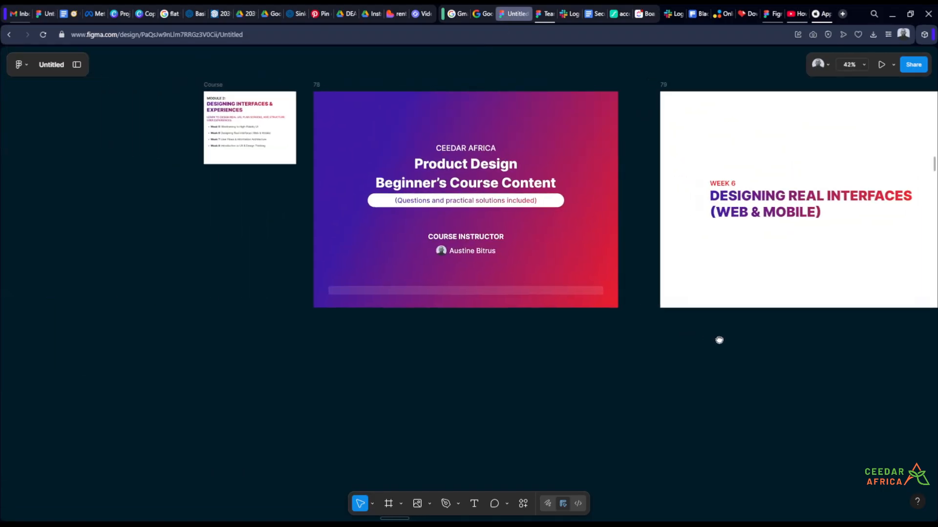
{"action": "scroll", "coordinate": [503, 375], "scroll_direction": "up", "scroll_amount": 1}
{"action": "left_click_drag", "start_coordinate": [501, 375], "coordinate": [475, 188]}
{"action": "scroll", "coordinate": [437, 173], "scroll_direction": "up", "scroll_amount": 1}
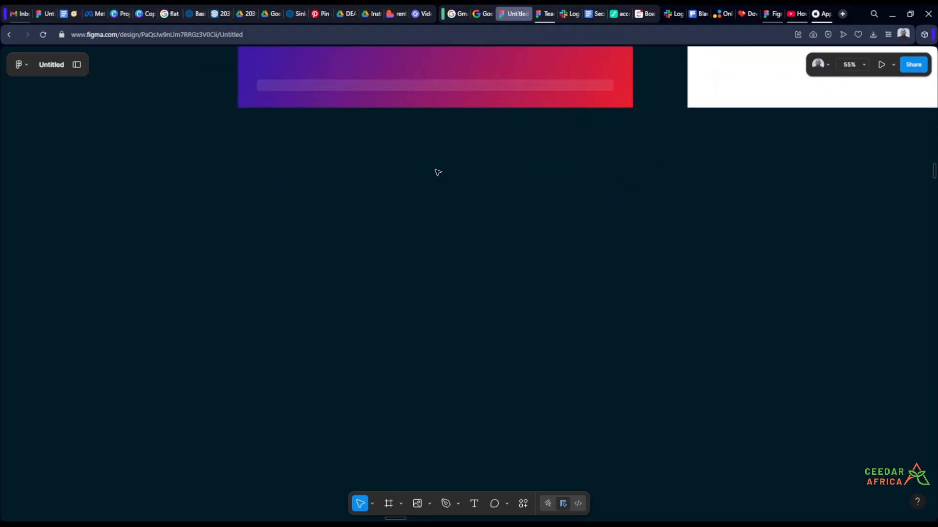
{"action": "left_click_drag", "start_coordinate": [409, 251], "coordinate": [439, 205]}
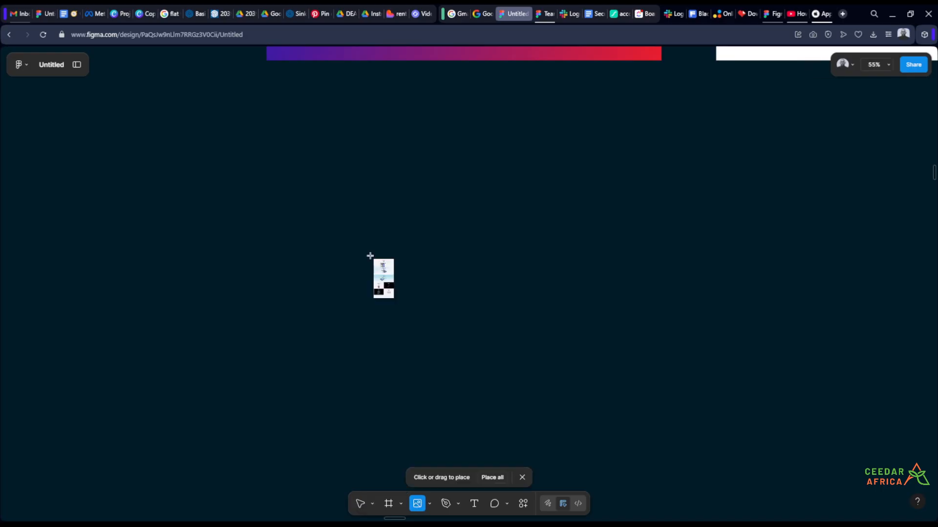
{"action": "scroll", "coordinate": [370, 256], "scroll_direction": "down", "scroll_amount": 5}
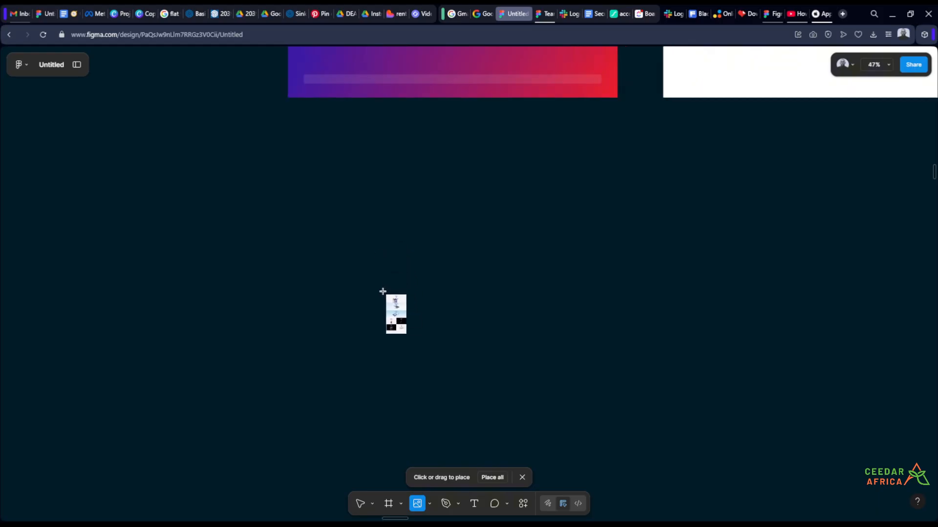
{"action": "scroll", "coordinate": [395, 232], "scroll_direction": "up", "scroll_amount": 5}
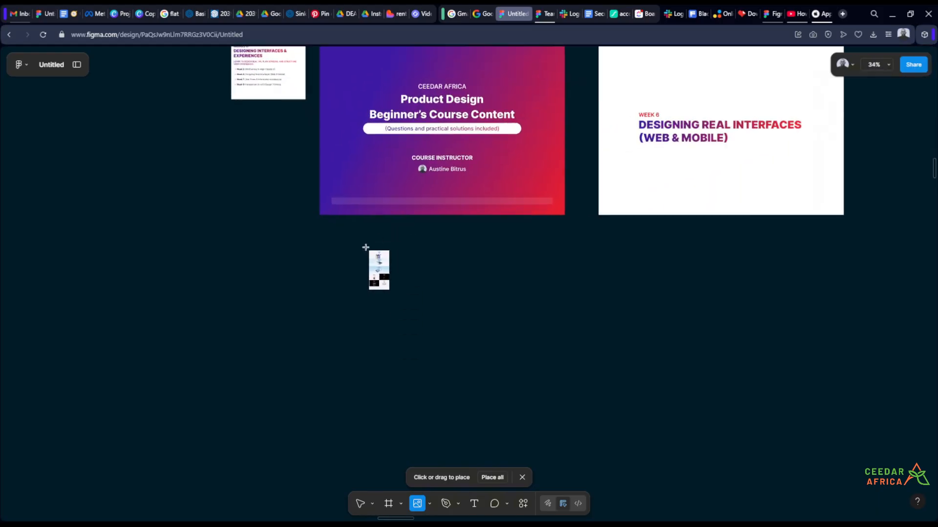
{"action": "left_click", "coordinate": [320, 299]}
{"action": "left_click_drag", "start_coordinate": [372, 332], "coordinate": [564, 409]}
{"action": "left_click", "coordinate": [623, 368]}
{"action": "left_click_drag", "start_coordinate": [451, 362], "coordinate": [380, 312]}
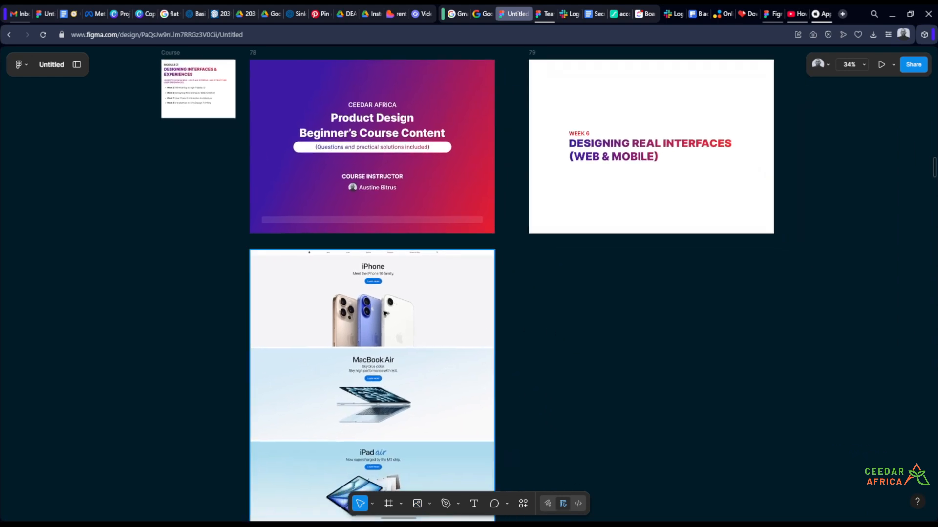
Check the placed homepage screenshot's width and height, and examine its header and product sections up close
{"action": "left_click", "coordinate": [380, 312]}
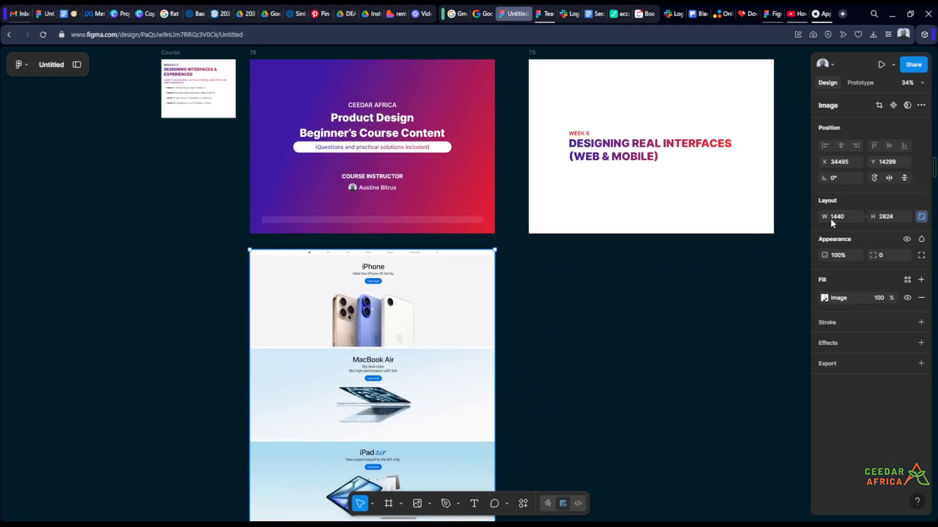
{"action": "scroll", "coordinate": [626, 299], "scroll_direction": "down", "scroll_amount": 3}
{"action": "scroll", "coordinate": [626, 299], "scroll_direction": "right", "scroll_amount": 2}
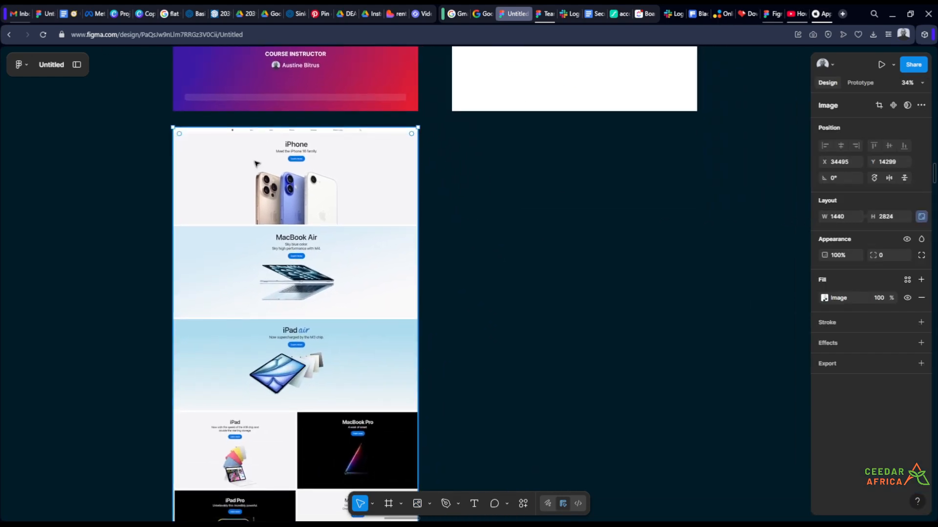
{"action": "left_click", "coordinate": [507, 182]}
{"action": "scroll", "coordinate": [526, 271], "scroll_direction": "up", "scroll_amount": 2}
{"action": "scroll", "coordinate": [527, 268], "scroll_direction": "left", "scroll_amount": 2}
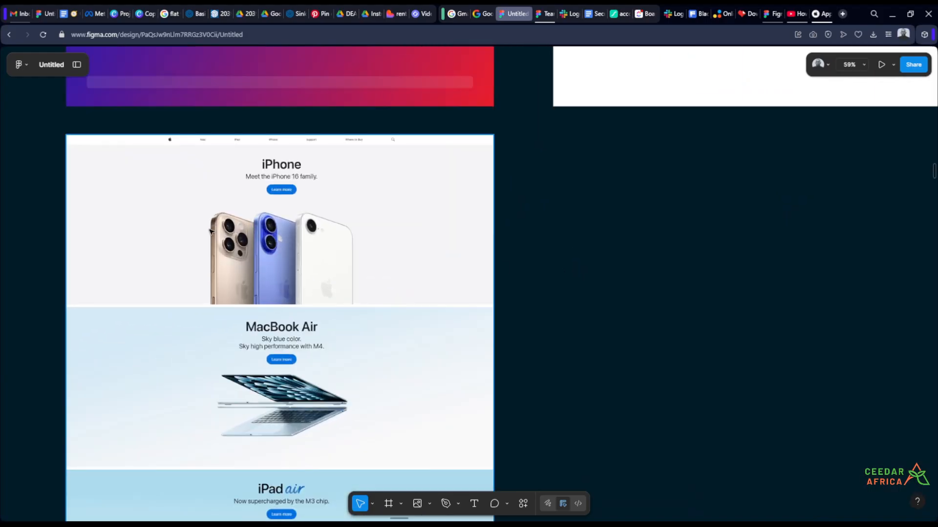
{"action": "scroll", "coordinate": [528, 265], "scroll_direction": "right", "scroll_amount": 2}
{"action": "scroll", "coordinate": [529, 265], "scroll_direction": "up", "scroll_amount": 1}
{"action": "scroll", "coordinate": [494, 261], "scroll_direction": "up", "scroll_amount": 2}
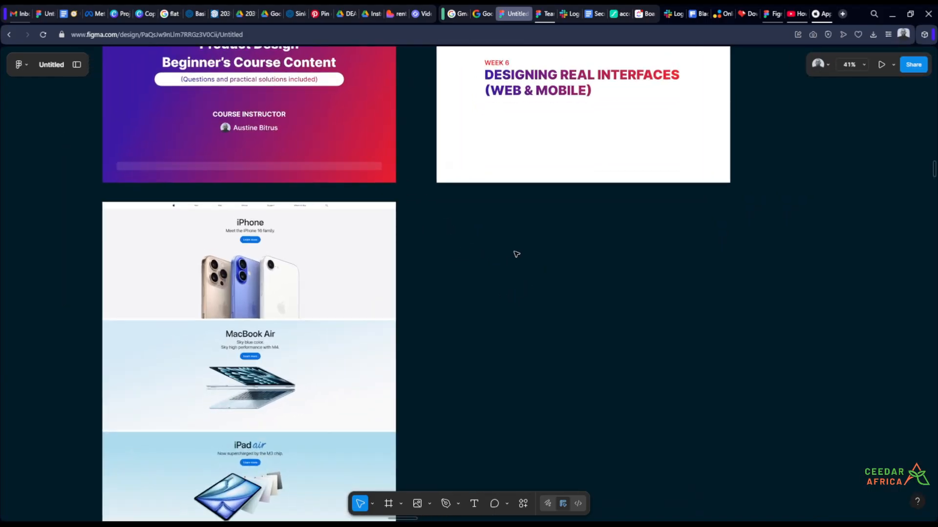
Create a Desktop preset frame of 1440 × 1024 and align it beside the homepage screenshot, below the Week 6 slide
{"action": "key", "text": "f"}
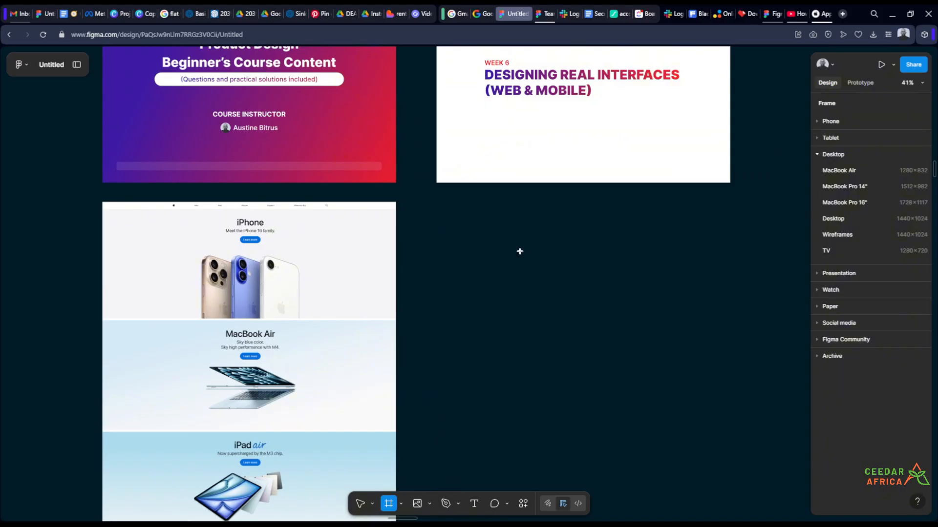
{"action": "left_click", "coordinate": [846, 218]}
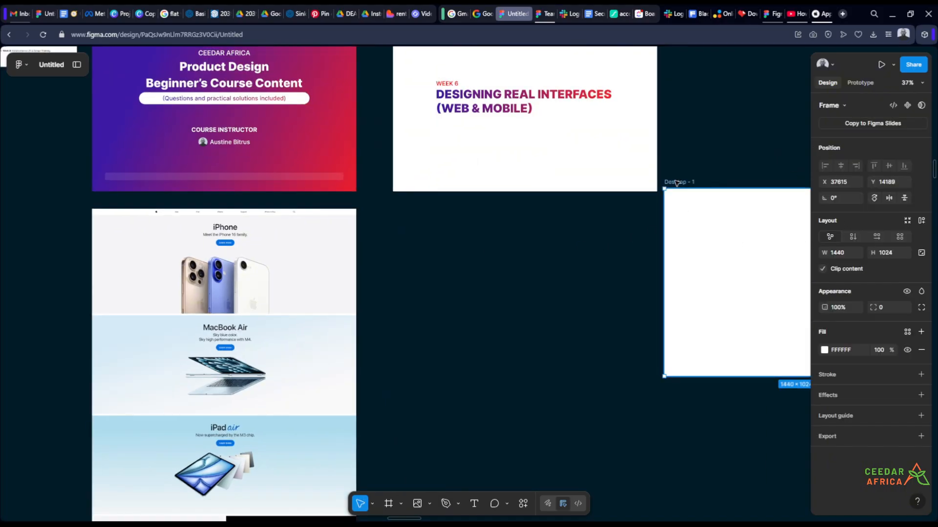
{"action": "left_click_drag", "start_coordinate": [676, 184], "coordinate": [389, 204]}
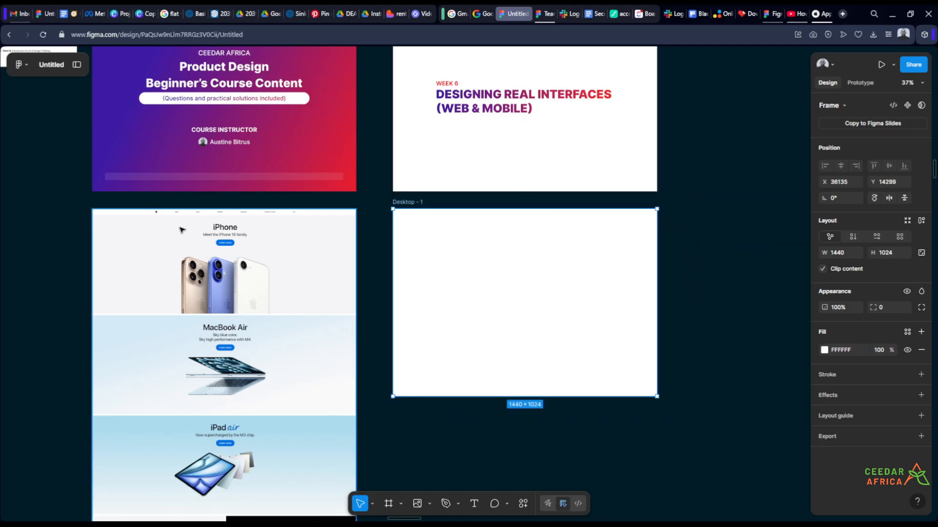
Move the homepage screenshot and the empty Desktop frame together down the canvas, clear of the course slides
{"action": "scroll", "coordinate": [402, 283], "scroll_direction": "down", "scroll_amount": 5}
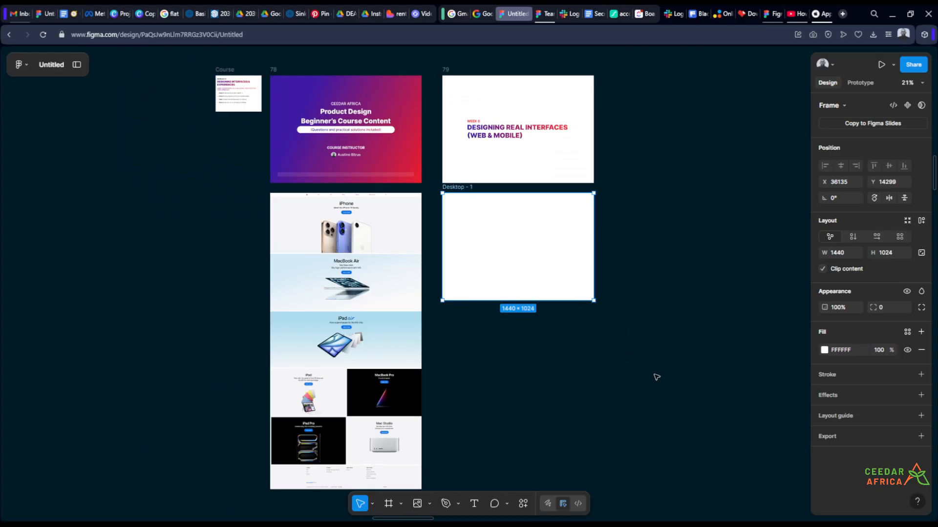
{"action": "scroll", "coordinate": [586, 247], "scroll_direction": "down", "scroll_amount": 3}
{"action": "scroll", "coordinate": [586, 246], "scroll_direction": "down", "scroll_amount": 3}
{"action": "left_click_drag", "start_coordinate": [638, 434], "coordinate": [333, 296]}
{"action": "left_click", "coordinate": [401, 220]}
{"action": "scroll", "coordinate": [445, 359], "scroll_direction": "up", "scroll_amount": 5}
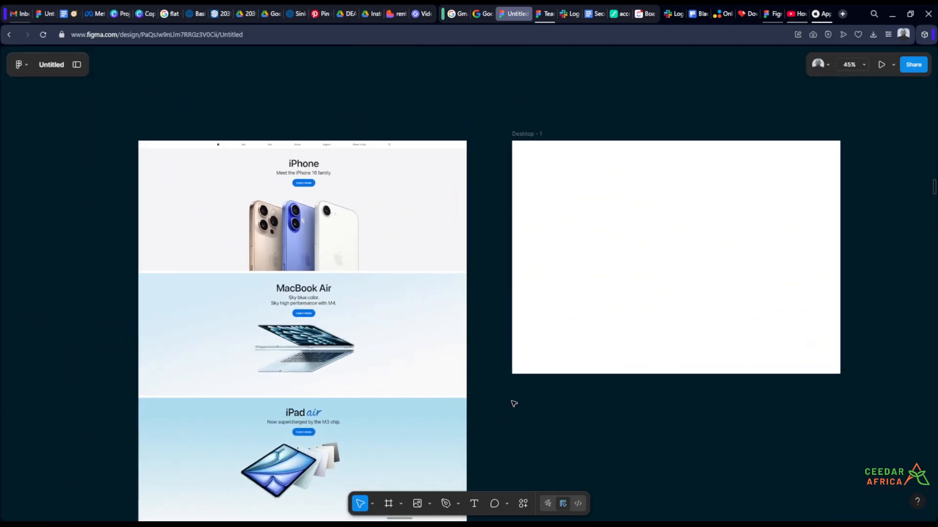
Examine the iPhone section's heading, subtitle and Learn more button up close in the homepage screenshot
{"action": "left_click_drag", "start_coordinate": [512, 132], "coordinate": [497, 133]}
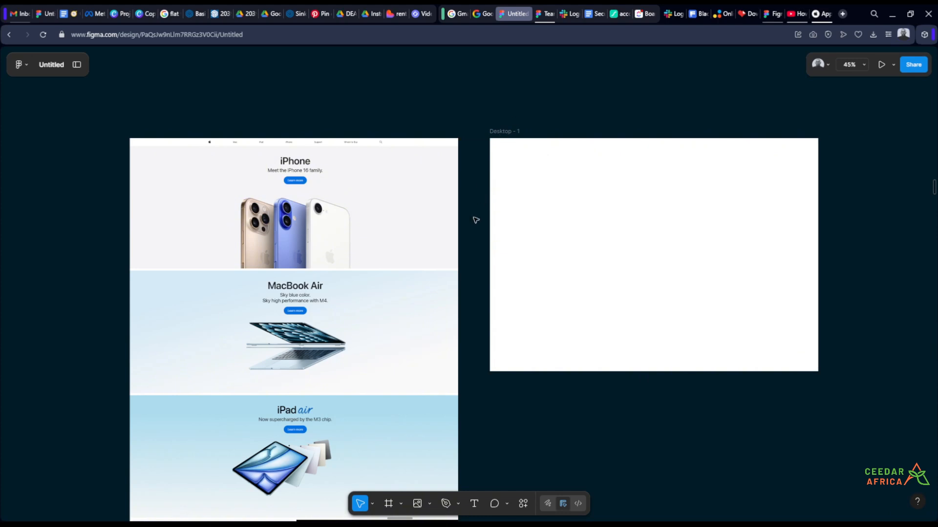
{"action": "left_click_drag", "start_coordinate": [476, 220], "coordinate": [463, 190]}
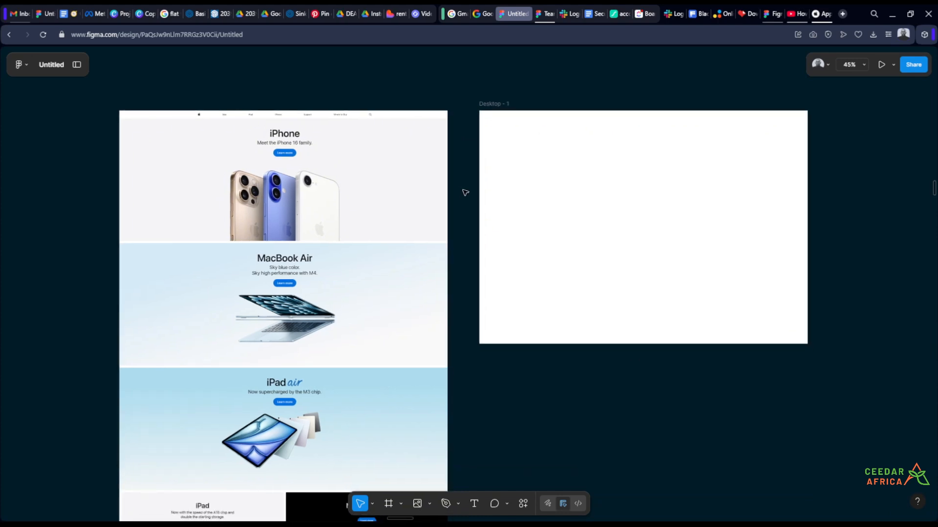
{"action": "left_click_drag", "start_coordinate": [463, 190], "coordinate": [644, 232]}
{"action": "scroll", "coordinate": [641, 225], "scroll_direction": "up", "scroll_amount": 3}
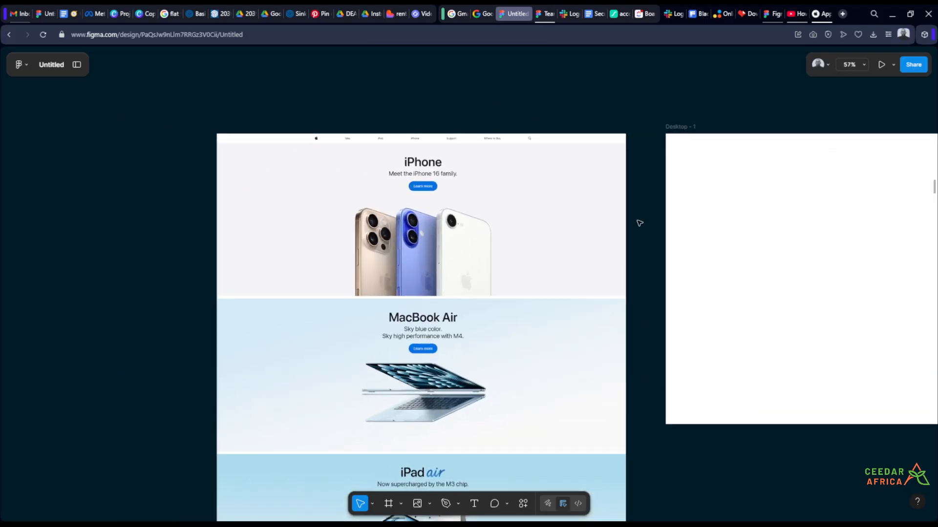
{"action": "scroll", "coordinate": [642, 222], "scroll_direction": "up", "scroll_amount": 2}
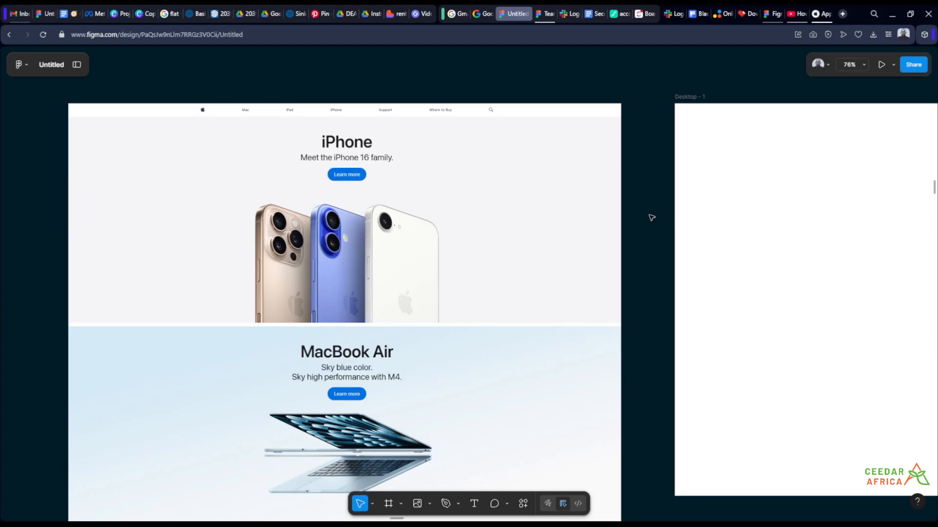
{"action": "scroll", "coordinate": [180, 111], "scroll_direction": "up", "scroll_amount": 5}
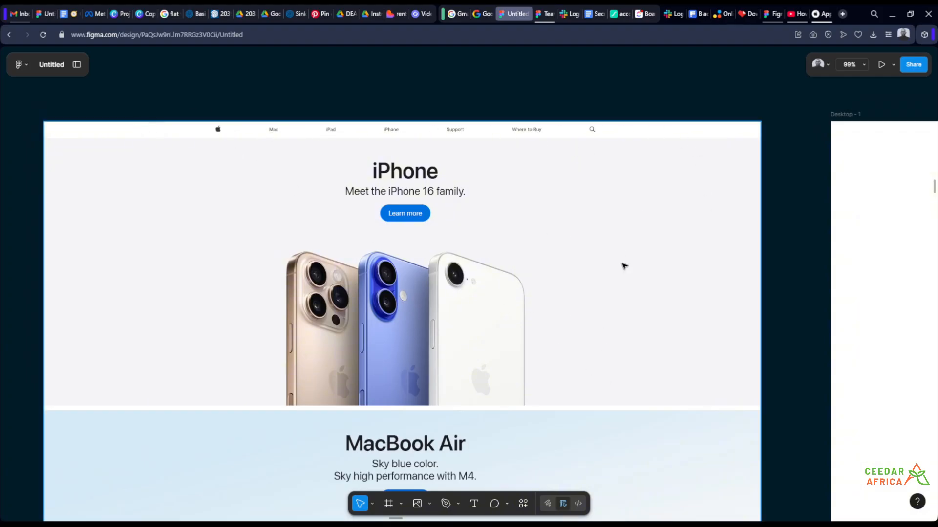
{"action": "scroll", "coordinate": [161, 386], "scroll_direction": "up", "scroll_amount": 2}
{"action": "scroll", "coordinate": [197, 348], "scroll_direction": "down", "scroll_amount": 2}
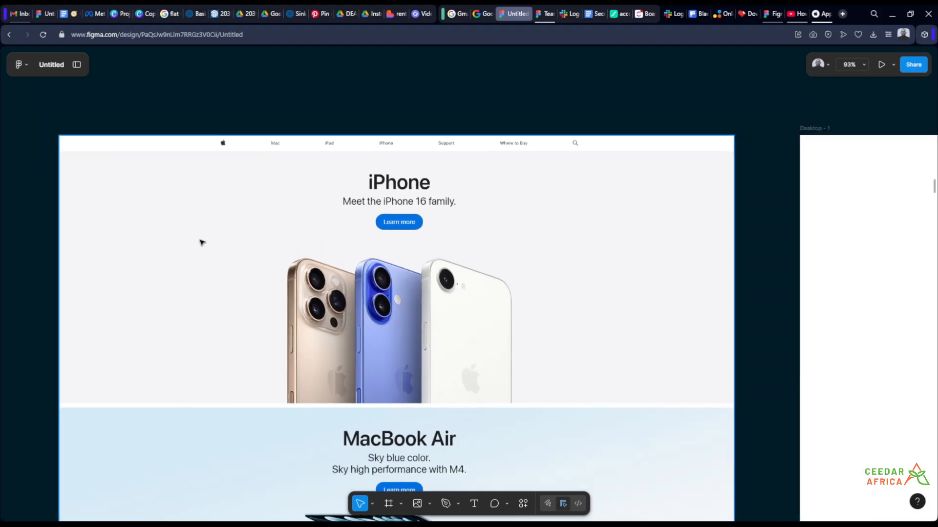
{"action": "scroll", "coordinate": [335, 197], "scroll_direction": "up", "scroll_amount": 5}
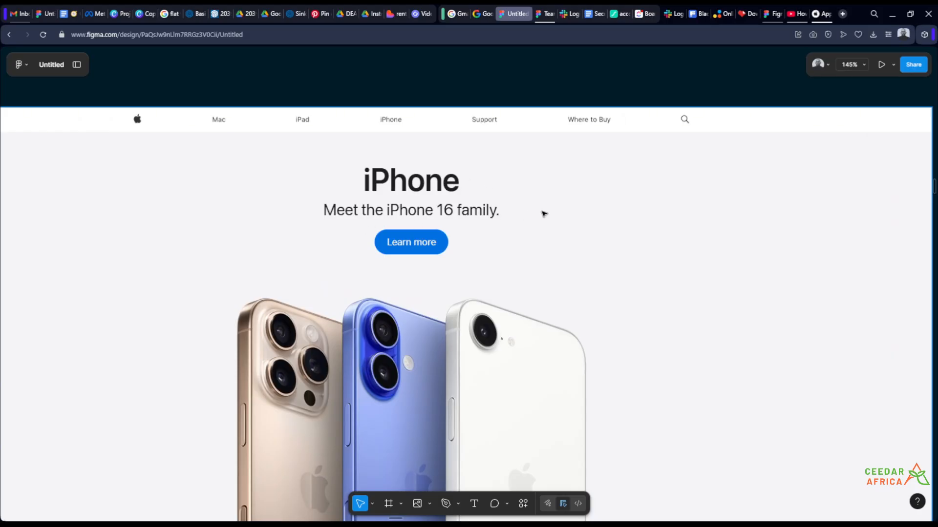
{"action": "scroll", "coordinate": [405, 251], "scroll_direction": "up", "scroll_amount": 8}
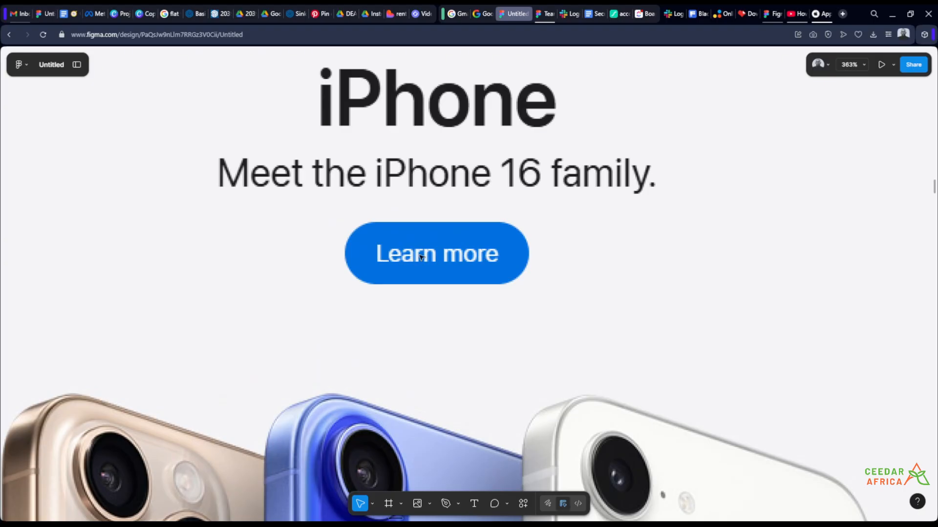
{"action": "scroll", "coordinate": [488, 251], "scroll_direction": "down", "scroll_amount": 1}
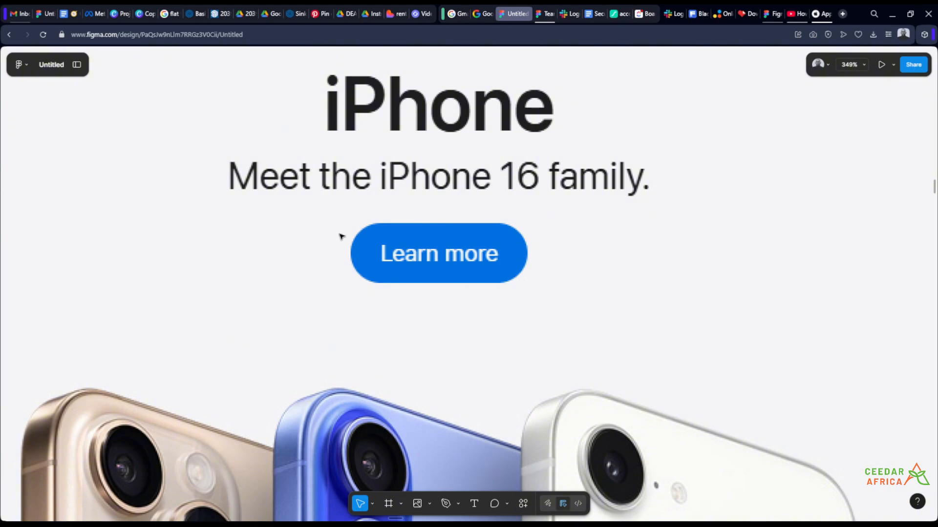
Examine the iPhone product image and the MacBook Air section of the homepage screenshot
{"action": "scroll", "coordinate": [486, 184], "scroll_direction": "down", "scroll_amount": 6}
{"action": "scroll", "coordinate": [495, 250], "scroll_direction": "up", "scroll_amount": 4}
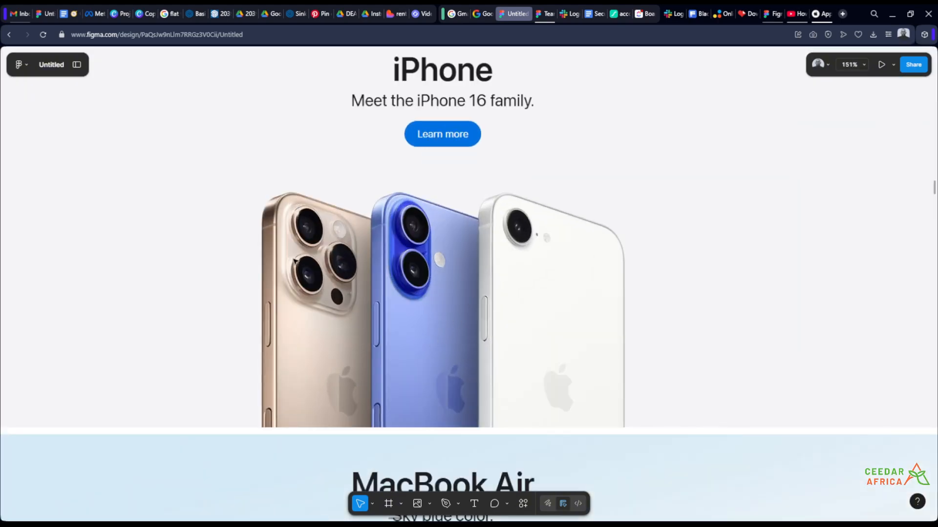
{"action": "scroll", "coordinate": [458, 293], "scroll_direction": "down", "scroll_amount": 5}
{"action": "scroll", "coordinate": [228, 163], "scroll_direction": "up", "scroll_amount": 4}
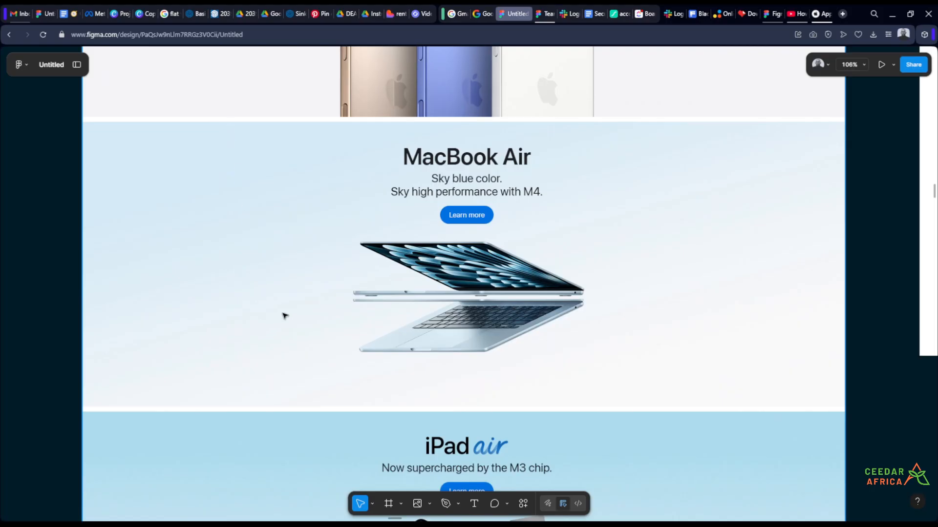
{"action": "scroll", "coordinate": [284, 316], "scroll_direction": "down", "scroll_amount": 5}
{"action": "scroll", "coordinate": [317, 102], "scroll_direction": "up", "scroll_amount": 3}
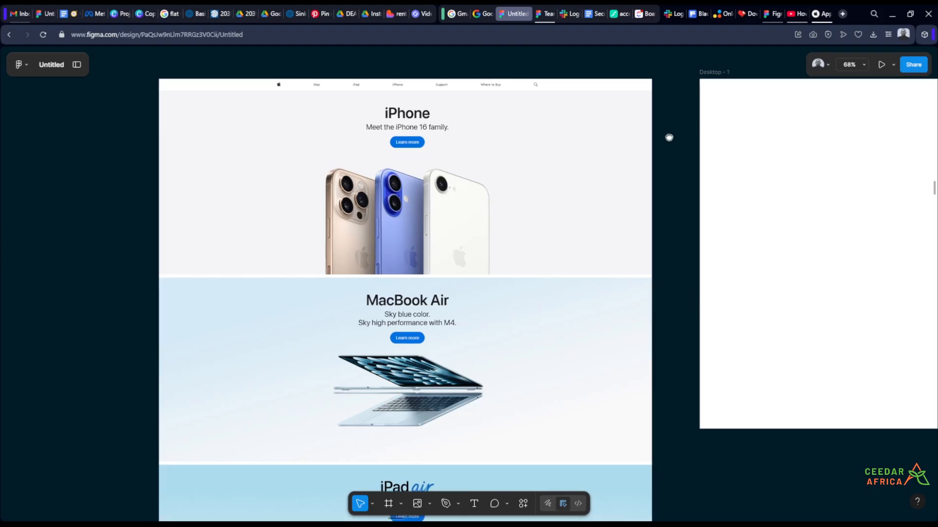
{"action": "scroll", "coordinate": [425, 154], "scroll_direction": "up", "scroll_amount": 3}
{"action": "scroll", "coordinate": [425, 156], "scroll_direction": "down", "scroll_amount": 2}
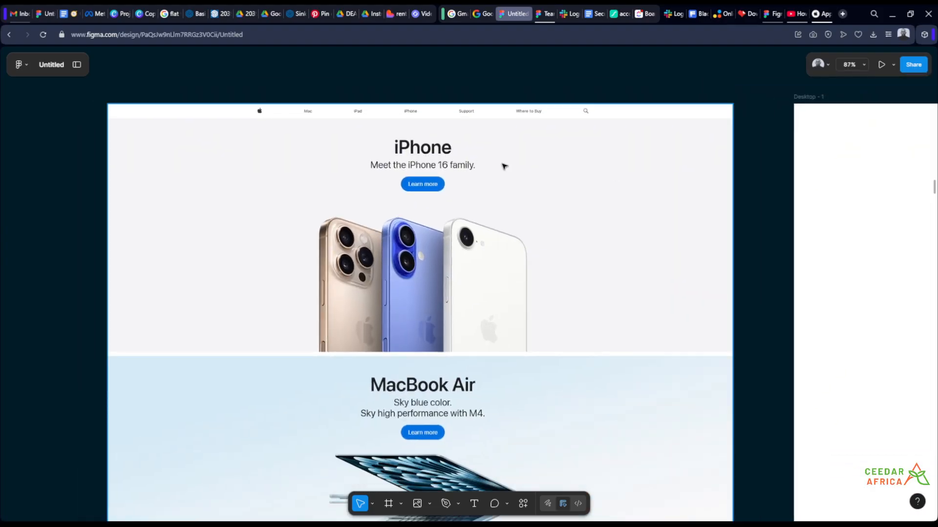
Examine the logo, links and search icon in the screenshot's navigation bar, and compare the page layout with the empty Desktop frame
{"action": "left_click_drag", "start_coordinate": [754, 183], "coordinate": [812, 195]}
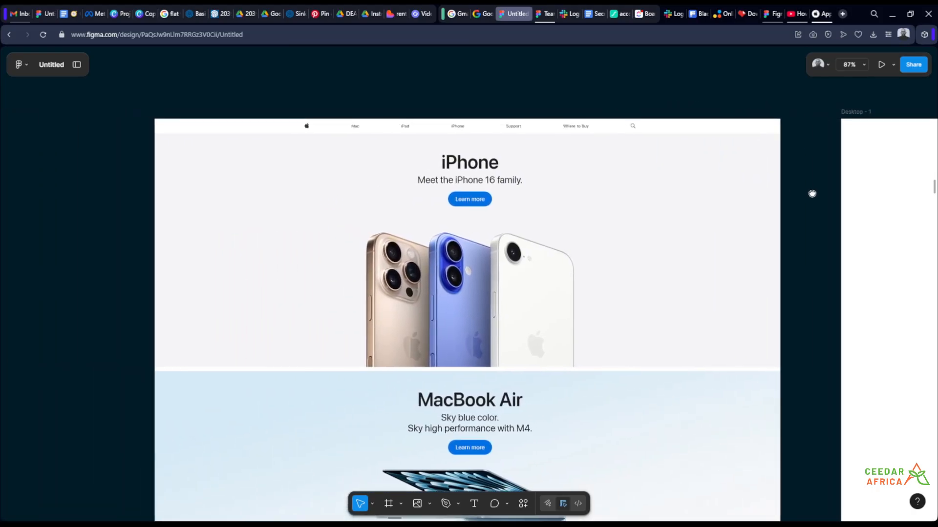
{"action": "scroll", "coordinate": [791, 205], "scroll_direction": "up", "scroll_amount": 1}
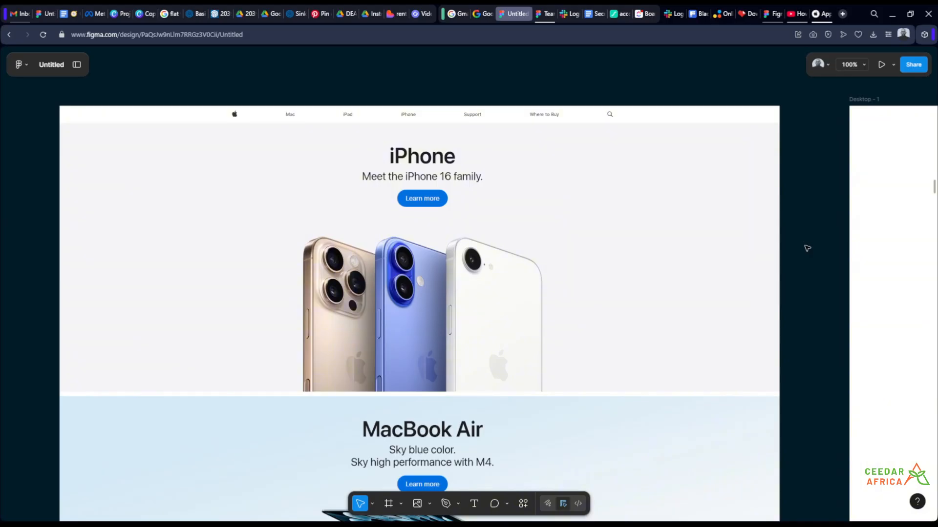
{"action": "left_click_drag", "start_coordinate": [807, 248], "coordinate": [728, 174]}
{"action": "scroll", "coordinate": [236, 205], "scroll_direction": "down", "scroll_amount": 2}
{"action": "scroll", "coordinate": [588, 160], "scroll_direction": "up", "scroll_amount": 1}
{"action": "scroll", "coordinate": [417, 164], "scroll_direction": "down", "scroll_amount": 1}
{"action": "scroll", "coordinate": [477, 81], "scroll_direction": "up", "scroll_amount": 4}
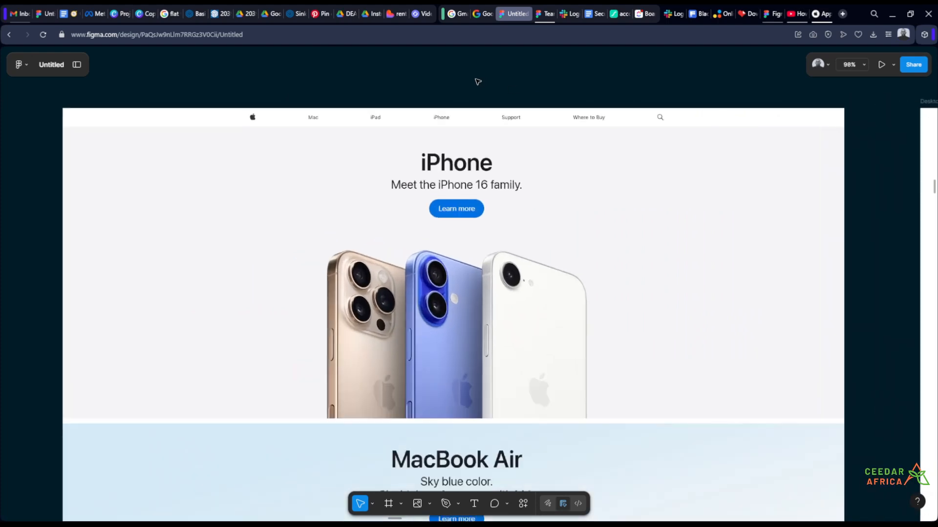
{"action": "left_click_drag", "start_coordinate": [477, 82], "coordinate": [470, 95]}
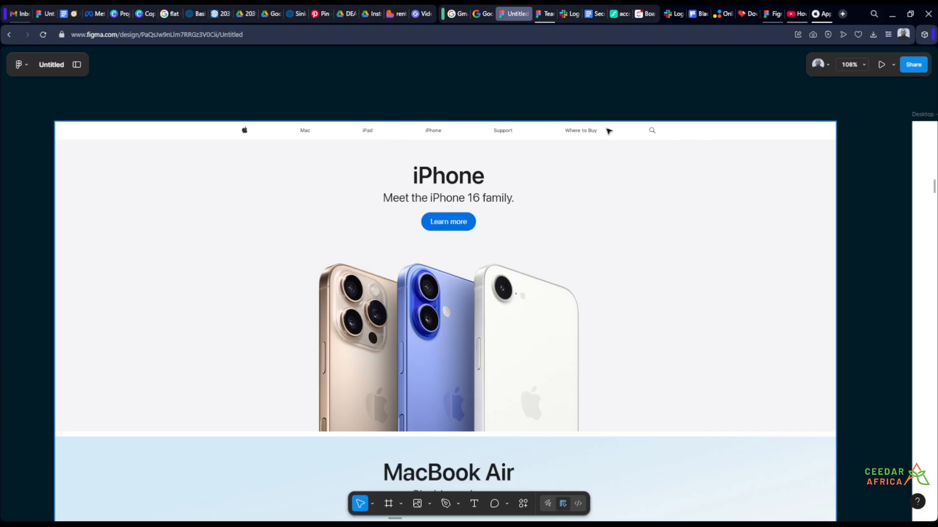
{"action": "scroll", "coordinate": [588, 130], "scroll_direction": "up", "scroll_amount": 3}
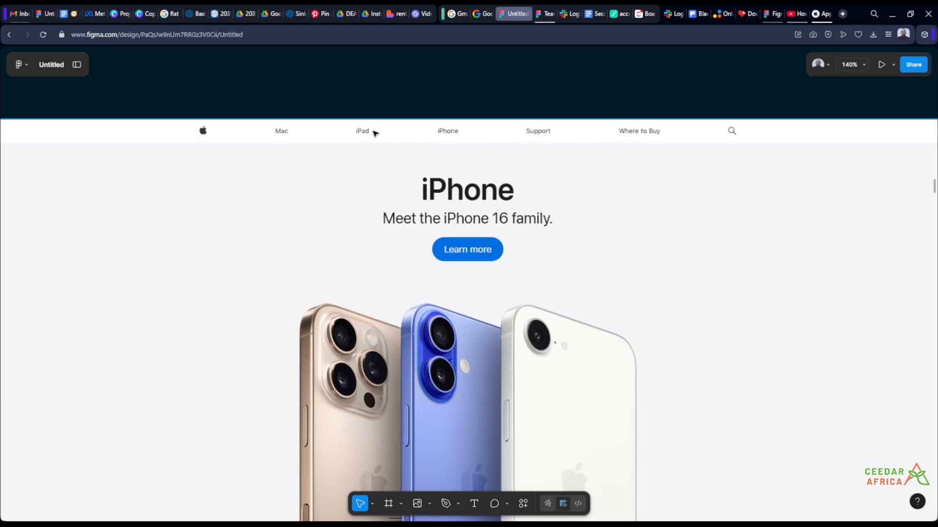
{"action": "scroll", "coordinate": [425, 134], "scroll_direction": "down", "scroll_amount": 3}
{"action": "left_click_drag", "start_coordinate": [661, 236], "coordinate": [346, 231]}
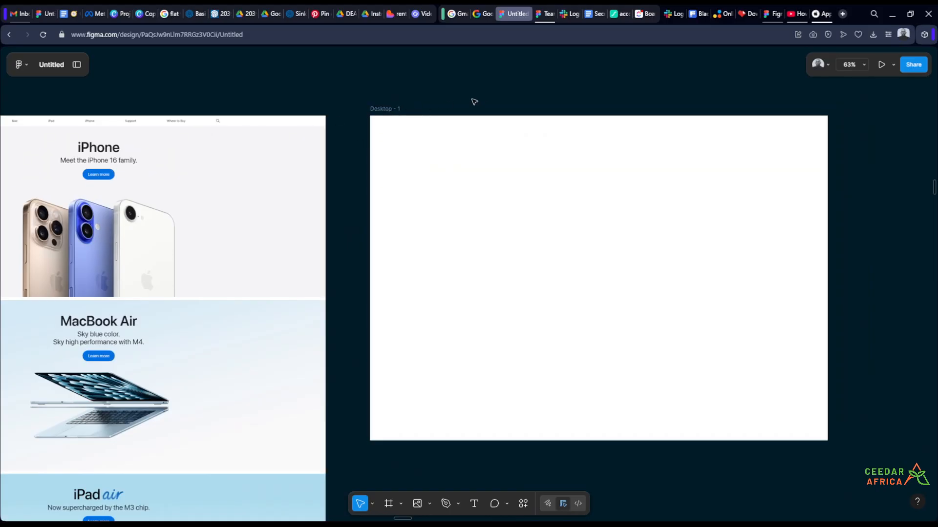
{"action": "left_click_drag", "start_coordinate": [474, 102], "coordinate": [654, 129]}
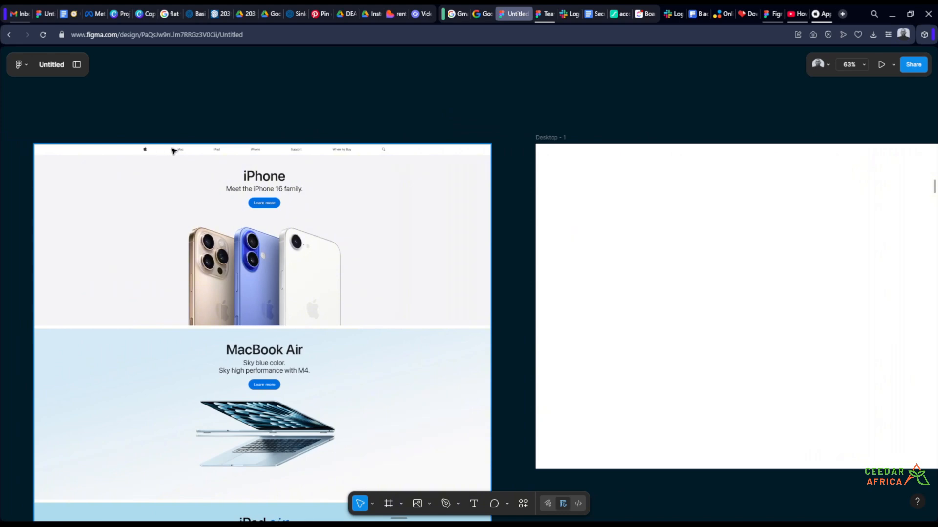
{"action": "left_click_drag", "start_coordinate": [319, 120], "coordinate": [425, 127]}
{"action": "scroll", "coordinate": [326, 126], "scroll_direction": "up", "scroll_amount": 3}
{"action": "scroll", "coordinate": [381, 121], "scroll_direction": "down", "scroll_amount": 5}
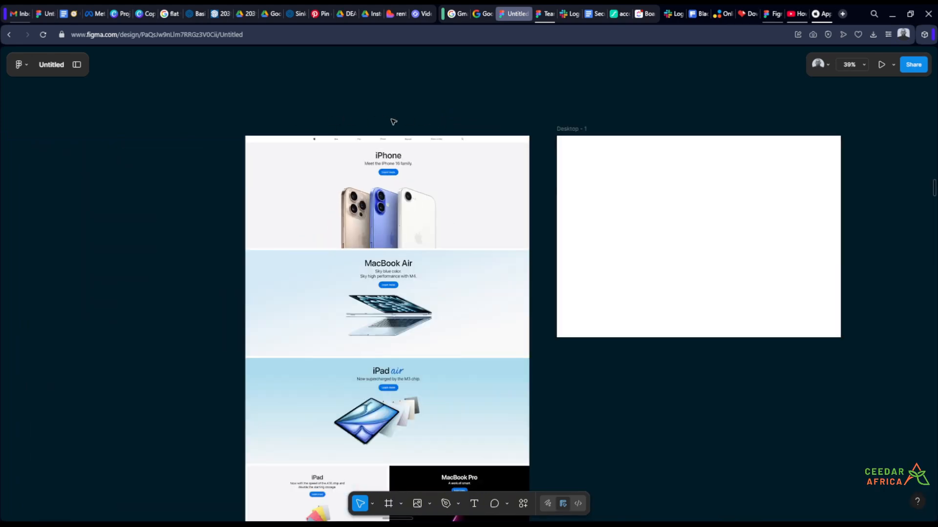
Import the twelve Apple product images and place the Mac Studio, MacBook Pro, iPad Pro and iPad ones beside the empty Desktop frame
{"action": "left_click_drag", "start_coordinate": [707, 418], "coordinate": [303, 410]}
{"action": "scroll", "coordinate": [564, 168], "scroll_direction": "up", "scroll_amount": 2}
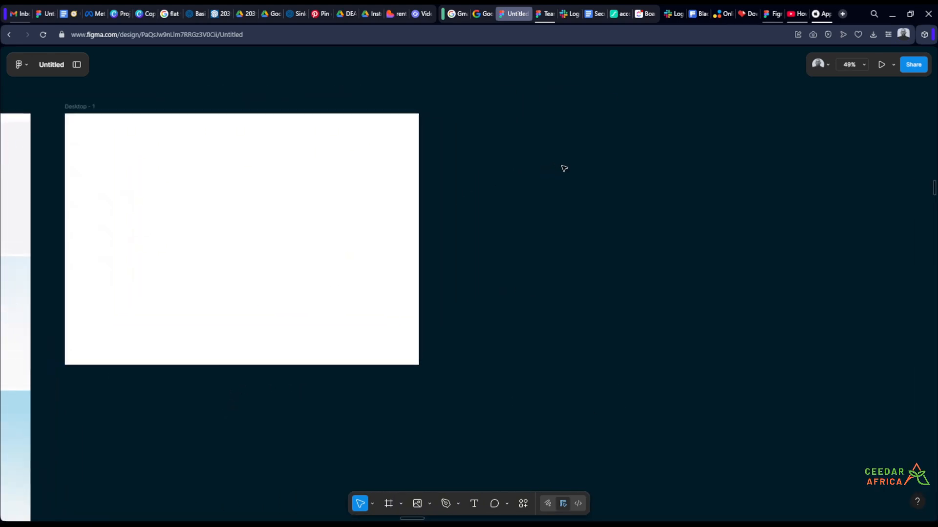
{"action": "left_click_drag", "start_coordinate": [564, 169], "coordinate": [467, 185]}
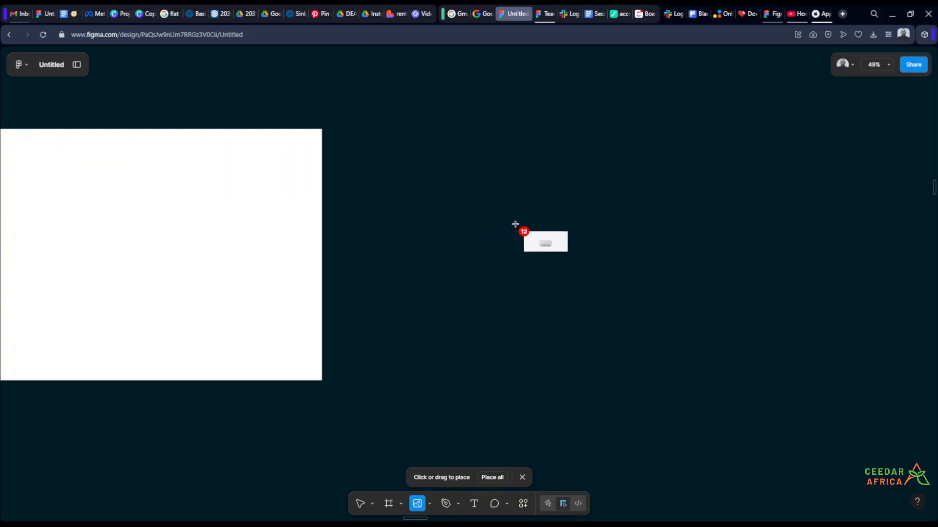
{"action": "left_click_drag", "start_coordinate": [535, 287], "coordinate": [446, 215]}
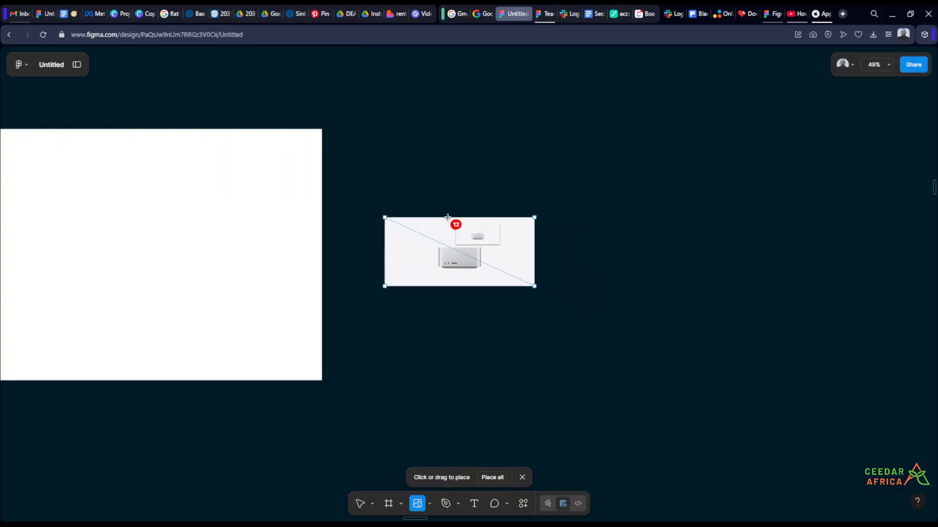
{"action": "left_click_drag", "start_coordinate": [705, 293], "coordinate": [594, 227]}
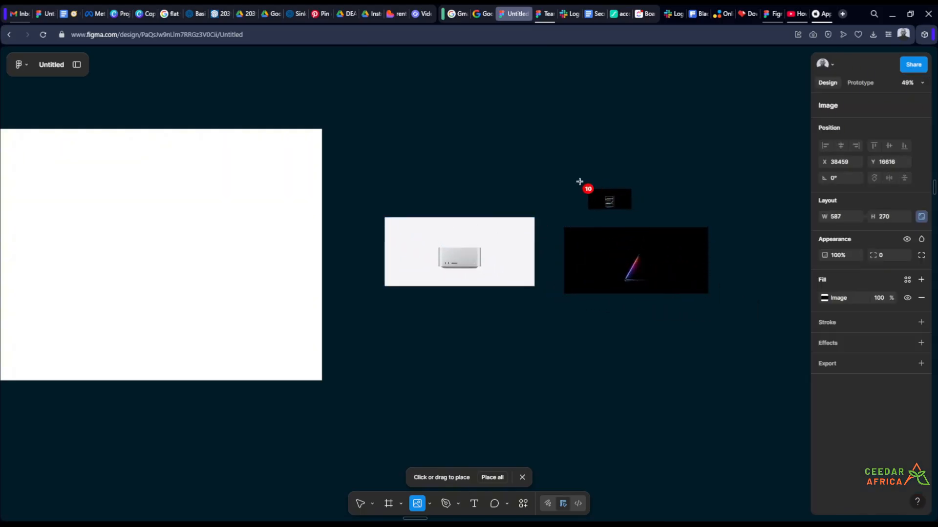
{"action": "left_click_drag", "start_coordinate": [532, 203], "coordinate": [386, 137]}
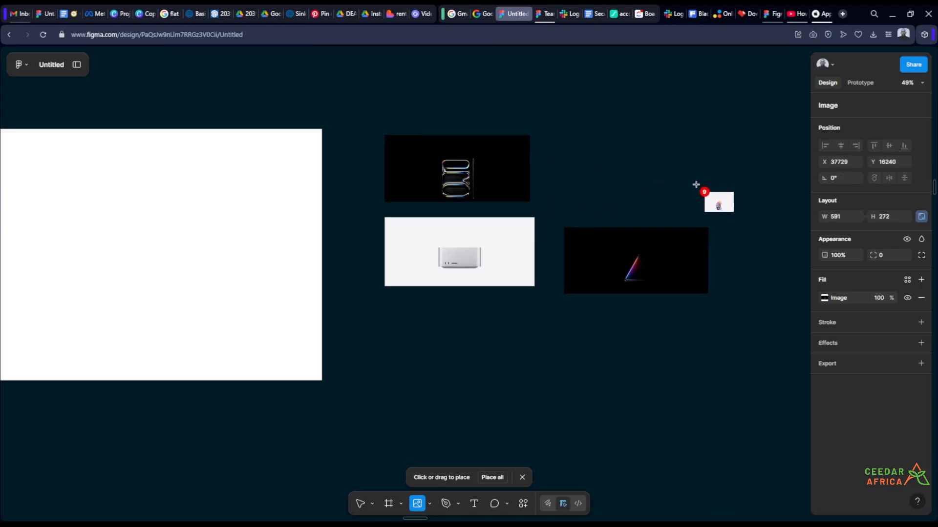
{"action": "left_click_drag", "start_coordinate": [708, 197], "coordinate": [576, 130]}
Place the compact and wide MacBook Air images and the iPad air wordmark, about 1313 × 294, below the first four product images
{"action": "scroll", "coordinate": [575, 131], "scroll_direction": "down", "scroll_amount": 3}
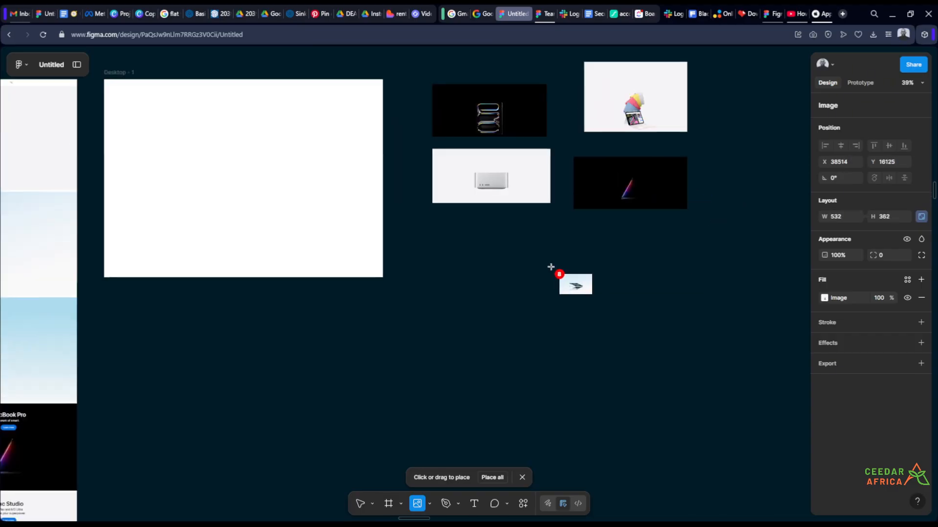
{"action": "left_click_drag", "start_coordinate": [546, 300], "coordinate": [435, 231]}
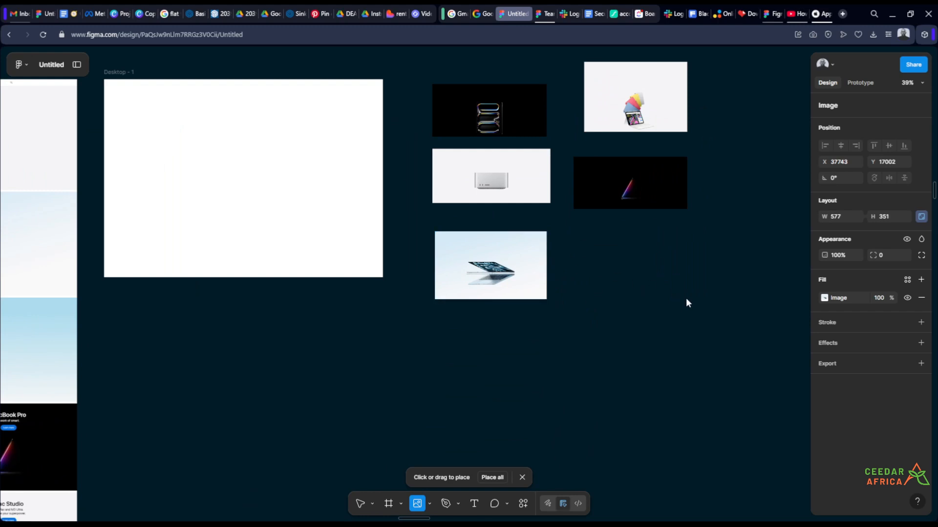
{"action": "left_click_drag", "start_coordinate": [694, 309], "coordinate": [537, 273]}
{"action": "scroll", "coordinate": [594, 212], "scroll_direction": "down", "scroll_amount": 2}
{"action": "left_click", "coordinate": [491, 333]}
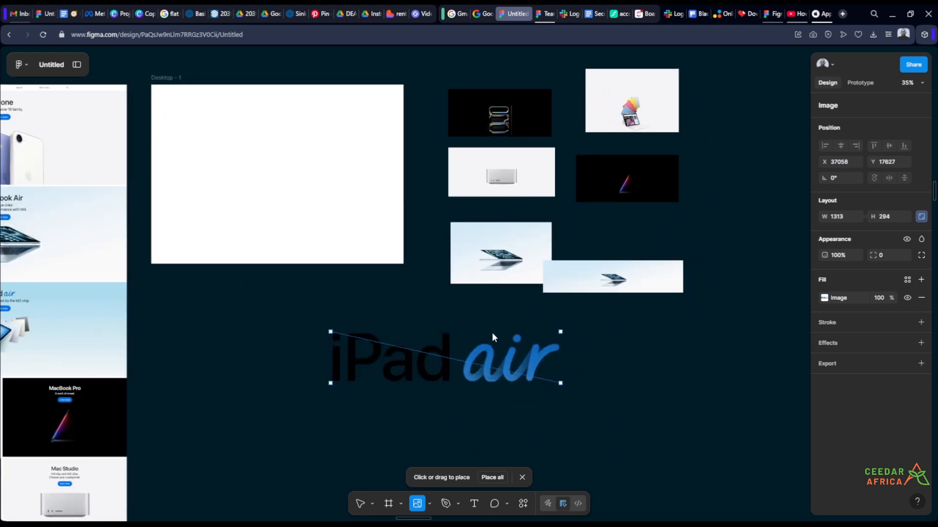
Place the three iPhone images near the MacBook pictures at about 461 × 314, 350 × 213 and 817 × 188
{"action": "left_click_drag", "start_coordinate": [705, 382], "coordinate": [624, 328]}
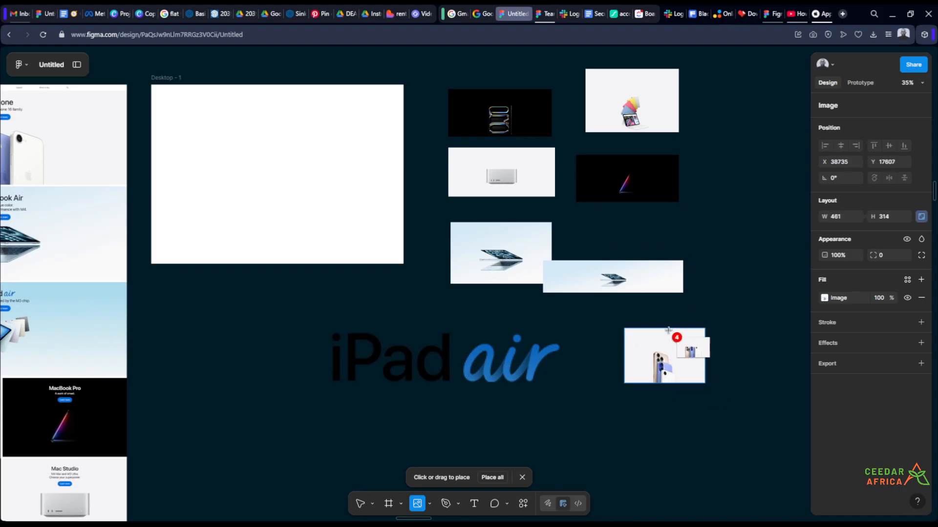
{"action": "left_click", "coordinate": [716, 228]}
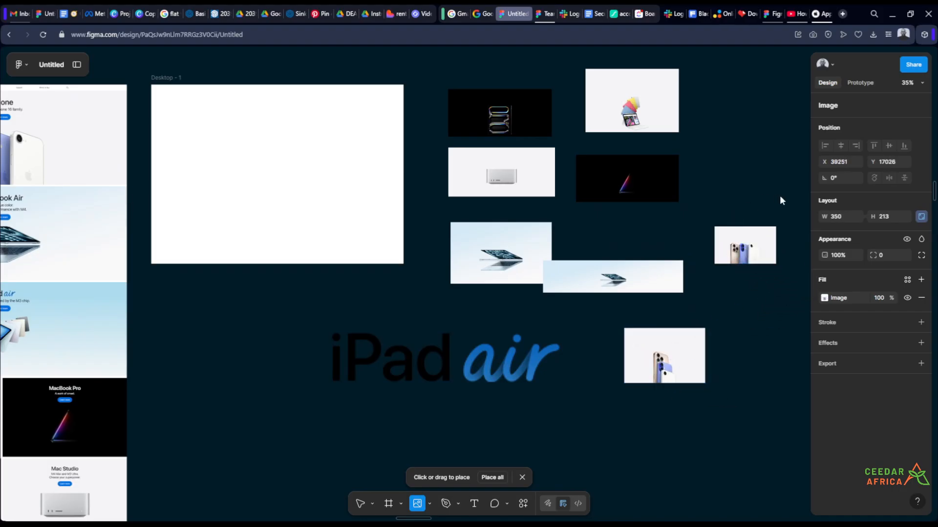
{"action": "left_click_drag", "start_coordinate": [780, 197], "coordinate": [636, 163]}
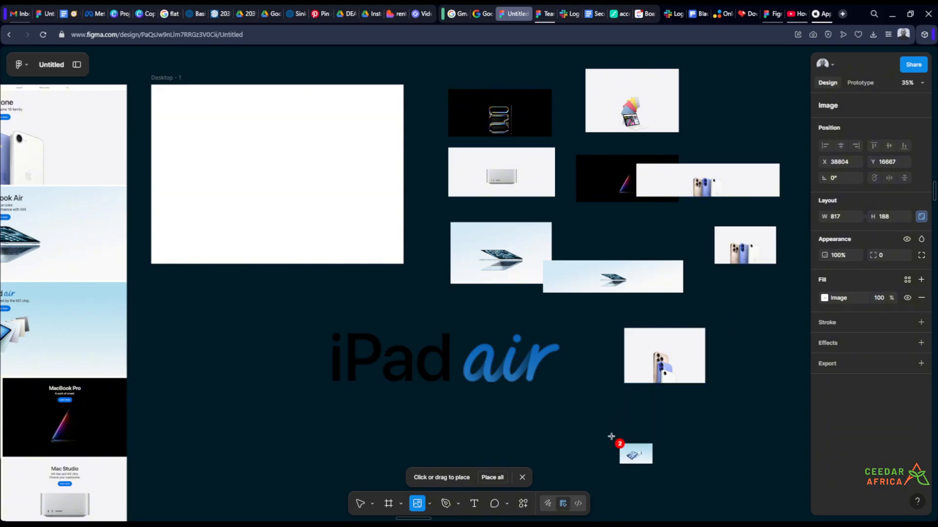
Place the two remaining iPad Air images below the others, the compact one about 343 × 209 and the wide banner about 1469 × 338
{"action": "left_click_drag", "start_coordinate": [610, 439], "coordinate": [561, 389]}
{"action": "scroll", "coordinate": [562, 381], "scroll_direction": "down", "scroll_amount": 5}
{"action": "scroll", "coordinate": [722, 351], "scroll_direction": "up", "scroll_amount": 3}
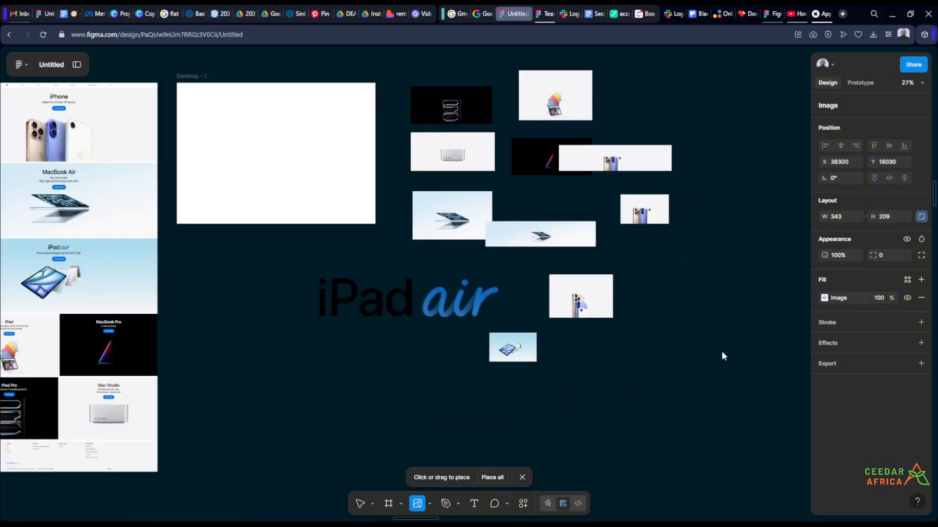
{"action": "left_click_drag", "start_coordinate": [721, 348], "coordinate": [701, 300]}
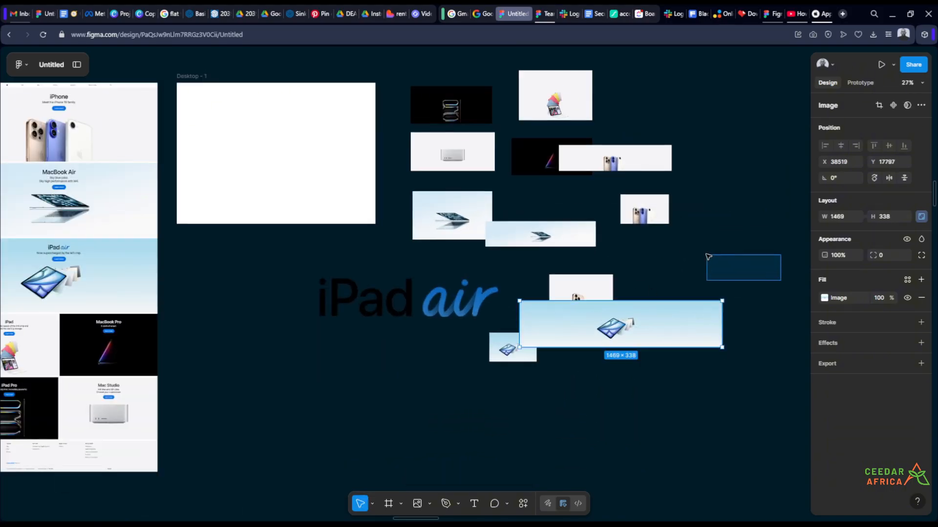
{"action": "scroll", "coordinate": [674, 226], "scroll_direction": "up", "scroll_amount": 3}
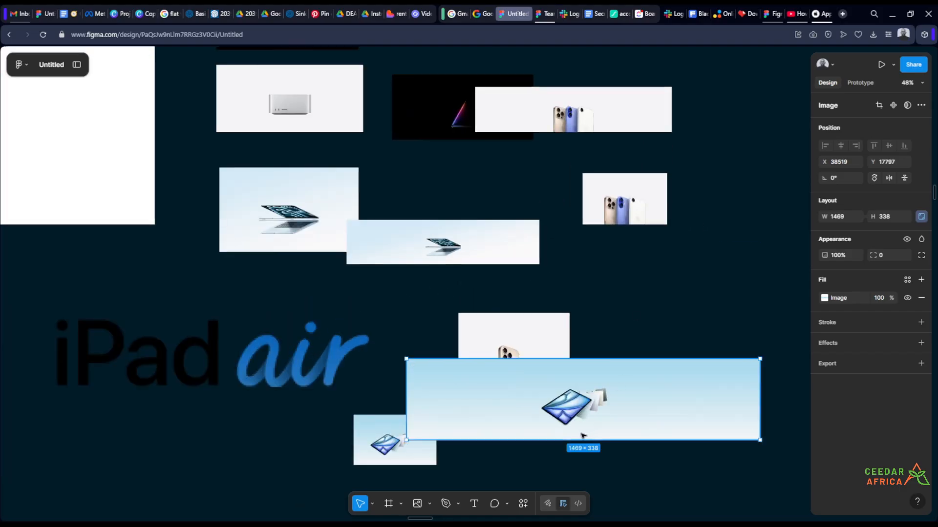
Spread out the overlapping images, moving the wide iPad Air, MacBook Air and iPhone banners and the MacBook Pro image clear of one another
{"action": "left_click_drag", "start_coordinate": [582, 429], "coordinate": [820, 318]}
{"action": "scroll", "coordinate": [699, 321], "scroll_direction": "down", "scroll_amount": 3}
{"action": "scroll", "coordinate": [521, 264], "scroll_direction": "up", "scroll_amount": 5}
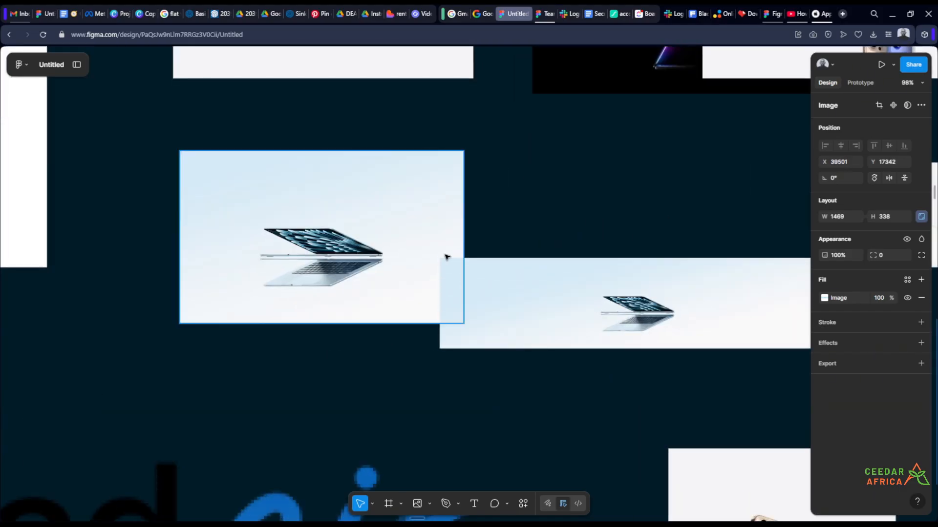
{"action": "scroll", "coordinate": [445, 257], "scroll_direction": "down", "scroll_amount": 5}
{"action": "left_click_drag", "start_coordinate": [503, 262], "coordinate": [798, 183]}
{"action": "left_click_drag", "start_coordinate": [541, 239], "coordinate": [476, 254]}
{"action": "left_click_drag", "start_coordinate": [521, 180], "coordinate": [631, 89]}
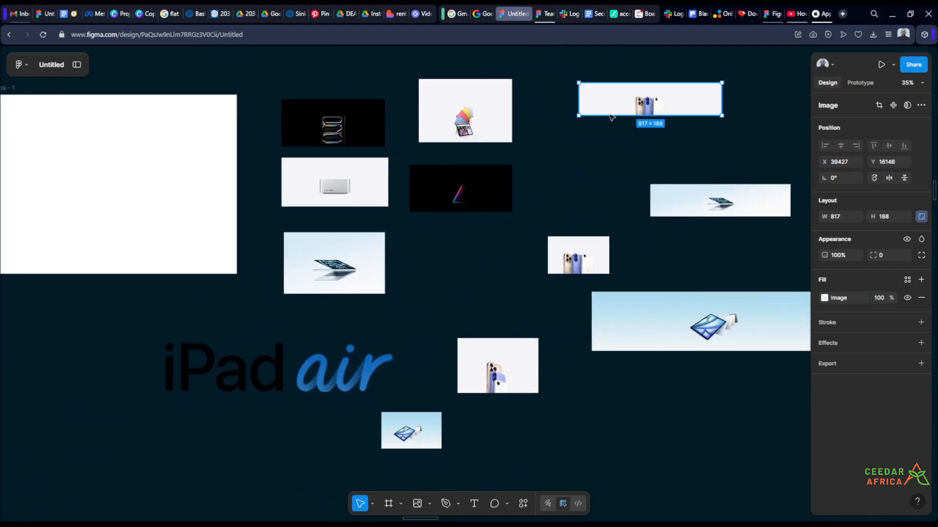
Stack the wide MacBook Air and iPad Air banners and the iPad air wordmark under the wide iPhone banner, moving the compact iPhone image below MacBook Pro
{"action": "left_click_drag", "start_coordinate": [682, 200], "coordinate": [625, 148]}
{"action": "left_click_drag", "start_coordinate": [576, 262], "coordinate": [633, 209]}
{"action": "left_click_drag", "start_coordinate": [630, 328], "coordinate": [634, 384]}
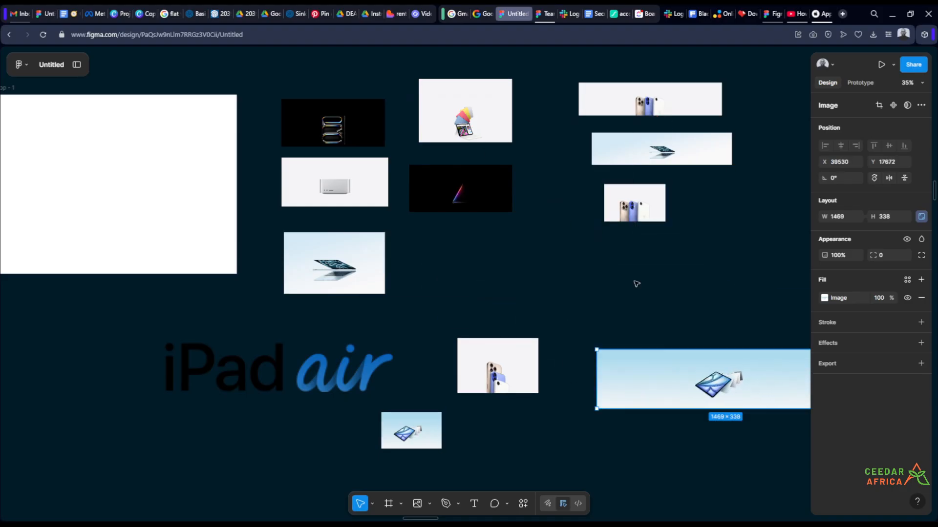
{"action": "left_click_drag", "start_coordinate": [636, 200], "coordinate": [463, 254]}
{"action": "left_click_drag", "start_coordinate": [661, 381], "coordinate": [649, 215]}
{"action": "left_click_drag", "start_coordinate": [284, 372], "coordinate": [729, 287]}
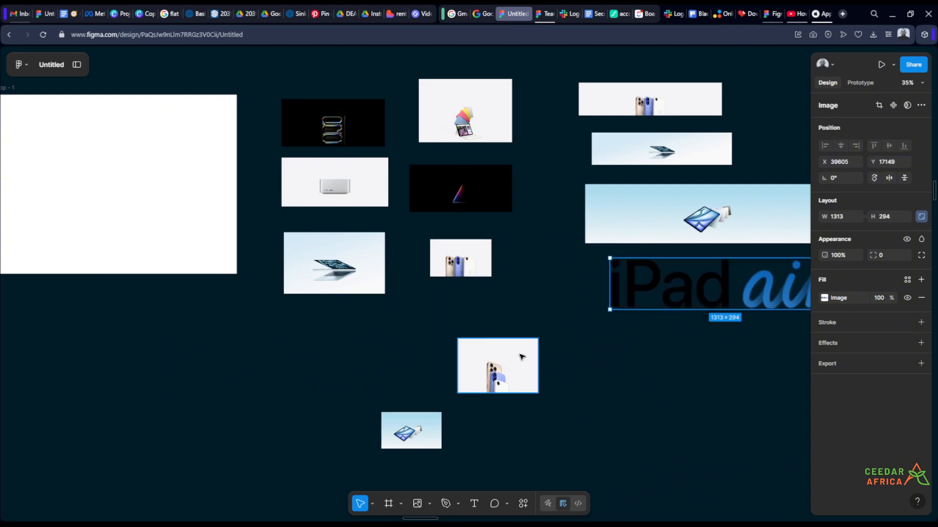
Arrange the remaining iPhone image and the compact iPad Air image beneath the two columns of small product images
{"action": "left_click_drag", "start_coordinate": [496, 369], "coordinate": [316, 348]}
{"action": "left_click_drag", "start_coordinate": [413, 430], "coordinate": [465, 321]}
{"action": "left_click", "coordinate": [601, 384]}
Examine the navigation bar and hero section of the reference screenshot alongside the empty Desktop frame
{"action": "scroll", "coordinate": [645, 391], "scroll_direction": "down", "scroll_amount": 3}
{"action": "left_click_drag", "start_coordinate": [535, 405], "coordinate": [708, 399]}
{"action": "scroll", "coordinate": [519, 264], "scroll_direction": "up", "scroll_amount": 5}
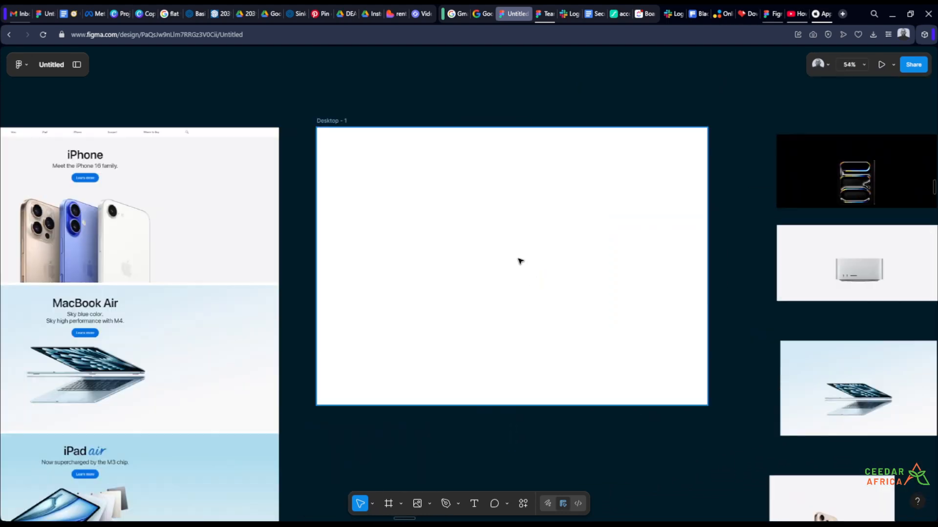
{"action": "left_click_drag", "start_coordinate": [136, 105], "coordinate": [470, 131]}
{"action": "scroll", "coordinate": [239, 181], "scroll_direction": "up", "scroll_amount": 10}
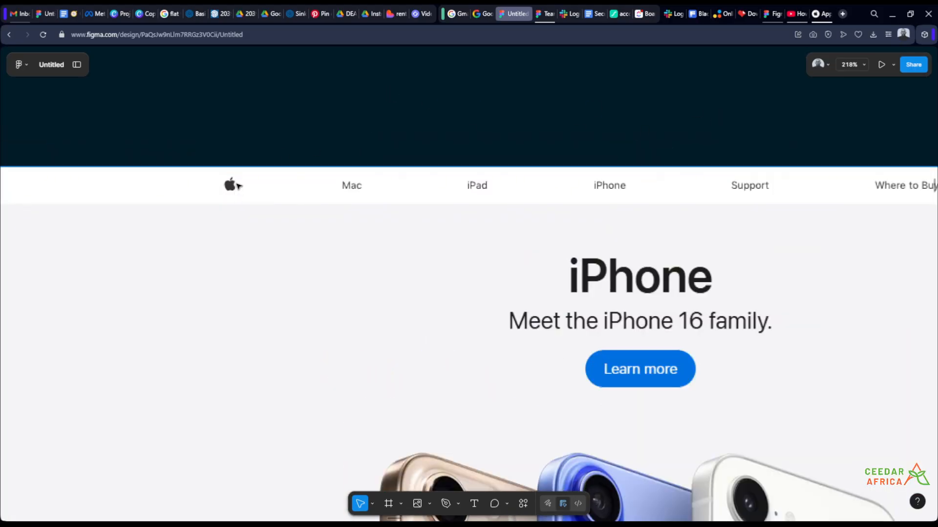
{"action": "scroll", "coordinate": [237, 185], "scroll_direction": "down", "scroll_amount": 3}
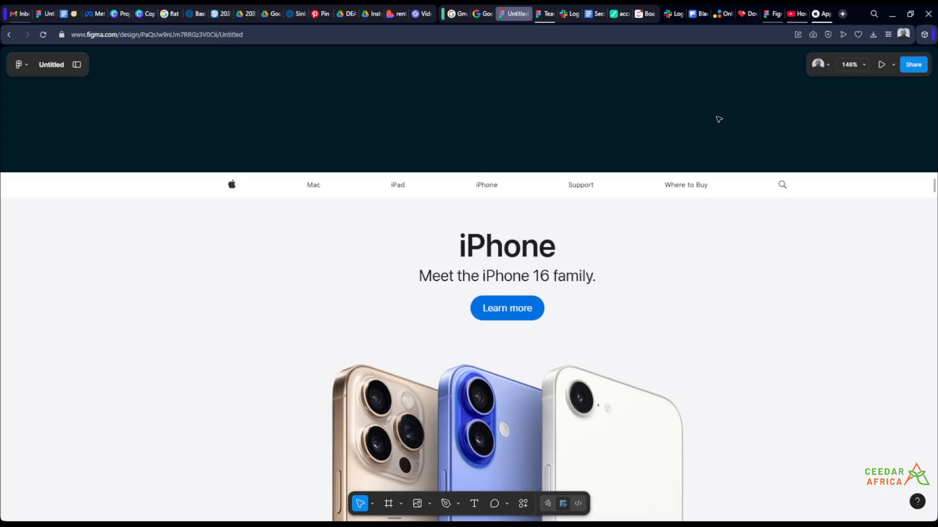
{"action": "left_click_drag", "start_coordinate": [719, 119], "coordinate": [440, 107]}
{"action": "scroll", "coordinate": [440, 107], "scroll_direction": "down", "scroll_amount": 4}
{"action": "left_click_drag", "start_coordinate": [738, 114], "coordinate": [316, 101]}
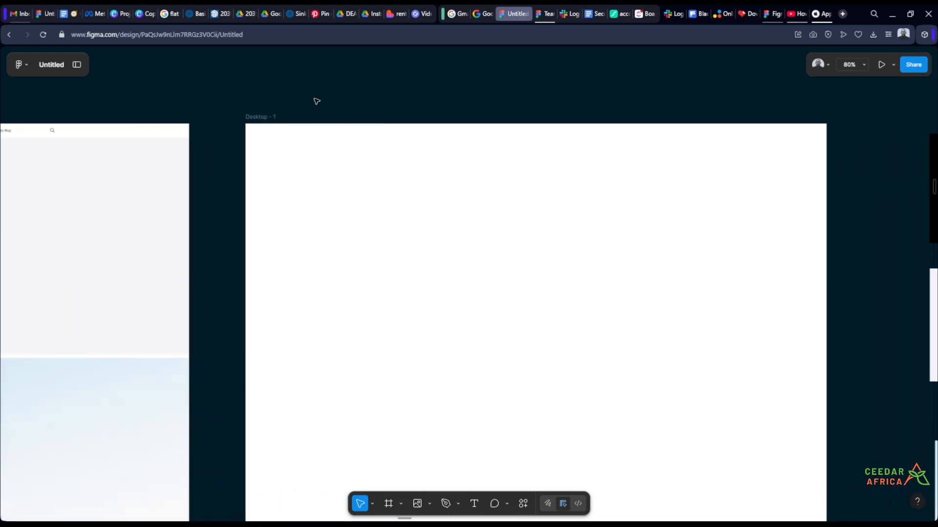
{"action": "left_click_drag", "start_coordinate": [662, 101], "coordinate": [320, 92]}
{"action": "scroll", "coordinate": [420, 108], "scroll_direction": "down", "scroll_amount": 5}
{"action": "mouse_move", "coordinate": [738, 303]}
{"action": "left_mouse_down"}
{"action": "mouse_move", "coordinate": [502, 309]}
{"action": "mouse_move", "coordinate": [728, 310]}
{"action": "left_mouse_up"}
{"action": "scroll", "coordinate": [184, 117], "scroll_direction": "up", "scroll_amount": 2}
{"action": "left_click_drag", "start_coordinate": [208, 109], "coordinate": [447, 128]}
{"action": "scroll", "coordinate": [555, 163], "scroll_direction": "up", "scroll_amount": 1}
{"action": "scroll", "coordinate": [429, 113], "scroll_direction": "up", "scroll_amount": 1}
{"action": "scroll", "coordinate": [509, 121], "scroll_direction": "up", "scroll_amount": 1}
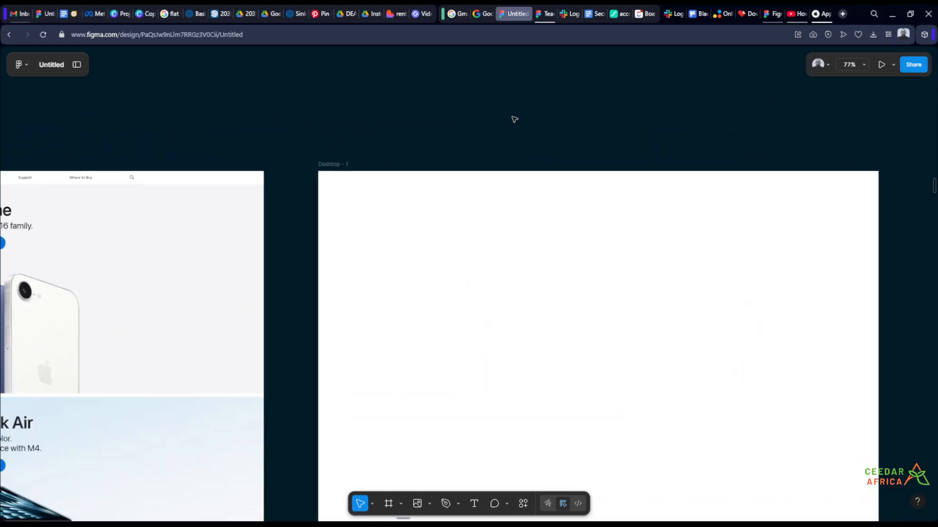
Open the Iconify plugin and search its icons for "apple"
{"action": "left_click_drag", "start_coordinate": [514, 119], "coordinate": [431, 156]}
{"action": "left_click", "coordinate": [522, 503]}
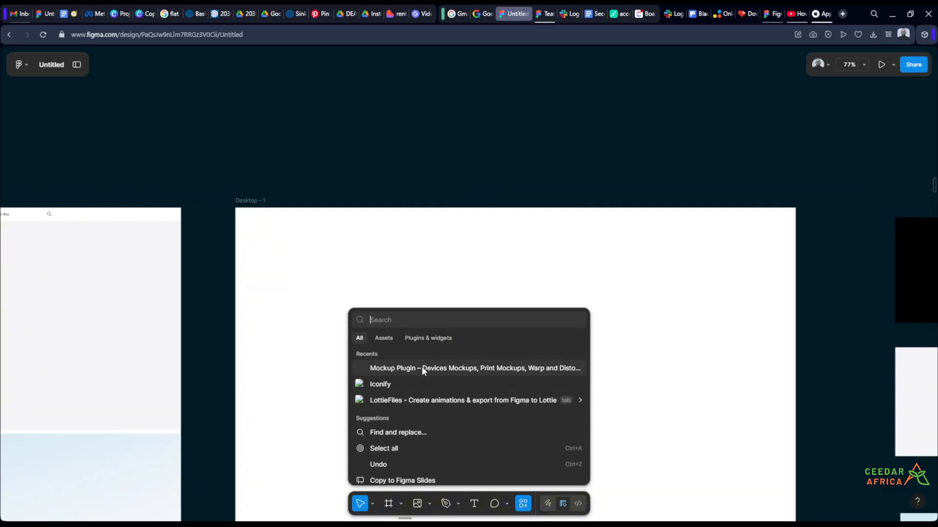
{"action": "left_click", "coordinate": [395, 384]}
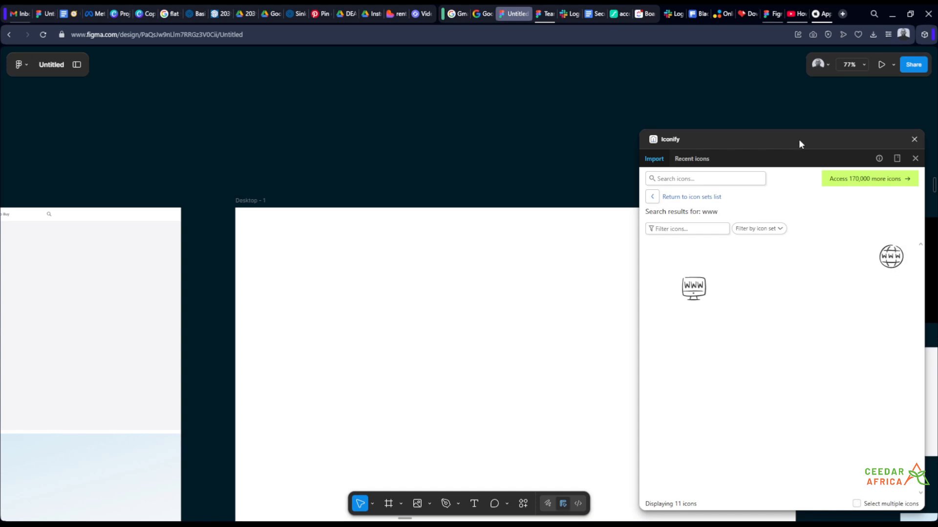
{"action": "left_click", "coordinate": [711, 179]}
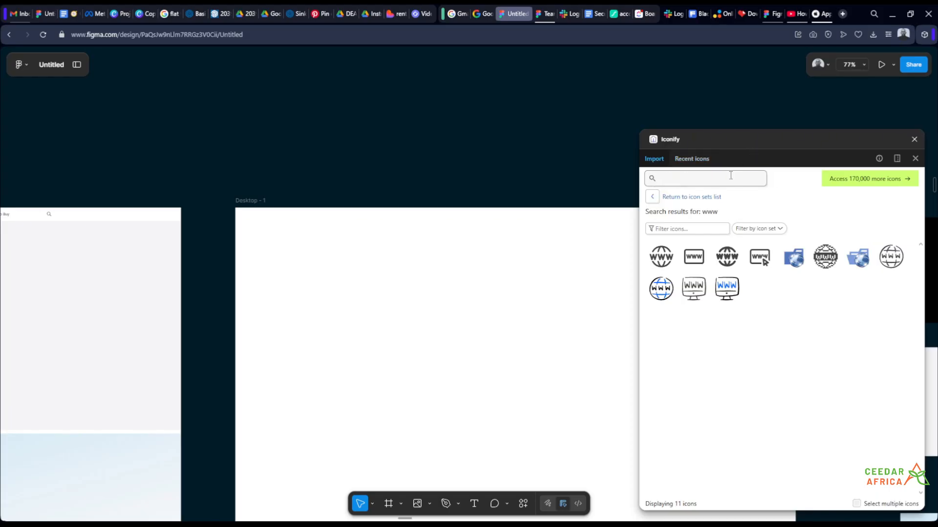
{"action": "type", "text": "apple"}
{"action": "key", "text": "Return"}
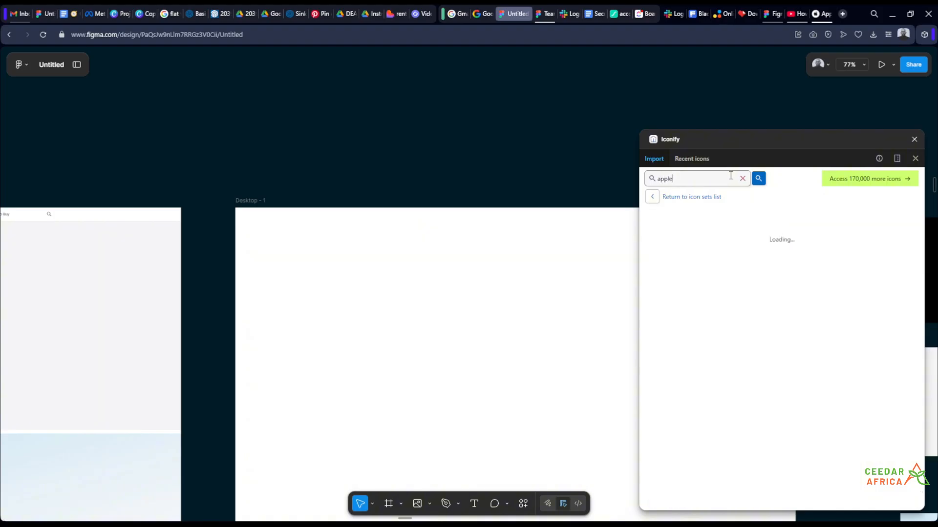
Import the solid ictwotone-apple logo at 24 × 24 and place it near the upper-left corner of the Desktop frame
{"action": "scroll", "coordinate": [771, 269], "scroll_direction": "down", "scroll_amount": 5}
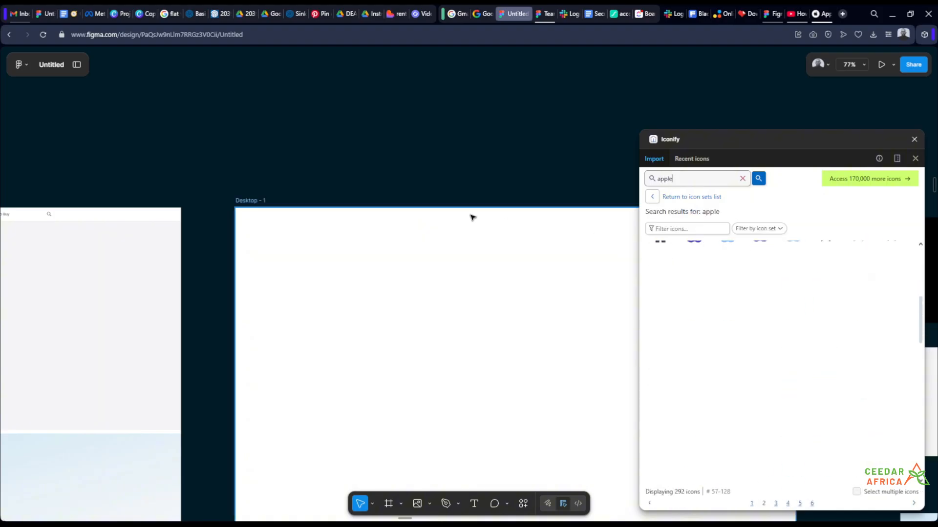
{"action": "scroll", "coordinate": [728, 328], "scroll_direction": "up", "scroll_amount": 5}
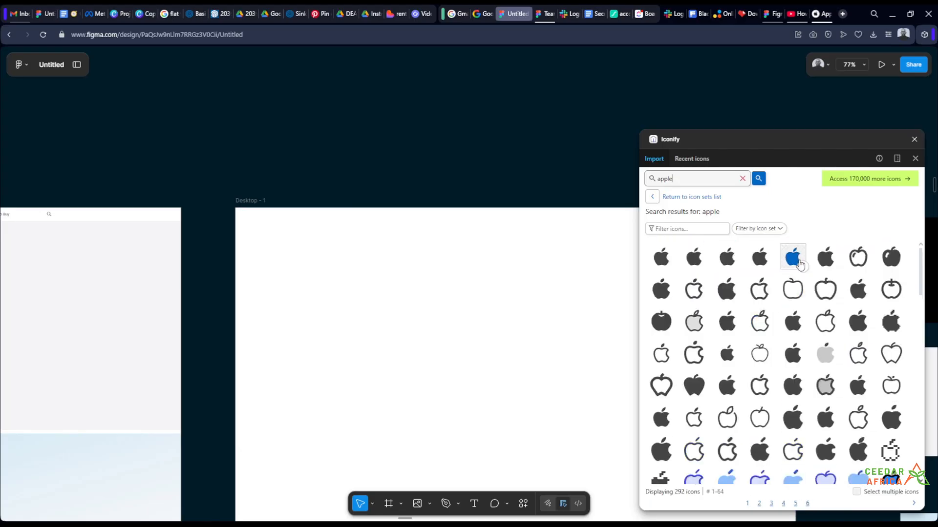
{"action": "left_click_drag", "start_coordinate": [793, 266], "coordinate": [364, 181]}
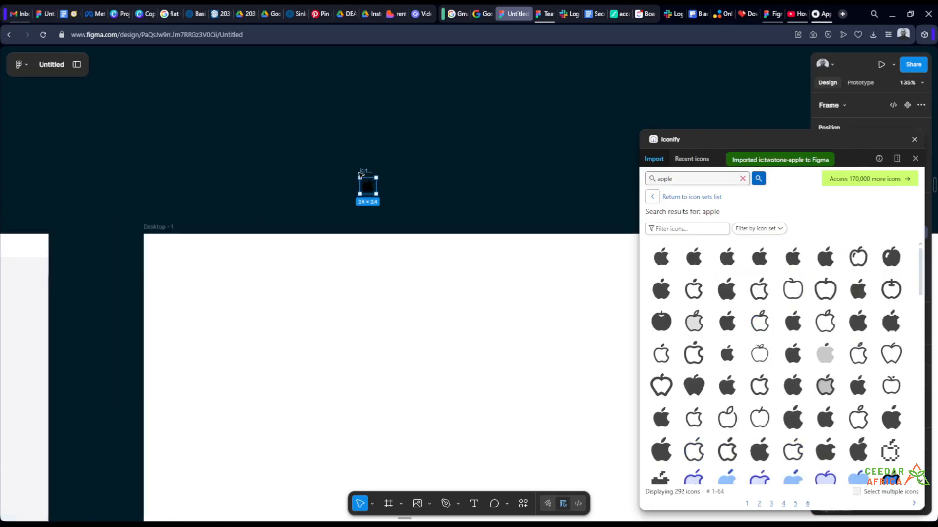
{"action": "scroll", "coordinate": [371, 173], "scroll_direction": "up", "scroll_amount": 3}
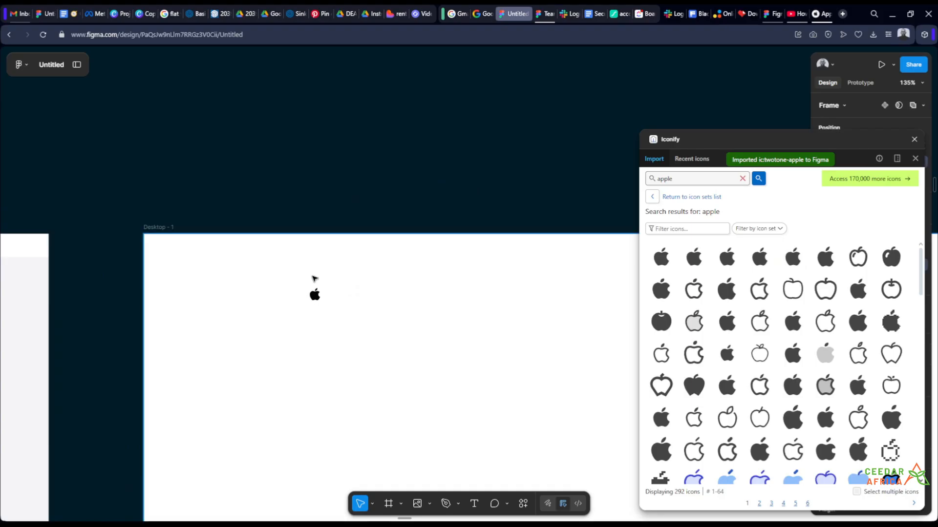
{"action": "left_click", "coordinate": [389, 205]}
Check the magnifier icon in the reference navigation bar and search Iconify for "search"
{"action": "scroll", "coordinate": [191, 211], "scroll_direction": "up", "scroll_amount": 5}
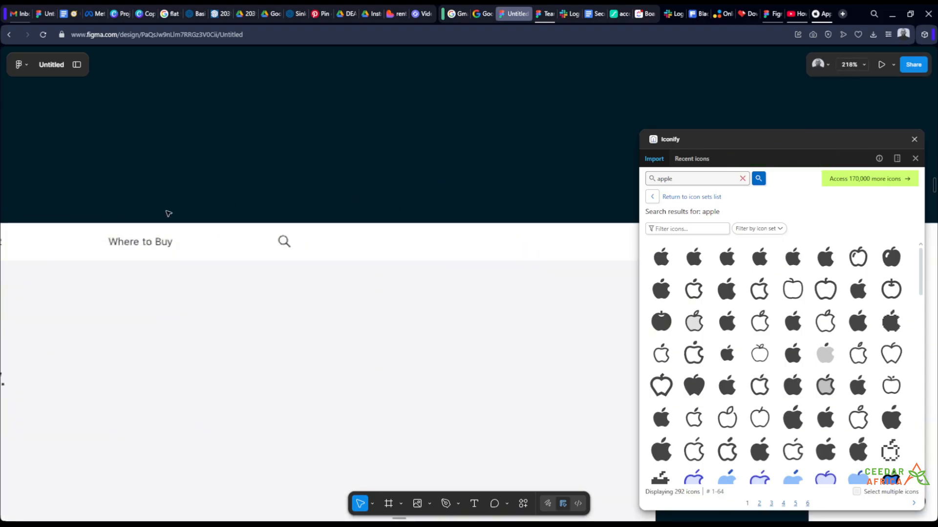
{"action": "scroll", "coordinate": [203, 215], "scroll_direction": "up", "scroll_amount": 2}
{"action": "double_click", "coordinate": [711, 174]}
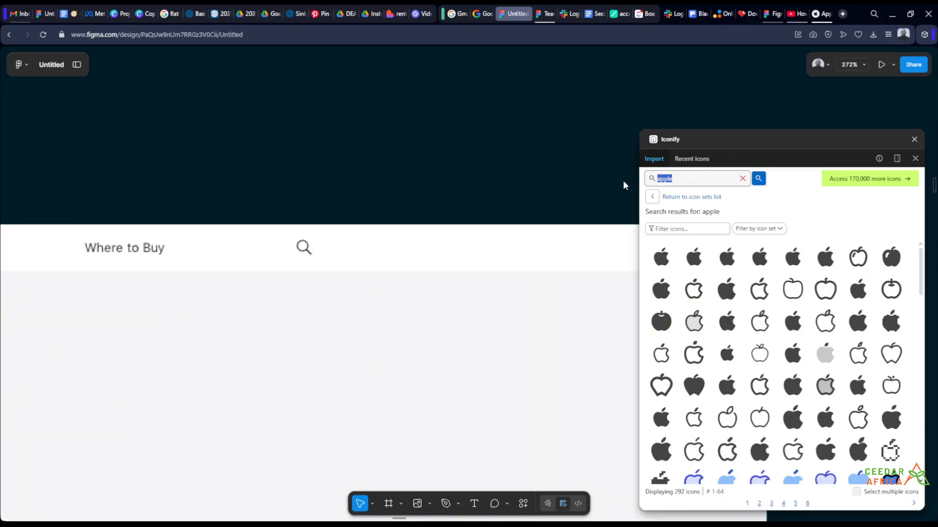
{"action": "type", "text": "search"}
{"action": "key", "text": "Return"}
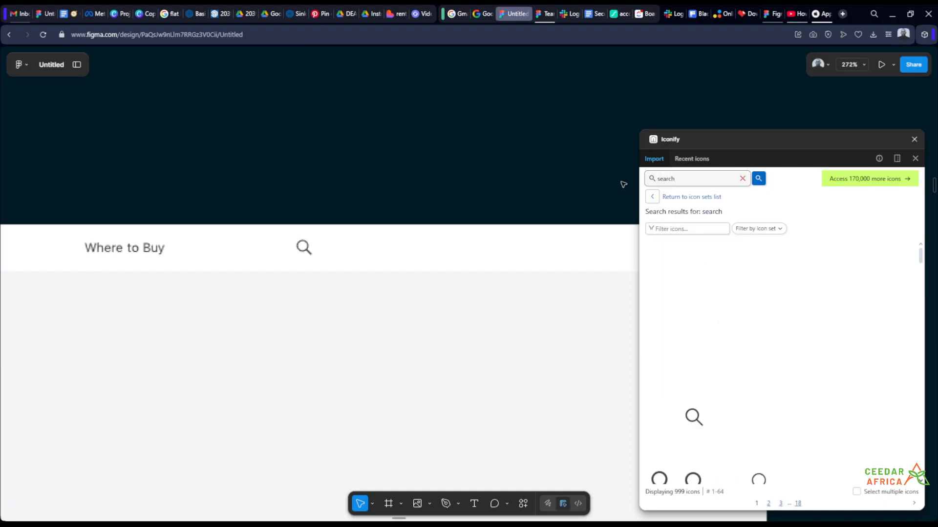
Import the material-symbols search-rounded icon beside the Apple logo in the Desktop frame and close Iconify
{"action": "scroll", "coordinate": [257, 244], "scroll_direction": "down", "scroll_amount": 3}
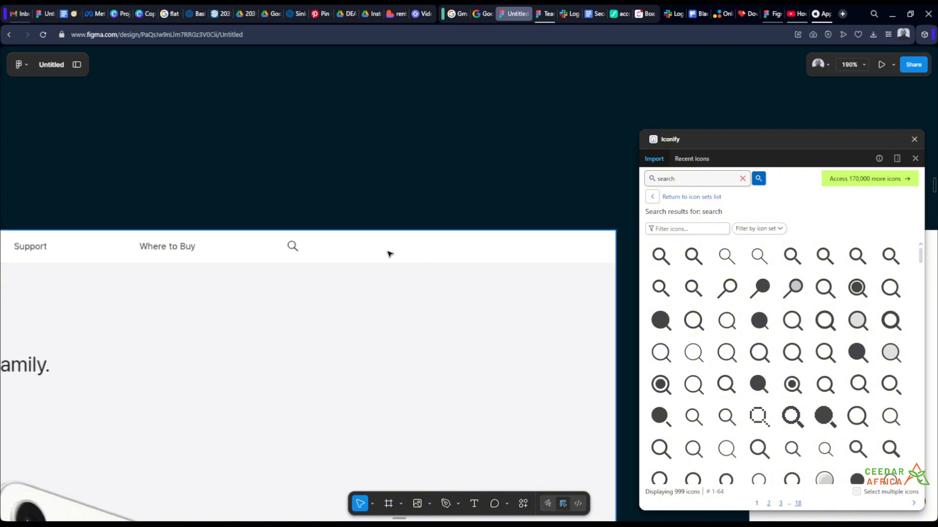
{"action": "scroll", "coordinate": [449, 257], "scroll_direction": "down", "scroll_amount": 5}
{"action": "scroll", "coordinate": [537, 264], "scroll_direction": "up", "scroll_amount": 5}
{"action": "left_click_drag", "start_coordinate": [693, 254], "coordinate": [519, 264]}
{"action": "key", "text": "Escape"}
{"action": "scroll", "coordinate": [585, 218], "scroll_direction": "down", "scroll_amount": 2}
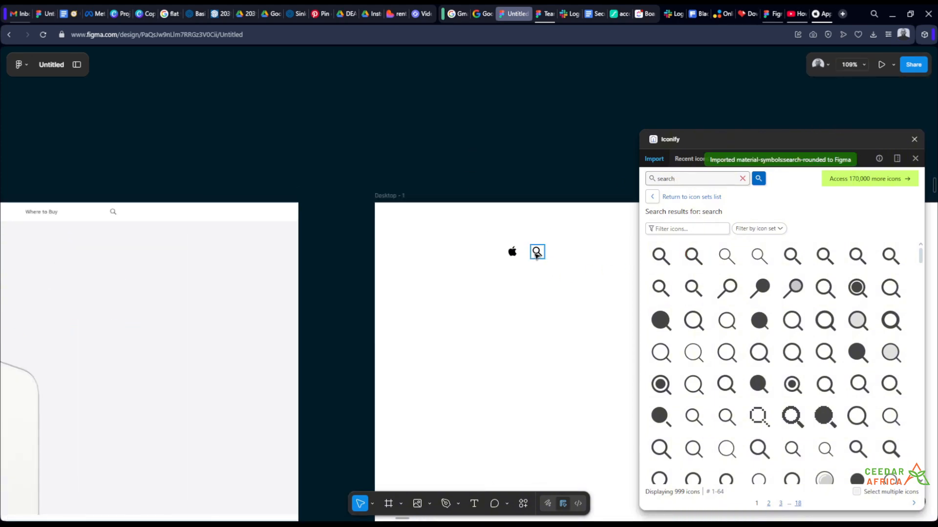
{"action": "scroll", "coordinate": [557, 247], "scroll_direction": "up", "scroll_amount": 4}
{"action": "scroll", "coordinate": [557, 246], "scroll_direction": "down", "scroll_amount": 5}
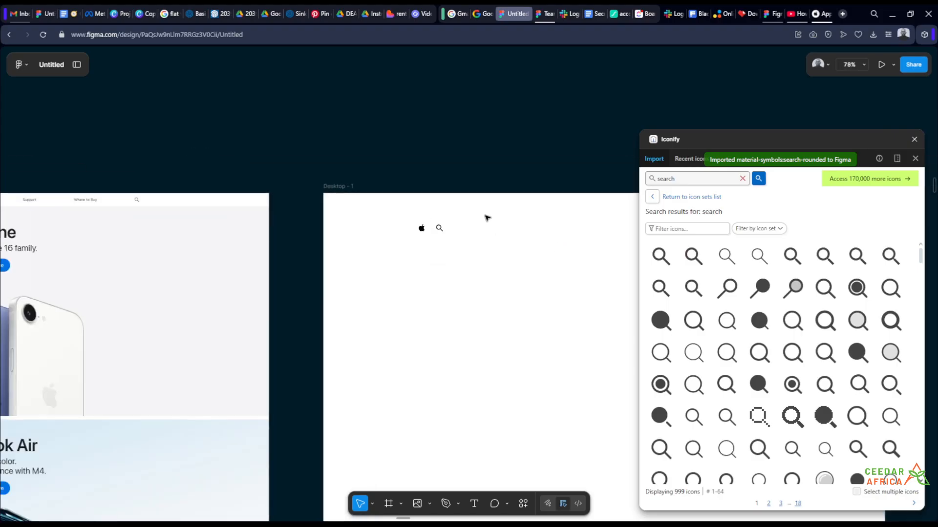
{"action": "left_click", "coordinate": [914, 139]}
Add a "Mac" text label at X 486, Y 146 in the Desktop frame, following the reference navigation bar's first link
{"action": "scroll", "coordinate": [511, 228], "scroll_direction": "up", "scroll_amount": 3}
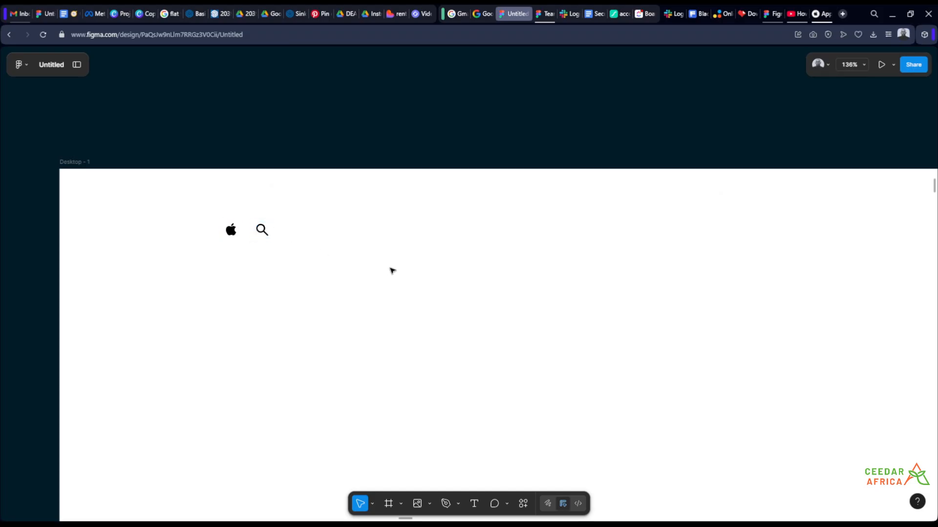
{"action": "key", "text": "t"}
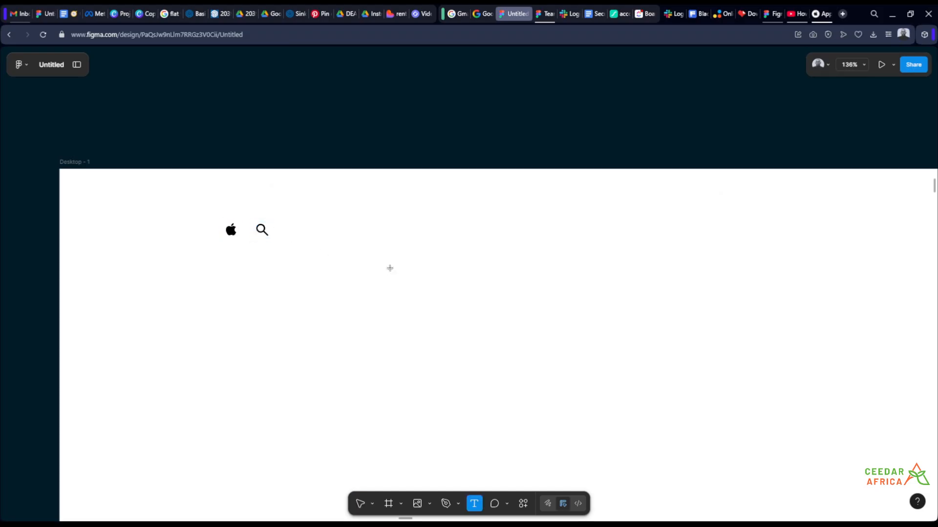
{"action": "left_click", "coordinate": [390, 268]}
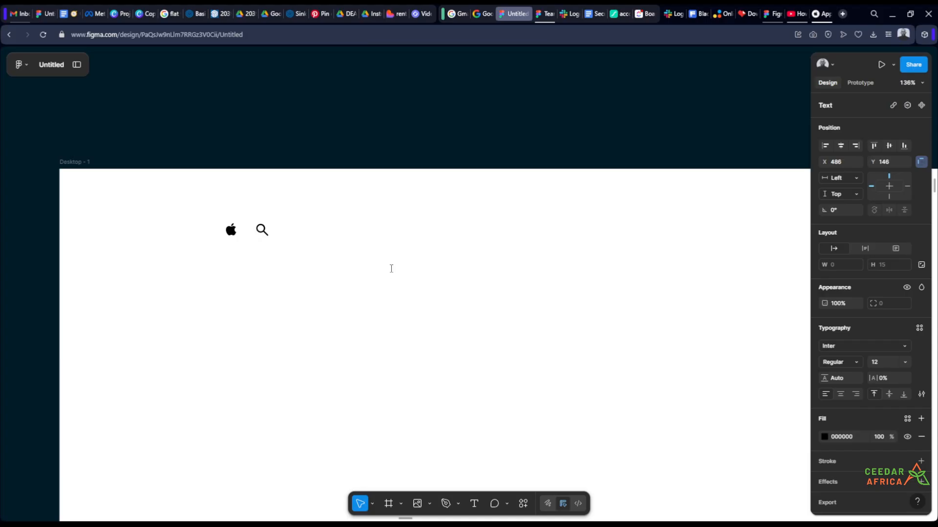
{"action": "scroll", "coordinate": [502, 282], "scroll_direction": "down", "scroll_amount": 5}
{"action": "scroll", "coordinate": [342, 269], "scroll_direction": "left", "scroll_amount": 3}
{"action": "scroll", "coordinate": [147, 254], "scroll_direction": "up", "scroll_amount": 6}
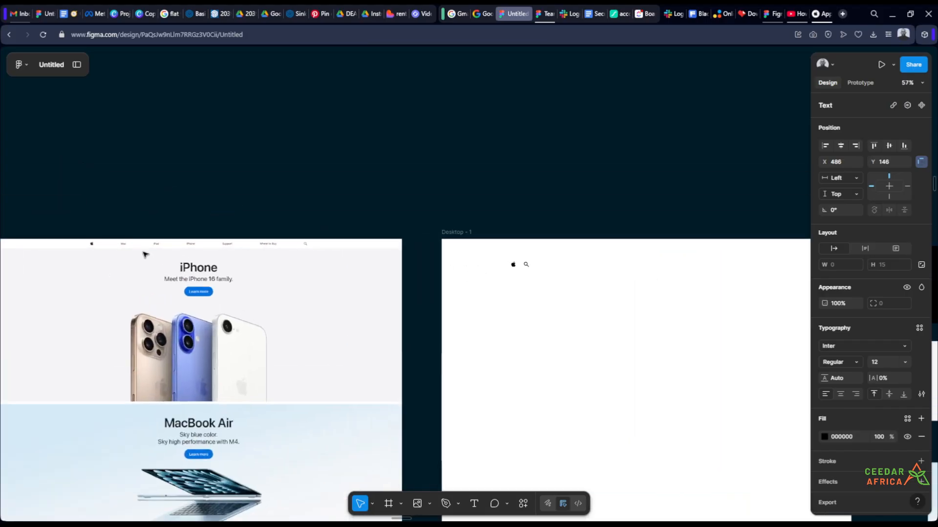
{"action": "scroll", "coordinate": [230, 252], "scroll_direction": "up", "scroll_amount": 3}
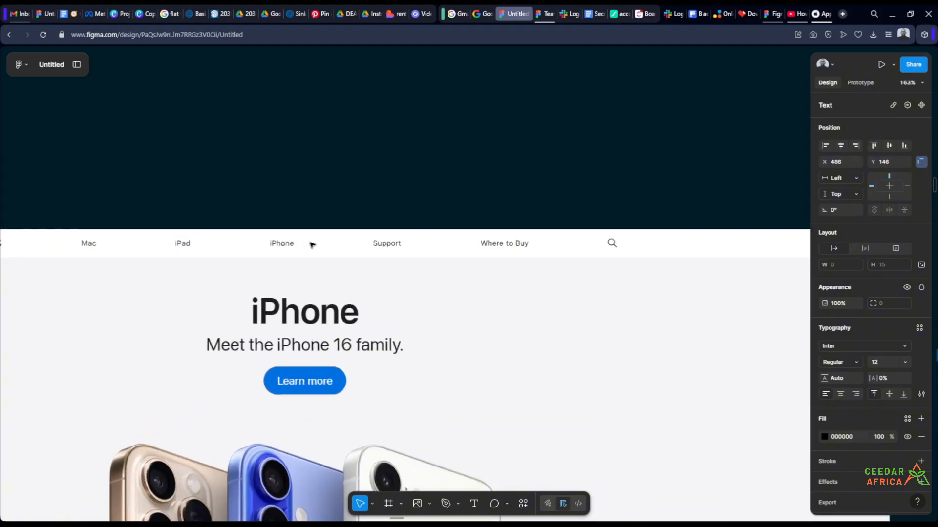
{"action": "scroll", "coordinate": [184, 266], "scroll_direction": "down", "scroll_amount": 3}
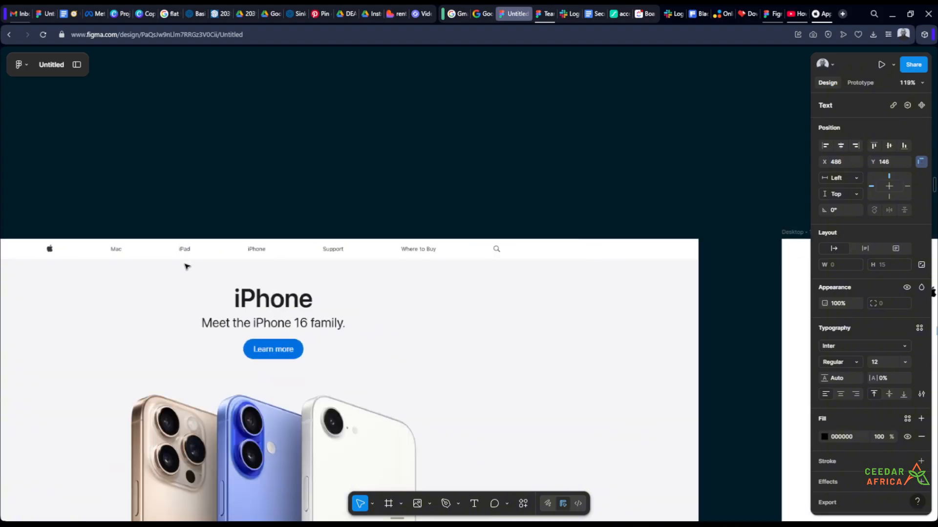
{"action": "scroll", "coordinate": [617, 289], "scroll_direction": "right", "scroll_amount": 5}
{"action": "scroll", "coordinate": [676, 305], "scroll_direction": "up", "scroll_amount": 3}
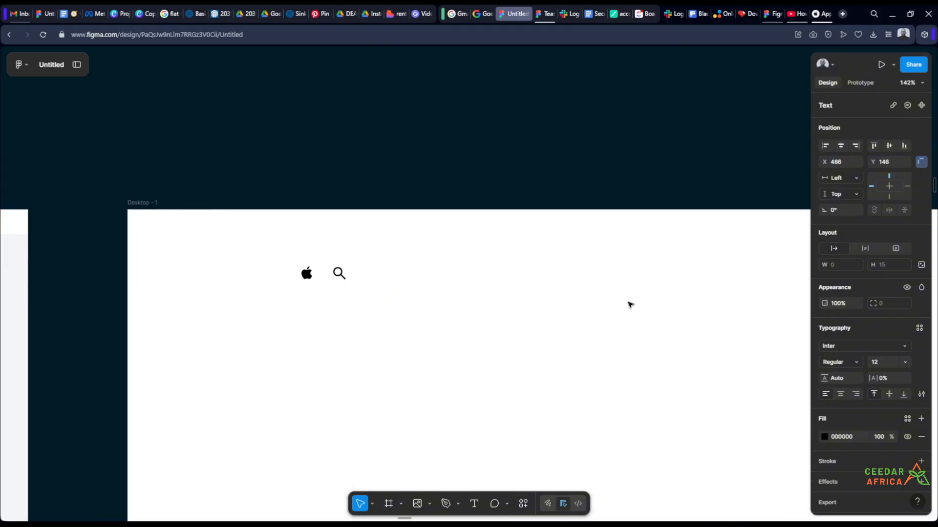
{"action": "type", "text": "Mac"}
{"action": "key", "text": "Escape"}
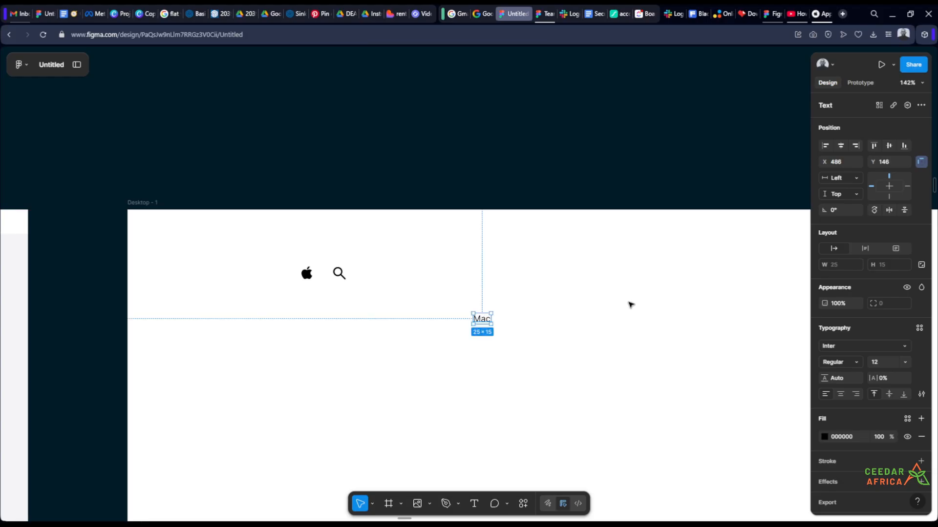
Duplicate the Mac label horizontally to X 564 at the same height, and select the original label
{"action": "scroll", "coordinate": [525, 360], "scroll_direction": "down", "scroll_amount": 2}
{"action": "scroll", "coordinate": [525, 360], "scroll_direction": "right", "scroll_amount": 2}
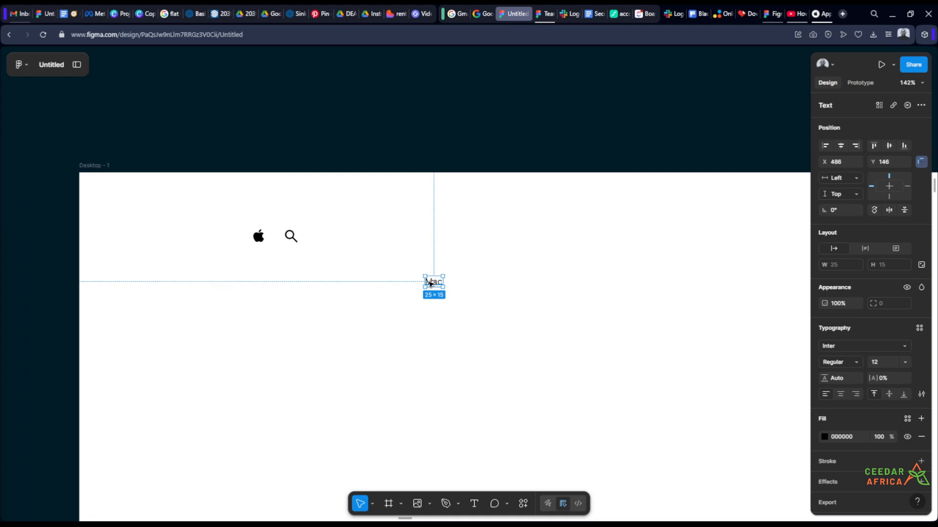
{"action": "left_click_drag", "start_coordinate": [430, 283], "coordinate": [485, 283]}
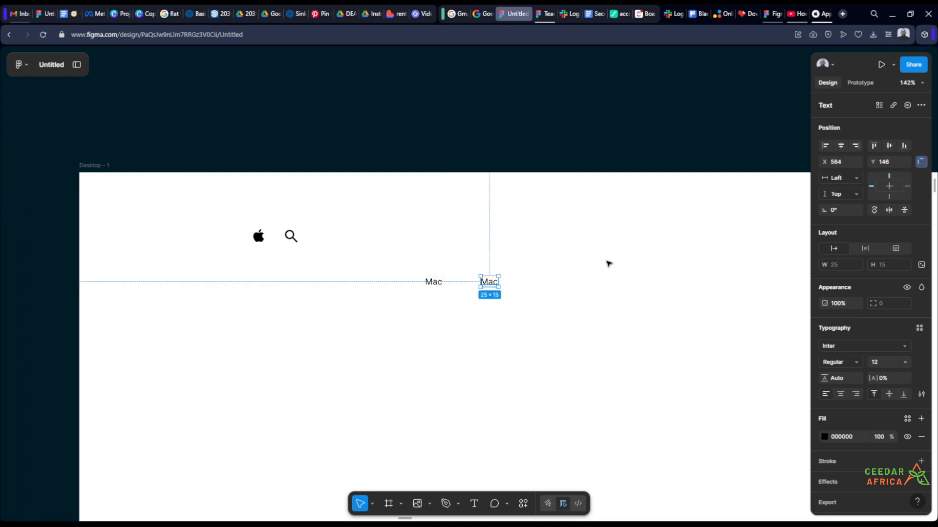
{"action": "left_click", "coordinate": [597, 265]}
{"action": "left_click", "coordinate": [434, 283]}
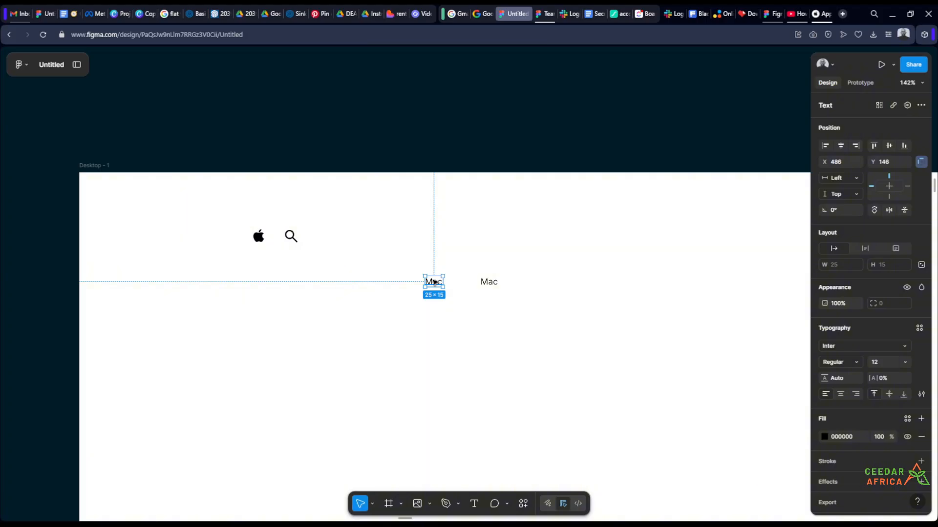
{"action": "scroll", "coordinate": [454, 280], "scroll_direction": "up", "scroll_amount": 5}
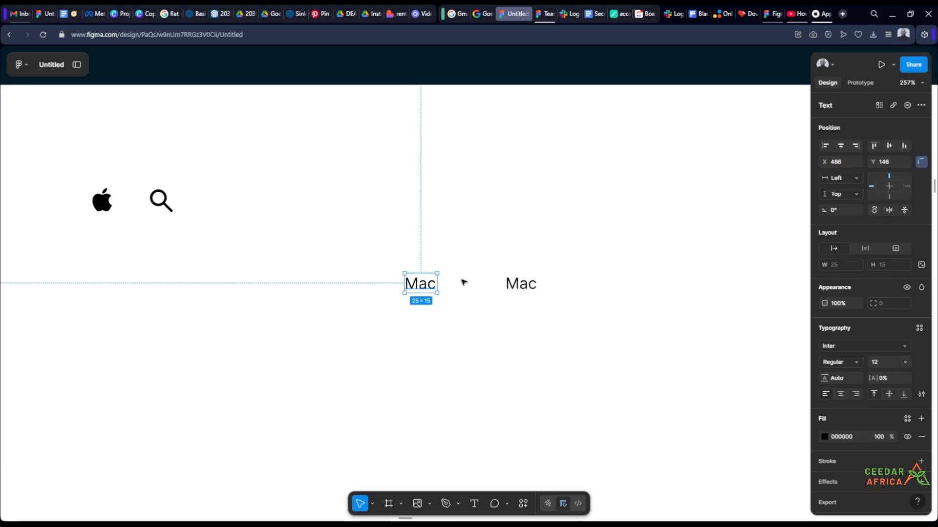
Duplicate the Mac label below the original at X 491, Y 182, and change the label at X 564 to "Ipad"
{"action": "left_click_drag", "start_coordinate": [421, 285], "coordinate": [428, 331]}
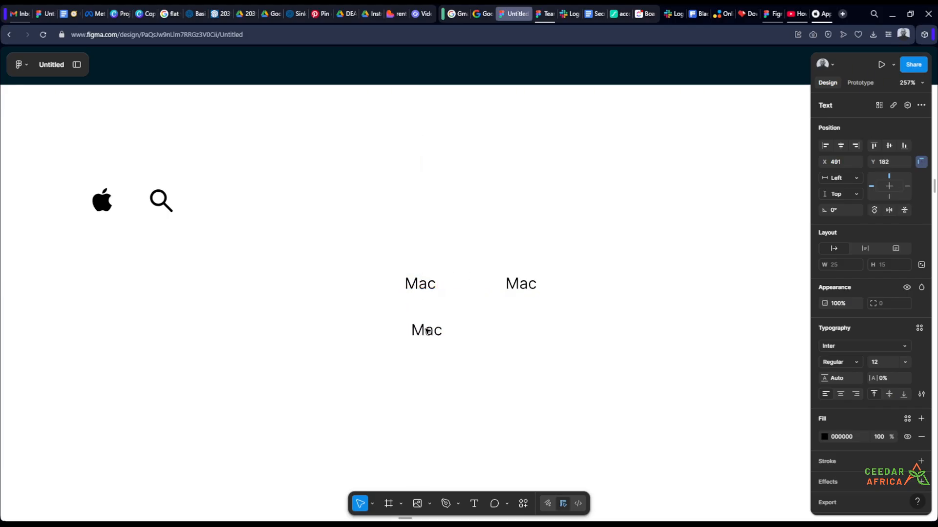
{"action": "scroll", "coordinate": [520, 253], "scroll_direction": "down", "scroll_amount": 1}
{"action": "scroll", "coordinate": [584, 261], "scroll_direction": "up", "scroll_amount": 3}
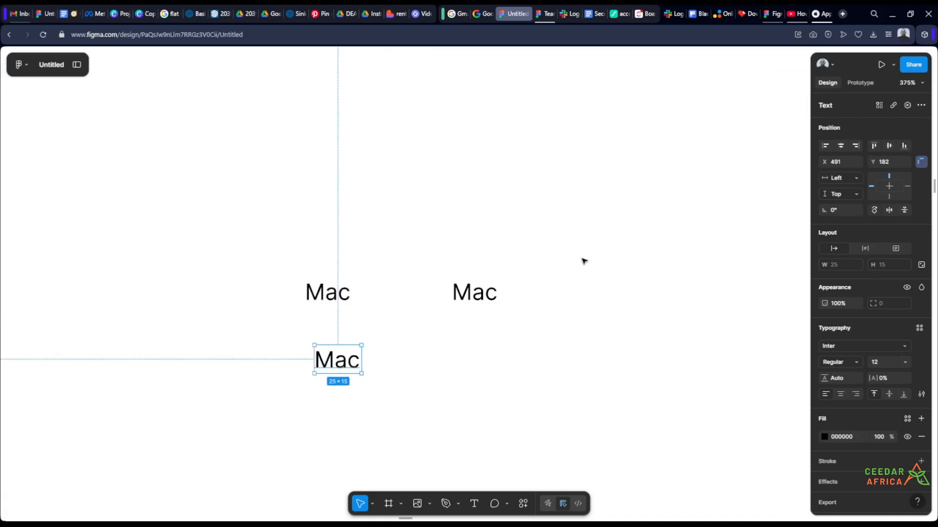
{"action": "scroll", "coordinate": [518, 295], "scroll_direction": "down", "scroll_amount": 2}
{"action": "double_click", "coordinate": [493, 295]}
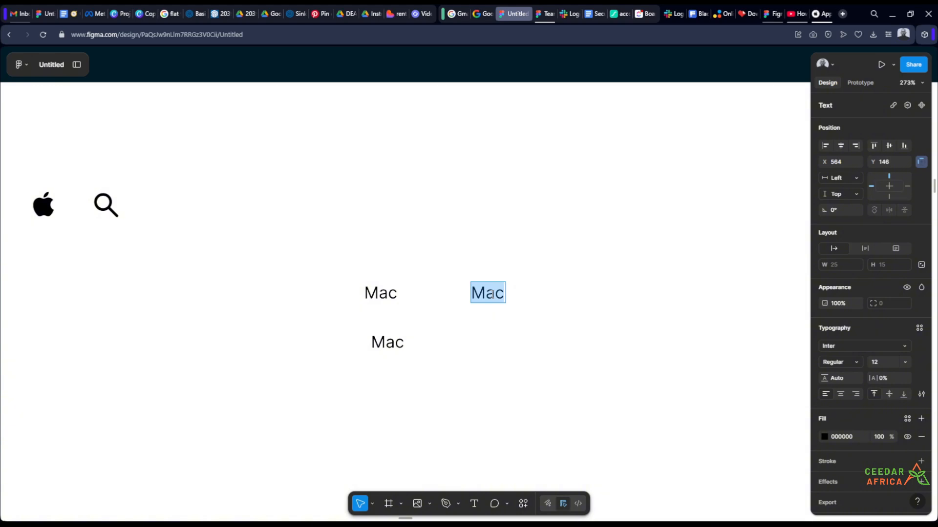
{"action": "type", "text": "Ipad"}
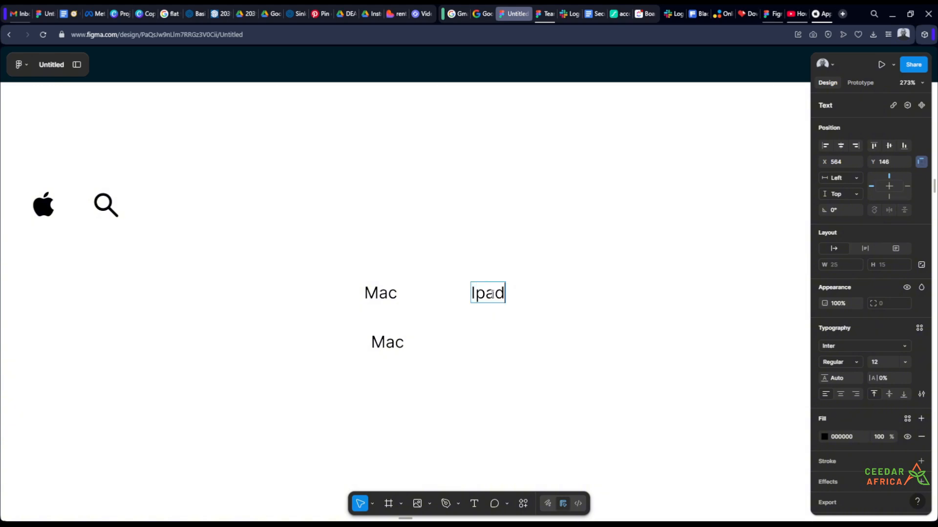
Change the text of the Mac label at X 491, Y 182 to "iPhone"
{"action": "double_click", "coordinate": [385, 343]}
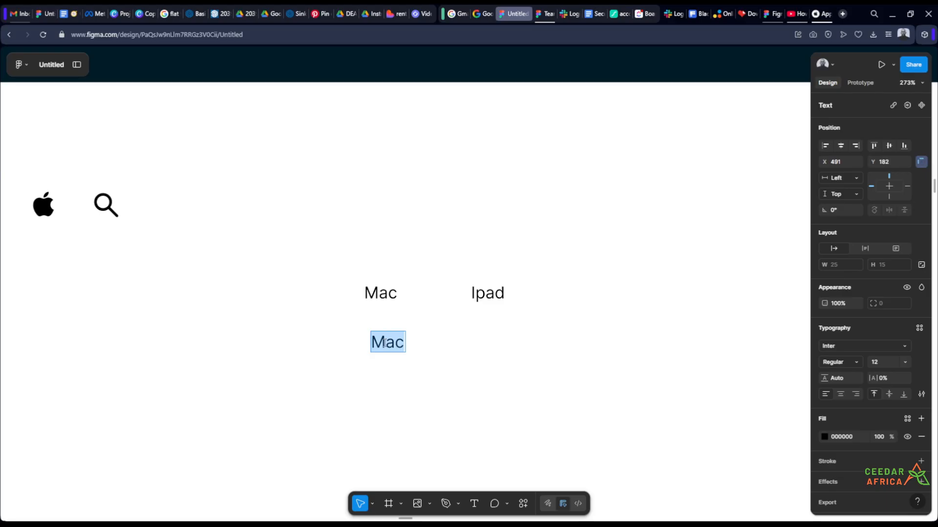
{"action": "type", "text": "iPhone"}
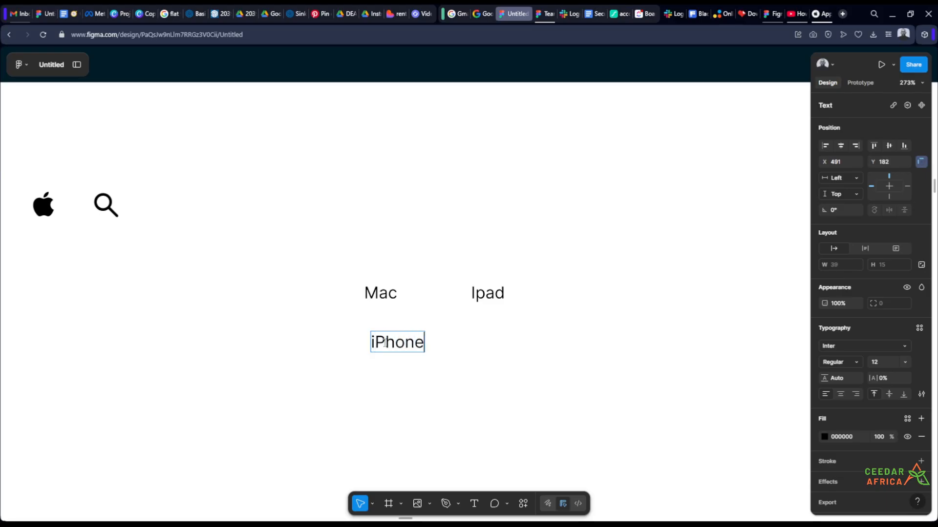
{"action": "key", "text": "Escape"}
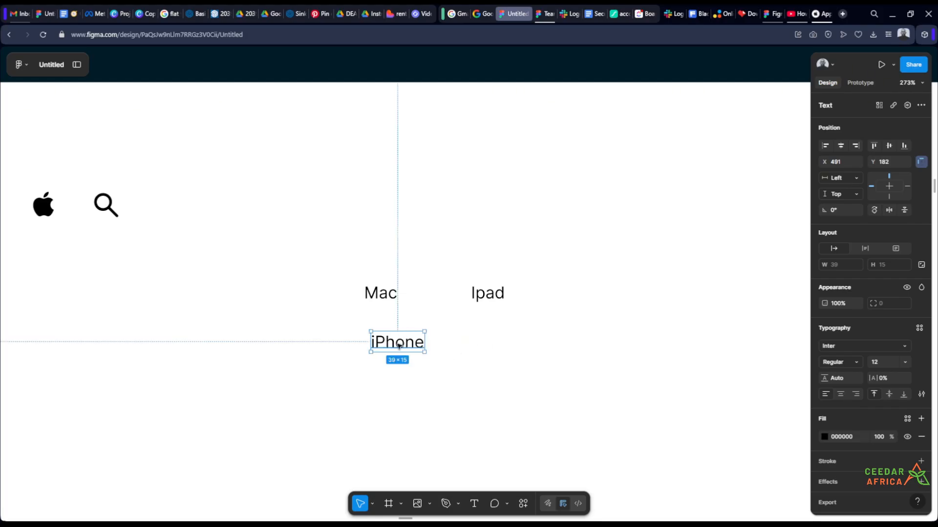
Duplicate the iPhone label horizontally to X 608, Y 182 and change the copy's text to "Where to buy"
{"action": "left_click_drag", "start_coordinate": [395, 345], "coordinate": [554, 344]}
{"action": "double_click", "coordinate": [554, 343]}
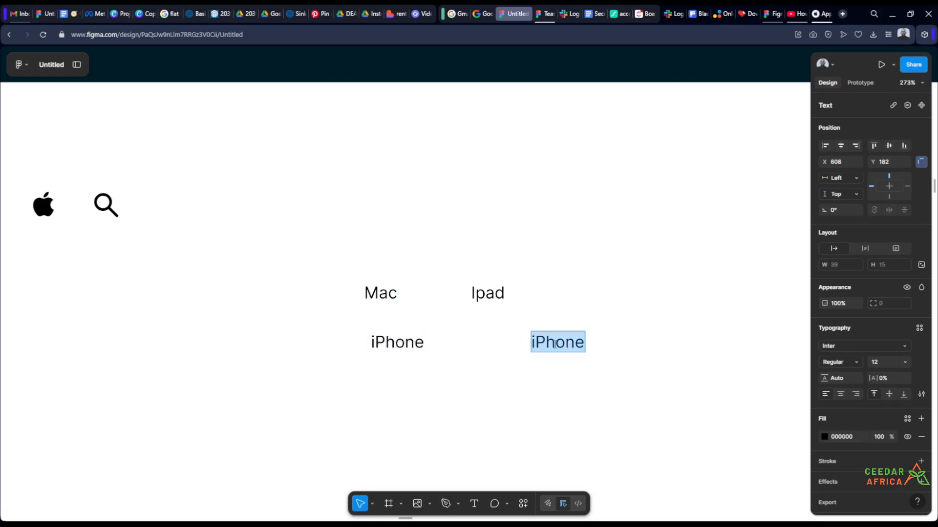
{"action": "type", "text": "Where t"}
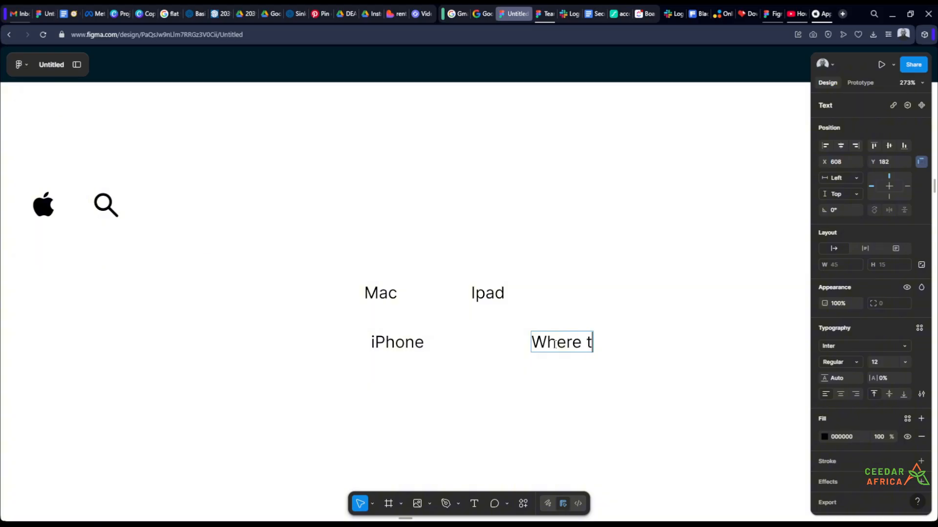
{"action": "type", "text": "o buy"}
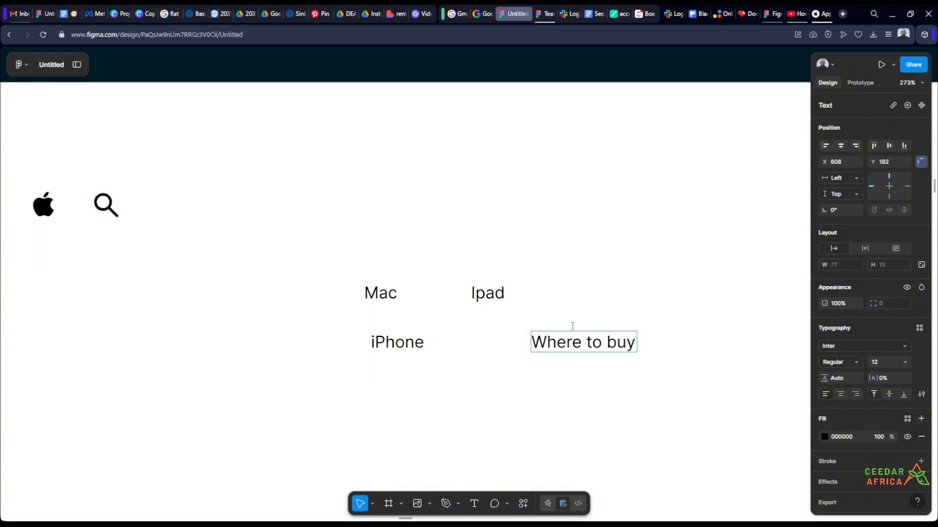
{"action": "left_click", "coordinate": [612, 273]}
Duplicate the iPhone label to X 510, Y 231 and change the copy's text to "Support", following the reference navigation bar
{"action": "scroll", "coordinate": [657, 251], "scroll_direction": "down", "scroll_amount": 5}
{"action": "scroll", "coordinate": [230, 222], "scroll_direction": "up", "scroll_amount": 4}
{"action": "scroll", "coordinate": [171, 222], "scroll_direction": "down", "scroll_amount": 4}
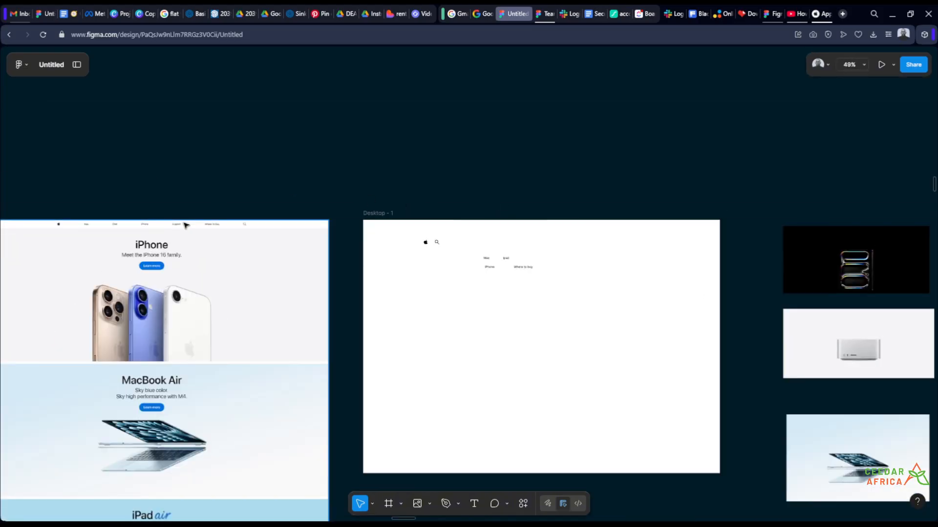
{"action": "scroll", "coordinate": [515, 265], "scroll_direction": "up", "scroll_amount": 6}
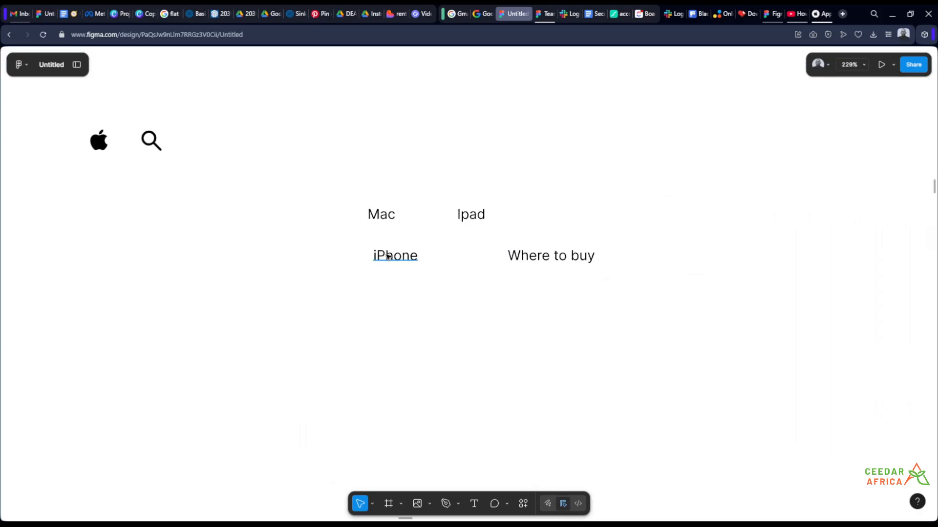
{"action": "left_click_drag", "start_coordinate": [387, 256], "coordinate": [408, 311]}
{"action": "double_click", "coordinate": [408, 311]}
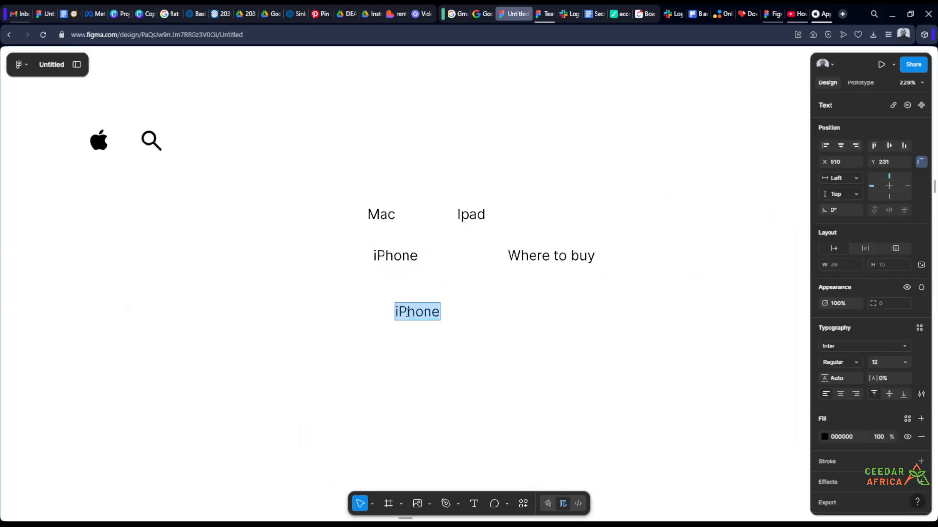
{"action": "type", "text": "Support"}
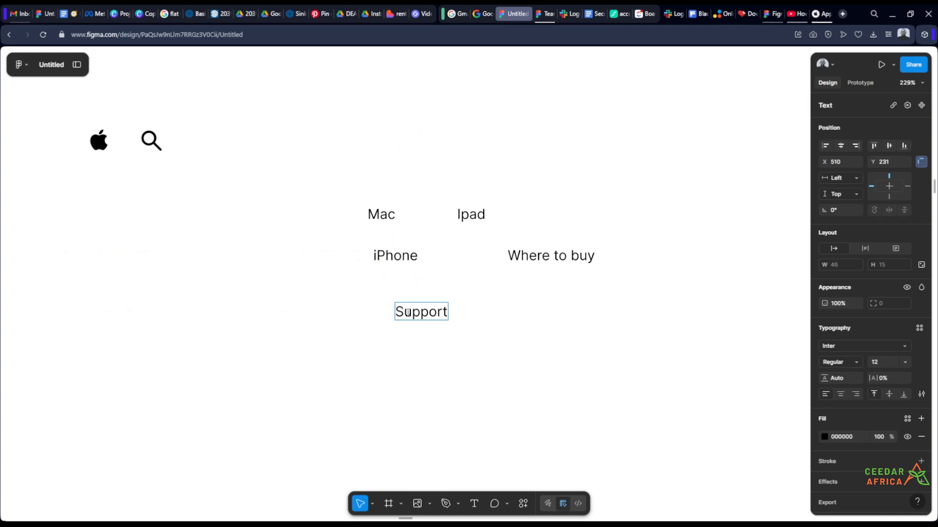
{"action": "key", "text": "Escape"}
{"action": "key", "text": "Escape"}
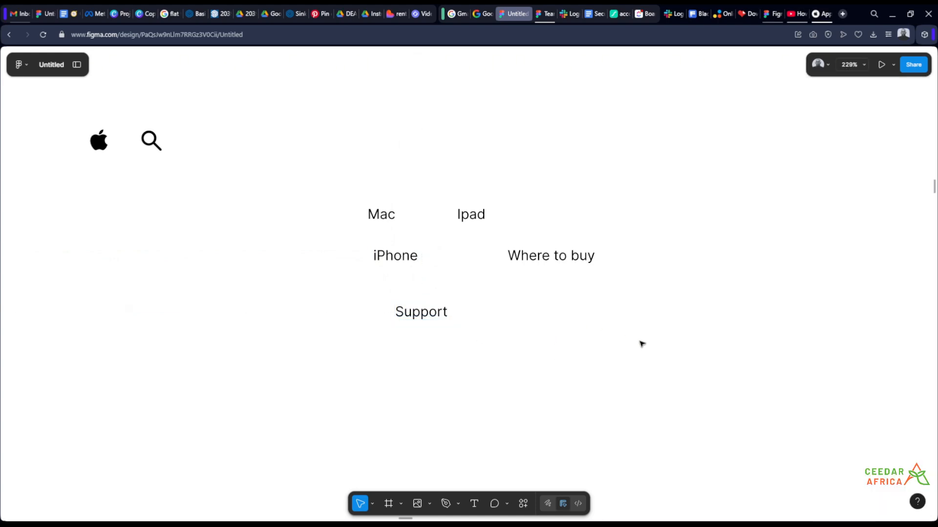
Group both icons and the five text labels in an auto layout frame with horizontal flow
{"action": "scroll", "coordinate": [599, 328], "scroll_direction": "down", "scroll_amount": 2}
{"action": "scroll", "coordinate": [302, 172], "scroll_direction": "left", "scroll_amount": 3}
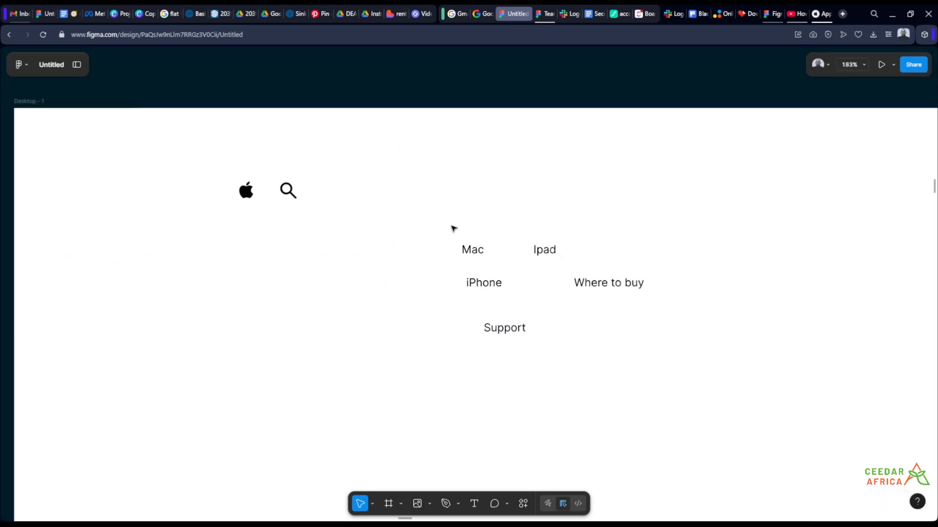
{"action": "left_click_drag", "start_coordinate": [706, 384], "coordinate": [244, 174]}
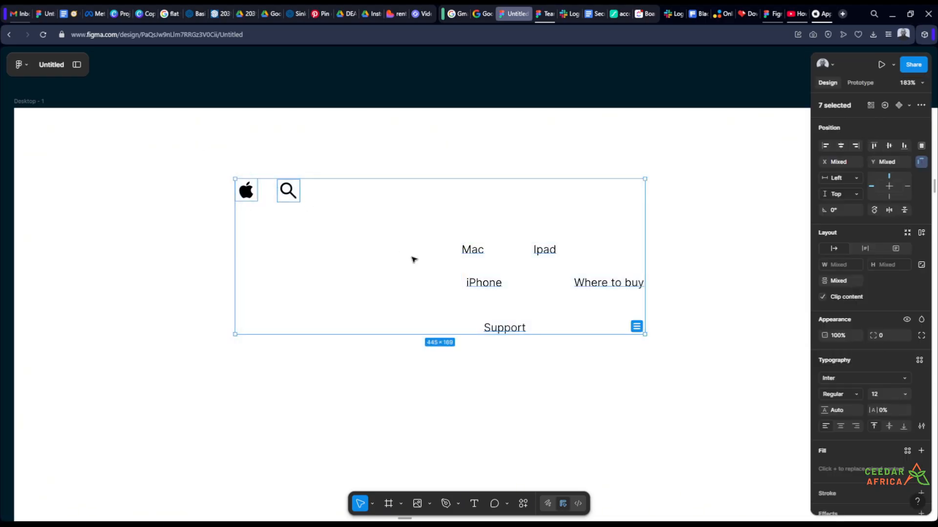
{"action": "key", "text": "shift+a"}
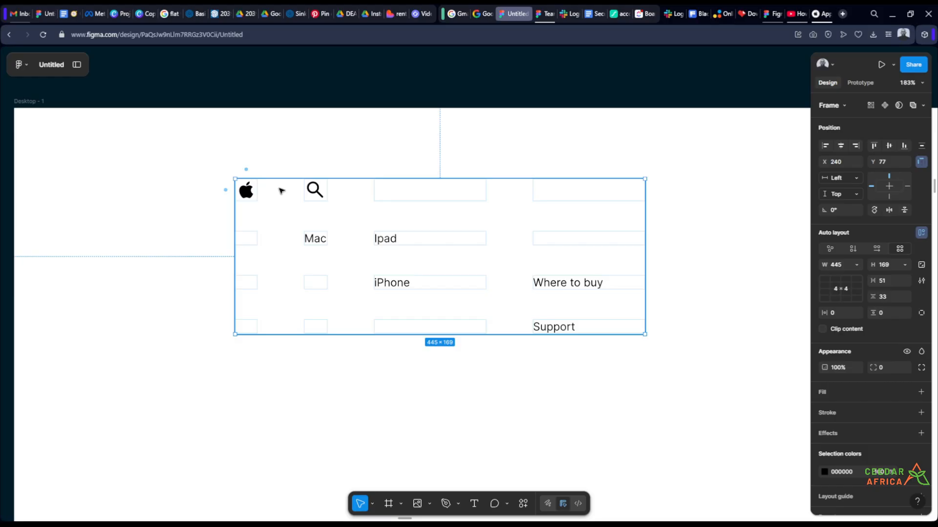
{"action": "scroll", "coordinate": [291, 199], "scroll_direction": "up", "scroll_amount": 3}
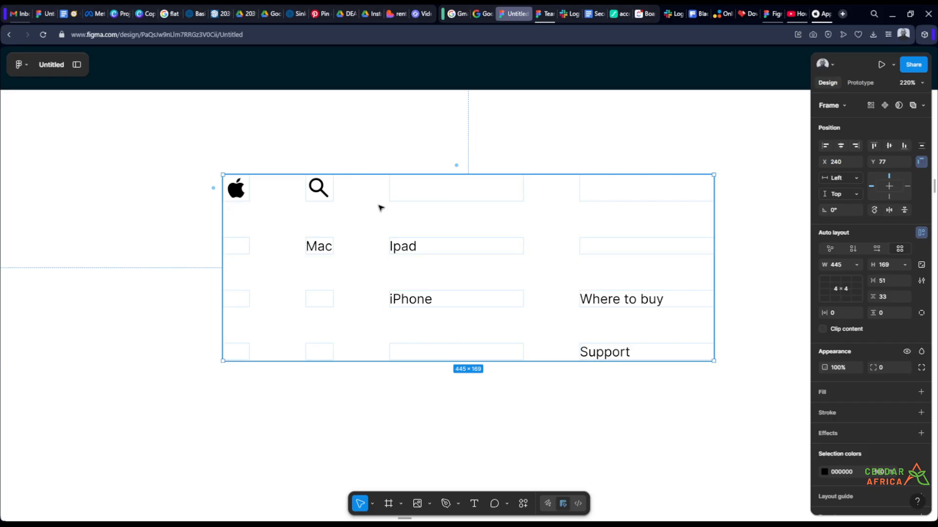
{"action": "left_click", "coordinate": [876, 249]}
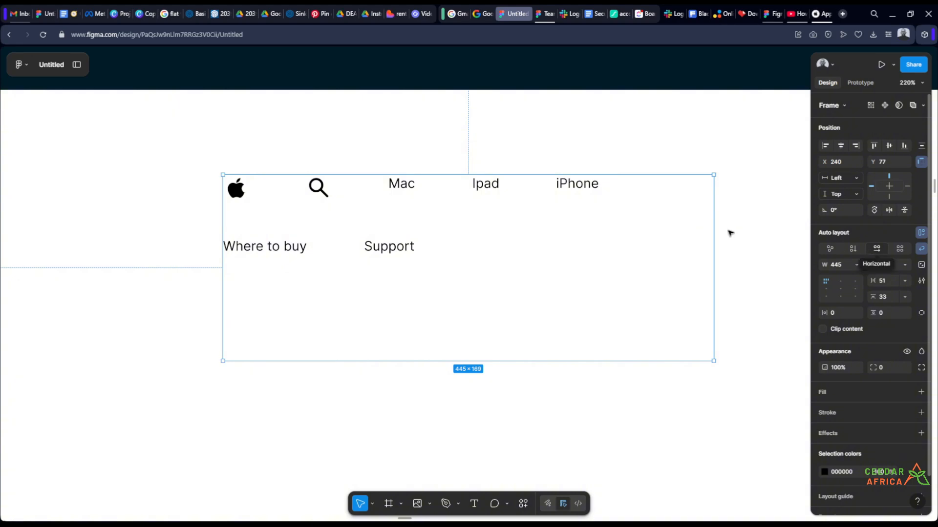
Set the navigation frame's width and height to hug contents
{"action": "scroll", "coordinate": [569, 217], "scroll_direction": "down", "scroll_amount": 3}
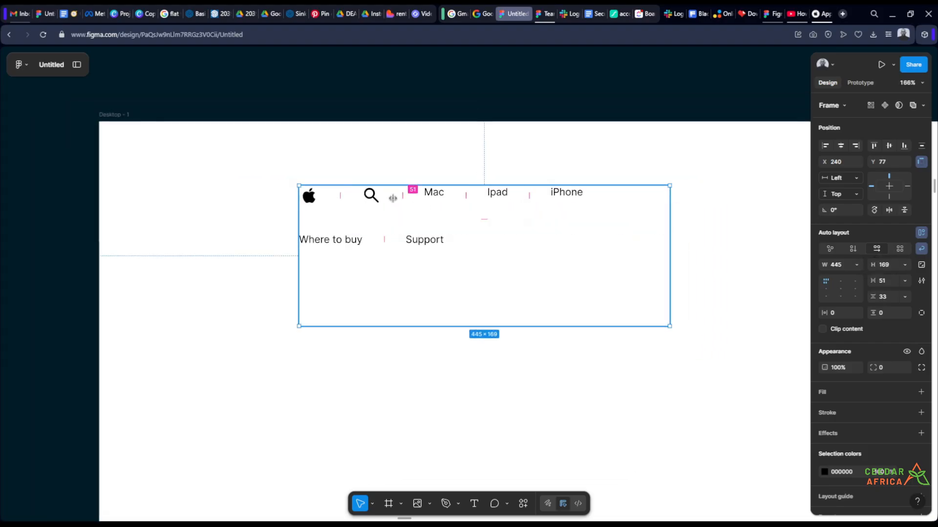
{"action": "scroll", "coordinate": [749, 225], "scroll_direction": "up", "scroll_amount": 1}
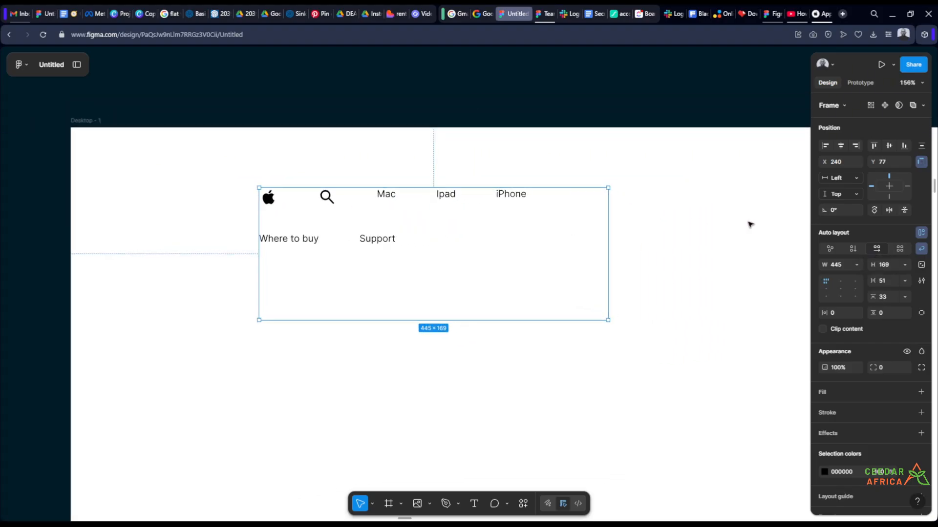
{"action": "left_click", "coordinate": [855, 266]}
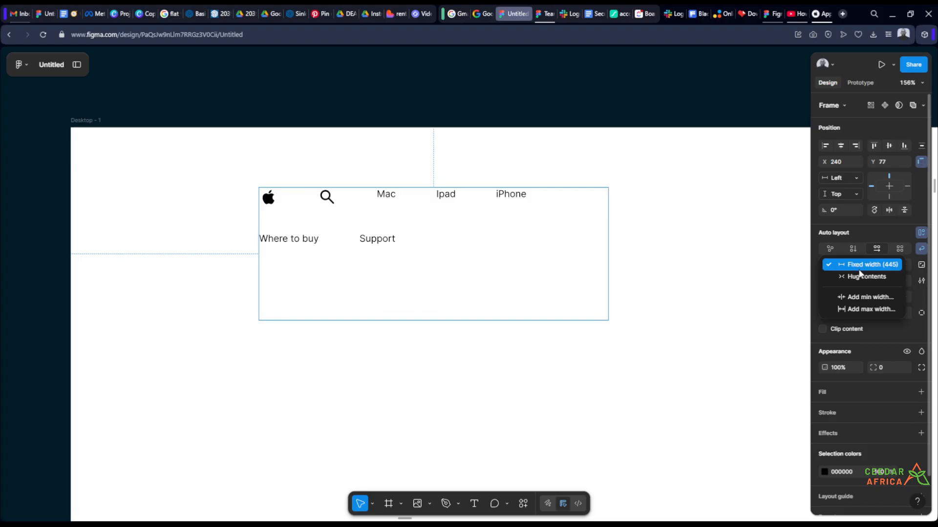
{"action": "left_click", "coordinate": [860, 276]}
{"action": "scroll", "coordinate": [547, 236], "scroll_direction": "down", "scroll_amount": 1}
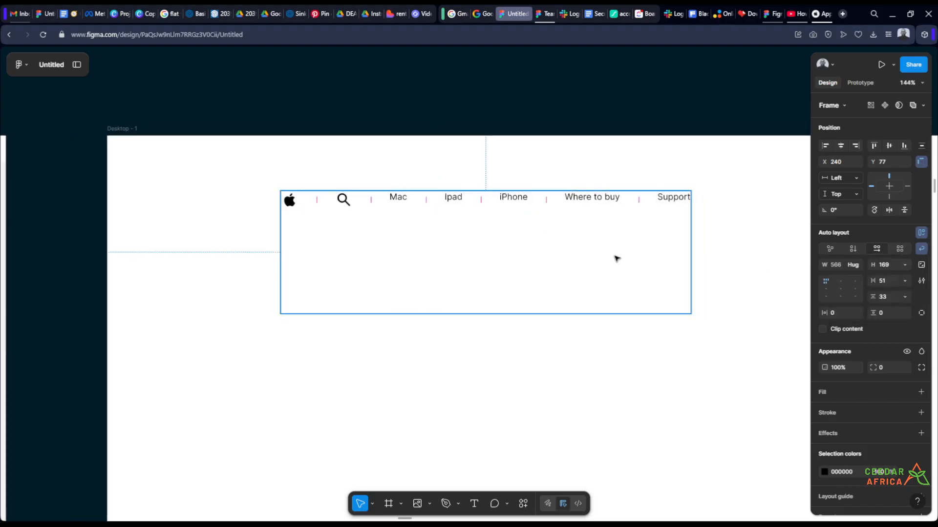
{"action": "left_click", "coordinate": [905, 265]}
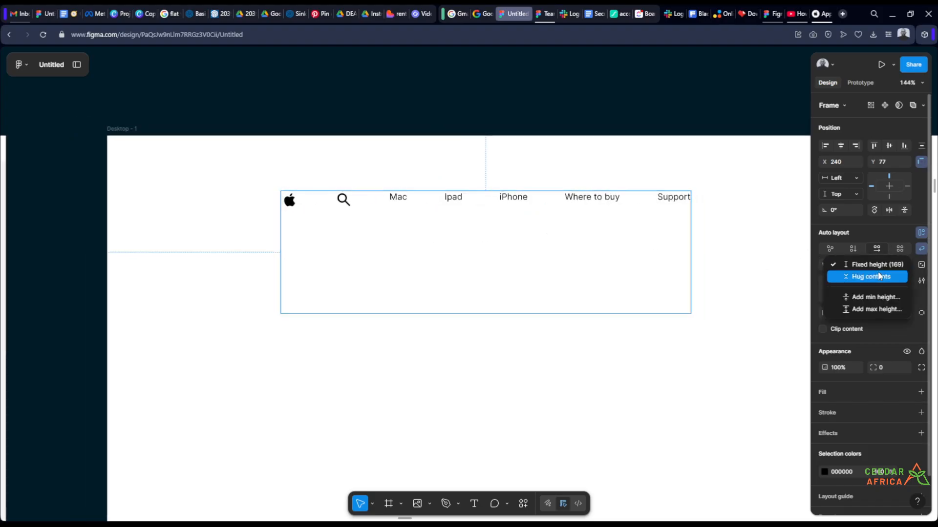
{"action": "left_click", "coordinate": [850, 275]}
{"action": "left_click", "coordinate": [670, 231]}
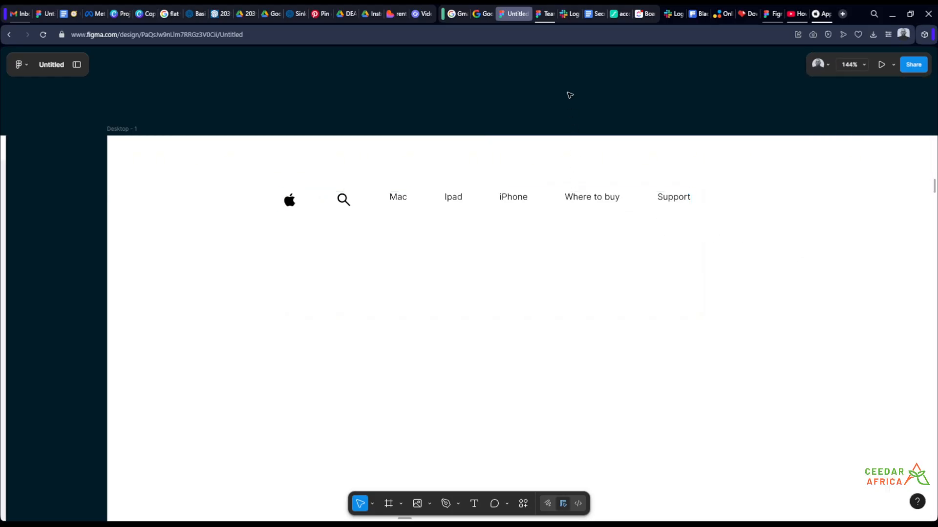
Set the navigation frame's auto layout alignment to center
{"action": "scroll", "coordinate": [441, 207], "scroll_direction": "up", "scroll_amount": 5}
{"action": "scroll", "coordinate": [445, 219], "scroll_direction": "down", "scroll_amount": 5}
{"action": "scroll", "coordinate": [510, 165], "scroll_direction": "up", "scroll_amount": 3}
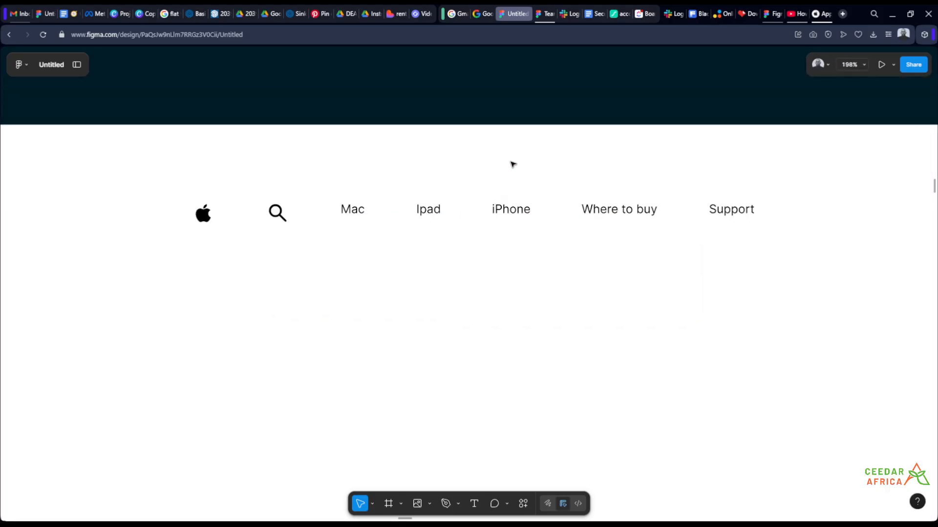
{"action": "scroll", "coordinate": [368, 165], "scroll_direction": "up", "scroll_amount": 1}
{"action": "scroll", "coordinate": [455, 190], "scroll_direction": "up", "scroll_amount": 1}
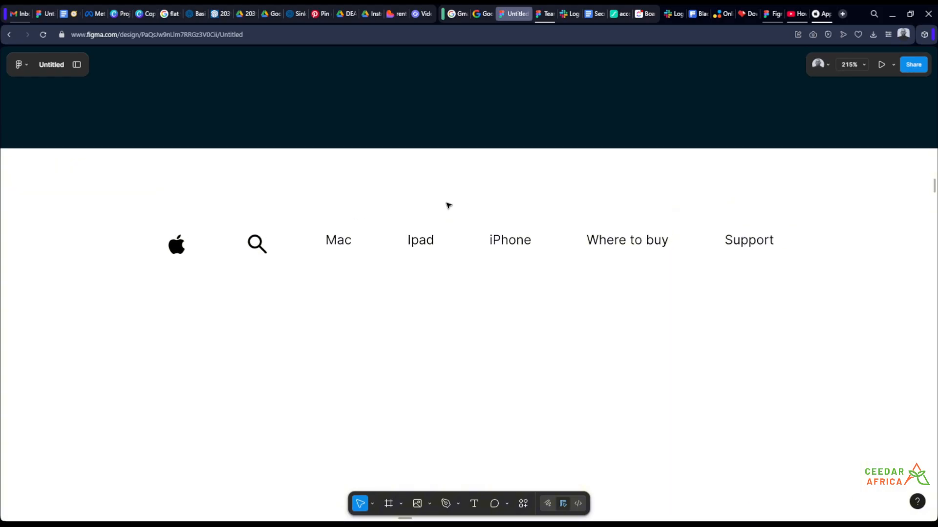
{"action": "left_click", "coordinate": [418, 244]}
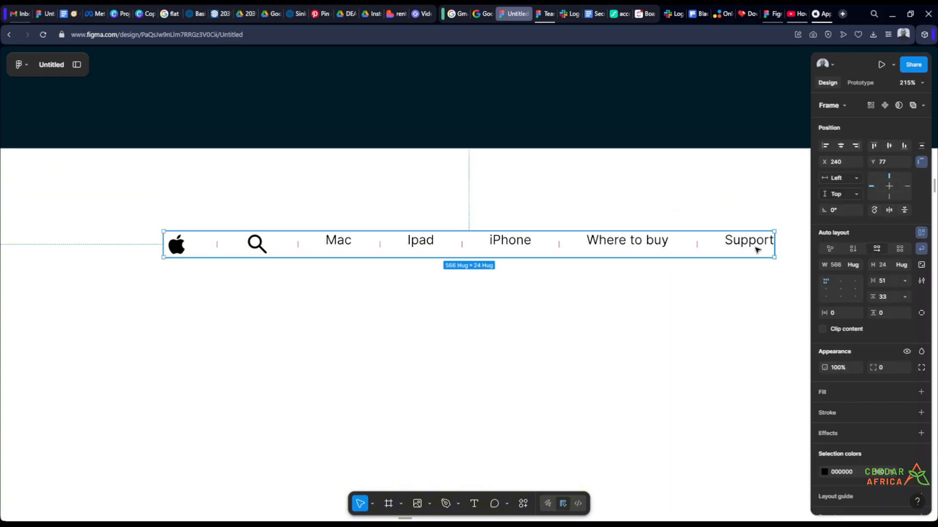
{"action": "left_click", "coordinate": [828, 288]}
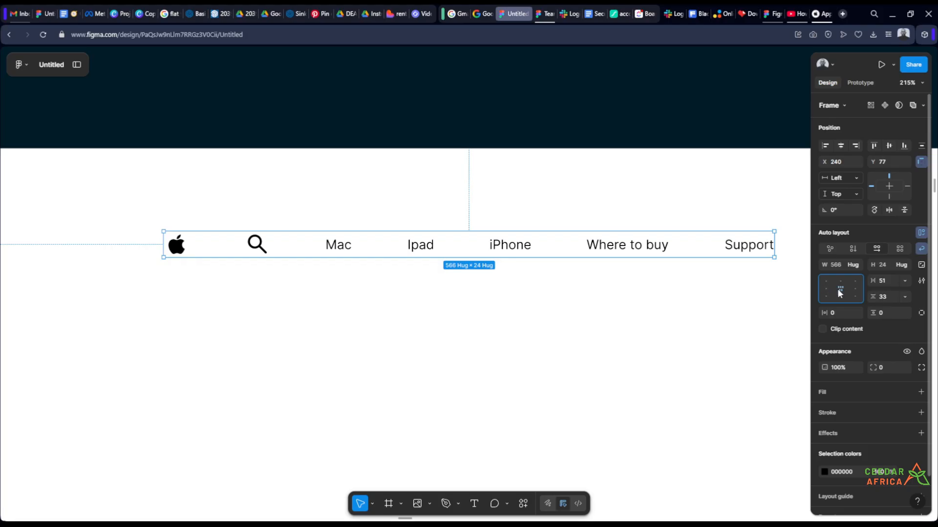
{"action": "scroll", "coordinate": [525, 240], "scroll_direction": "down", "scroll_amount": 3}
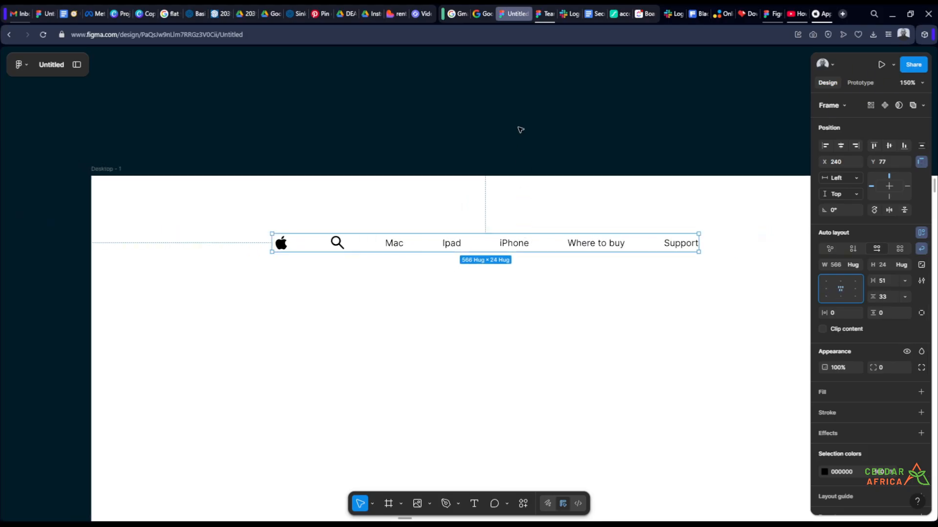
{"action": "left_click", "coordinate": [519, 128]}
Compare the navigation row's item order and spacing with the reference Apple navigation bar
{"action": "scroll", "coordinate": [490, 204], "scroll_direction": "up", "scroll_amount": 3}
{"action": "scroll", "coordinate": [502, 209], "scroll_direction": "down", "scroll_amount": 2}
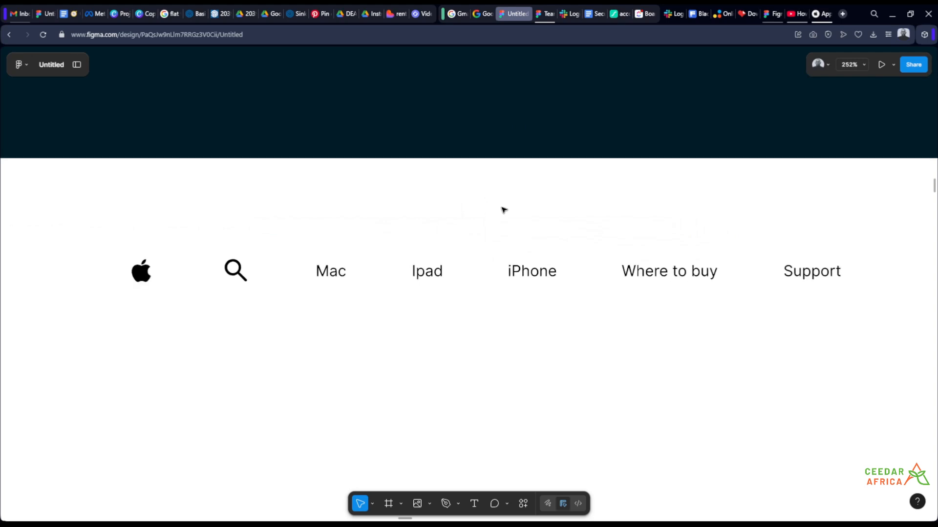
{"action": "scroll", "coordinate": [654, 215], "scroll_direction": "down", "scroll_amount": 5}
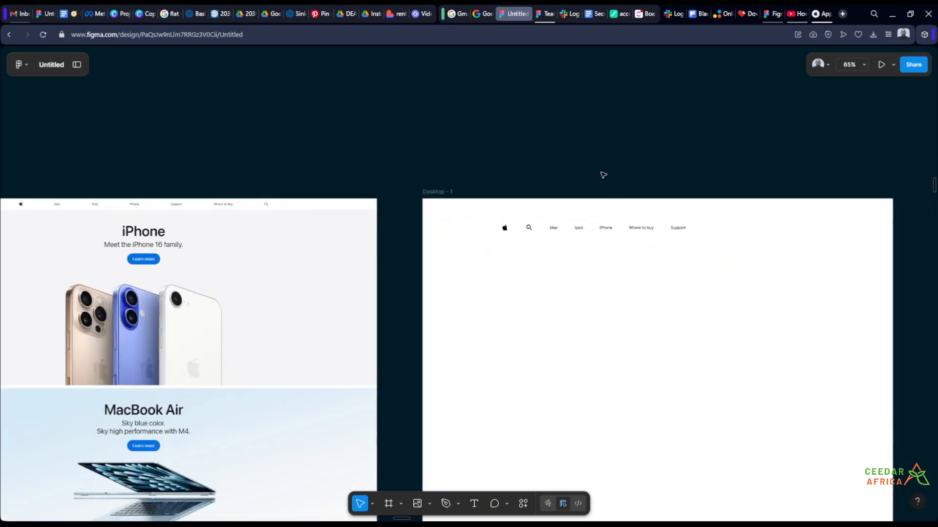
{"action": "left_click_drag", "start_coordinate": [391, 173], "coordinate": [343, 155]}
{"action": "scroll", "coordinate": [569, 234], "scroll_direction": "up", "scroll_amount": 3}
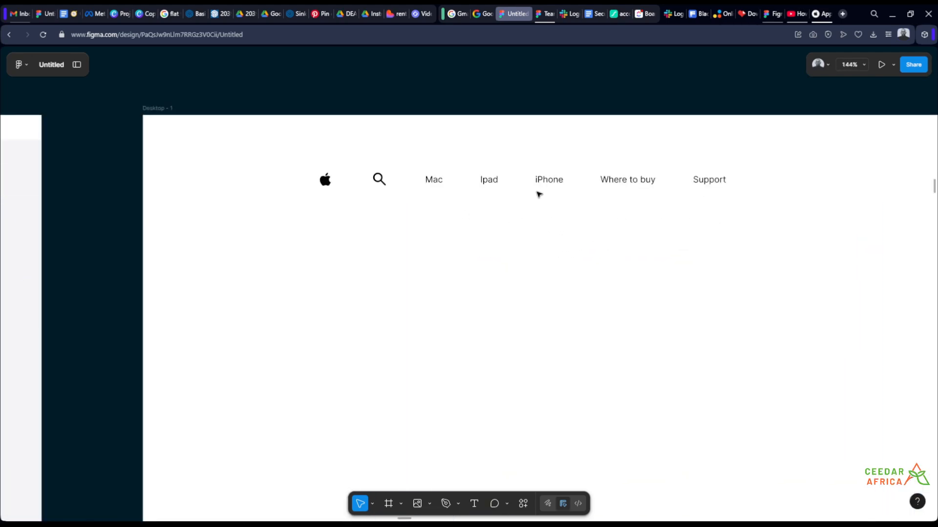
{"action": "scroll", "coordinate": [634, 216], "scroll_direction": "down", "scroll_amount": 2}
{"action": "left_click_drag", "start_coordinate": [381, 223], "coordinate": [774, 226]}
{"action": "scroll", "coordinate": [324, 167], "scroll_direction": "up", "scroll_amount": 3}
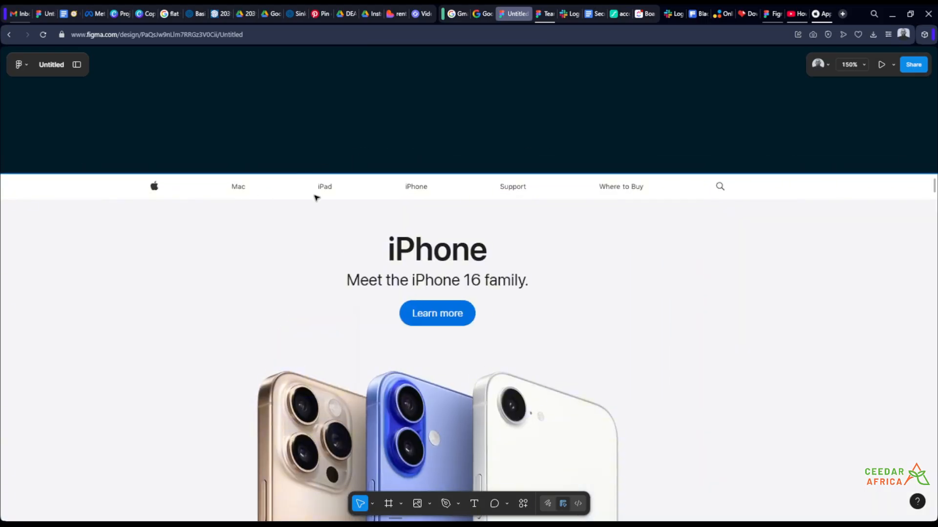
Check the position of the search icon and the item order in the reference Apple navigation bar against the built row
{"action": "scroll", "coordinate": [155, 186], "scroll_direction": "up", "scroll_amount": 2}
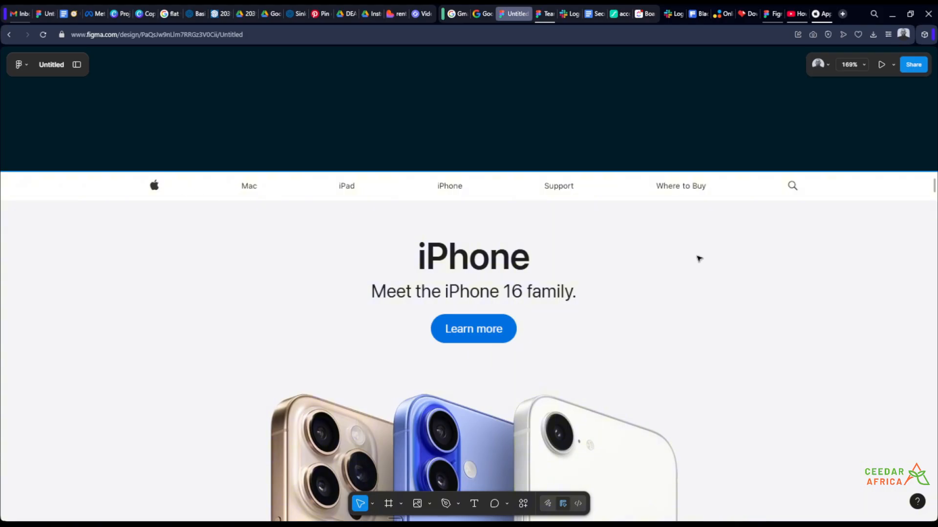
{"action": "left_click_drag", "start_coordinate": [697, 257], "coordinate": [326, 270]}
{"action": "scroll", "coordinate": [465, 219], "scroll_direction": "down", "scroll_amount": 2}
{"action": "scroll", "coordinate": [385, 254], "scroll_direction": "right", "scroll_amount": 10}
{"action": "scroll", "coordinate": [518, 238], "scroll_direction": "up", "scroll_amount": 1}
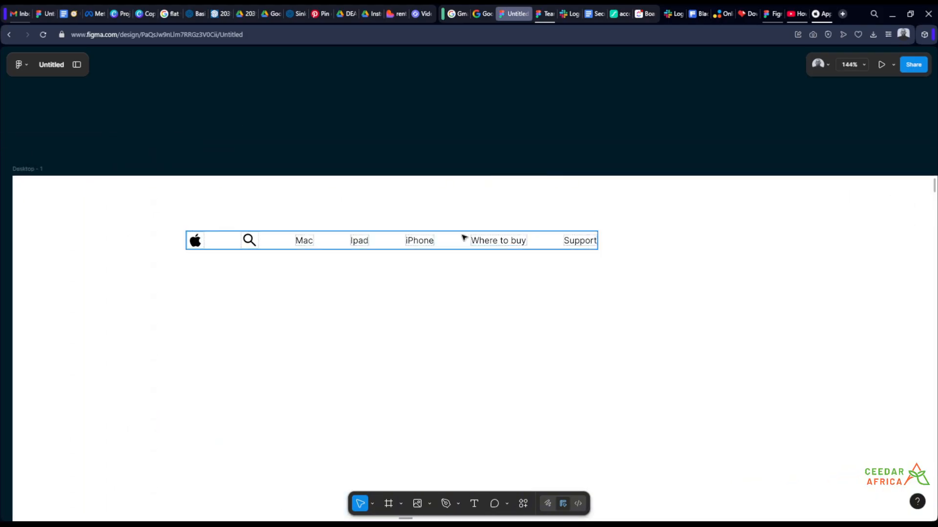
{"action": "left_click_drag", "start_coordinate": [242, 251], "coordinate": [333, 261]}
{"action": "scroll", "coordinate": [317, 262], "scroll_direction": "right", "scroll_amount": 3}
Move the whole search icon frame, not just its vector, to the end of the navigation row
{"action": "double_click", "coordinate": [274, 250]}
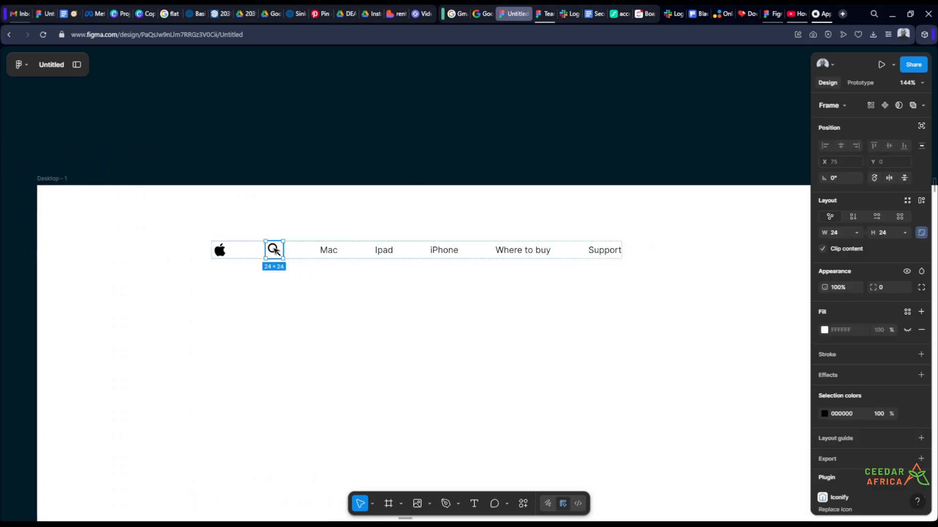
{"action": "left_click", "coordinate": [322, 308]}
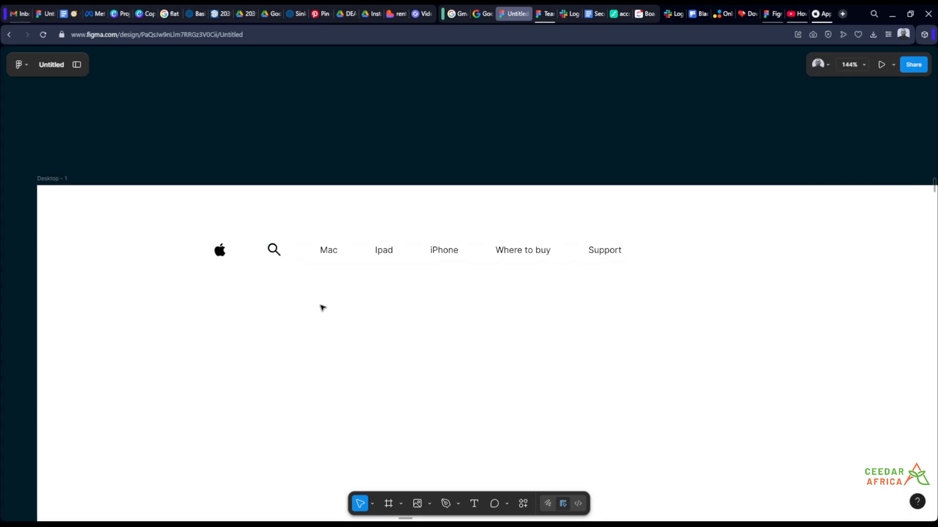
{"action": "double_click", "coordinate": [273, 253]}
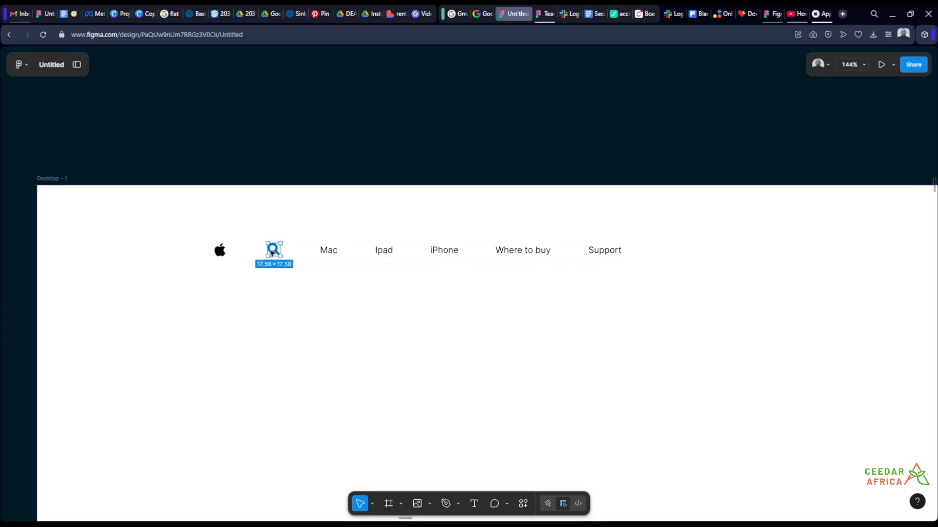
{"action": "scroll", "coordinate": [264, 250], "scroll_direction": "up", "scroll_amount": 5}
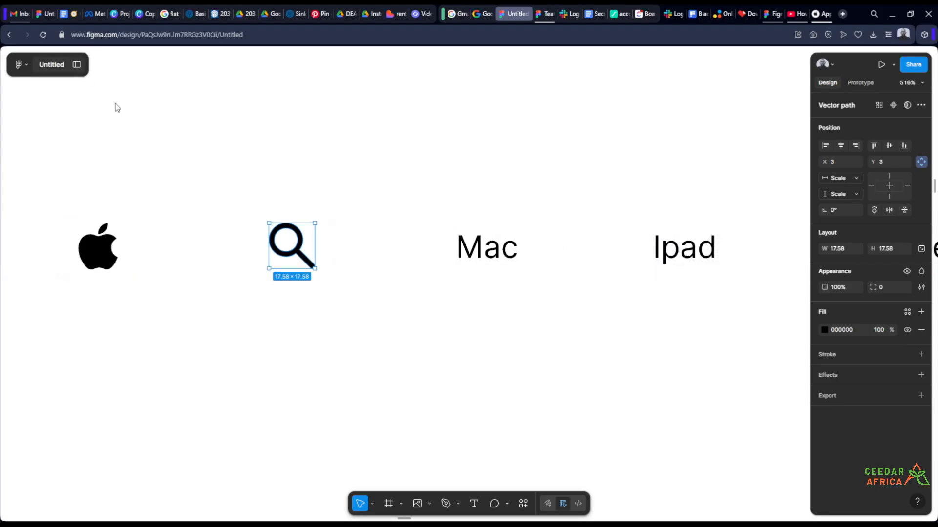
{"action": "key", "text": "shift+backslash"}
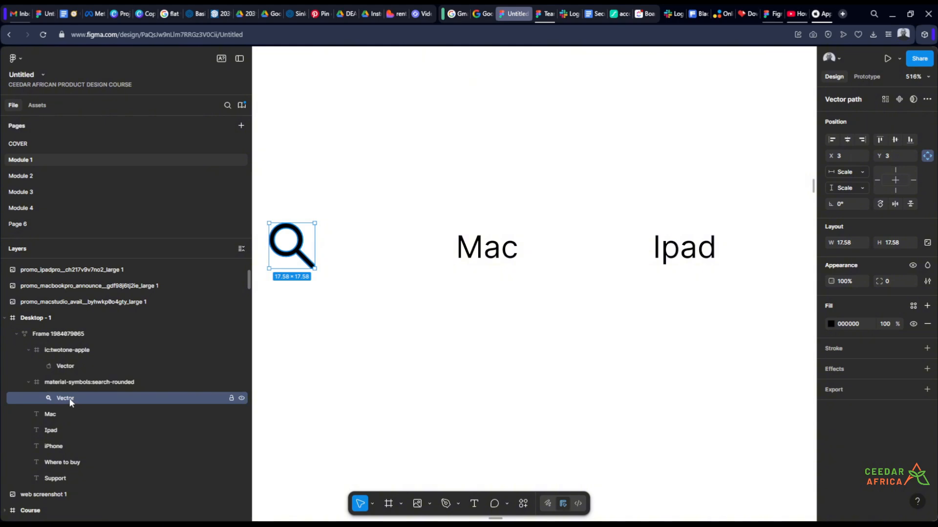
{"action": "scroll", "coordinate": [473, 339], "scroll_direction": "down", "scroll_amount": 3}
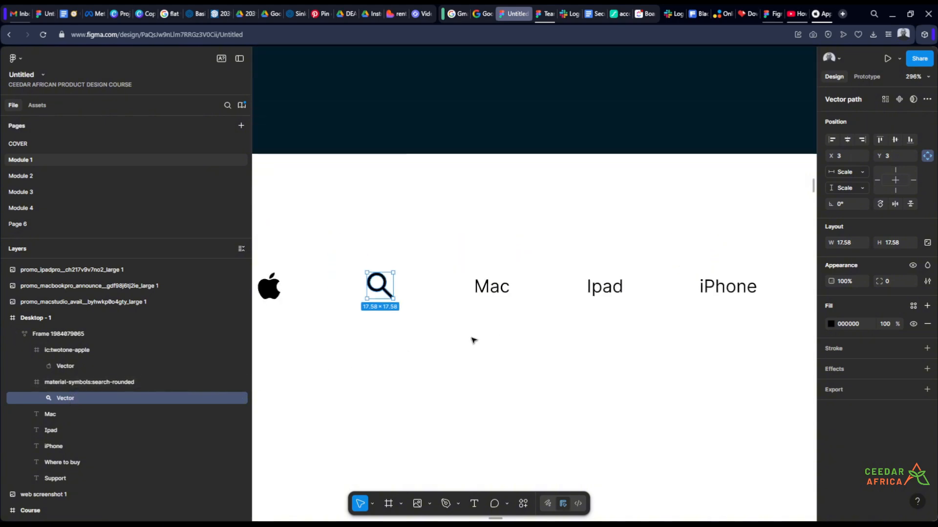
{"action": "left_click", "coordinate": [95, 380]}
{"action": "scroll", "coordinate": [425, 291], "scroll_direction": "down", "scroll_amount": 6}
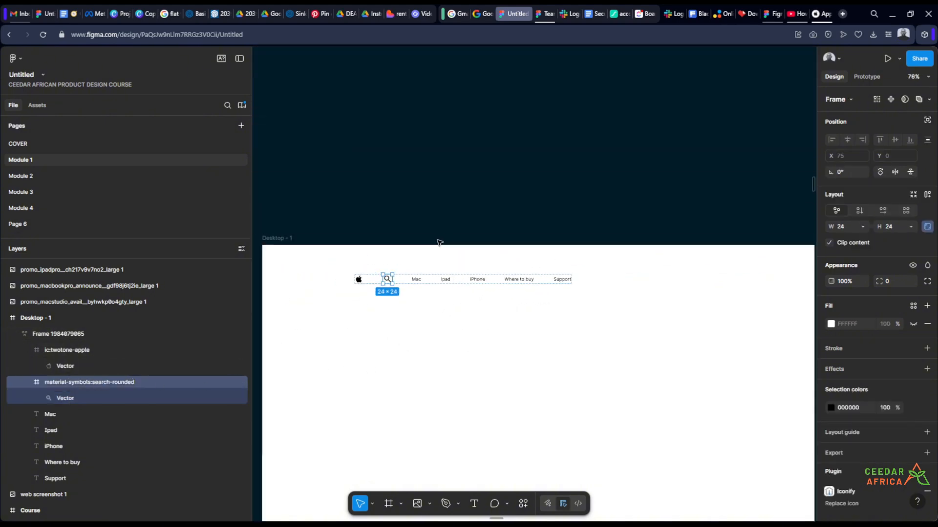
{"action": "key", "text": "shift+backslash"}
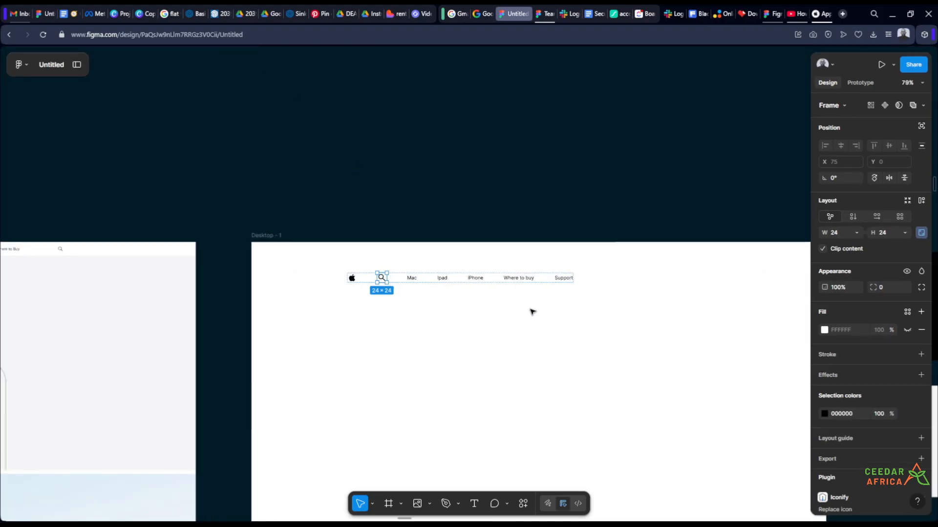
{"action": "scroll", "coordinate": [532, 312], "scroll_direction": "up", "scroll_amount": 3}
{"action": "key", "text": "Right"}
{"action": "key", "text": "Right"}
{"action": "key", "text": "Right"}
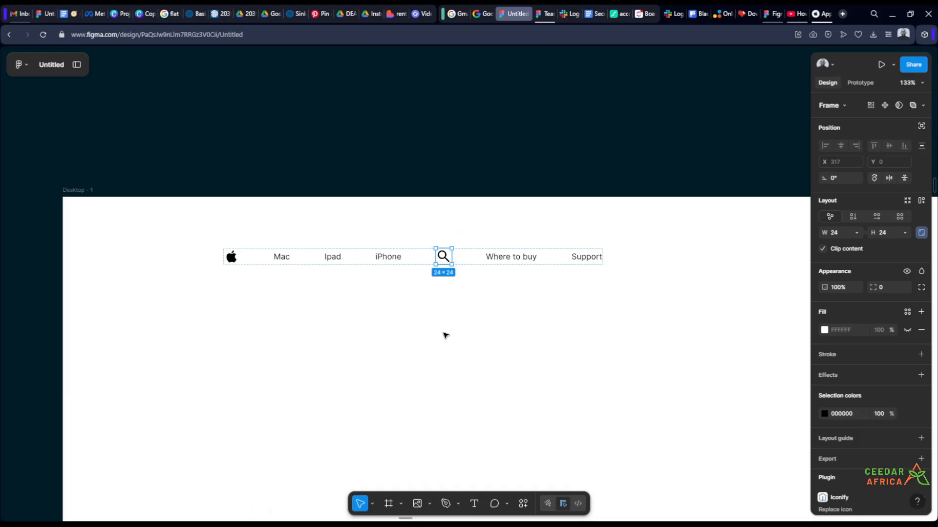
{"action": "key", "text": "Right"}
{"action": "key", "text": "Right"}
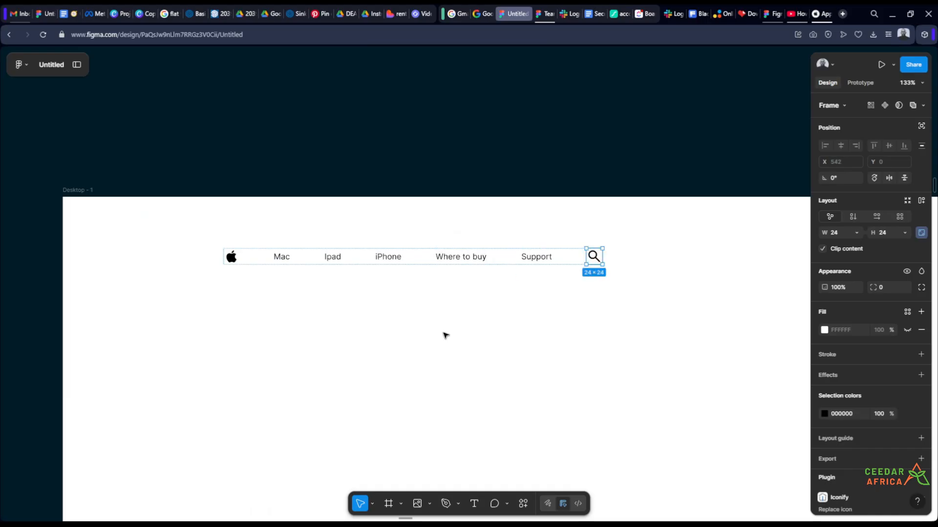
{"action": "left_click", "coordinate": [511, 168]}
Reorder the "Where to buy" label so it sits between Support and the search icon
{"action": "scroll", "coordinate": [554, 193], "scroll_direction": "down", "scroll_amount": 3}
{"action": "scroll", "coordinate": [465, 233], "scroll_direction": "up", "scroll_amount": 6}
{"action": "scroll", "coordinate": [669, 234], "scroll_direction": "down", "scroll_amount": 3}
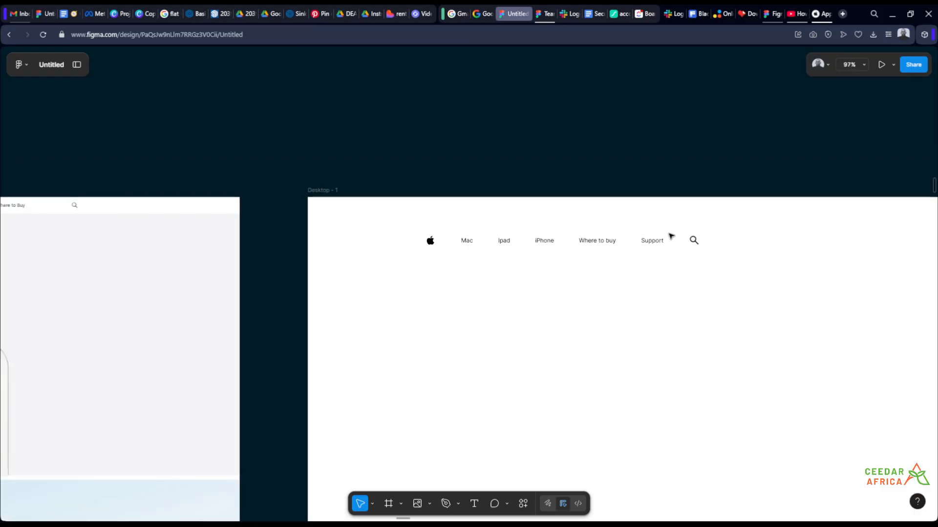
{"action": "scroll", "coordinate": [630, 239], "scroll_direction": "right", "scroll_amount": 2}
{"action": "left_click", "coordinate": [589, 244]}
{"action": "left_click", "coordinate": [588, 244]}
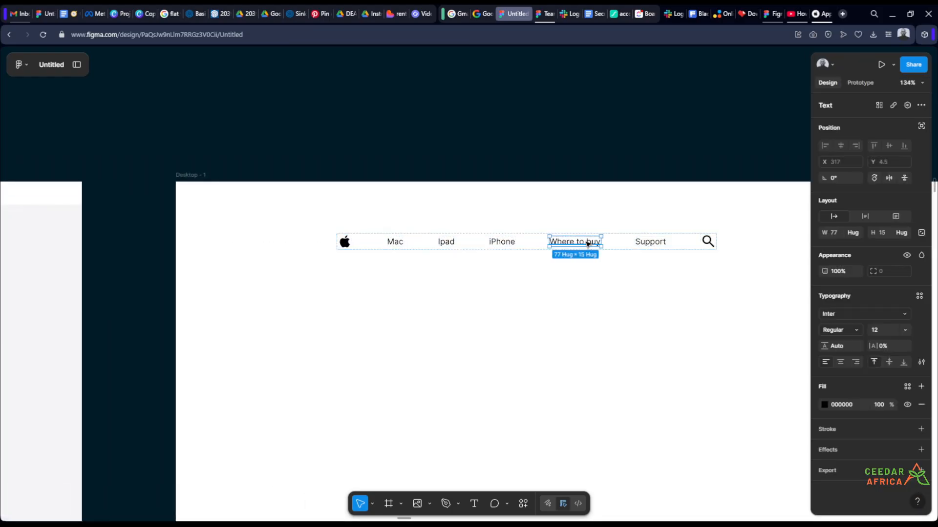
{"action": "key", "text": "Right"}
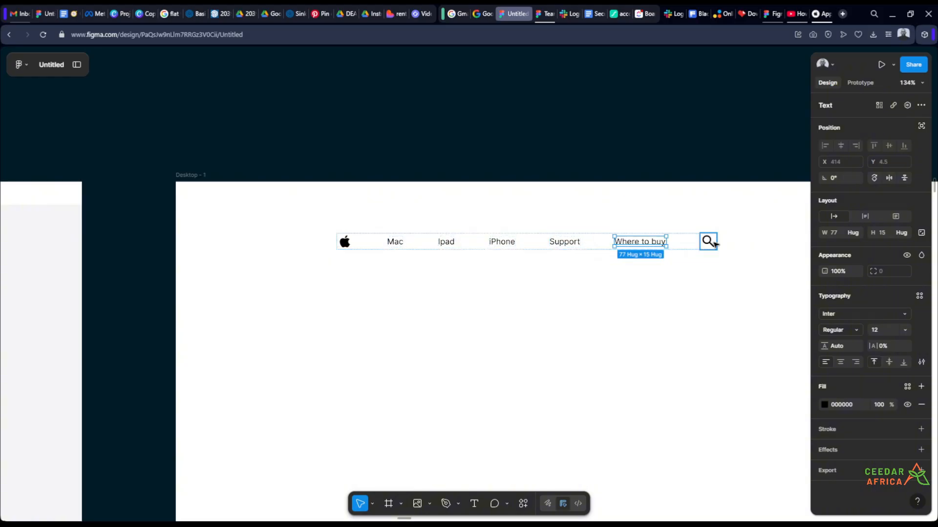
{"action": "left_click", "coordinate": [638, 111]}
Correct the capitalization of the "Ipad" navigation label to "iPad", as in the reference
{"action": "scroll", "coordinate": [459, 215], "scroll_direction": "up", "scroll_amount": 1}
{"action": "scroll", "coordinate": [459, 215], "scroll_direction": "up", "scroll_amount": 2}
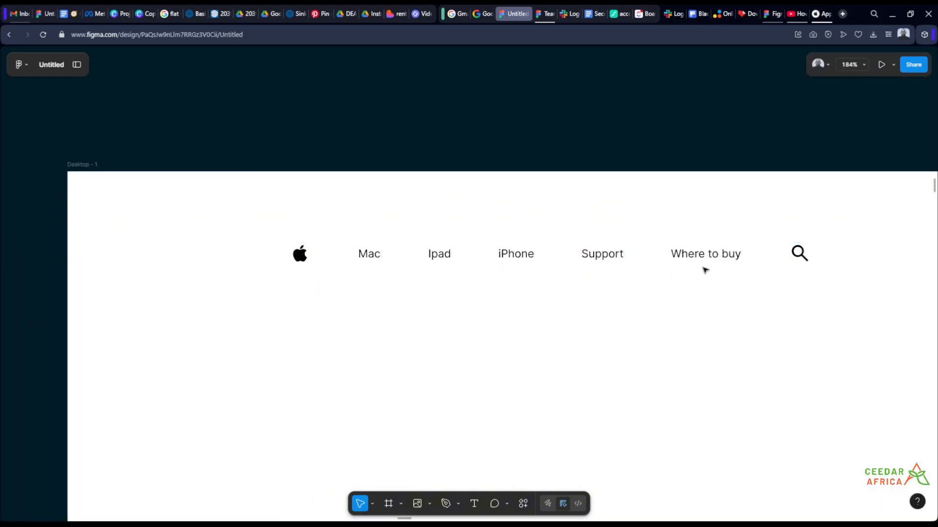
{"action": "scroll", "coordinate": [833, 277], "scroll_direction": "down", "scroll_amount": 5}
{"action": "scroll", "coordinate": [360, 269], "scroll_direction": "up", "scroll_amount": 6}
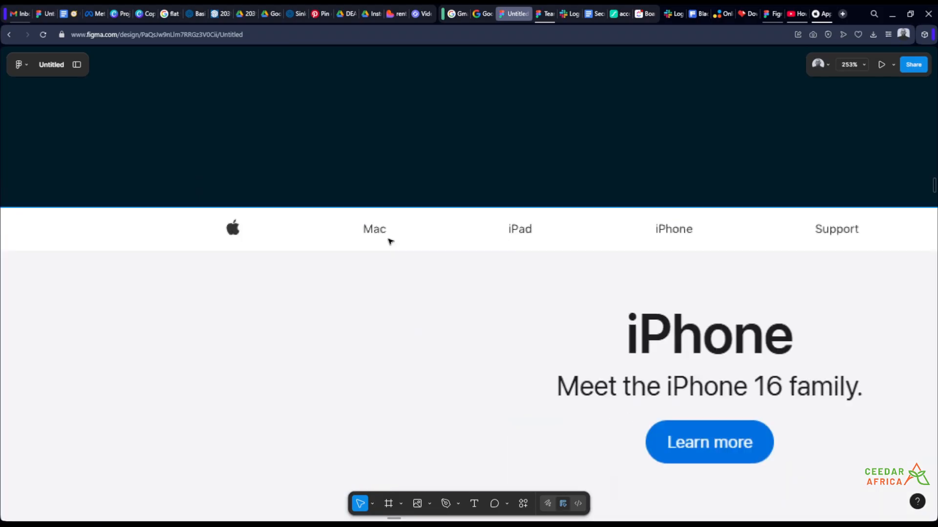
{"action": "scroll", "coordinate": [435, 232], "scroll_direction": "down", "scroll_amount": 5}
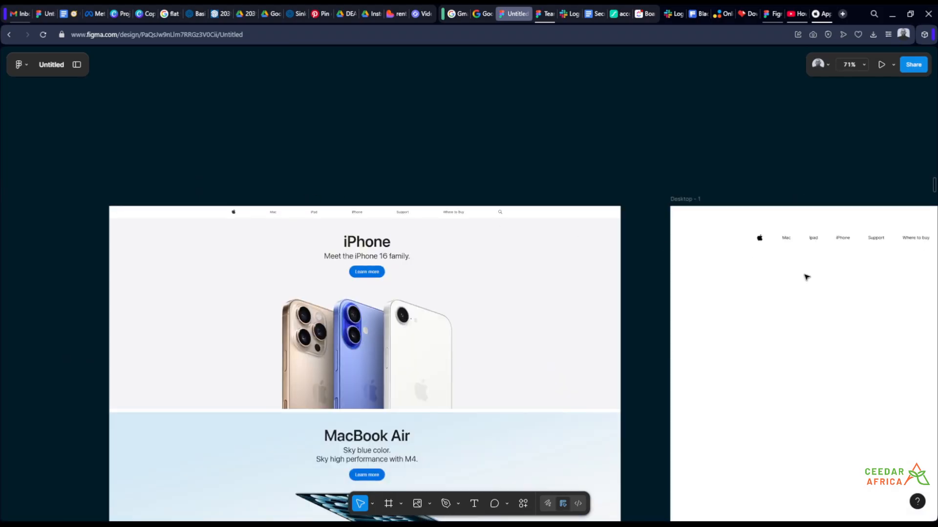
{"action": "scroll", "coordinate": [697, 243], "scroll_direction": "up", "scroll_amount": 5}
{"action": "scroll", "coordinate": [527, 247], "scroll_direction": "up", "scroll_amount": 4}
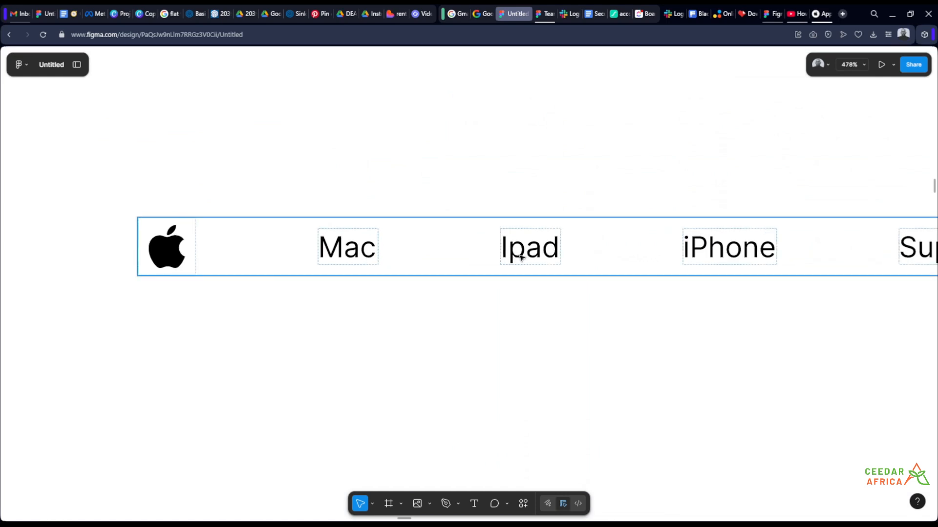
{"action": "double_click", "coordinate": [522, 253]}
{"action": "double_click", "coordinate": [522, 252]}
{"action": "key", "text": "BackSpace"}
{"action": "key", "text": "BackSpace"}
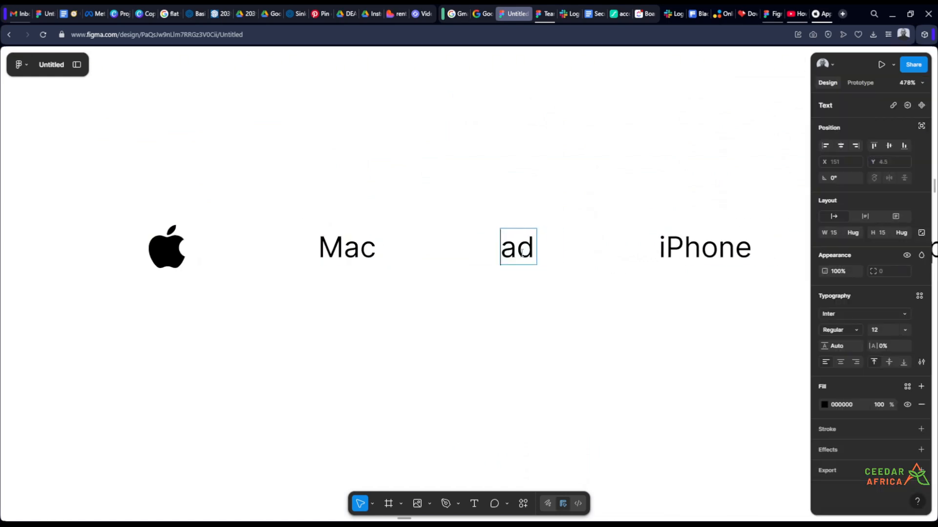
{"action": "type", "text": "iP"}
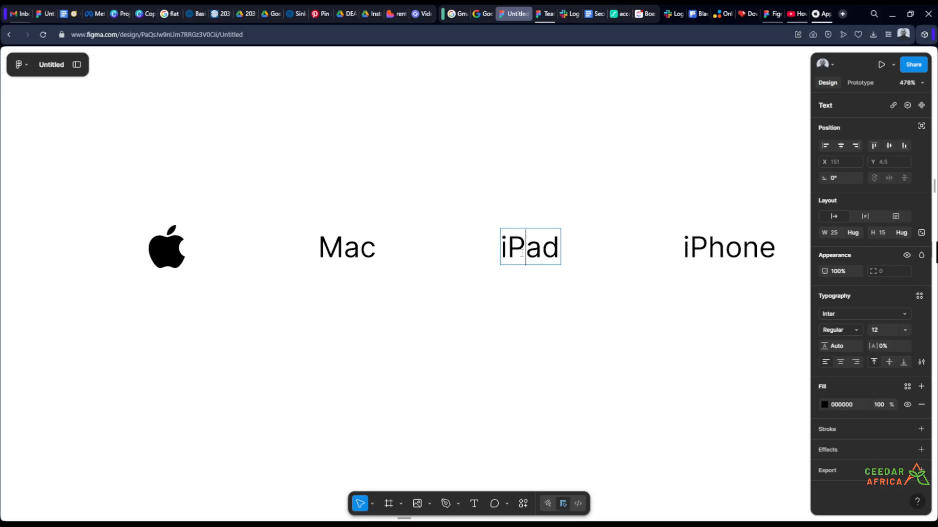
{"action": "scroll", "coordinate": [586, 234], "scroll_direction": "down", "scroll_amount": 10}
{"action": "key", "text": "Escape"}
Compare the wording and capitalization of the remaining navigation labels with the reference navigation bar
{"action": "scroll", "coordinate": [231, 239], "scroll_direction": "up", "scroll_amount": 8}
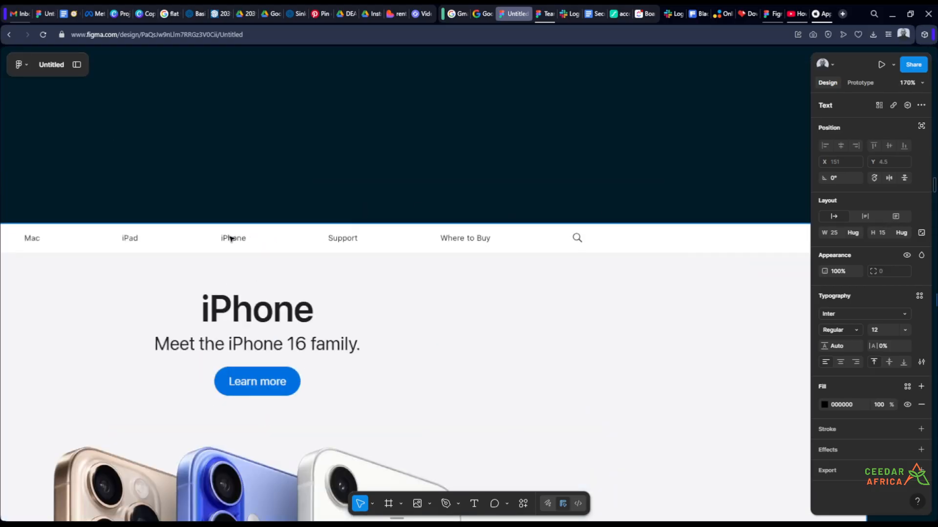
{"action": "scroll", "coordinate": [231, 239], "scroll_direction": "up", "scroll_amount": 2}
{"action": "scroll", "coordinate": [195, 225], "scroll_direction": "down", "scroll_amount": 8}
{"action": "scroll", "coordinate": [529, 220], "scroll_direction": "up", "scroll_amount": 8}
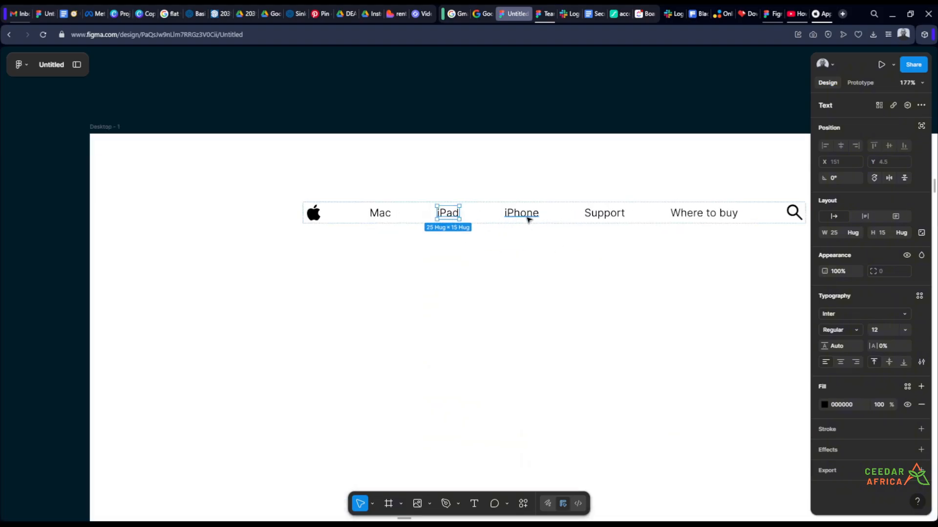
{"action": "scroll", "coordinate": [528, 219], "scroll_direction": "up", "scroll_amount": 4}
{"action": "scroll", "coordinate": [662, 219], "scroll_direction": "down", "scroll_amount": 10}
{"action": "scroll", "coordinate": [320, 203], "scroll_direction": "up", "scroll_amount": 8}
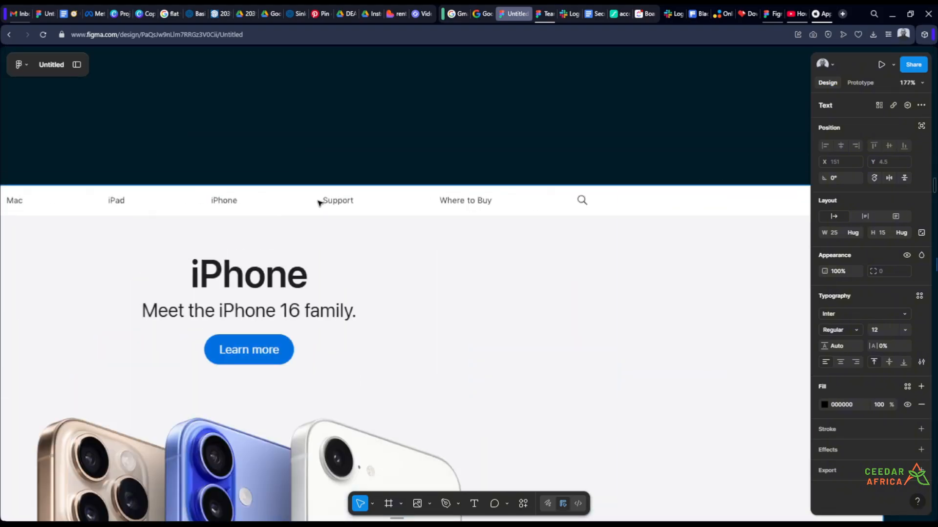
Capitalize the last word of the "Where to buy" label so it reads "Where to Buy"
{"action": "scroll", "coordinate": [635, 283], "scroll_direction": "right", "scroll_amount": 15}
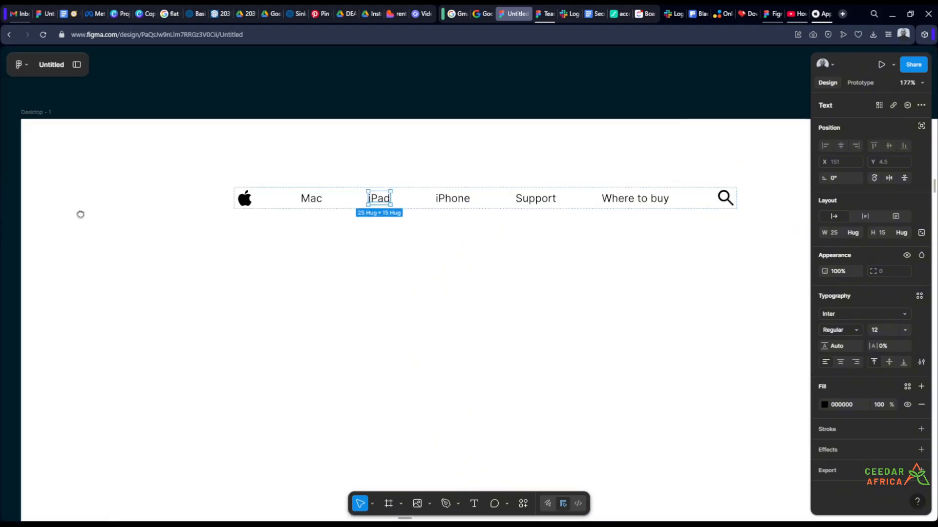
{"action": "scroll", "coordinate": [80, 214], "scroll_direction": "right", "scroll_amount": 5}
{"action": "scroll", "coordinate": [483, 161], "scroll_direction": "up", "scroll_amount": 5}
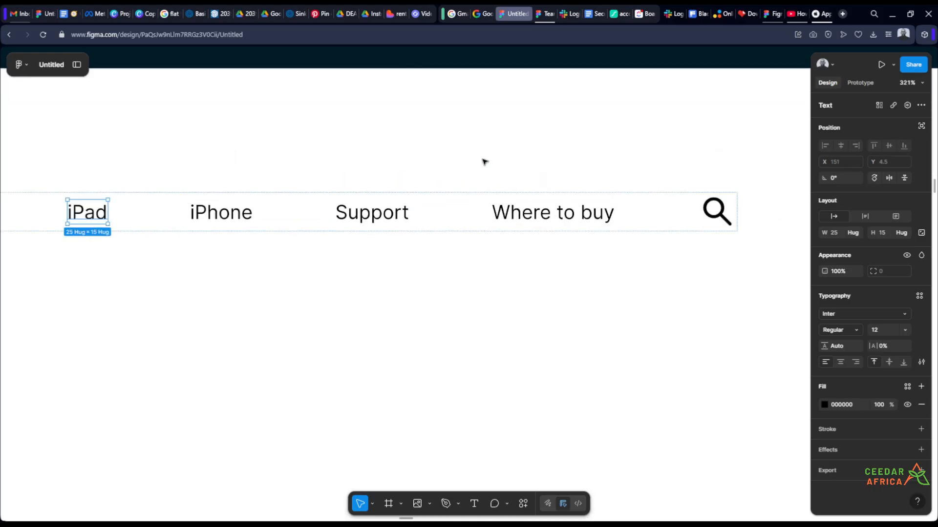
{"action": "left_click", "coordinate": [595, 218]}
{"action": "double_click", "coordinate": [592, 214]}
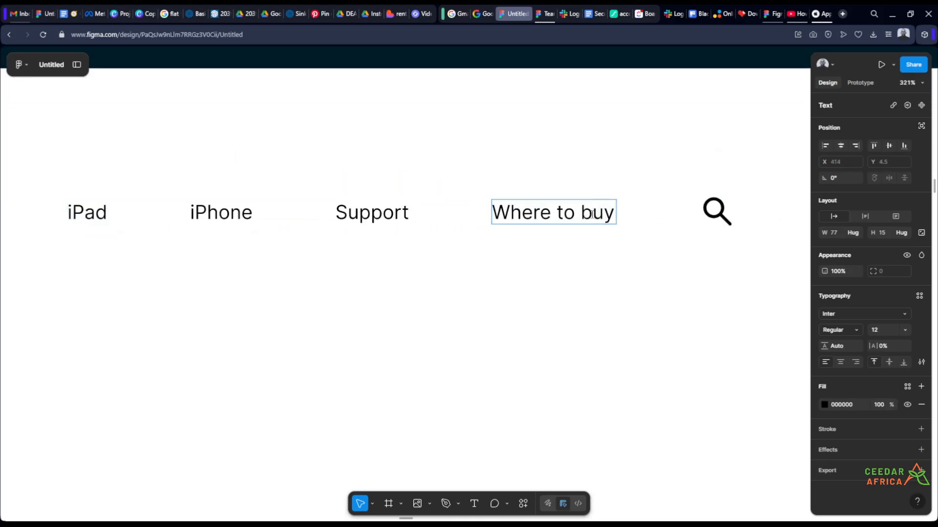
{"action": "key", "text": "BackSpace"}
{"action": "type", "text": "B"}
{"action": "scroll", "coordinate": [634, 205], "scroll_direction": "down", "scroll_amount": 5}
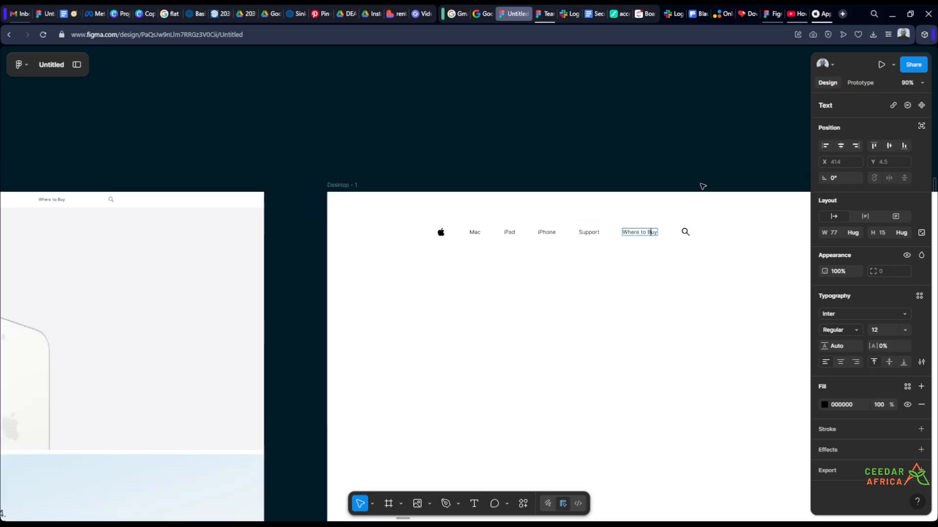
{"action": "left_click", "coordinate": [694, 153]}
Compare the reference page's navigation bar width, spacing and placement with the navigation row on the desktop frame
{"action": "scroll", "coordinate": [457, 133], "scroll_direction": "down", "scroll_amount": 2}
{"action": "scroll", "coordinate": [561, 123], "scroll_direction": "left", "scroll_amount": 5}
{"action": "scroll", "coordinate": [534, 146], "scroll_direction": "up", "scroll_amount": 5}
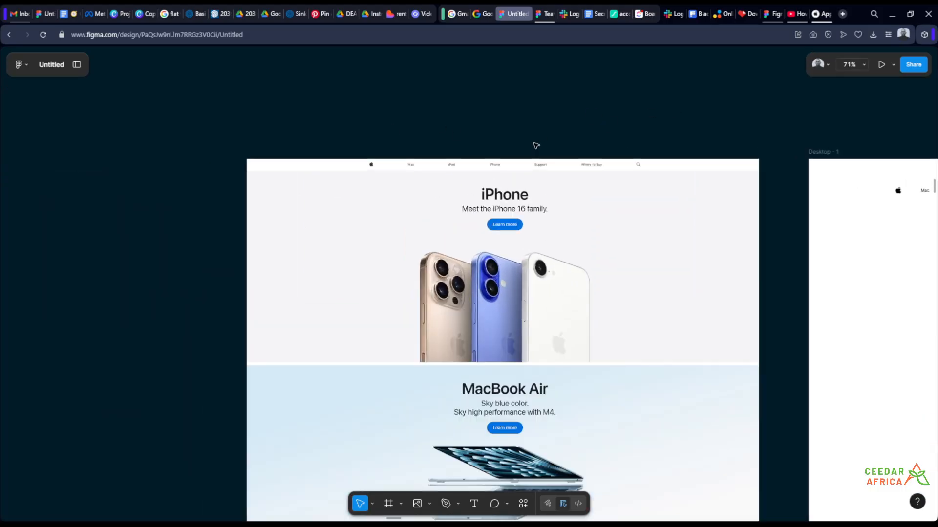
{"action": "scroll", "coordinate": [511, 136], "scroll_direction": "down", "scroll_amount": 1}
{"action": "scroll", "coordinate": [505, 136], "scroll_direction": "up", "scroll_amount": 1}
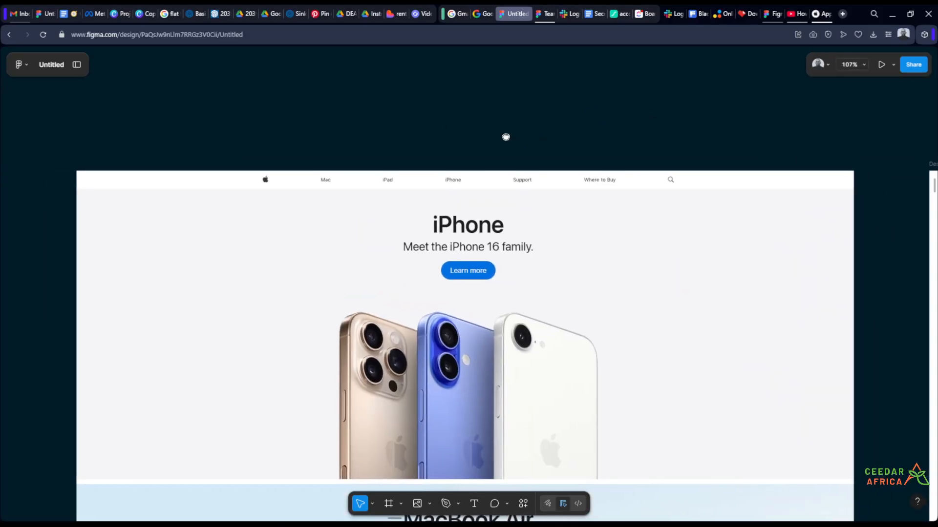
{"action": "scroll", "coordinate": [418, 136], "scroll_direction": "down", "scroll_amount": 1}
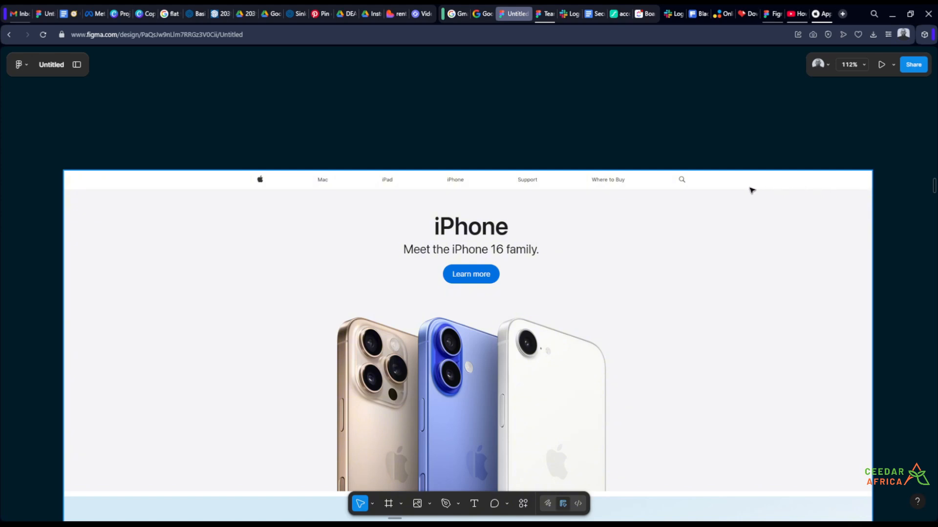
{"action": "scroll", "coordinate": [443, 117], "scroll_direction": "down", "scroll_amount": 3}
{"action": "left_click_drag", "start_coordinate": [552, 117], "coordinate": [118, 83]}
{"action": "left_click_drag", "start_coordinate": [545, 83], "coordinate": [448, 80]}
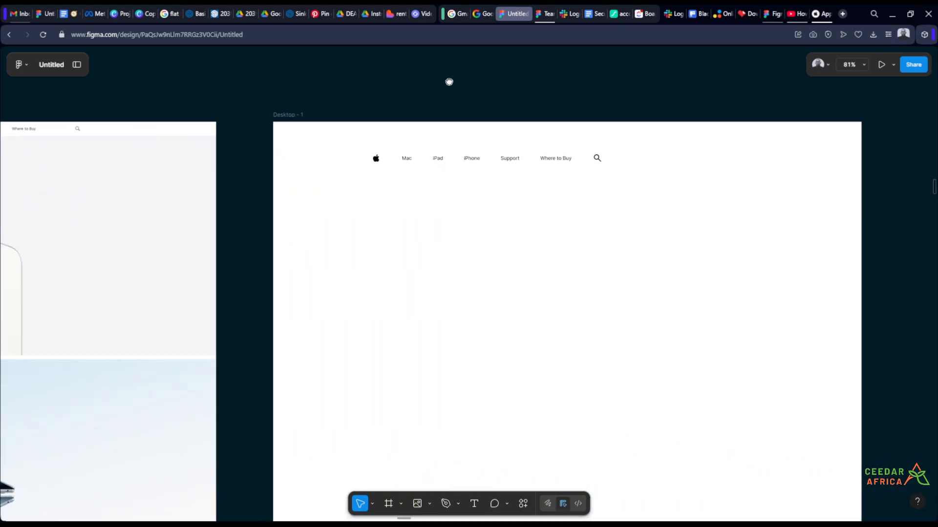
{"action": "scroll", "coordinate": [513, 102], "scroll_direction": "down", "scroll_amount": 5}
{"action": "scroll", "coordinate": [352, 119], "scroll_direction": "up", "scroll_amount": 4}
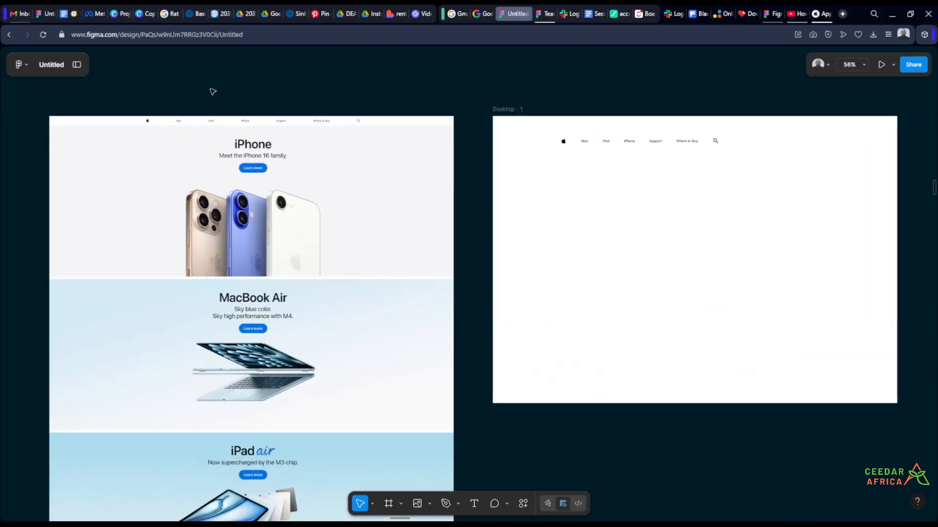
{"action": "left_click_drag", "start_coordinate": [274, 96], "coordinate": [456, 105]}
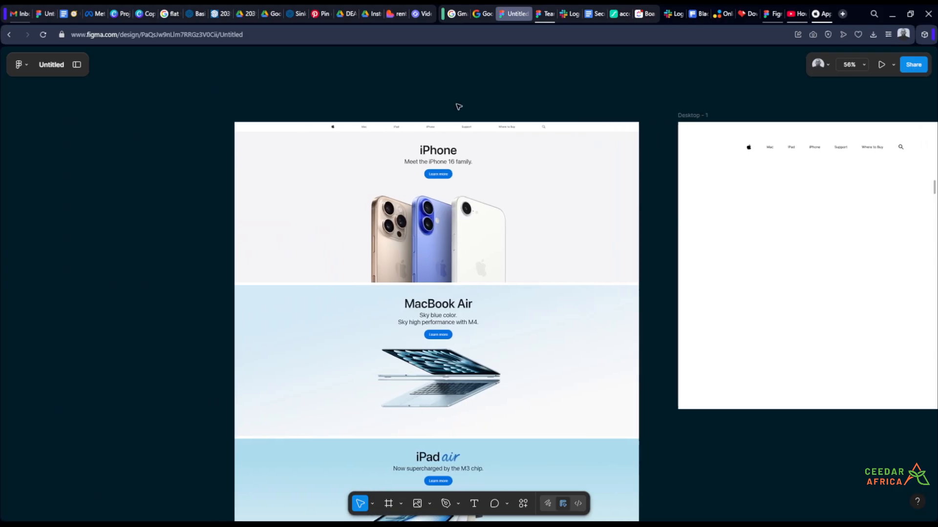
{"action": "scroll", "coordinate": [459, 106], "scroll_direction": "up", "scroll_amount": 2}
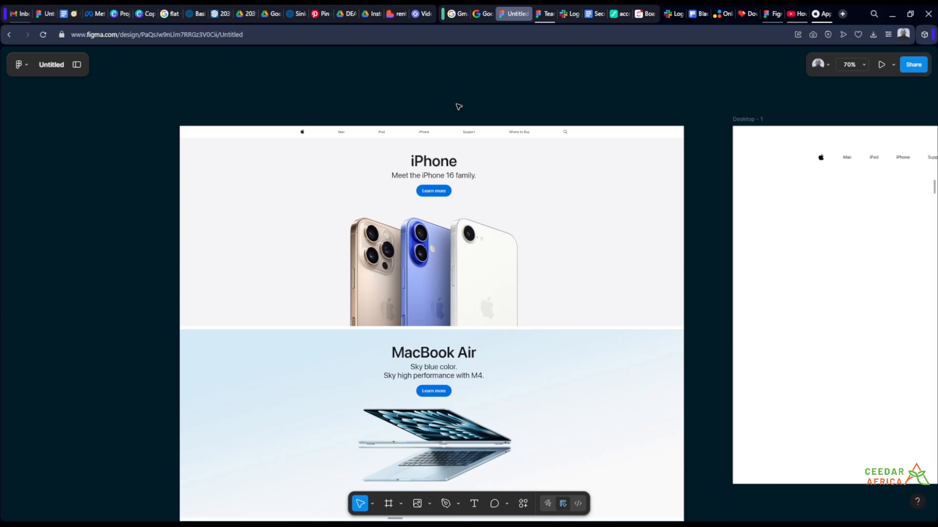
Examine the background colours behind the reference page's navigation bar and iPhone section, and the desktop frame beside it
{"action": "scroll", "coordinate": [379, 105], "scroll_direction": "up", "scroll_amount": 3}
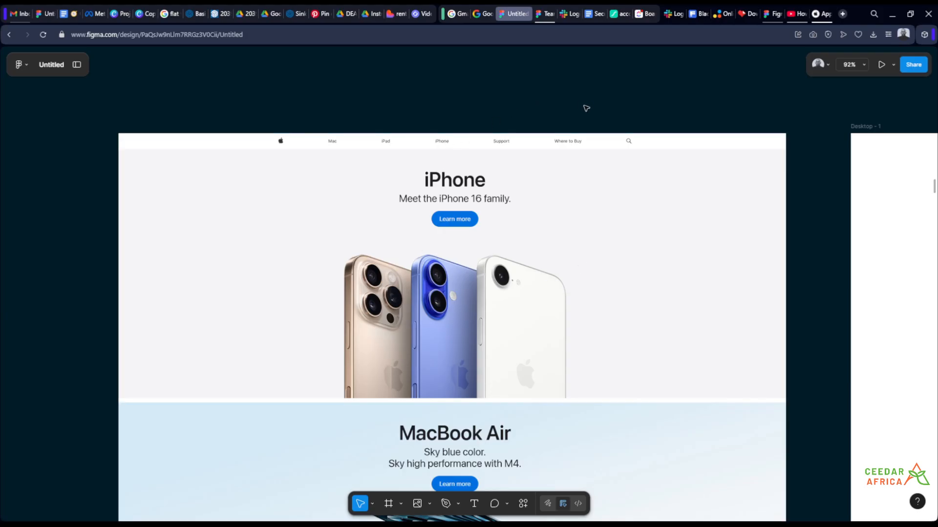
{"action": "left_click_drag", "start_coordinate": [586, 108], "coordinate": [498, 110]}
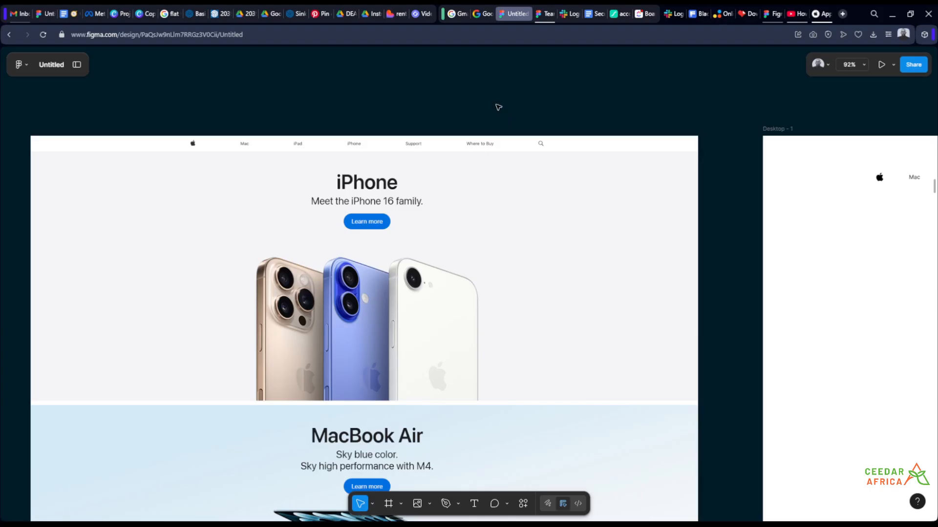
{"action": "left_click_drag", "start_coordinate": [499, 107], "coordinate": [555, 86]}
{"action": "scroll", "coordinate": [218, 102], "scroll_direction": "up", "scroll_amount": 2}
{"action": "scroll", "coordinate": [148, 102], "scroll_direction": "down", "scroll_amount": 1}
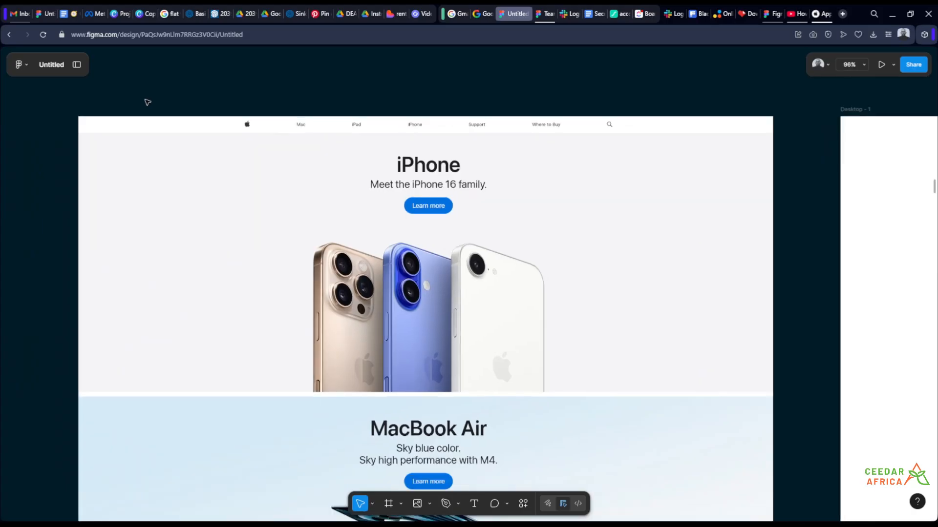
{"action": "scroll", "coordinate": [148, 102], "scroll_direction": "down", "scroll_amount": 1}
{"action": "scroll", "coordinate": [652, 220], "scroll_direction": "up", "scroll_amount": 2}
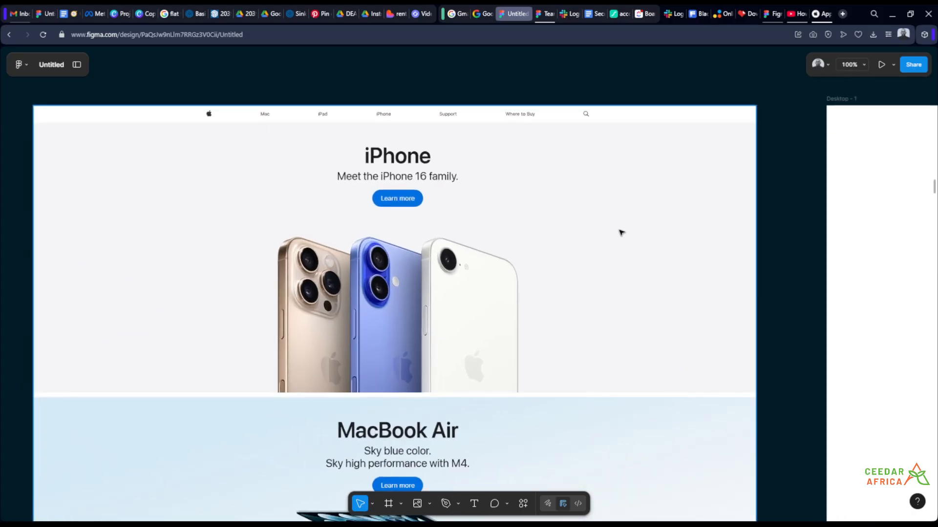
{"action": "scroll", "coordinate": [708, 222], "scroll_direction": "down", "scroll_amount": 3}
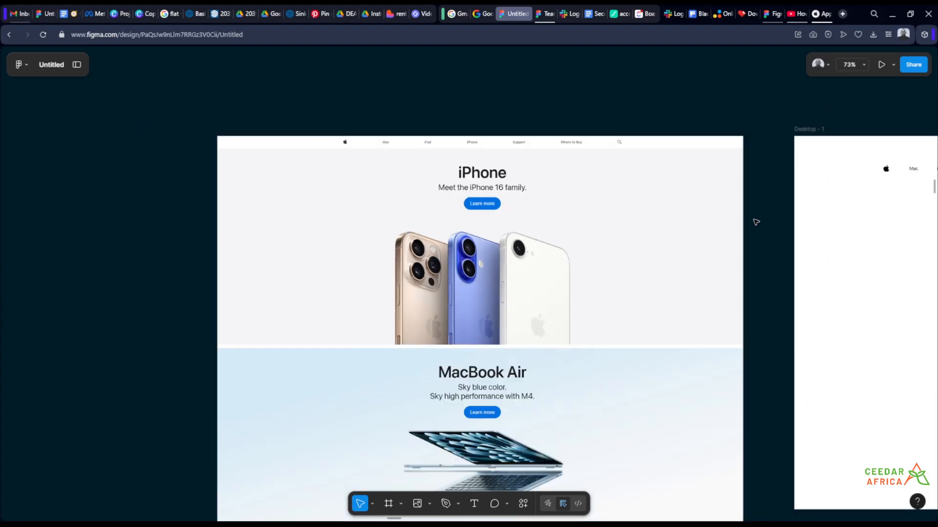
{"action": "left_click_drag", "start_coordinate": [758, 222], "coordinate": [354, 196]}
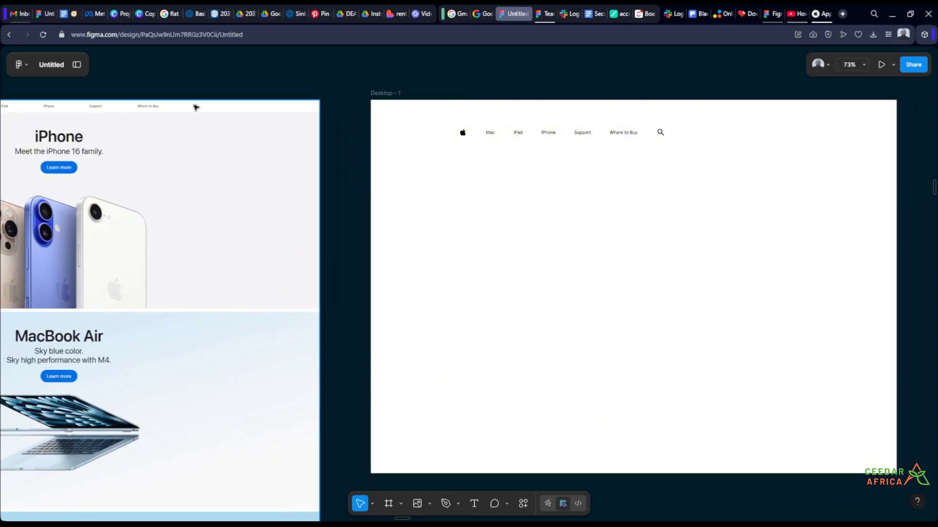
{"action": "scroll", "coordinate": [190, 108], "scroll_direction": "up", "scroll_amount": 3}
{"action": "scroll", "coordinate": [438, 142], "scroll_direction": "down", "scroll_amount": 2}
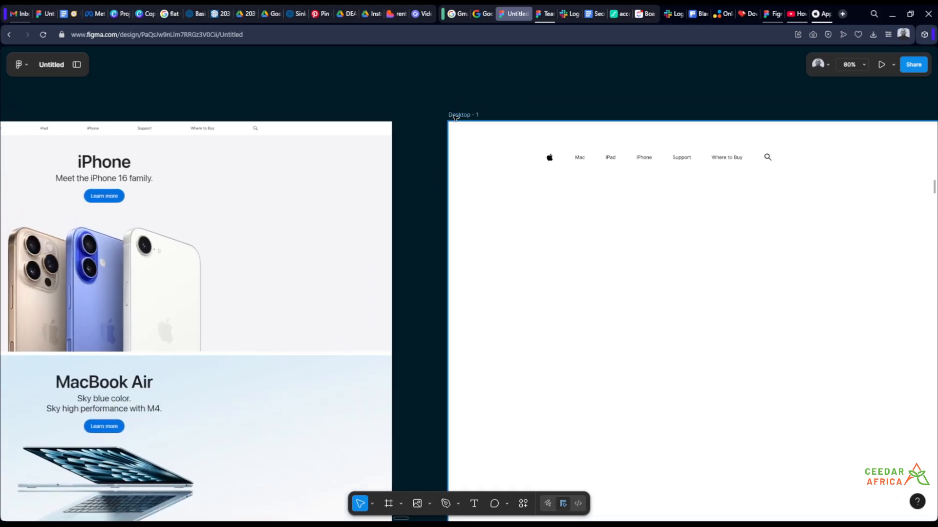
Sample the body colour of the reference's blue iPhone as the desktop frame's fill, giving 90A3E5
{"action": "left_click", "coordinate": [457, 117]}
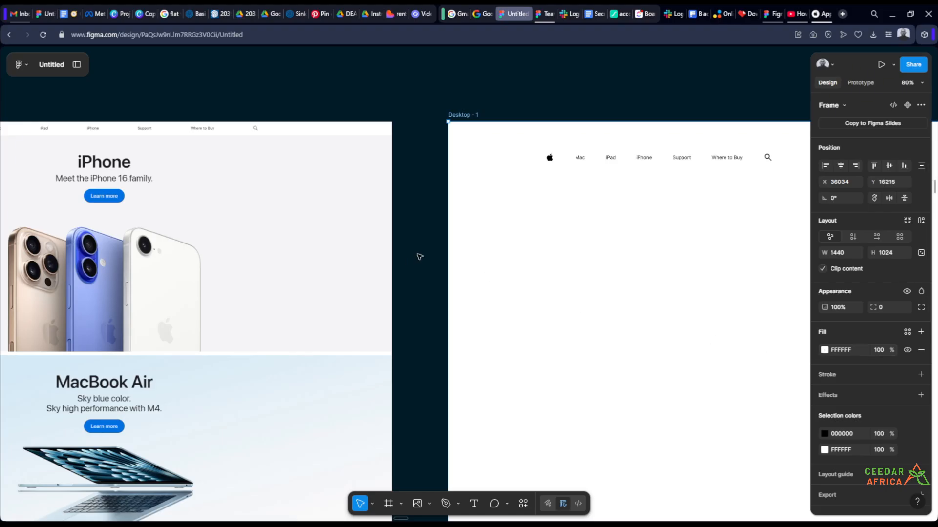
{"action": "key", "text": "i"}
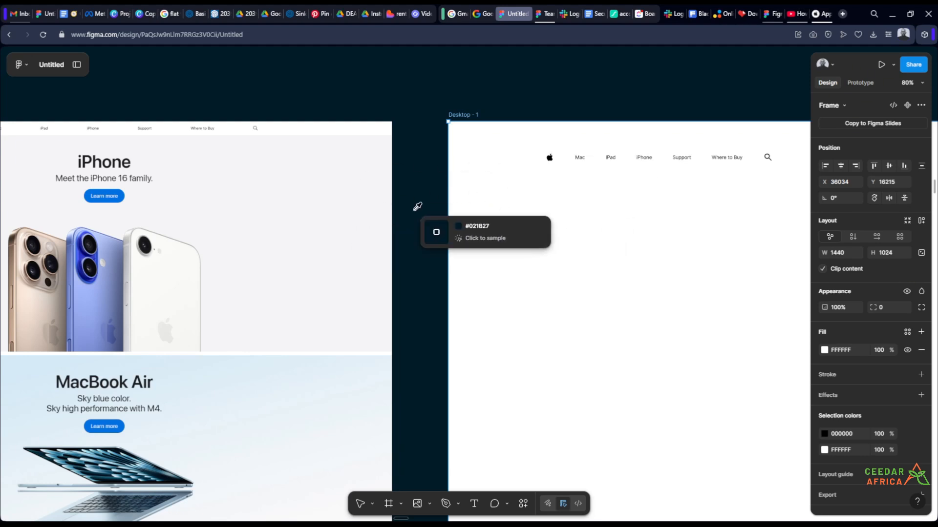
{"action": "left_click", "coordinate": [100, 291]}
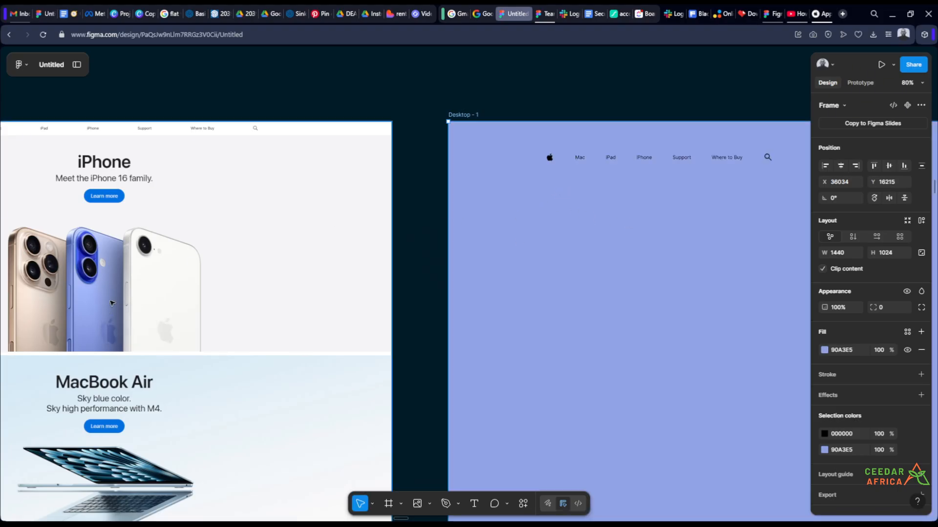
{"action": "left_click", "coordinate": [440, 244]}
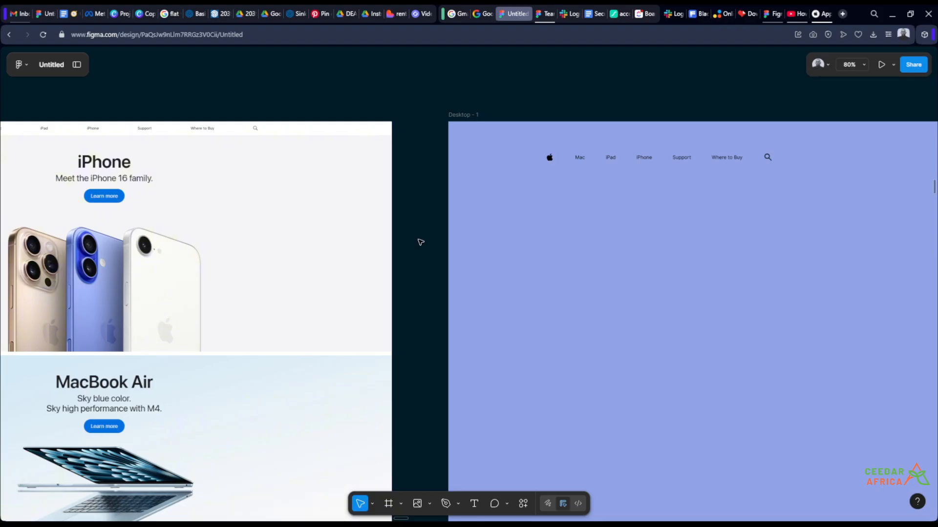
{"action": "left_click_drag", "start_coordinate": [419, 240], "coordinate": [464, 242]}
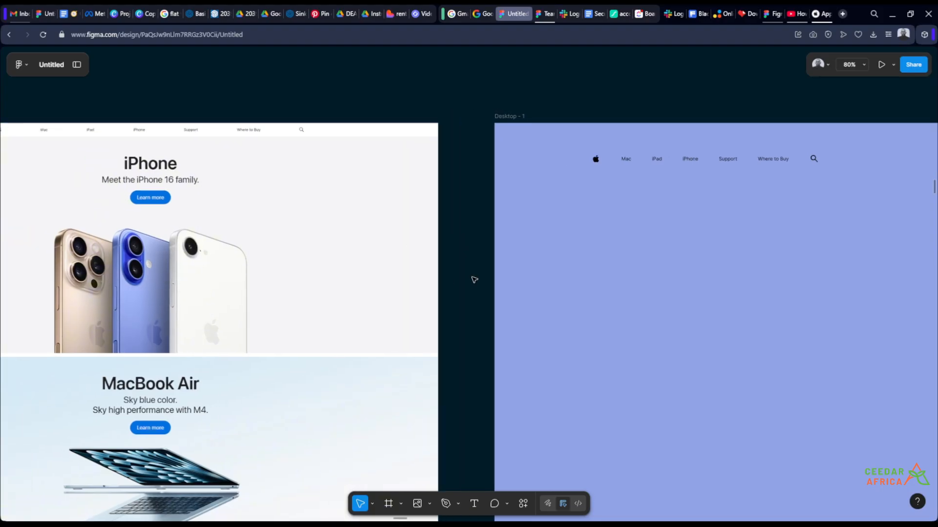
Fill the desktop frame with the light grey F5F5F7 sampled from the background of the reference's iPhone section
{"action": "left_click", "coordinate": [510, 118]}
{"action": "key", "text": "i"}
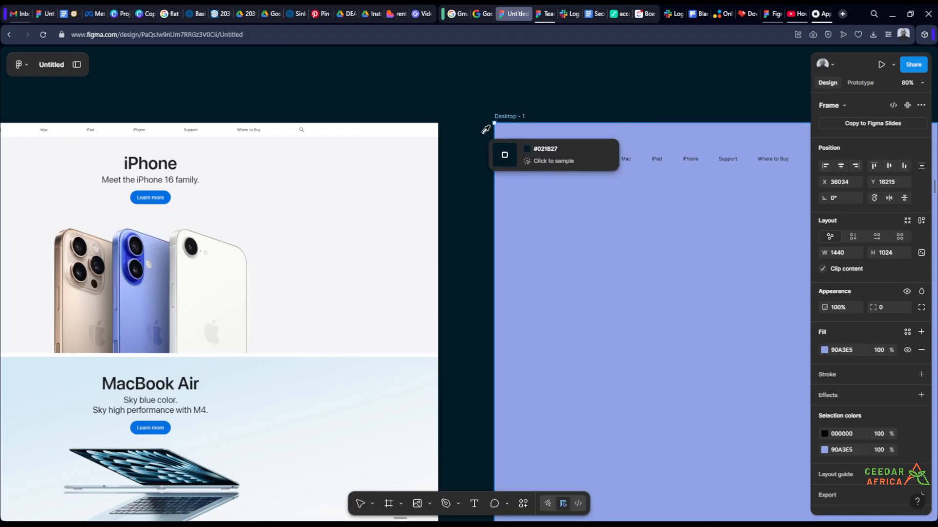
{"action": "left_click", "coordinate": [379, 215]}
{"action": "left_click", "coordinate": [480, 276]}
{"action": "scroll", "coordinate": [480, 276], "scroll_direction": "right", "scroll_amount": 3}
{"action": "scroll", "coordinate": [395, 274], "scroll_direction": "up", "scroll_amount": 3, "text": "ctrl"}
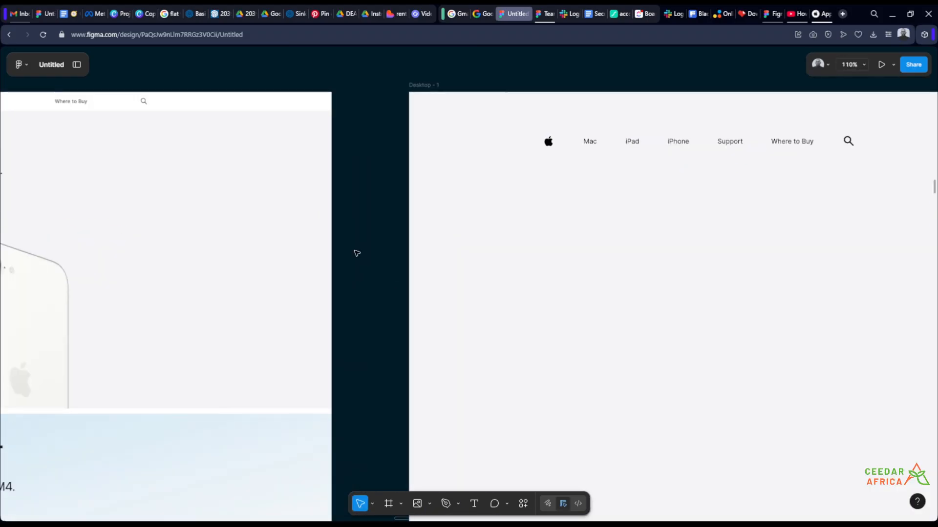
{"action": "scroll", "coordinate": [350, 250], "scroll_direction": "down", "scroll_amount": 2, "text": "ctrl"}
{"action": "left_click_drag", "start_coordinate": [712, 85], "coordinate": [653, 84]}
{"action": "scroll", "coordinate": [616, 111], "scroll_direction": "up", "scroll_amount": 1, "text": "ctrl"}
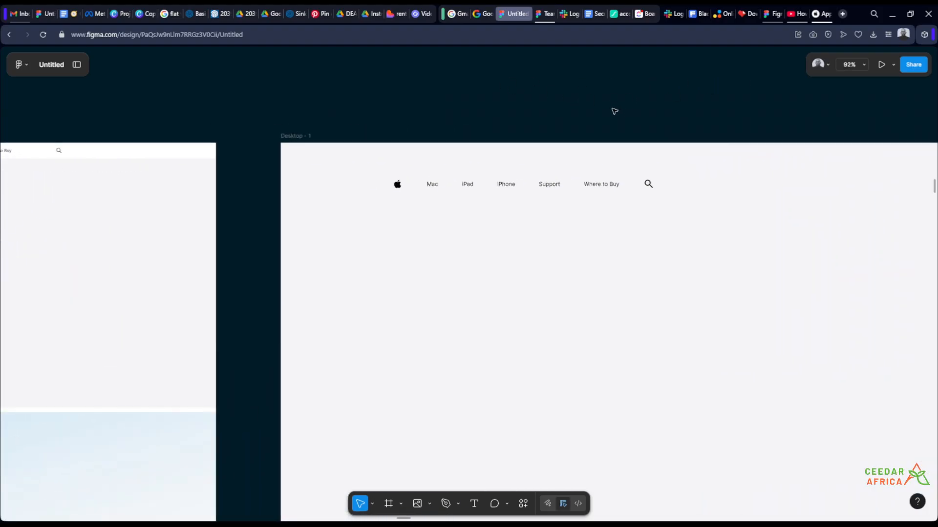
Add a white FFFFFF fill to the auto layout navigation bar, as in the reference
{"action": "left_click_drag", "start_coordinate": [613, 110], "coordinate": [853, 127]}
{"action": "scroll", "coordinate": [320, 168], "scroll_direction": "left", "scroll_amount": 4}
{"action": "scroll", "coordinate": [268, 177], "scroll_direction": "up", "scroll_amount": 1, "text": "ctrl"}
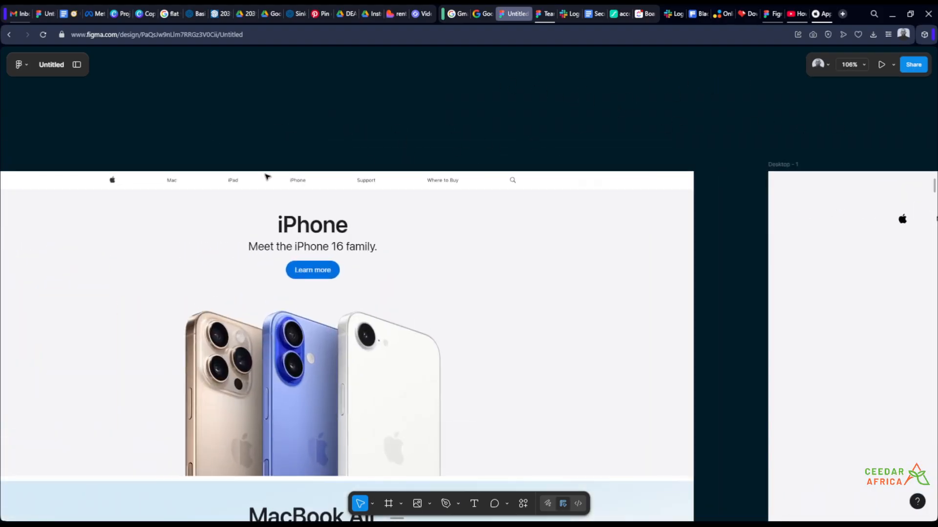
{"action": "scroll", "coordinate": [293, 171], "scroll_direction": "right", "scroll_amount": 12}
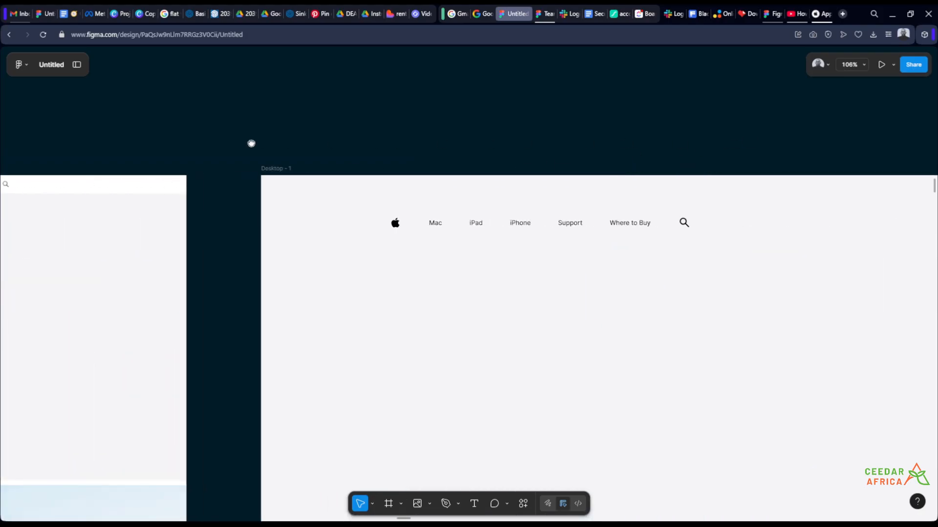
{"action": "scroll", "coordinate": [194, 122], "scroll_direction": "left", "scroll_amount": 1}
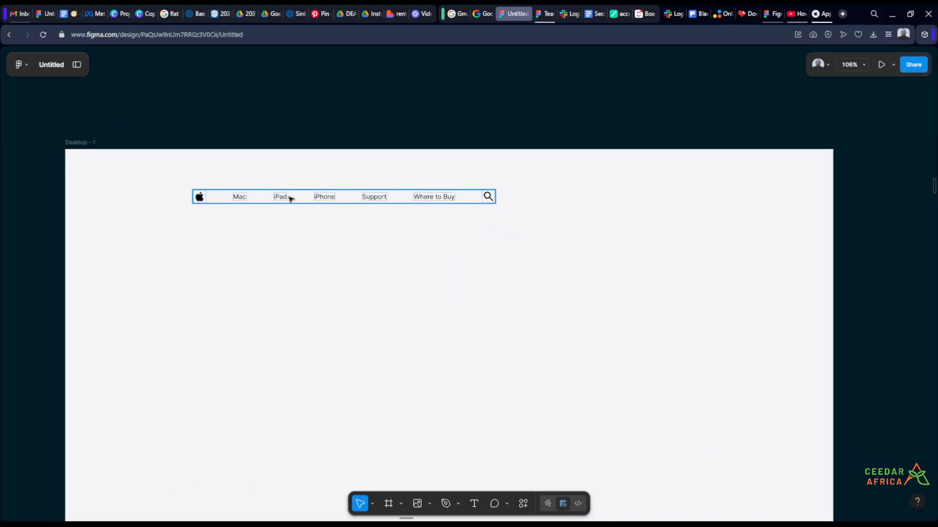
{"action": "left_click", "coordinate": [288, 198]}
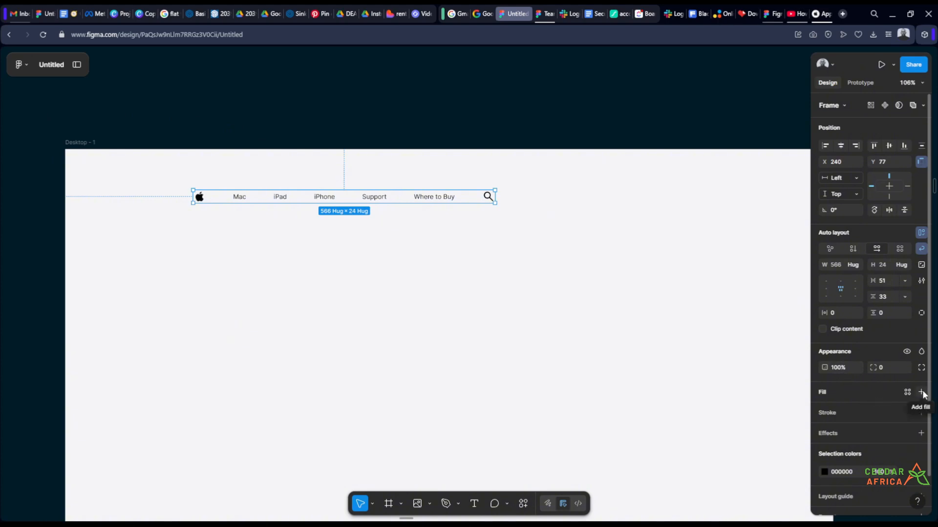
{"action": "left_click", "coordinate": [921, 392]}
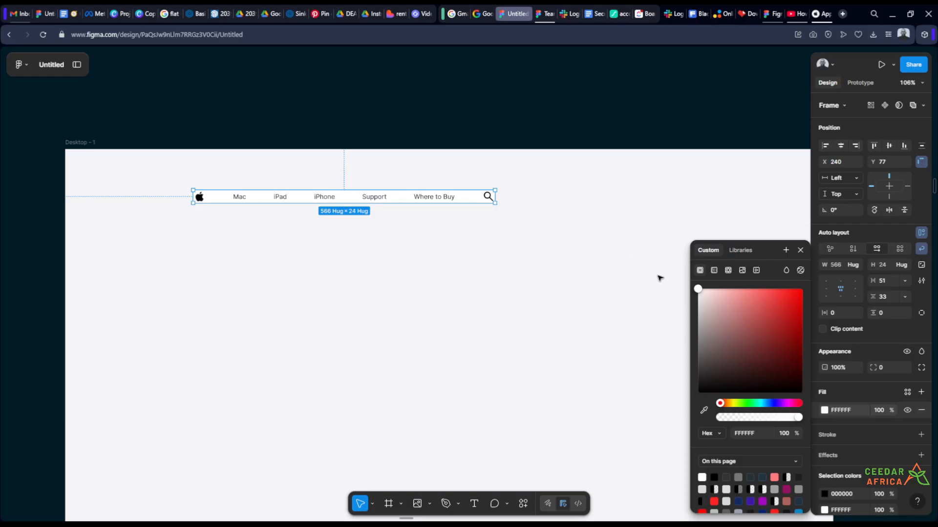
{"action": "left_click", "coordinate": [563, 119]}
{"action": "scroll", "coordinate": [512, 127], "scroll_direction": "up", "scroll_amount": 1}
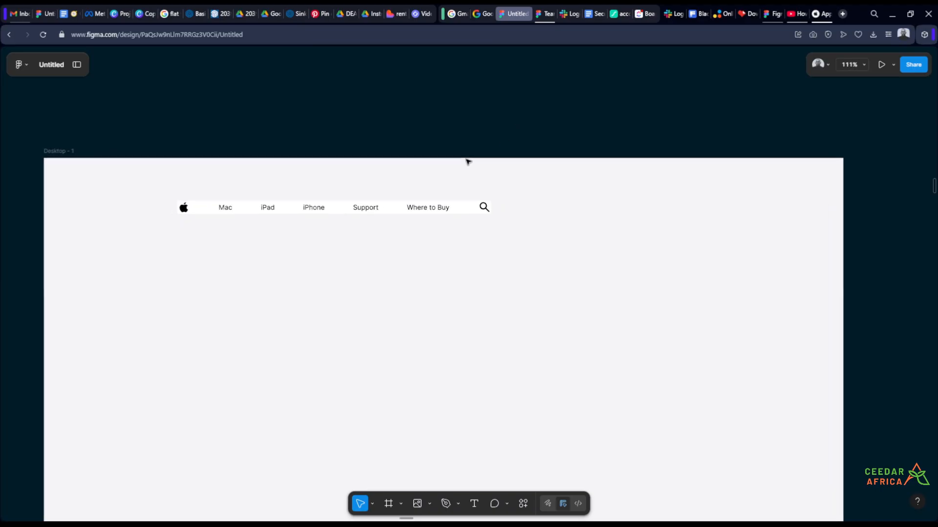
Align the navigation bar flush with the top and left edges of the desktop frame
{"action": "left_click_drag", "start_coordinate": [460, 211], "coordinate": [573, 205]}
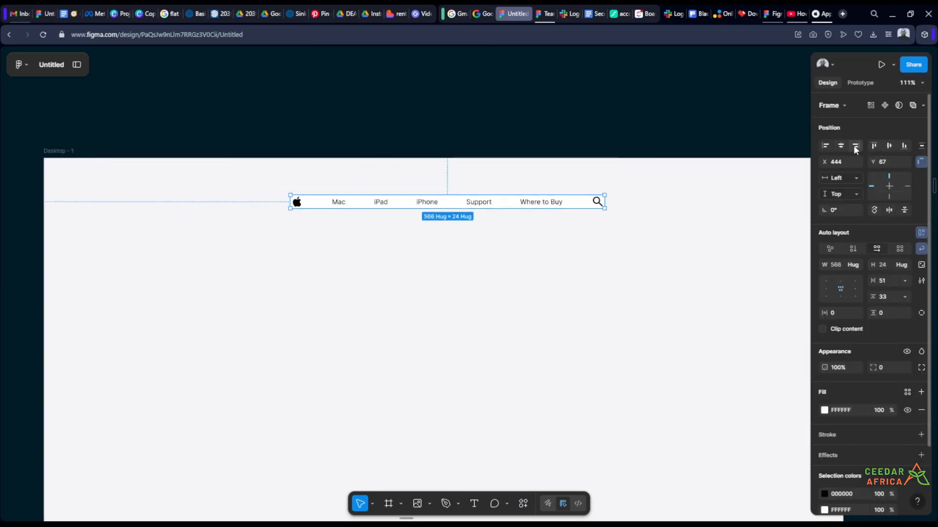
{"action": "left_click", "coordinate": [875, 146]}
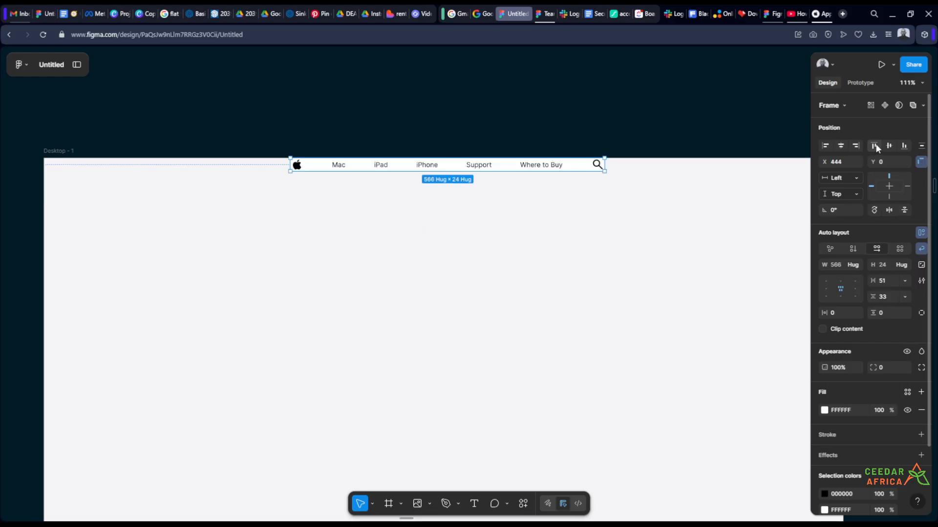
{"action": "left_click", "coordinate": [825, 146]}
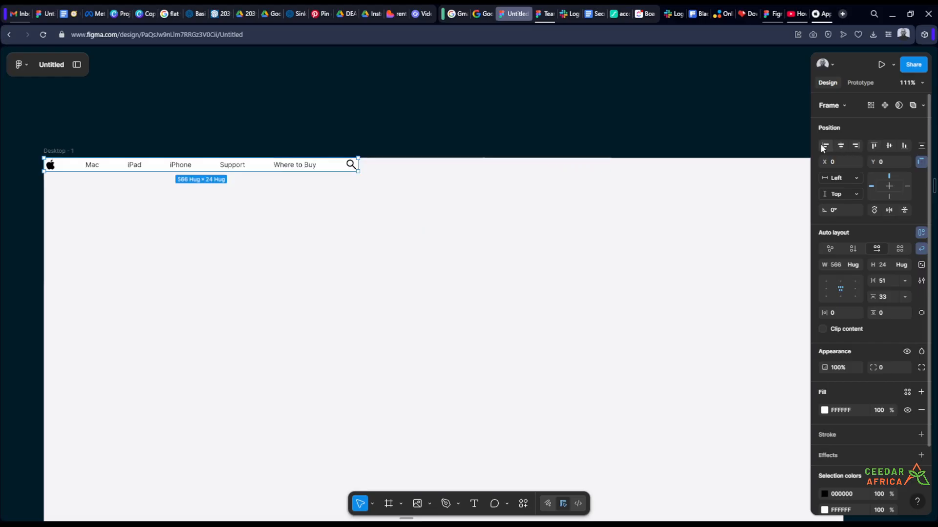
Stretch the navigation bar to a width of 1020 and look through its width sizing options
{"action": "scroll", "coordinate": [305, 128], "scroll_direction": "down", "scroll_amount": 2}
{"action": "scroll", "coordinate": [341, 127], "scroll_direction": "right", "scroll_amount": 3}
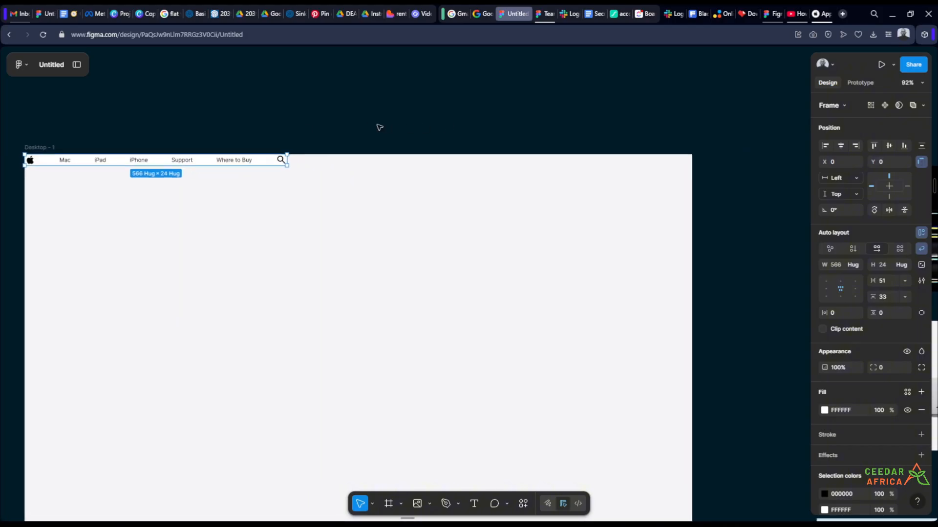
{"action": "left_click_drag", "start_coordinate": [287, 161], "coordinate": [497, 161]}
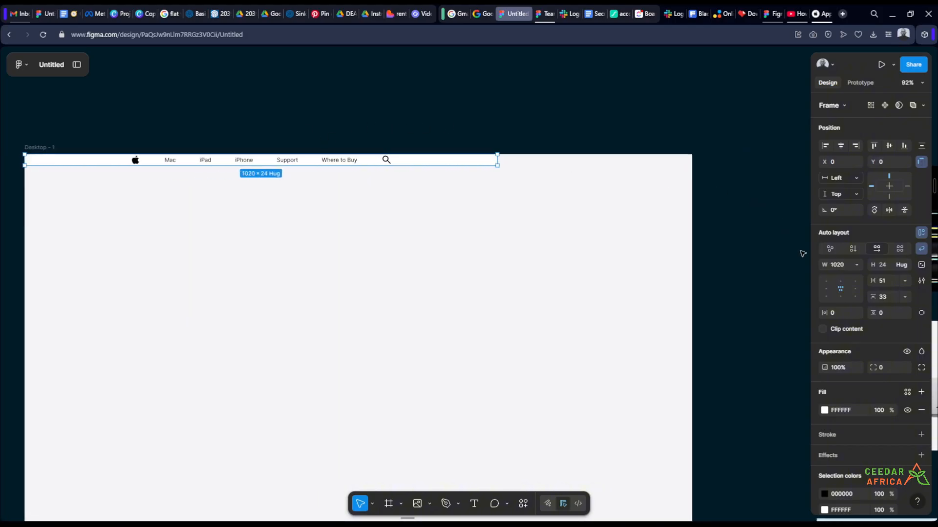
{"action": "left_click", "coordinate": [857, 266]}
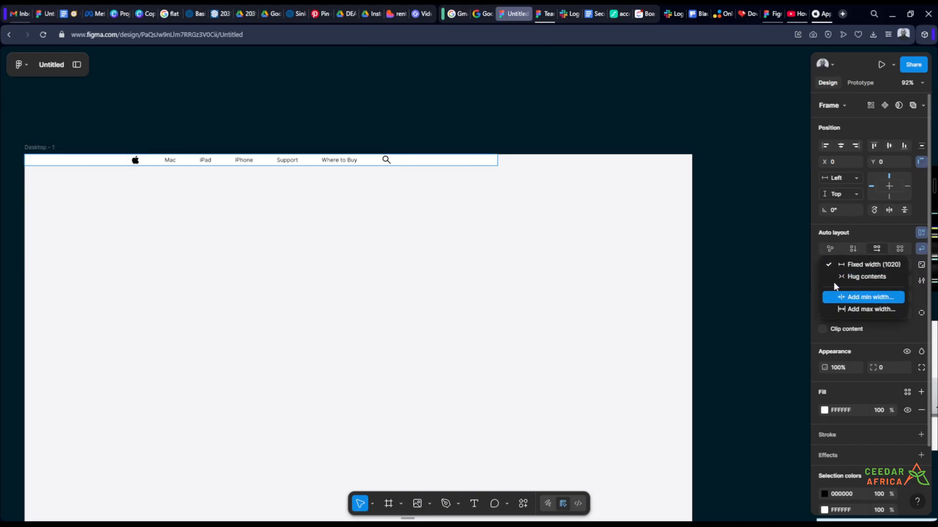
{"action": "left_click", "coordinate": [733, 209]}
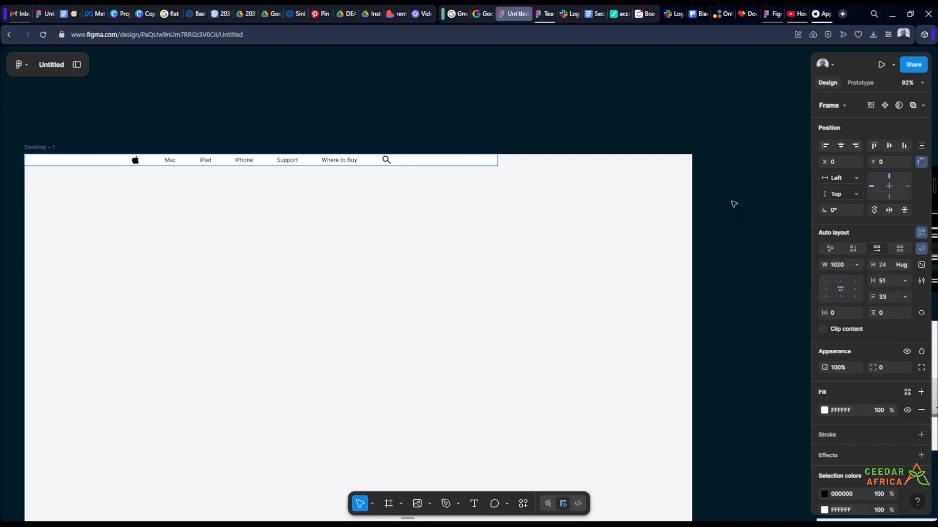
{"action": "left_click", "coordinate": [34, 148]}
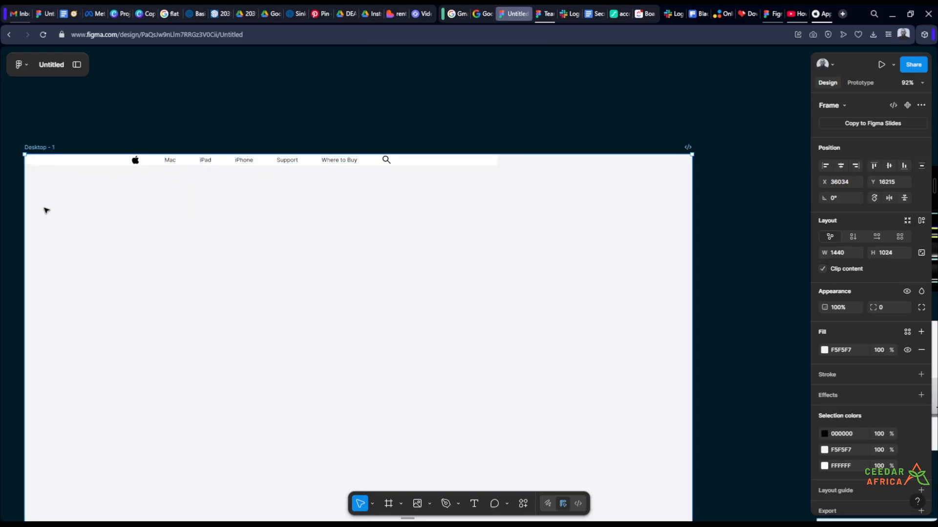
{"action": "left_click", "coordinate": [417, 164]}
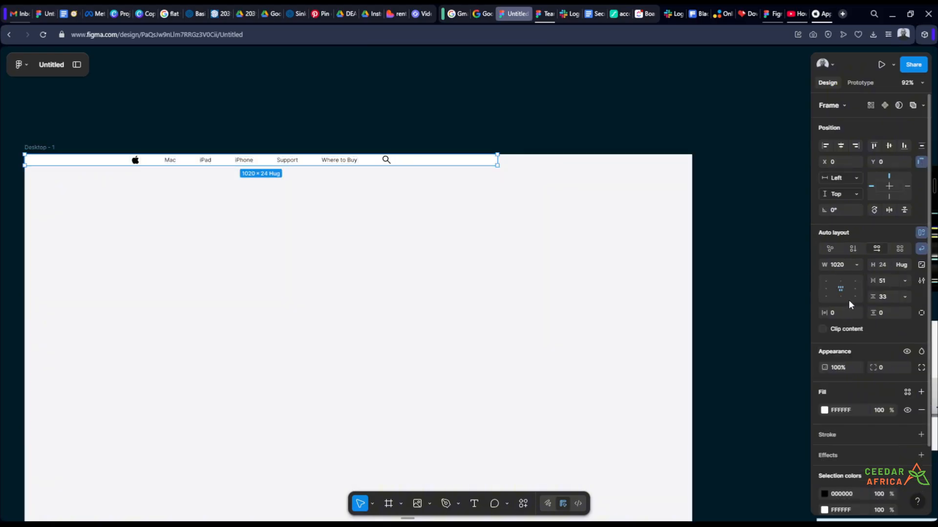
{"action": "left_click", "coordinate": [857, 265]}
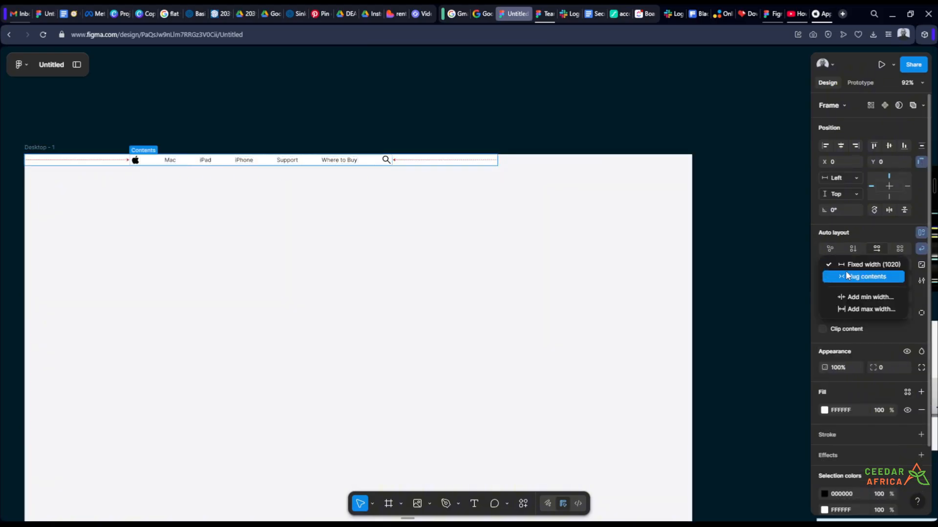
{"action": "left_click", "coordinate": [555, 129]}
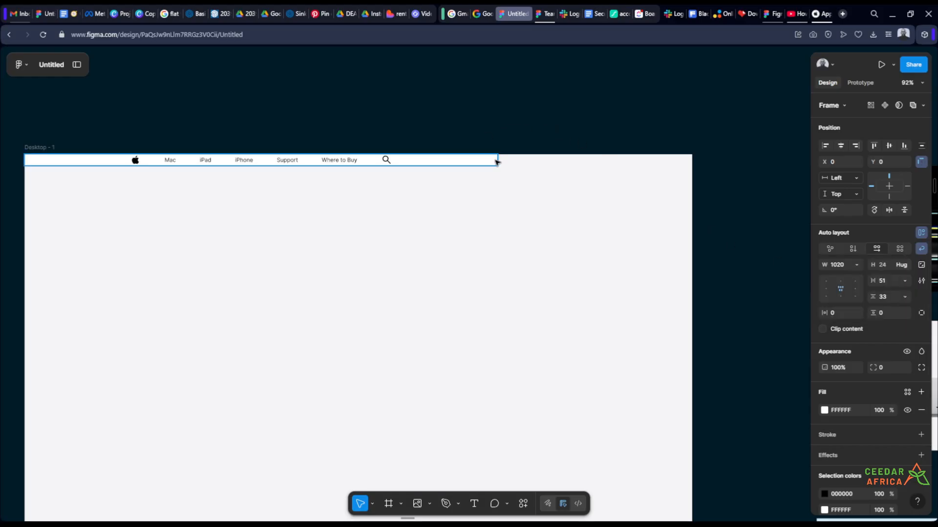
Widen the navigation bar so it spans the full width of the desktop frame
{"action": "left_click_drag", "start_coordinate": [498, 161], "coordinate": [687, 159]}
{"action": "left_click", "coordinate": [703, 128]}
{"action": "scroll", "coordinate": [703, 127], "scroll_direction": "down", "scroll_amount": 3}
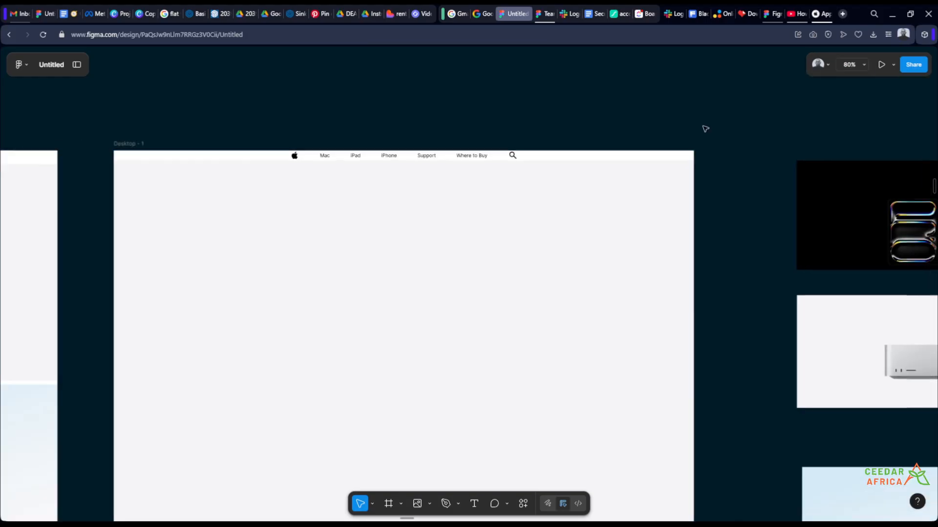
Compare the navigation bar's height and item spacing on the desktop frame with the Apple reference screenshot
{"action": "left_click_drag", "start_coordinate": [565, 125], "coordinate": [283, 126]}
{"action": "scroll", "coordinate": [254, 128], "scroll_direction": "up", "scroll_amount": 5}
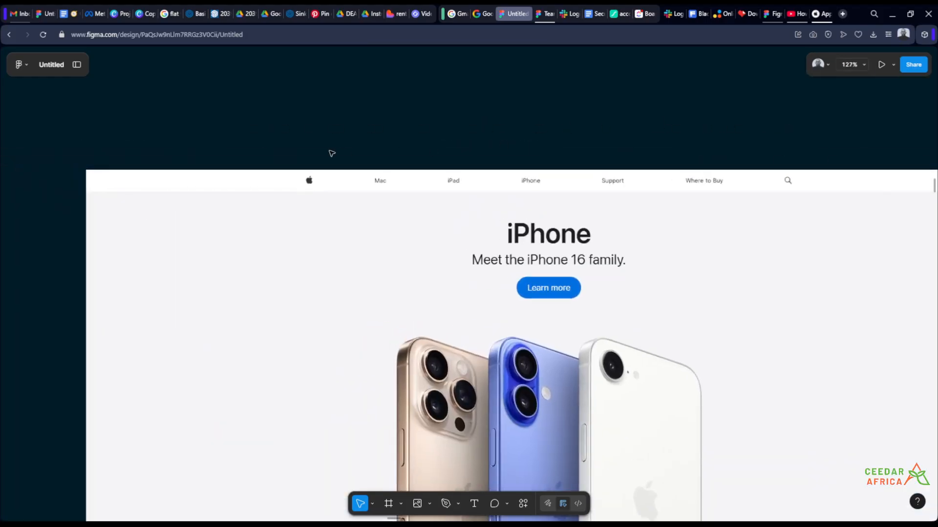
{"action": "left_click_drag", "start_coordinate": [434, 165], "coordinate": [374, 168]}
{"action": "scroll", "coordinate": [432, 180], "scroll_direction": "up", "scroll_amount": 2}
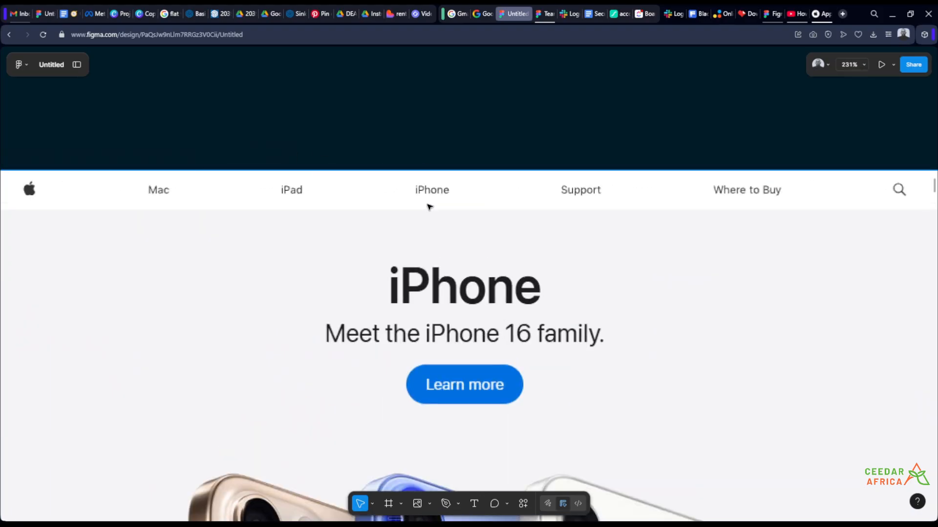
{"action": "scroll", "coordinate": [430, 207], "scroll_direction": "down", "scroll_amount": 5}
{"action": "scroll", "coordinate": [140, 136], "scroll_direction": "right", "scroll_amount": 10}
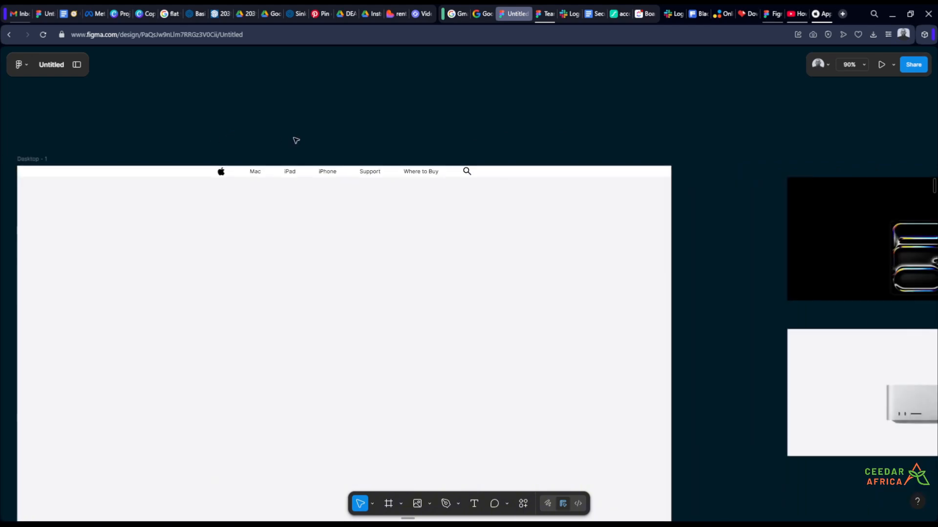
{"action": "scroll", "coordinate": [302, 139], "scroll_direction": "down", "scroll_amount": 1}
{"action": "scroll", "coordinate": [341, 141], "scroll_direction": "left", "scroll_amount": 3}
{"action": "scroll", "coordinate": [362, 159], "scroll_direction": "up", "scroll_amount": 3}
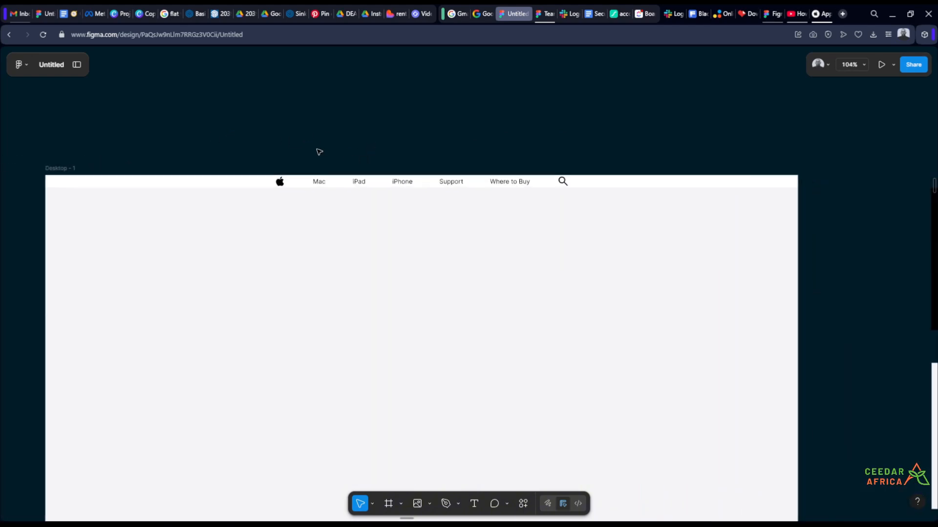
{"action": "left_click_drag", "start_coordinate": [320, 152], "coordinate": [740, 152]}
{"action": "mouse_move", "coordinate": [463, 154]}
{"action": "left_mouse_down"}
{"action": "mouse_move", "coordinate": [618, 157]}
{"action": "mouse_move", "coordinate": [470, 159]}
{"action": "left_mouse_up"}
{"action": "scroll", "coordinate": [581, 160], "scroll_direction": "down", "scroll_amount": 3}
{"action": "scroll", "coordinate": [581, 159], "scroll_direction": "up", "scroll_amount": 1}
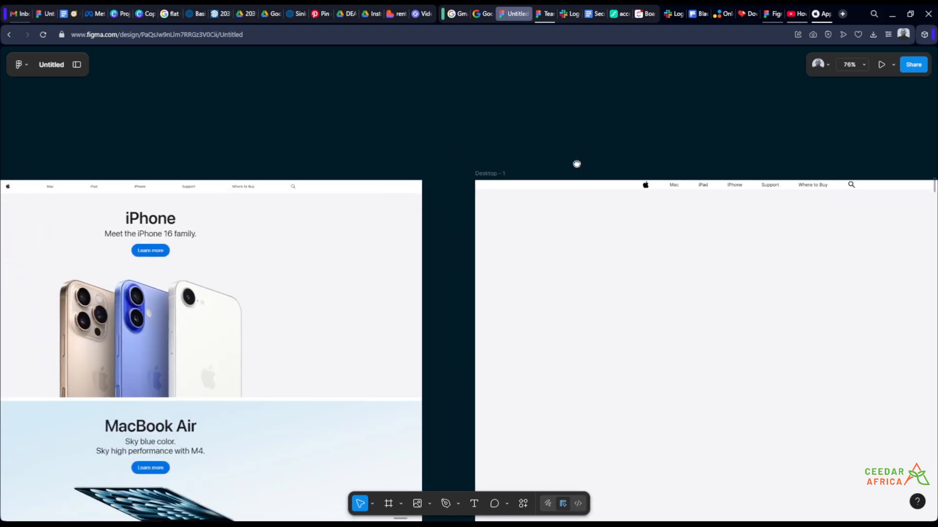
Set the navigation bar's vertical auto layout padding to 12
{"action": "left_click", "coordinate": [581, 191]}
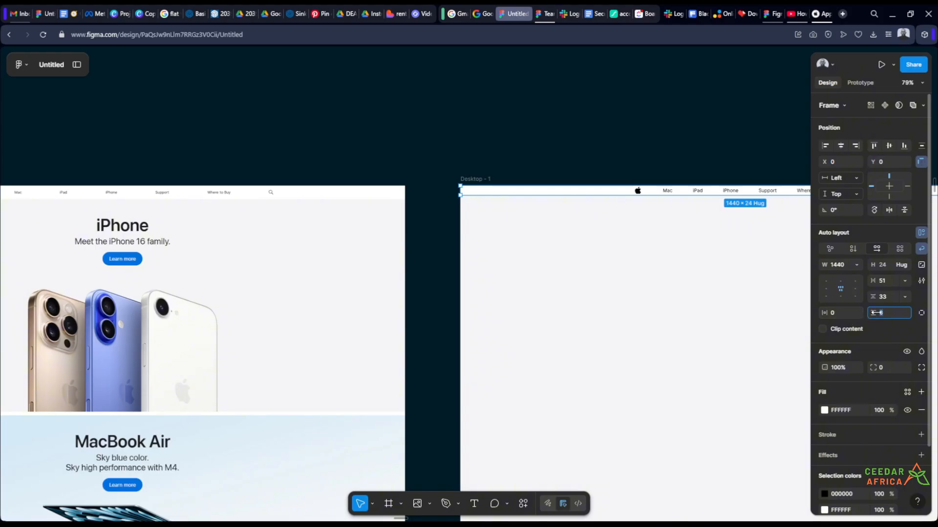
{"action": "left_click", "coordinate": [921, 314]}
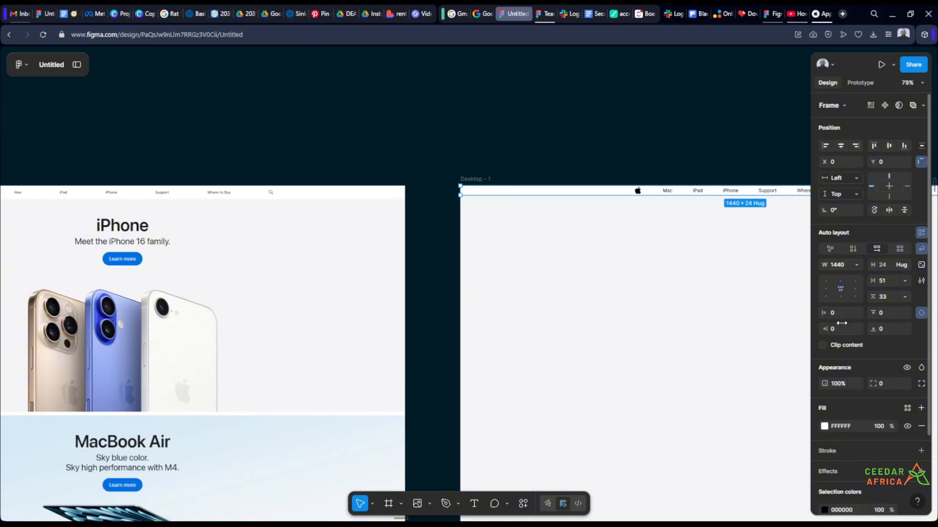
{"action": "left_click", "coordinate": [921, 314]}
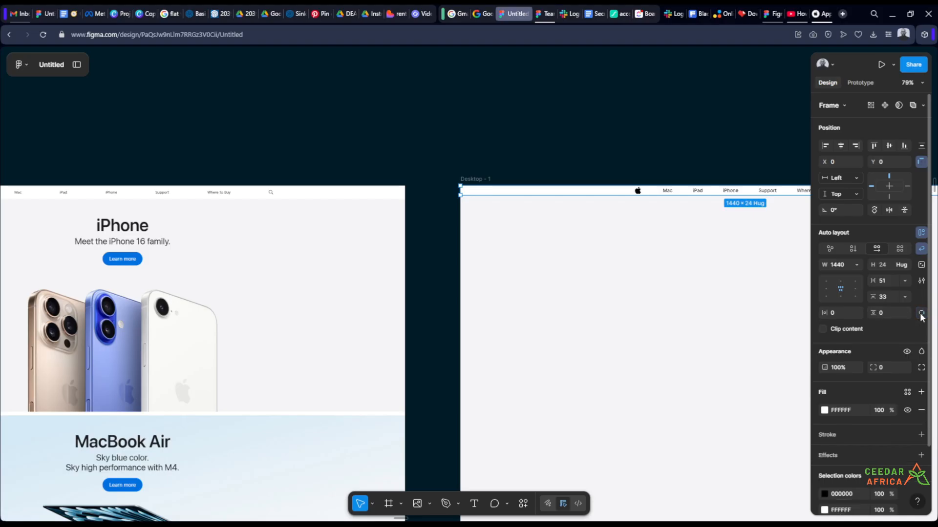
{"action": "left_click", "coordinate": [881, 311]}
{"action": "type", "text": "12"}
{"action": "key", "text": "Return"}
{"action": "left_click", "coordinate": [609, 111]}
{"action": "left_click_drag", "start_coordinate": [611, 136], "coordinate": [586, 139]}
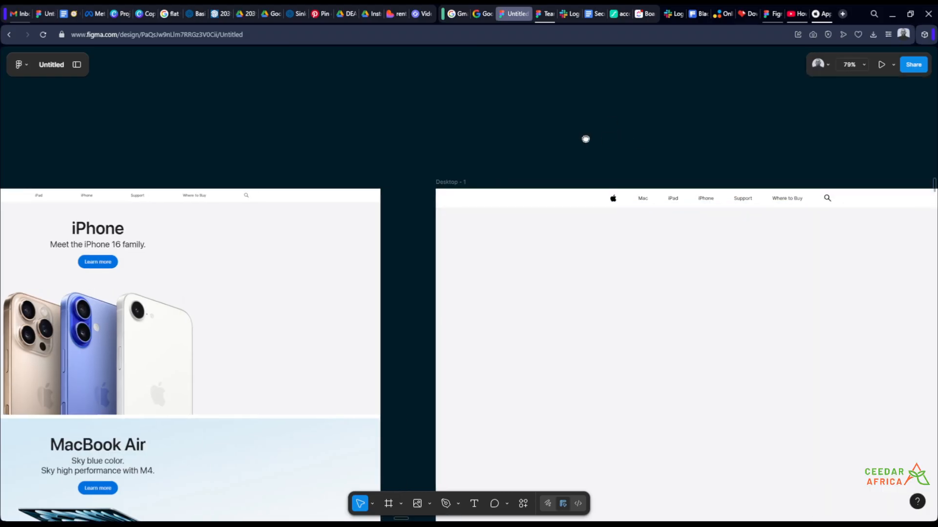
Compare the padded navigation bar with the reference and check the text settings of the Where to Buy link
{"action": "scroll", "coordinate": [586, 138], "scroll_direction": "right", "scroll_amount": 3}
{"action": "scroll", "coordinate": [680, 151], "scroll_direction": "up", "scroll_amount": 5}
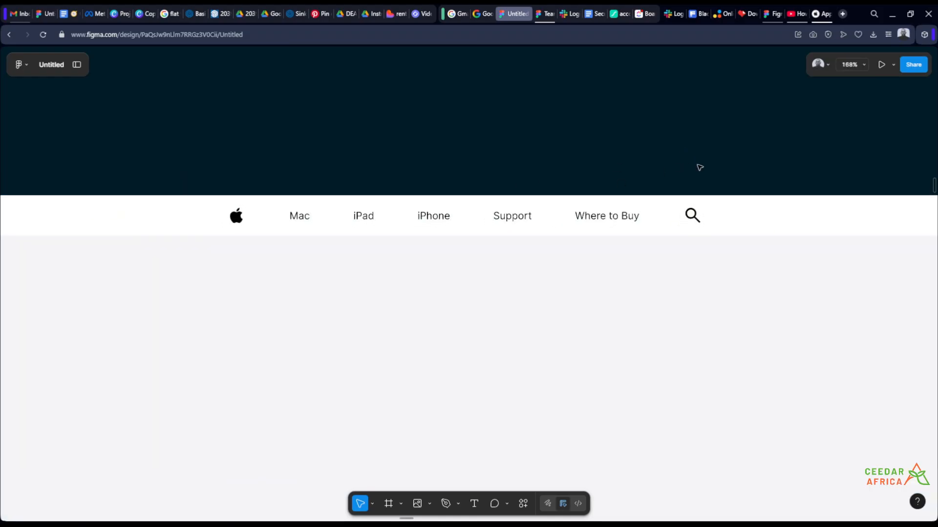
{"action": "scroll", "coordinate": [699, 168], "scroll_direction": "down", "scroll_amount": 6}
{"action": "scroll", "coordinate": [386, 160], "scroll_direction": "up", "scroll_amount": 4}
{"action": "left_click_drag", "start_coordinate": [367, 165], "coordinate": [455, 172]}
{"action": "scroll", "coordinate": [465, 168], "scroll_direction": "down", "scroll_amount": 2}
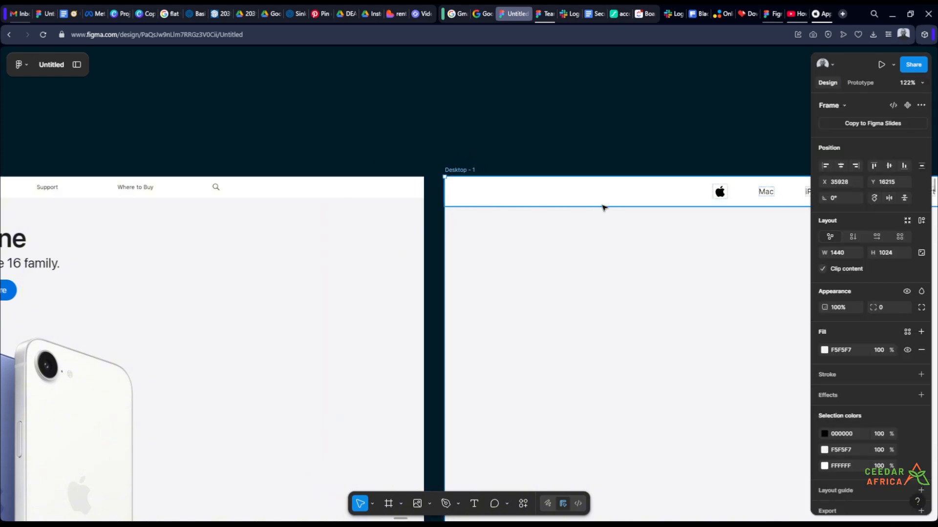
{"action": "left_click_drag", "start_coordinate": [627, 141], "coordinate": [268, 126]}
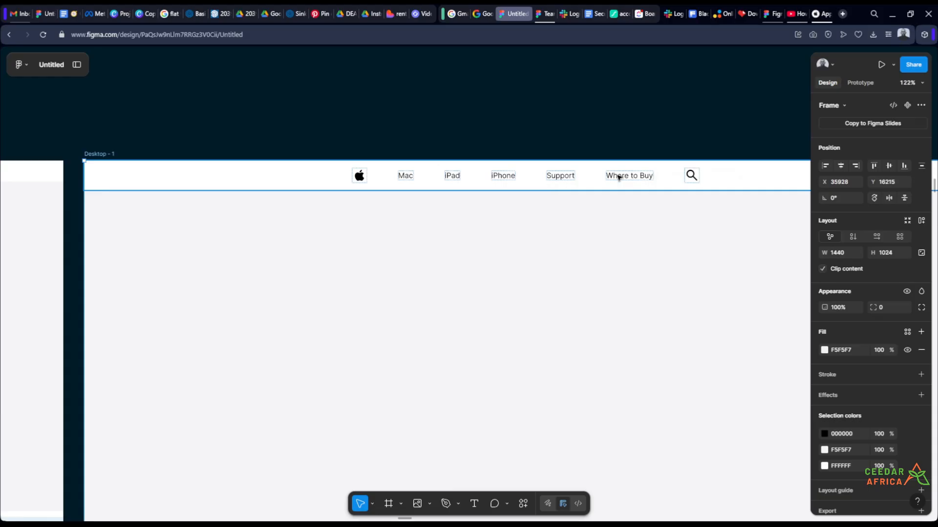
{"action": "scroll", "coordinate": [637, 179], "scroll_direction": "up", "scroll_amount": 5}
{"action": "left_click", "coordinate": [637, 178]}
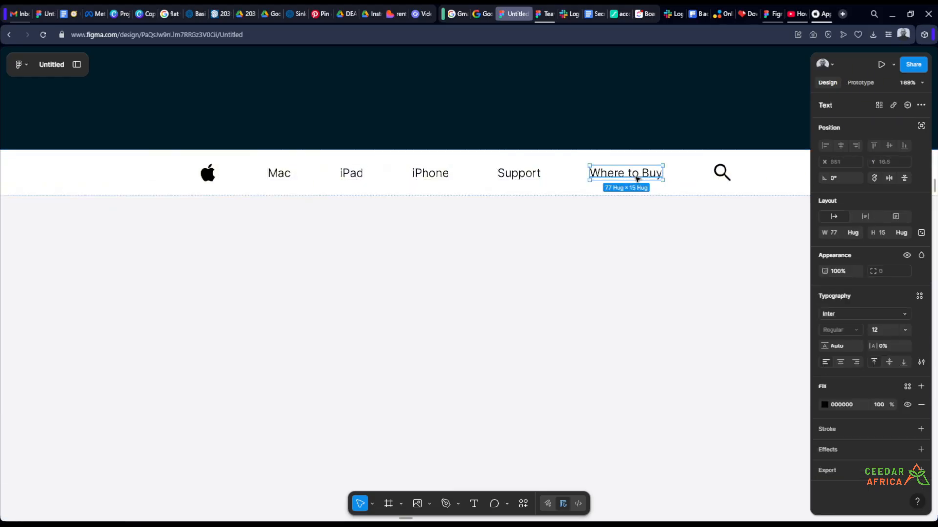
{"action": "left_click", "coordinate": [642, 130]}
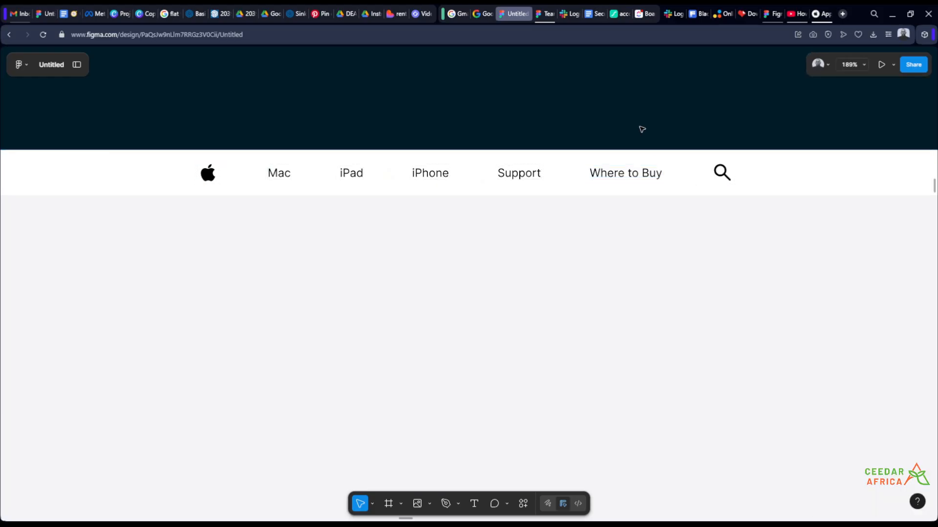
Set the font size of all the text links in the navigation bar to 10
{"action": "scroll", "coordinate": [646, 138], "scroll_direction": "down", "scroll_amount": 4}
{"action": "left_click_drag", "start_coordinate": [305, 123], "coordinate": [752, 125]}
{"action": "scroll", "coordinate": [433, 136], "scroll_direction": "up", "scroll_amount": 3}
{"action": "scroll", "coordinate": [439, 167], "scroll_direction": "down", "scroll_amount": 1}
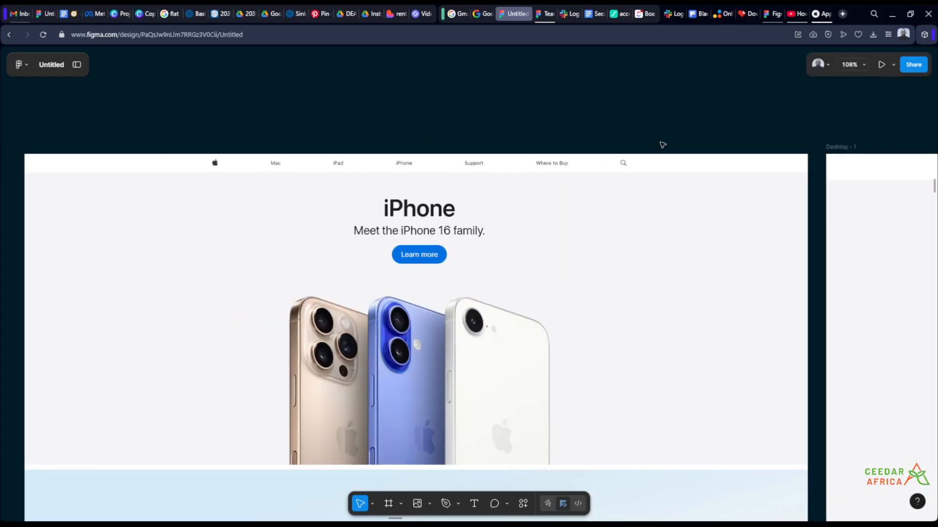
{"action": "left_click_drag", "start_coordinate": [662, 142], "coordinate": [149, 146]}
{"action": "left_click_drag", "start_coordinate": [606, 140], "coordinate": [353, 140]}
{"action": "scroll", "coordinate": [510, 153], "scroll_direction": "up", "scroll_amount": 3}
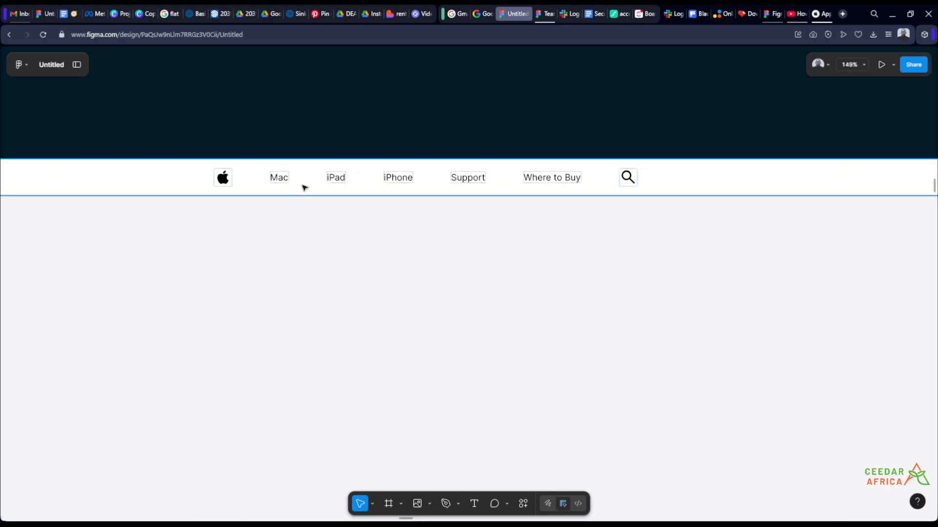
{"action": "left_click", "coordinate": [275, 181], "text": "ctrl"}
{"action": "key", "text": "ctrl+a"}
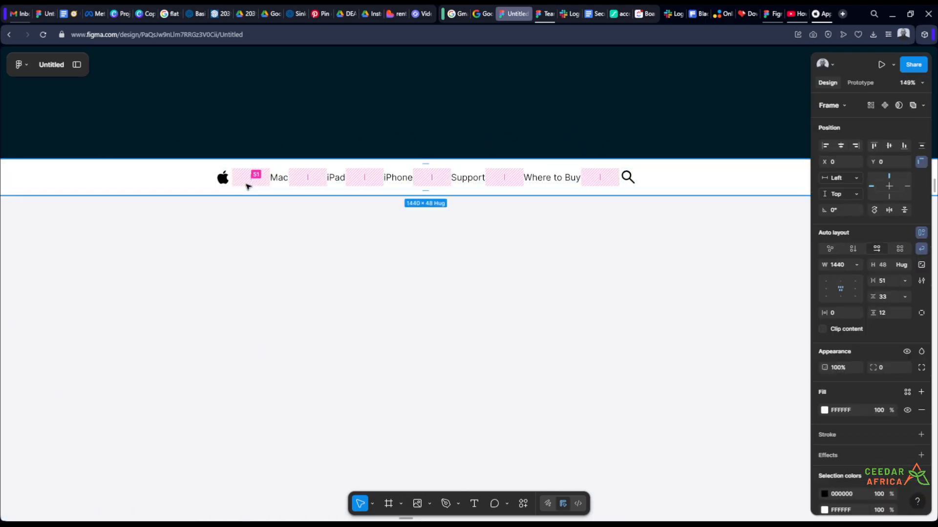
{"action": "key", "text": "Return"}
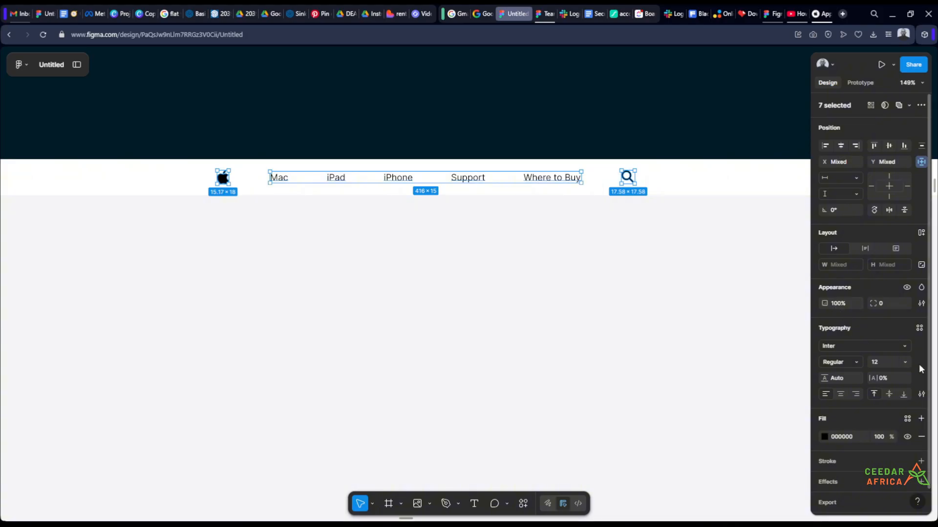
{"action": "left_click", "coordinate": [892, 364]}
{"action": "type", "text": "10"}
{"action": "key", "text": "Return"}
{"action": "left_click", "coordinate": [555, 142]}
Compare the size of the navigation bar's text links with those in the reference screenshot
{"action": "scroll", "coordinate": [554, 143], "scroll_direction": "down", "scroll_amount": 5}
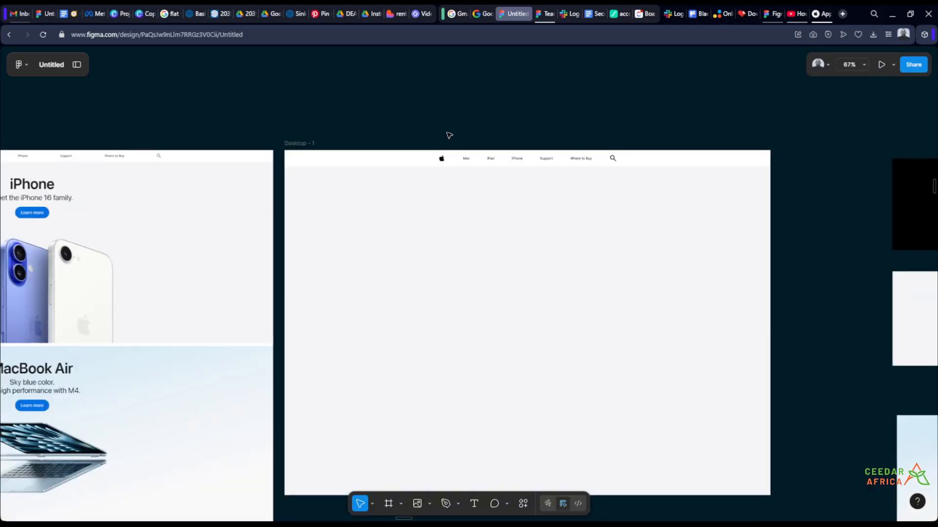
{"action": "scroll", "coordinate": [449, 135], "scroll_direction": "left", "scroll_amount": 6}
{"action": "scroll", "coordinate": [303, 129], "scroll_direction": "up", "scroll_amount": 5}
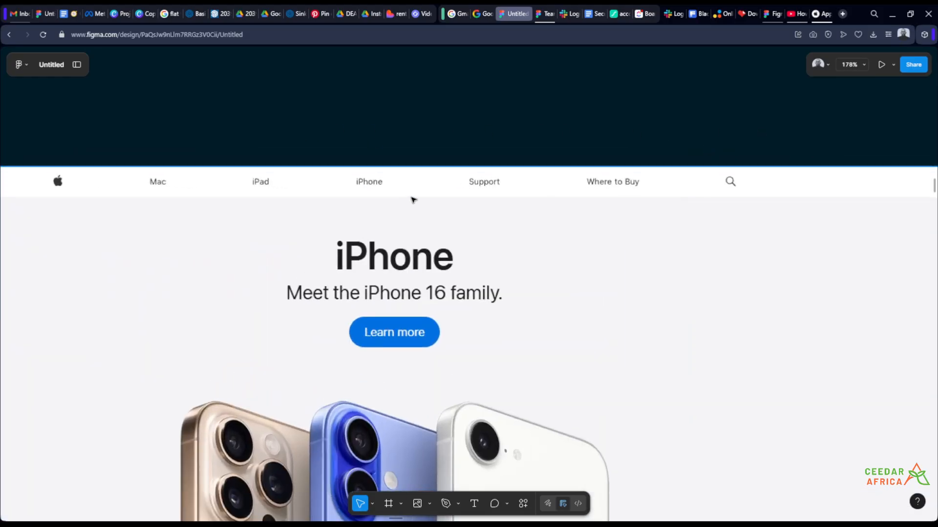
{"action": "scroll", "coordinate": [598, 152], "scroll_direction": "down", "scroll_amount": 1}
{"action": "left_click_drag", "start_coordinate": [701, 145], "coordinate": [344, 142]}
{"action": "left_click_drag", "start_coordinate": [720, 139], "coordinate": [820, 128]}
{"action": "scroll", "coordinate": [293, 142], "scroll_direction": "up", "scroll_amount": 3}
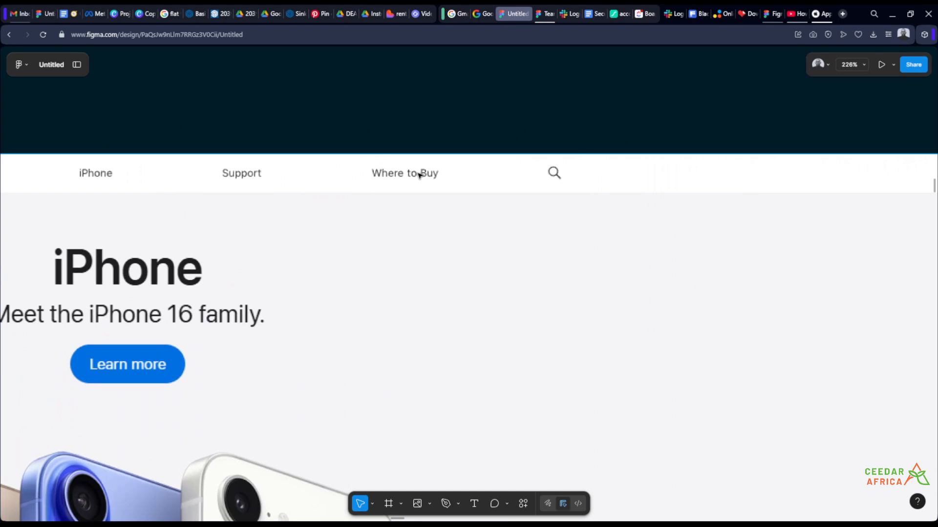
Switch to the live Apple website and examine how its navigation bar looks over the different page sections
{"action": "left_click", "coordinate": [819, 16]}
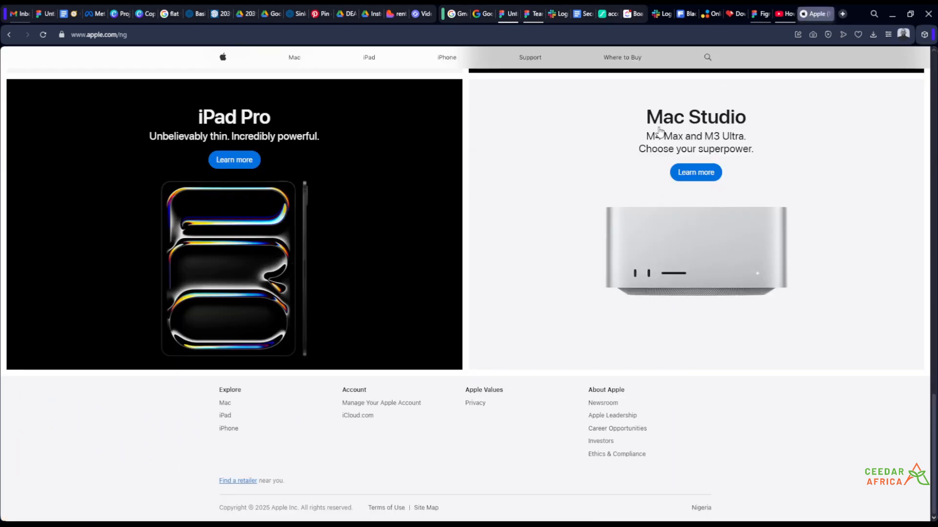
{"action": "scroll", "coordinate": [635, 147], "scroll_direction": "up", "scroll_amount": 10}
{"action": "scroll", "coordinate": [557, 126], "scroll_direction": "up", "scroll_amount": 10}
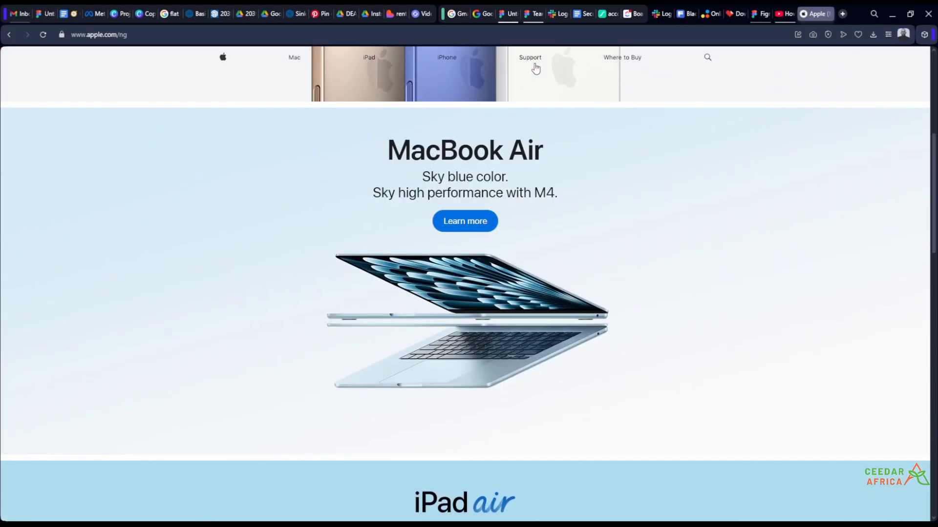
{"action": "scroll", "coordinate": [742, 100], "scroll_direction": "down", "scroll_amount": 10}
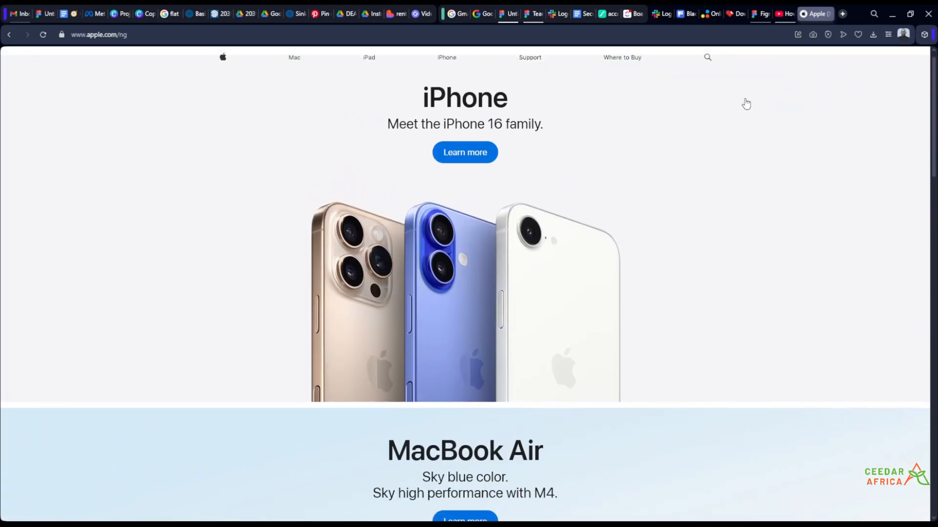
{"action": "scroll", "coordinate": [747, 102], "scroll_direction": "down", "scroll_amount": 8}
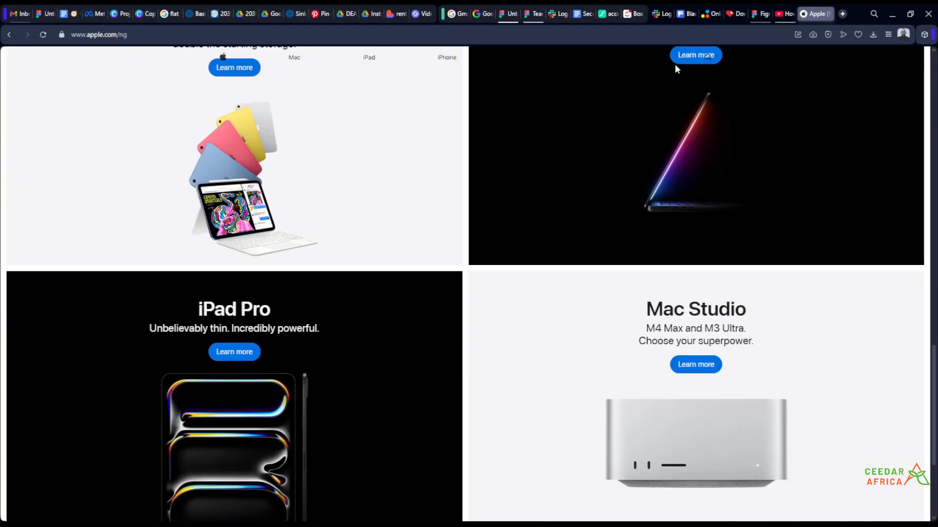
Return to the Figma design and compare the navigation bar's height with the reference screenshot
{"action": "left_click", "coordinate": [508, 14]}
{"action": "scroll", "coordinate": [555, 218], "scroll_direction": "down", "scroll_amount": 5}
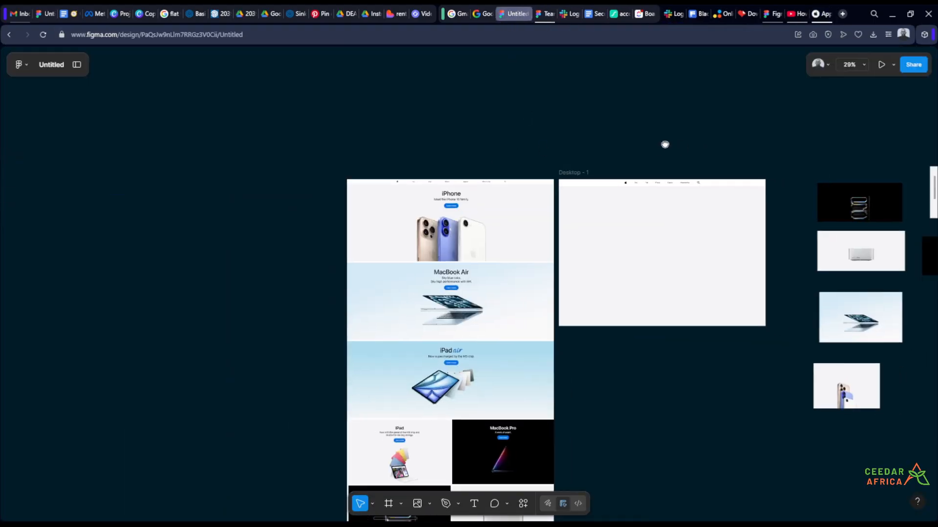
{"action": "scroll", "coordinate": [665, 145], "scroll_direction": "up", "scroll_amount": 10}
{"action": "scroll", "coordinate": [636, 117], "scroll_direction": "right", "scroll_amount": 3}
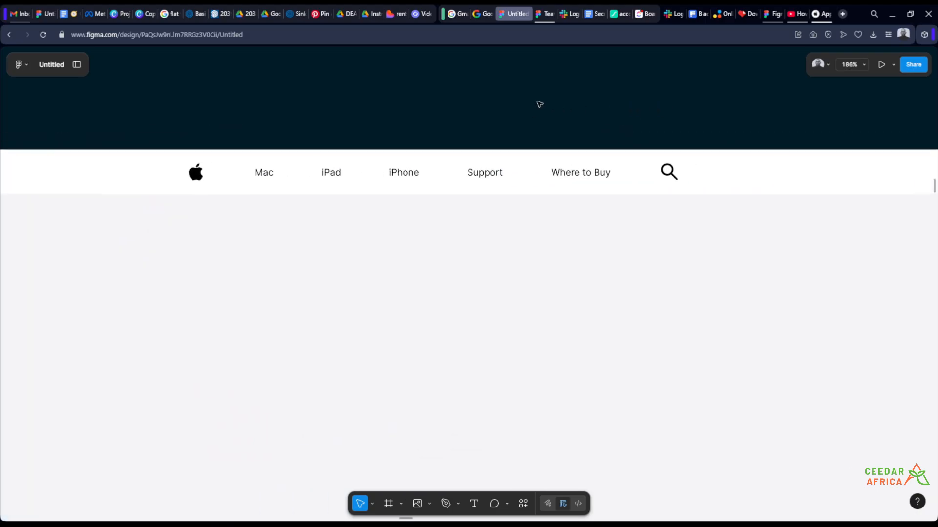
{"action": "scroll", "coordinate": [566, 102], "scroll_direction": "down", "scroll_amount": 1}
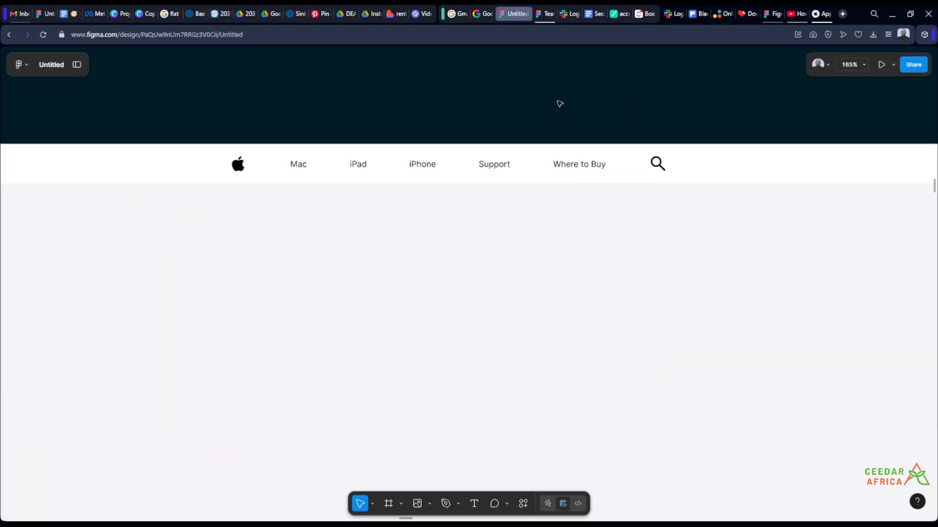
{"action": "scroll", "coordinate": [560, 104], "scroll_direction": "down", "scroll_amount": 2}
{"action": "scroll", "coordinate": [519, 103], "scroll_direction": "left", "scroll_amount": 6}
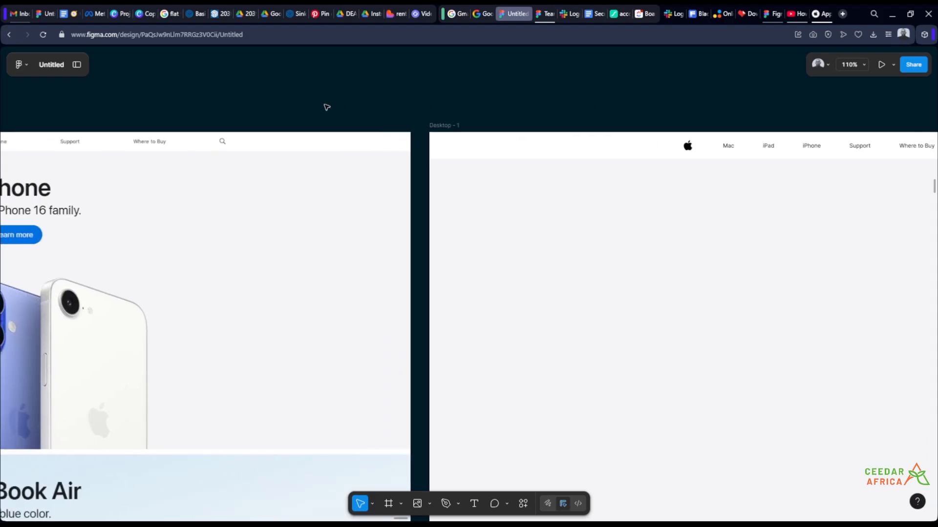
{"action": "left_click_drag", "start_coordinate": [326, 107], "coordinate": [239, 109]}
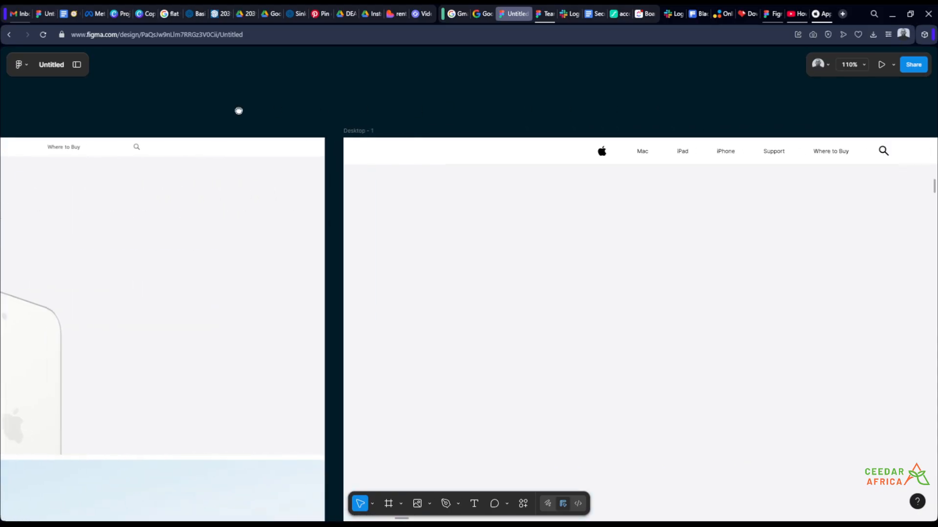
Set the navigation bar's vertical auto layout padding to 8
{"action": "scroll", "coordinate": [425, 113], "scroll_direction": "up", "scroll_amount": 1}
{"action": "left_click", "coordinate": [640, 162]}
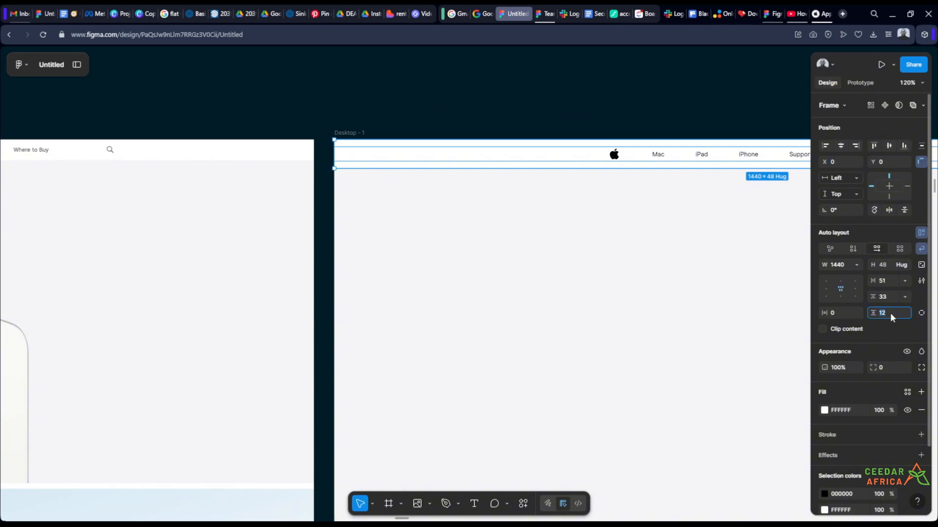
{"action": "type", "text": "8"}
{"action": "key", "text": "Return"}
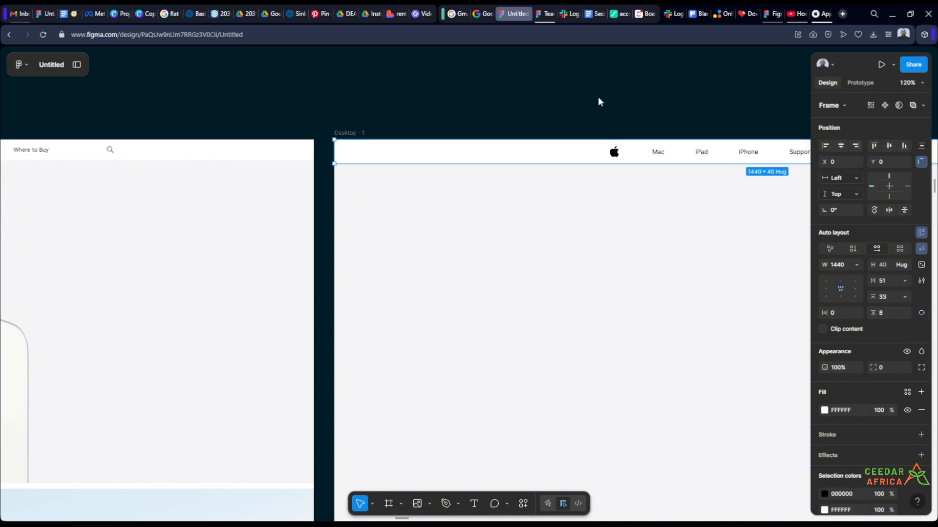
{"action": "left_click", "coordinate": [598, 97]}
Resize the Apple logo icon in the navigation bar to 16 × 16
{"action": "scroll", "coordinate": [332, 150], "scroll_direction": "down", "scroll_amount": 1}
{"action": "scroll", "coordinate": [876, 147], "scroll_direction": "up", "scroll_amount": 2}
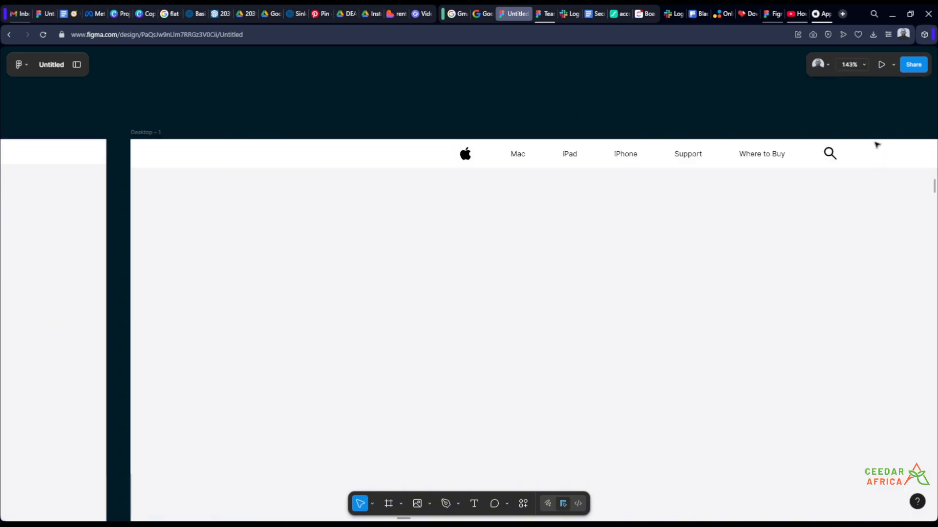
{"action": "scroll", "coordinate": [816, 157], "scroll_direction": "down", "scroll_amount": 2}
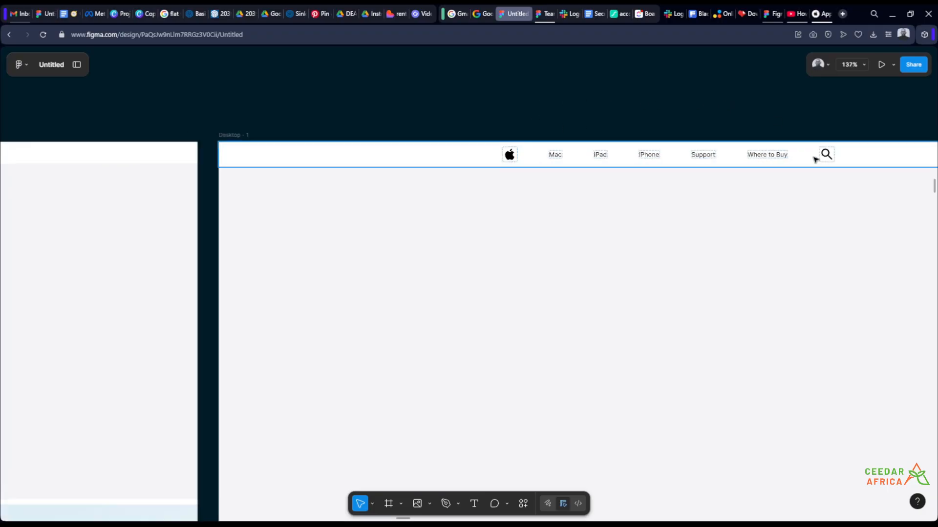
{"action": "scroll", "coordinate": [536, 153], "scroll_direction": "up", "scroll_amount": 5}
{"action": "left_click", "coordinate": [559, 155]}
{"action": "left_click", "coordinate": [560, 154]}
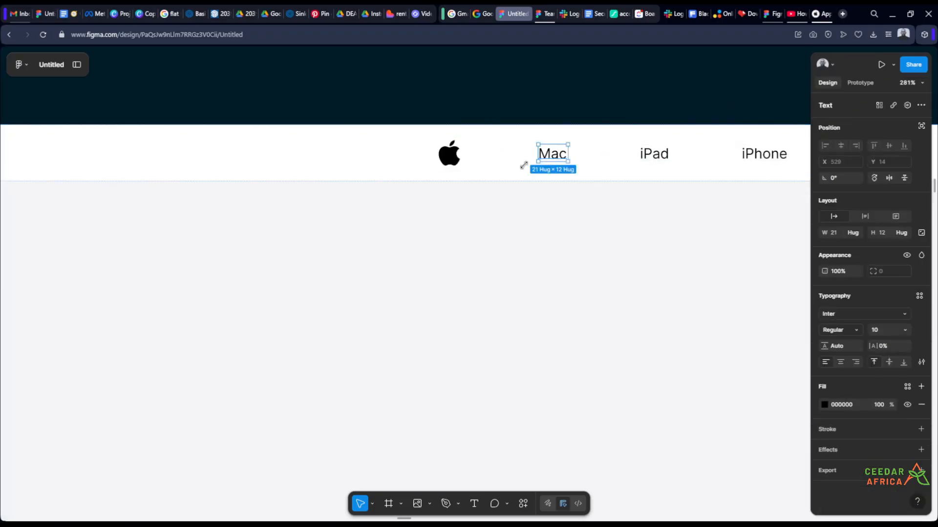
{"action": "left_click", "coordinate": [449, 153]}
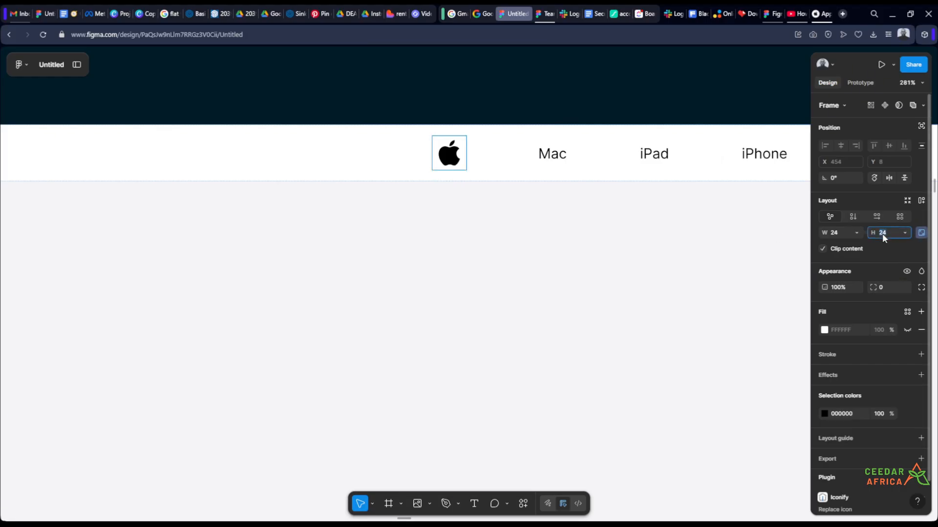
{"action": "key", "text": "Return"}
Resize the navigation bar's search icon to 16 × 16, matching the Apple logo icon
{"action": "scroll", "coordinate": [701, 219], "scroll_direction": "down", "scroll_amount": 5}
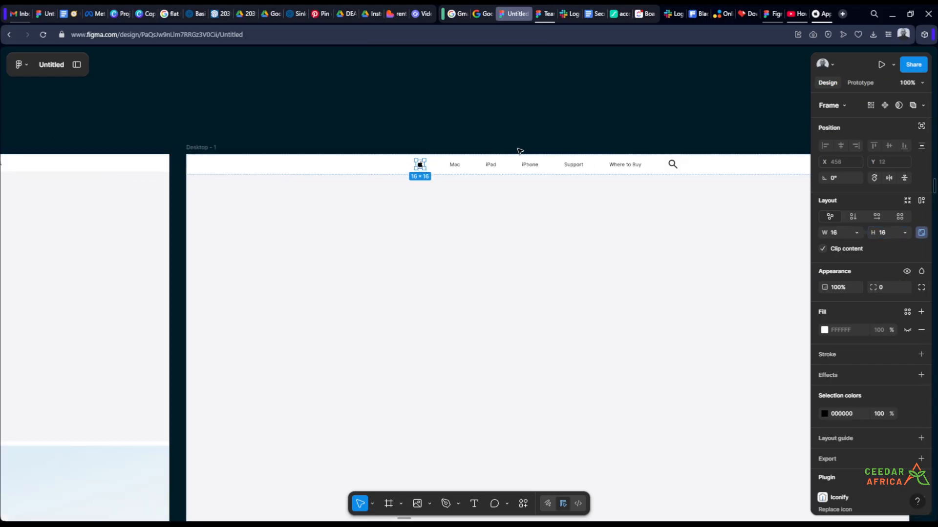
{"action": "left_click", "coordinate": [683, 170]}
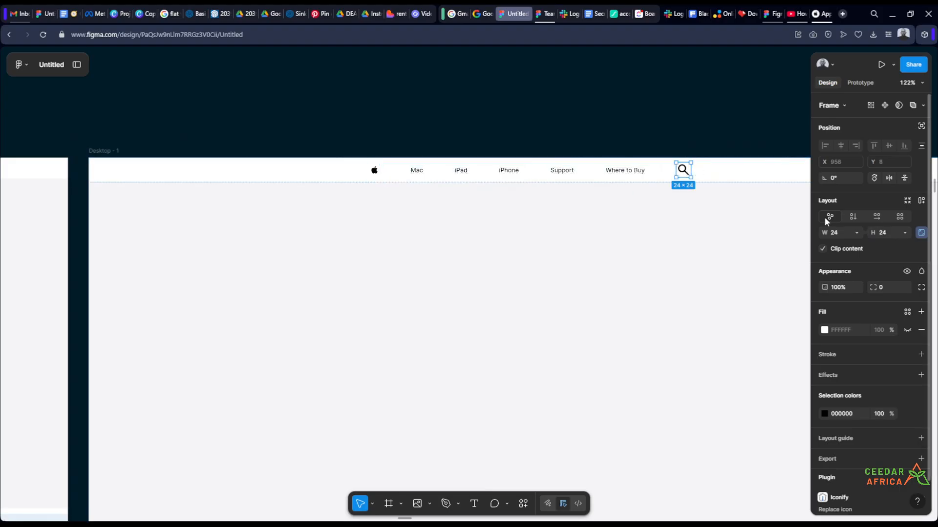
{"action": "left_click", "coordinate": [884, 234]}
{"action": "key", "text": "Return"}
{"action": "left_click", "coordinate": [657, 132]}
Compare the navigation bar's height and icon sizes with those in the neighbouring reference screenshot
{"action": "scroll", "coordinate": [472, 144], "scroll_direction": "up", "scroll_amount": 1}
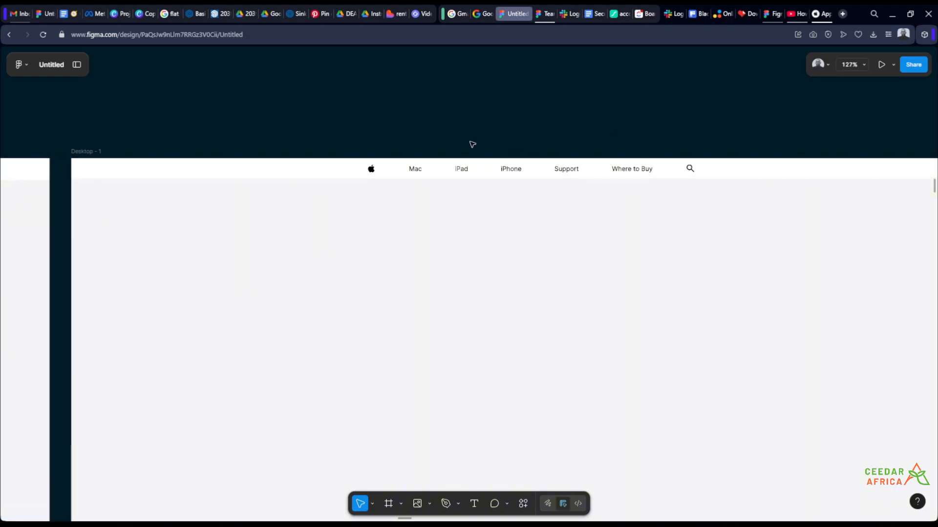
{"action": "scroll", "coordinate": [678, 131], "scroll_direction": "left", "scroll_amount": 5}
{"action": "scroll", "coordinate": [423, 166], "scroll_direction": "up", "scroll_amount": 3}
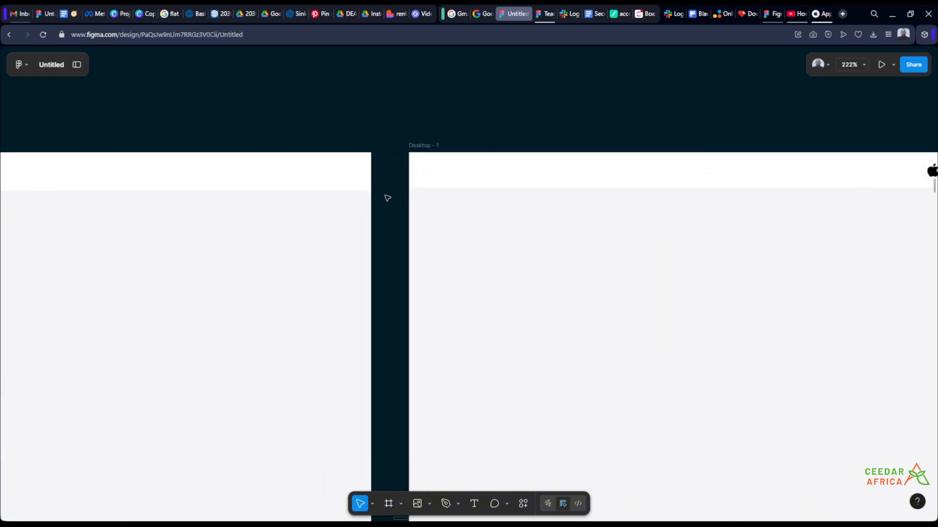
{"action": "scroll", "coordinate": [505, 146], "scroll_direction": "down", "scroll_amount": 4}
{"action": "left_click_drag", "start_coordinate": [578, 122], "coordinate": [462, 113]}
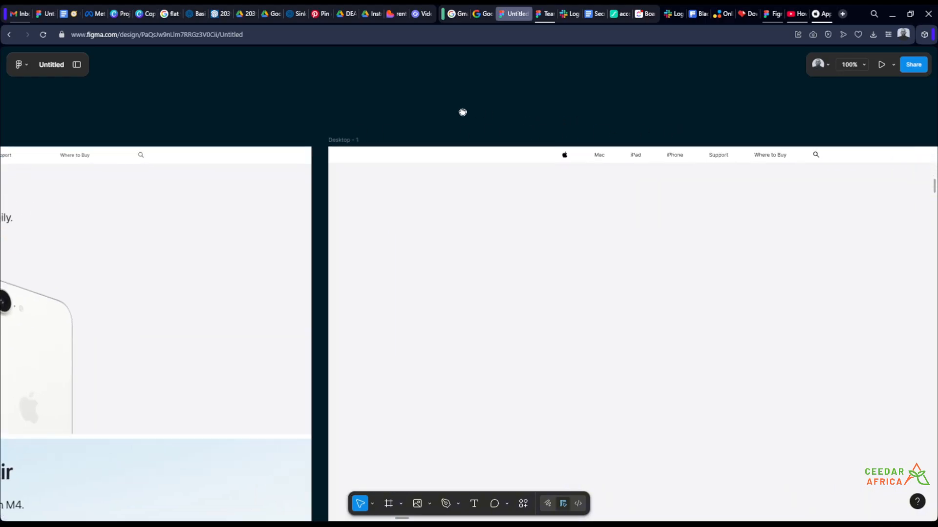
{"action": "scroll", "coordinate": [440, 126], "scroll_direction": "up", "scroll_amount": 1}
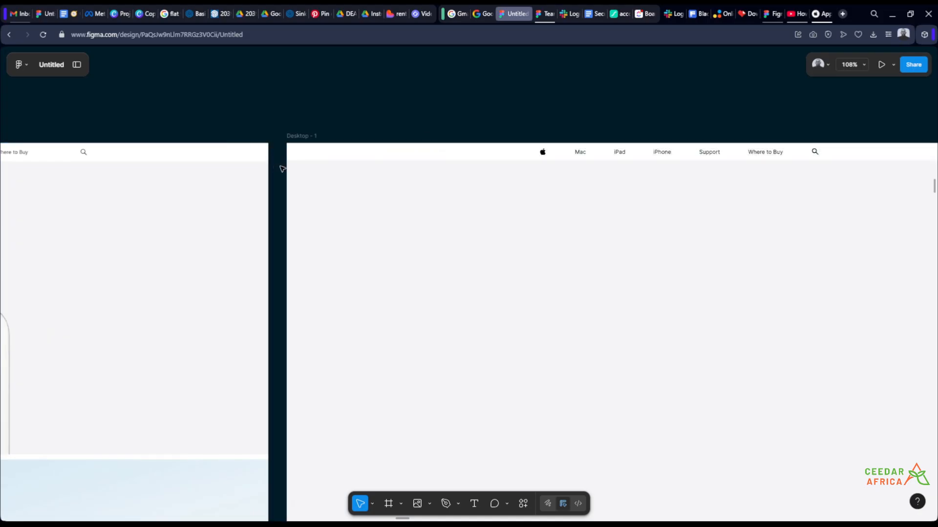
{"action": "scroll", "coordinate": [321, 138], "scroll_direction": "up", "scroll_amount": 5}
{"action": "scroll", "coordinate": [170, 192], "scroll_direction": "up", "scroll_amount": 1}
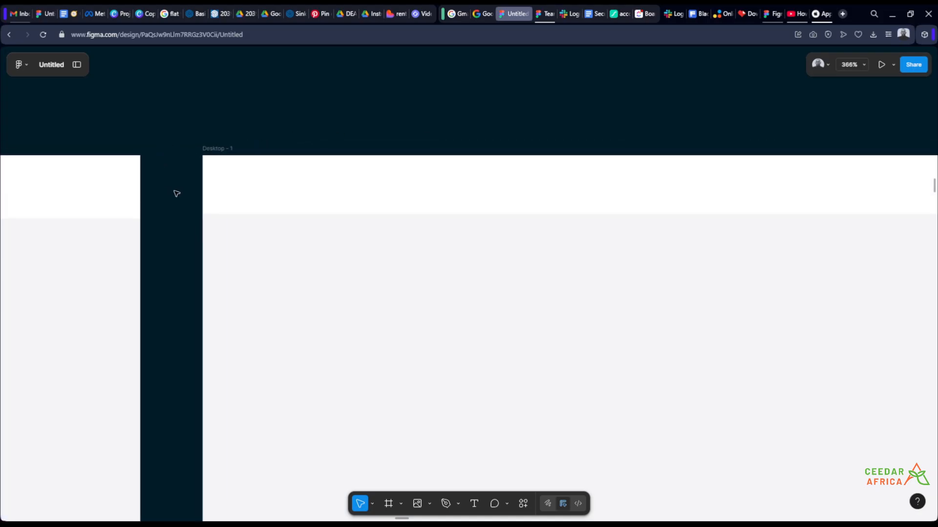
Try vertical auto layout paddings of 12 and 10 on the navigation bar and restore the padding to 8
{"action": "left_click", "coordinate": [309, 194]}
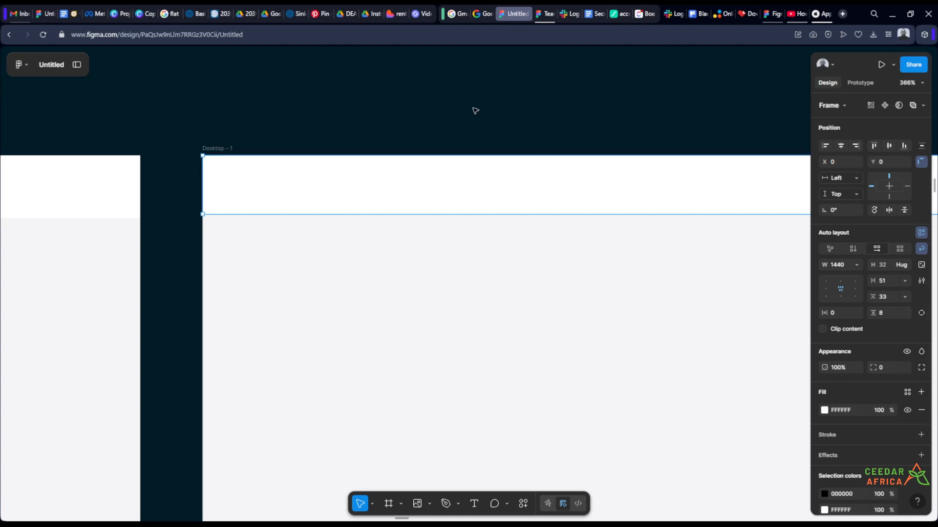
{"action": "left_click", "coordinate": [885, 315]}
{"action": "type", "text": "12"}
{"action": "key", "text": "Return"}
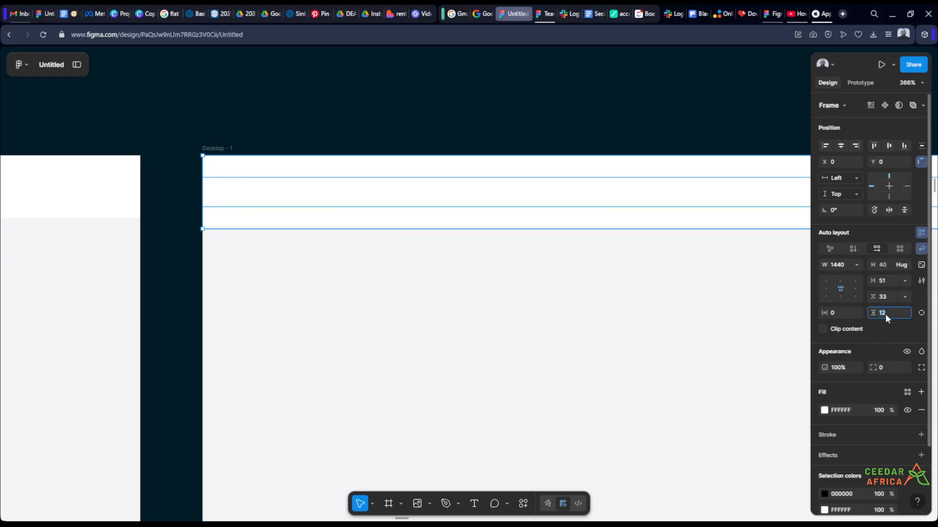
{"action": "left_click", "coordinate": [884, 315]}
{"action": "type", "text": "10"}
{"action": "key", "text": "Return"}
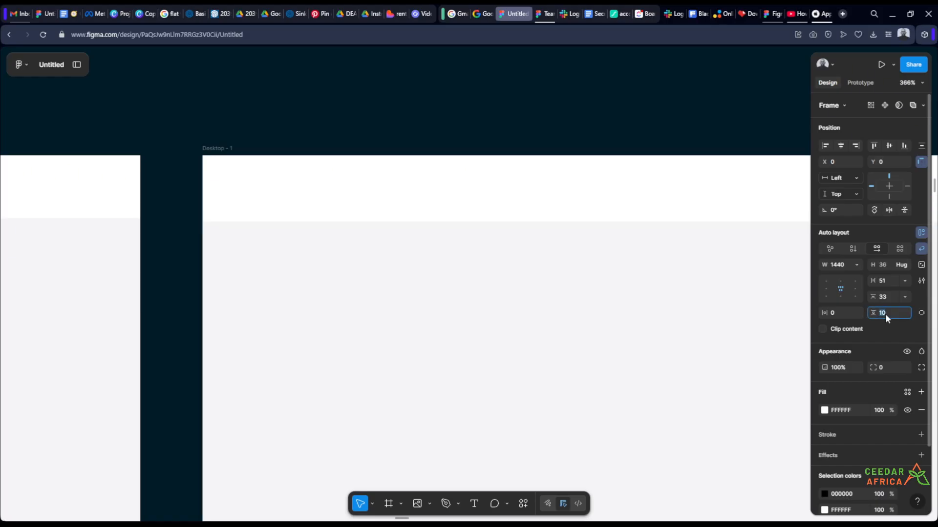
{"action": "key", "text": "Return"}
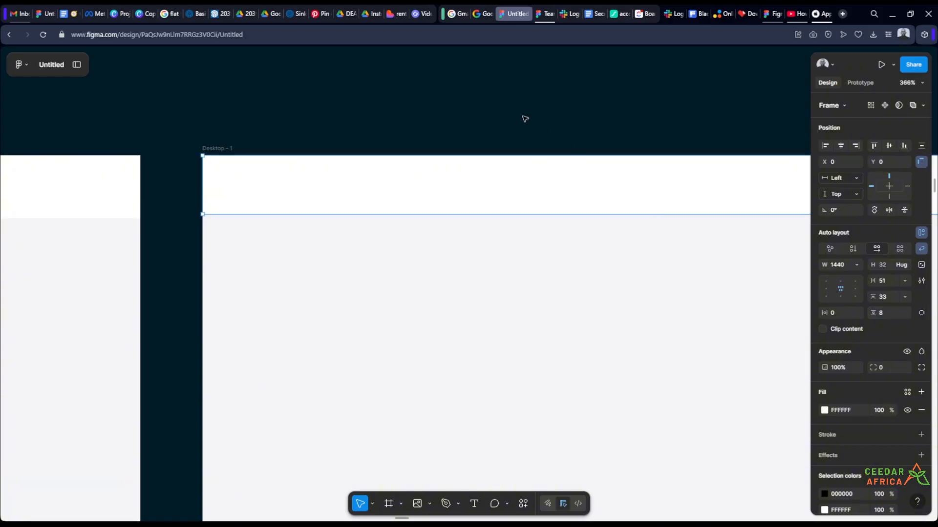
{"action": "left_click", "coordinate": [515, 110]}
{"action": "scroll", "coordinate": [521, 111], "scroll_direction": "down", "scroll_amount": 5}
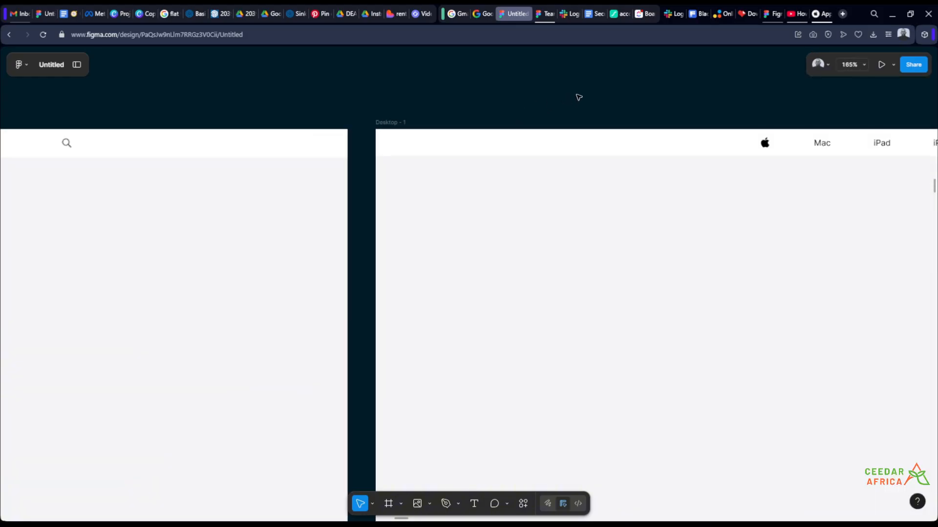
Compare the navigation bar in the Desktop - 1 frame with the one in the reference Apple page
{"action": "scroll", "coordinate": [577, 94], "scroll_direction": "right", "scroll_amount": 5}
{"action": "scroll", "coordinate": [533, 125], "scroll_direction": "down", "scroll_amount": 5}
{"action": "scroll", "coordinate": [684, 113], "scroll_direction": "right", "scroll_amount": 5}
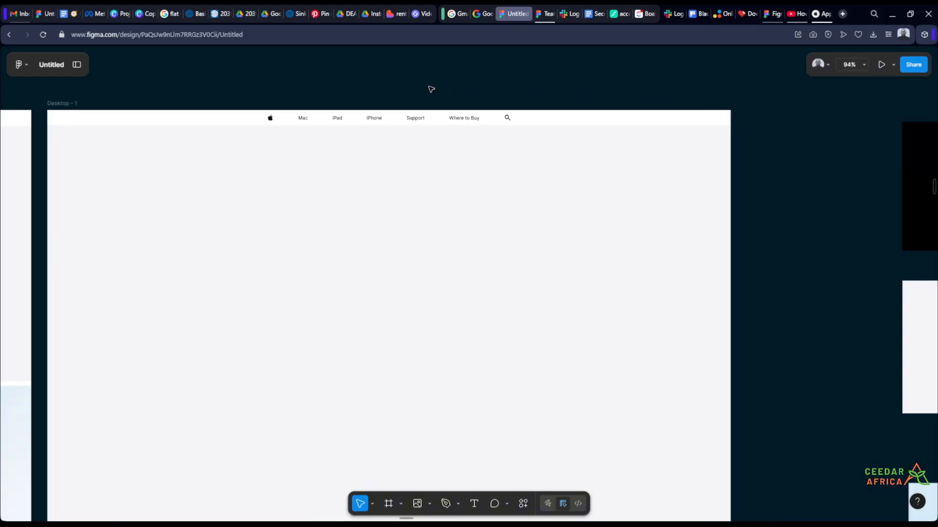
{"action": "scroll", "coordinate": [431, 90], "scroll_direction": "left", "scroll_amount": 2}
{"action": "scroll", "coordinate": [557, 96], "scroll_direction": "down", "scroll_amount": 4}
{"action": "scroll", "coordinate": [663, 98], "scroll_direction": "up", "scroll_amount": 3}
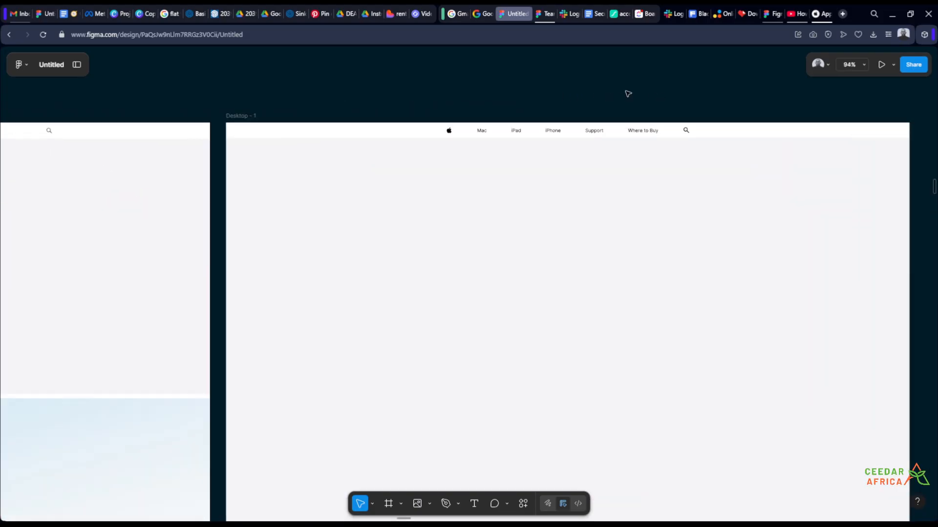
{"action": "scroll", "coordinate": [559, 90], "scroll_direction": "left", "scroll_amount": 5}
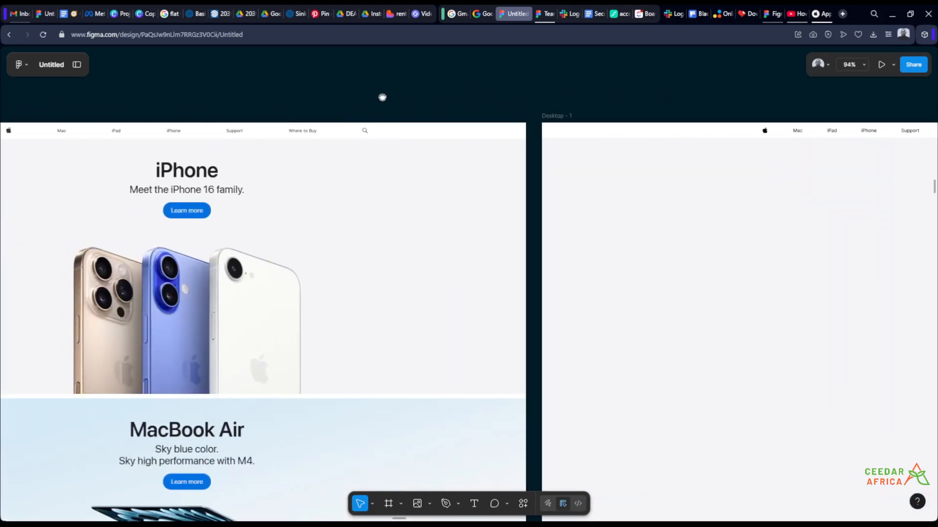
{"action": "left_click_drag", "start_coordinate": [381, 96], "coordinate": [653, 98]}
{"action": "left_click_drag", "start_coordinate": [281, 98], "coordinate": [198, 97]}
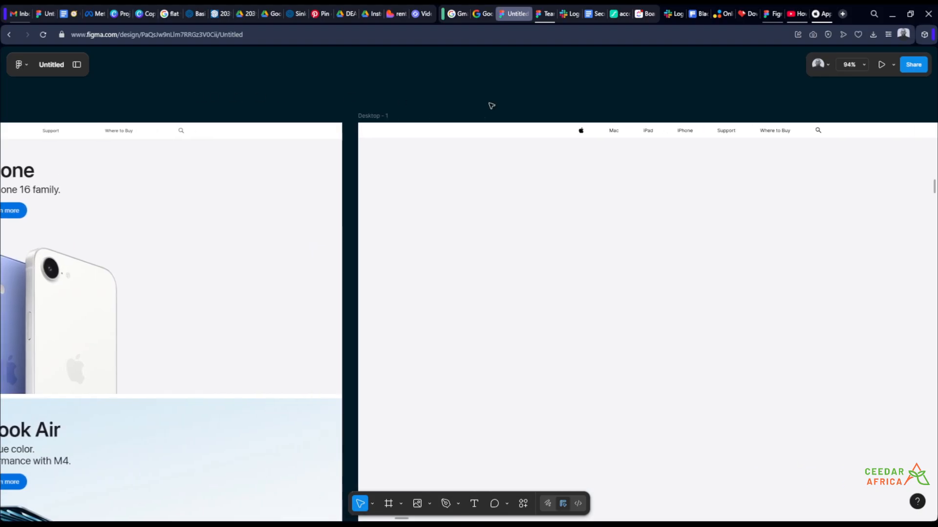
Add a five-column layout guide to the Desktop - 1 frame
{"action": "left_click_drag", "start_coordinate": [512, 107], "coordinate": [264, 64]}
{"action": "left_click", "coordinate": [136, 72]}
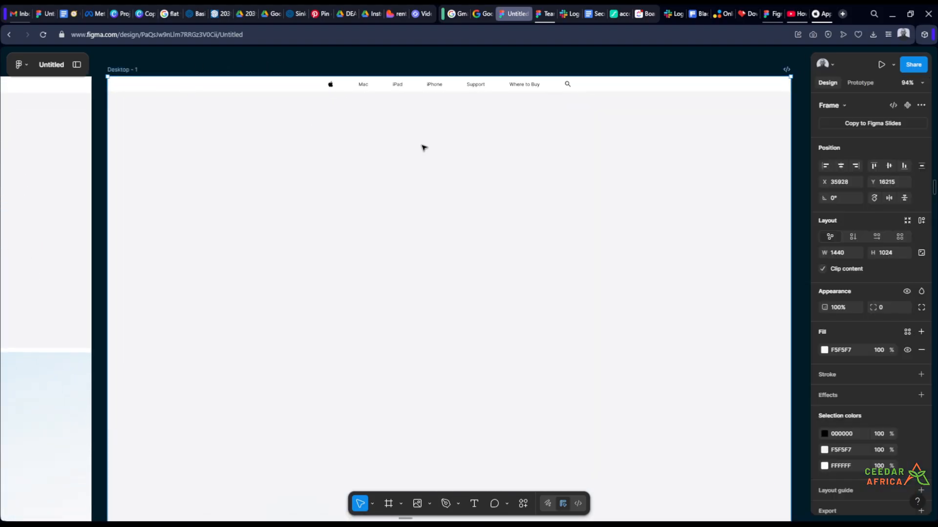
{"action": "scroll", "coordinate": [902, 421], "scroll_direction": "down", "scroll_amount": 1}
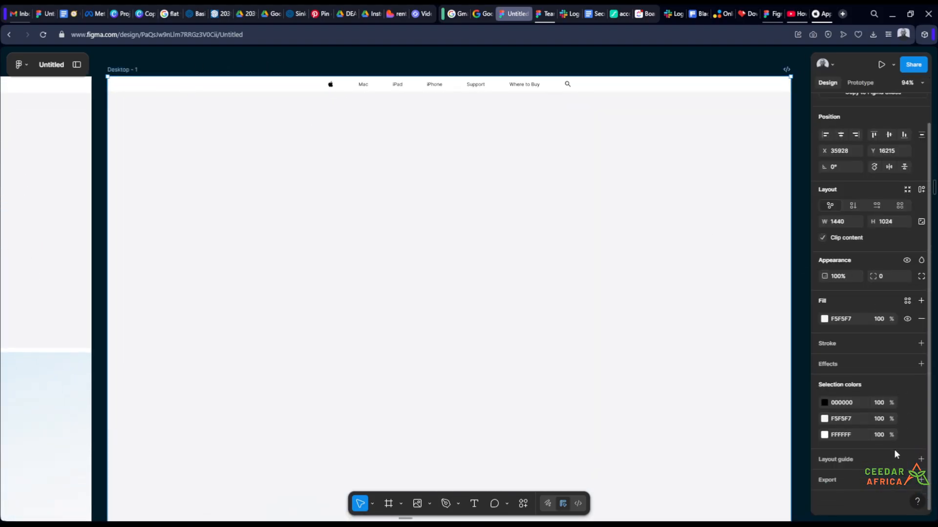
{"action": "left_click", "coordinate": [920, 459]}
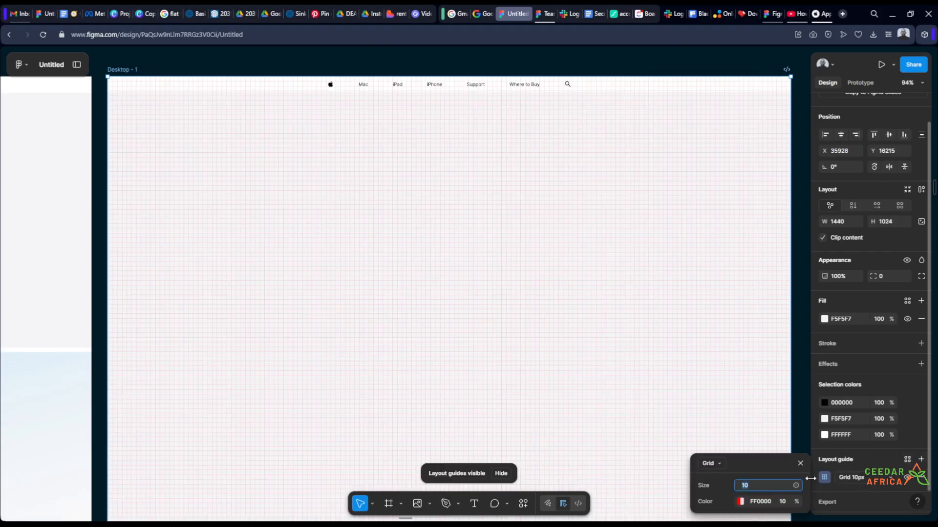
{"action": "left_click", "coordinate": [714, 463]}
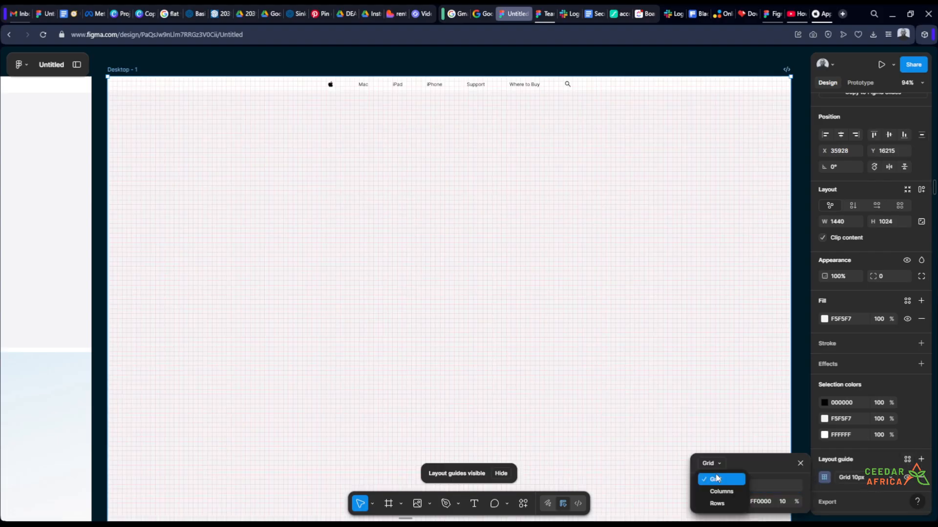
{"action": "left_click", "coordinate": [725, 491]}
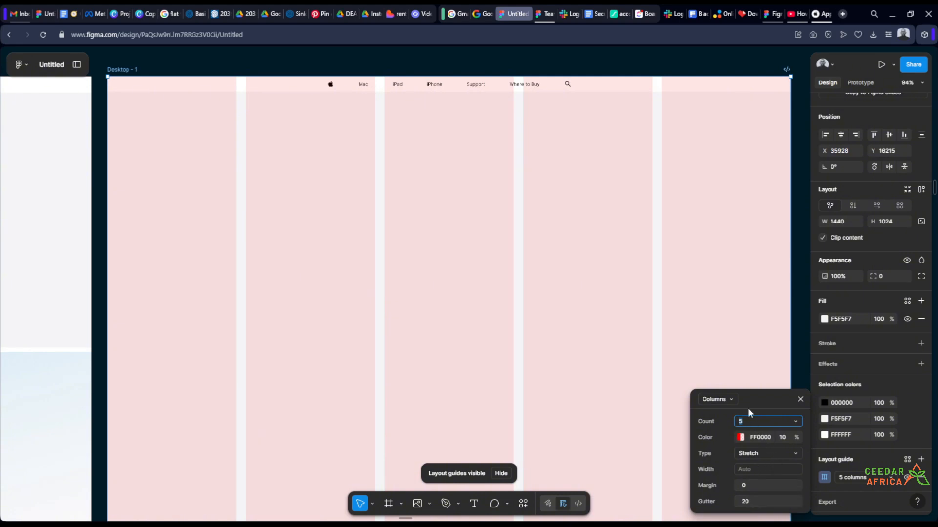
{"action": "left_click", "coordinate": [800, 399]}
Remove the columns layout guide from the Desktop - 1 frame and deselect the frame
{"action": "scroll", "coordinate": [645, 292], "scroll_direction": "down", "scroll_amount": 1}
{"action": "scroll", "coordinate": [645, 292], "scroll_direction": "down", "scroll_amount": 5}
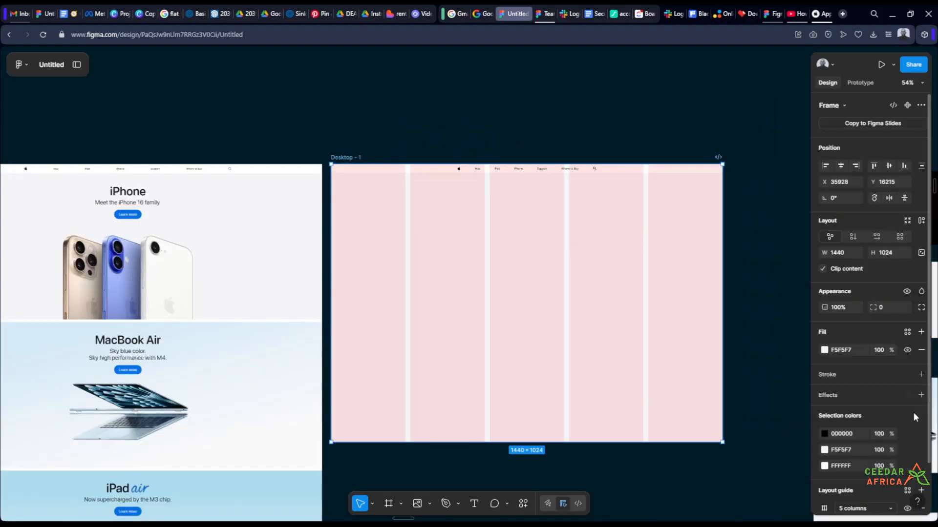
{"action": "scroll", "coordinate": [920, 453], "scroll_direction": "down", "scroll_amount": 2}
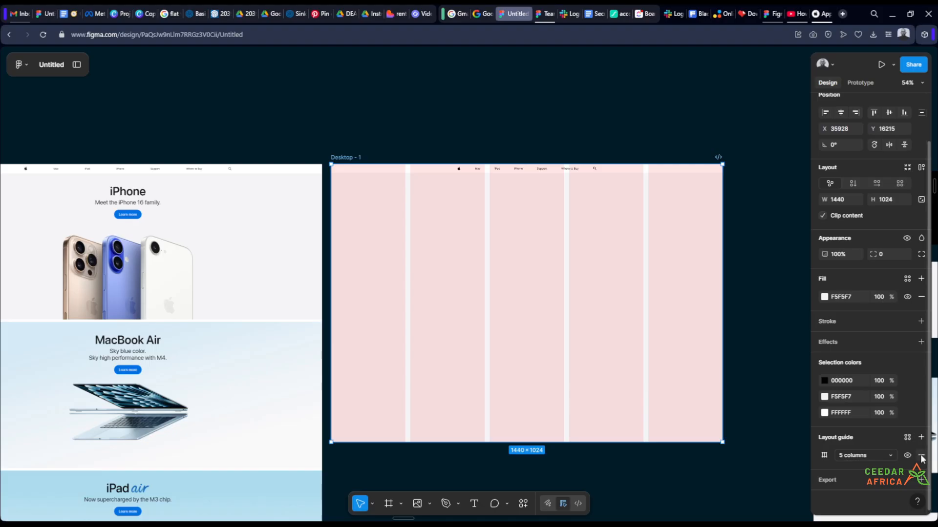
{"action": "left_click", "coordinate": [921, 455]}
{"action": "left_click", "coordinate": [472, 105]}
Examine the spacing between the navigation items in Desktop - 1 and in the reference page to judge the gap needed
{"action": "scroll", "coordinate": [570, 126], "scroll_direction": "left", "scroll_amount": 5}
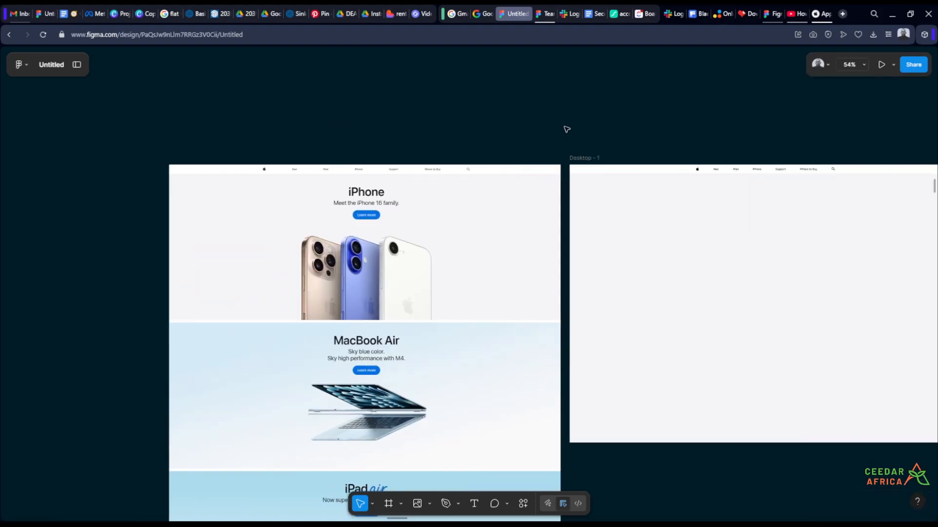
{"action": "scroll", "coordinate": [567, 129], "scroll_direction": "up", "scroll_amount": 5}
{"action": "scroll", "coordinate": [586, 119], "scroll_direction": "right", "scroll_amount": 5}
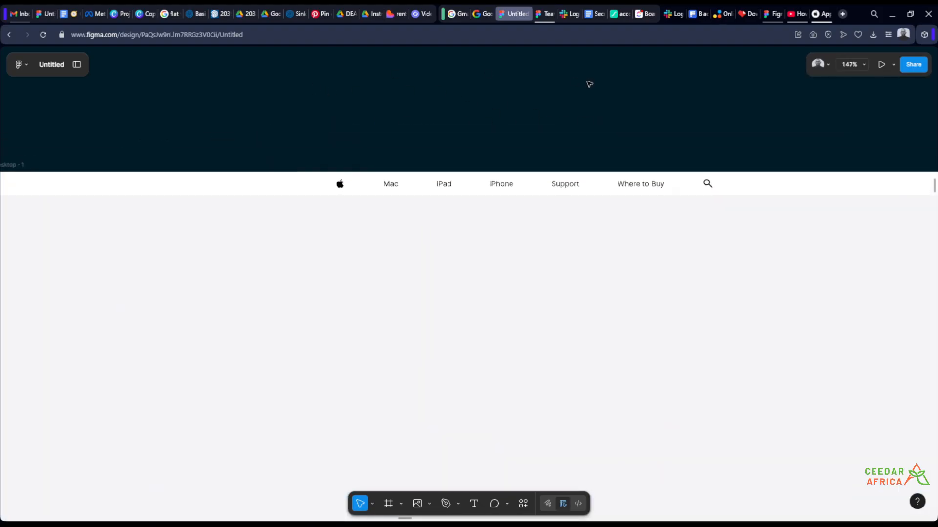
{"action": "scroll", "coordinate": [741, 124], "scroll_direction": "left", "scroll_amount": 5}
{"action": "scroll", "coordinate": [490, 142], "scroll_direction": "right", "scroll_amount": 5}
{"action": "scroll", "coordinate": [490, 142], "scroll_direction": "up", "scroll_amount": 1}
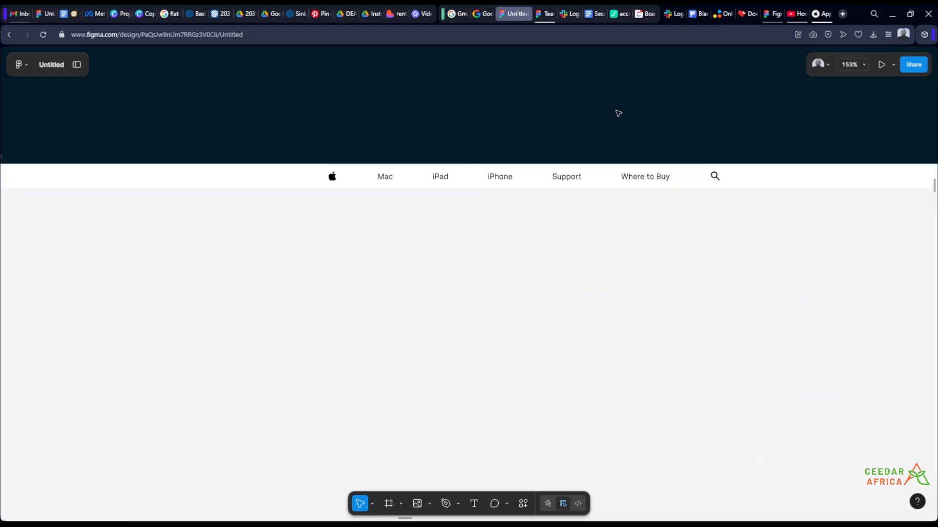
{"action": "scroll", "coordinate": [618, 114], "scroll_direction": "up", "scroll_amount": 1}
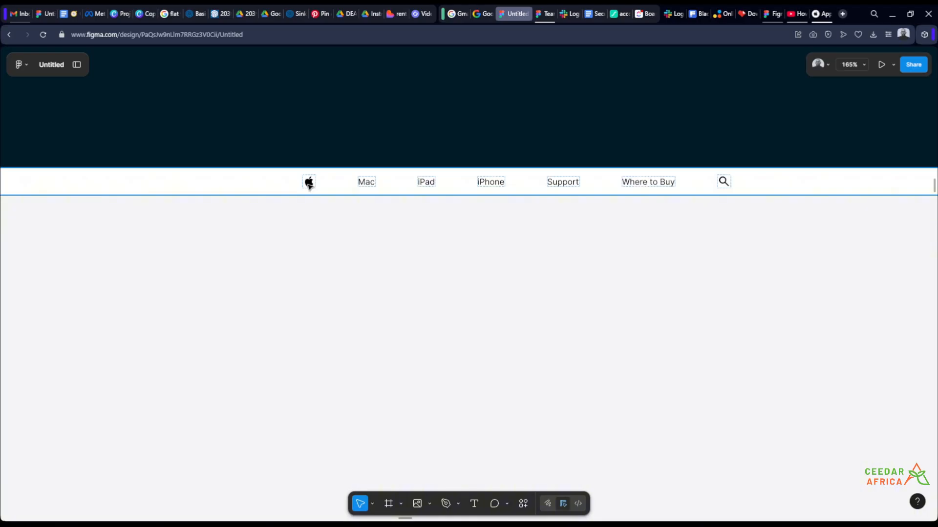
{"action": "scroll", "coordinate": [563, 107], "scroll_direction": "down", "scroll_amount": 2}
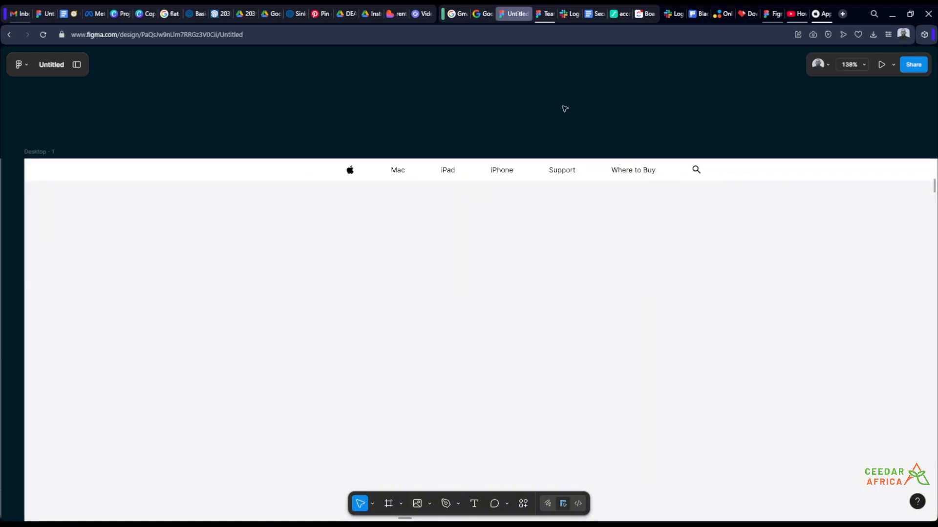
{"action": "scroll", "coordinate": [603, 109], "scroll_direction": "right", "scroll_amount": 3}
{"action": "scroll", "coordinate": [498, 176], "scroll_direction": "up", "scroll_amount": 1}
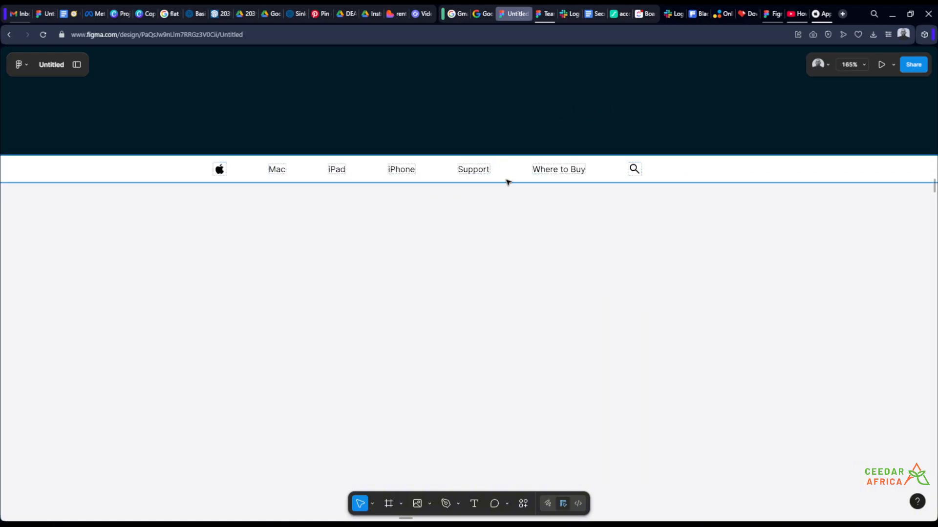
{"action": "scroll", "coordinate": [507, 182], "scroll_direction": "down", "scroll_amount": 5}
{"action": "scroll", "coordinate": [391, 110], "scroll_direction": "left", "scroll_amount": 5}
{"action": "scroll", "coordinate": [324, 109], "scroll_direction": "up", "scroll_amount": 4}
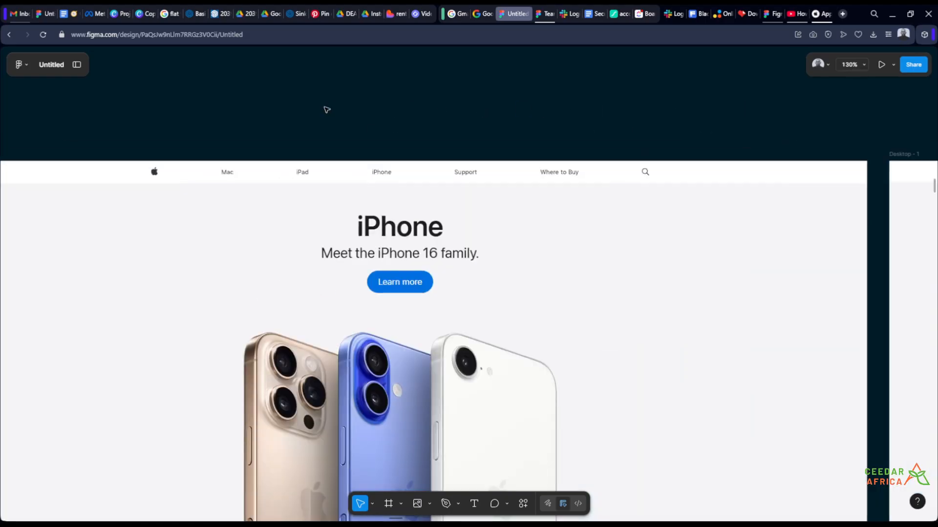
{"action": "scroll", "coordinate": [326, 109], "scroll_direction": "down", "scroll_amount": 3}
{"action": "scroll", "coordinate": [324, 109], "scroll_direction": "up", "scroll_amount": 2}
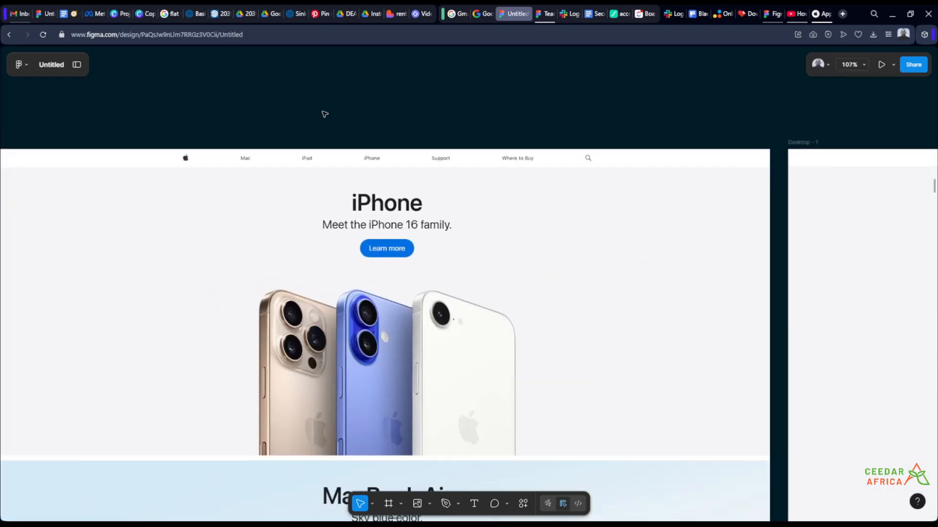
{"action": "scroll", "coordinate": [311, 163], "scroll_direction": "up", "scroll_amount": 3}
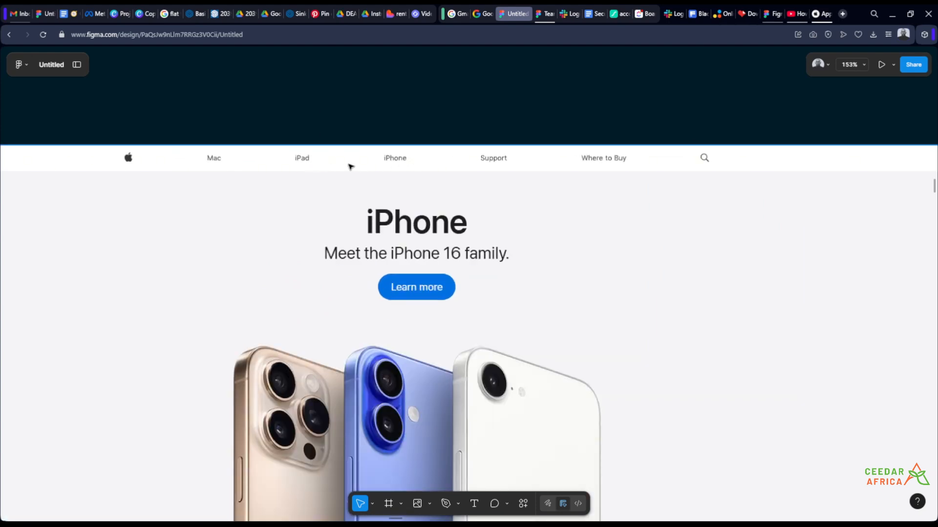
{"action": "scroll", "coordinate": [342, 164], "scroll_direction": "down", "scroll_amount": 5}
{"action": "scroll", "coordinate": [568, 127], "scroll_direction": "right", "scroll_amount": 5}
{"action": "scroll", "coordinate": [518, 111], "scroll_direction": "up", "scroll_amount": 4}
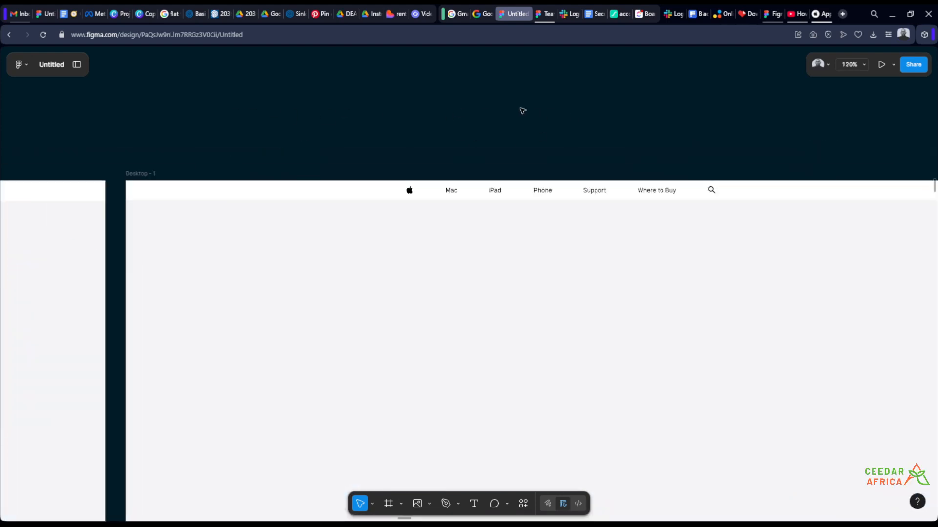
{"action": "left_click_drag", "start_coordinate": [523, 111], "coordinate": [732, 111]}
{"action": "scroll", "coordinate": [728, 150], "scroll_direction": "up", "scroll_amount": 3}
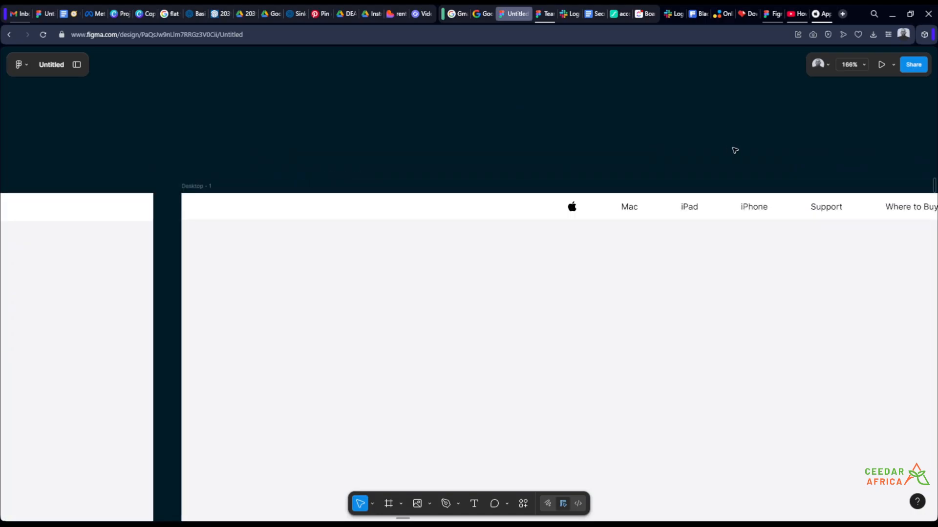
{"action": "scroll", "coordinate": [701, 132], "scroll_direction": "right", "scroll_amount": 2}
{"action": "scroll", "coordinate": [707, 132], "scroll_direction": "left", "scroll_amount": 2}
{"action": "scroll", "coordinate": [493, 187], "scroll_direction": "right", "scroll_amount": 6}
Set the horizontal gap between the items of the Desktop - 1 navigation bar to 80
{"action": "left_click", "coordinate": [502, 180]}
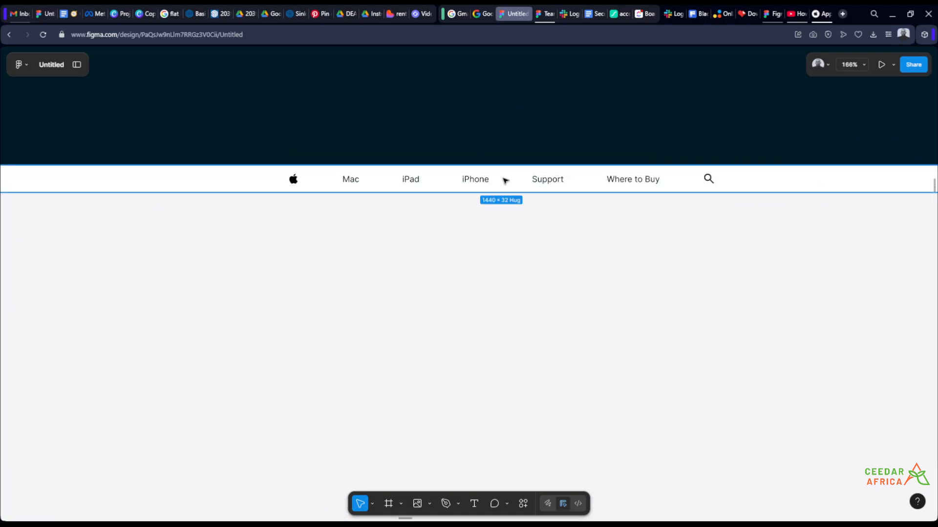
{"action": "scroll", "coordinate": [516, 178], "scroll_direction": "down", "scroll_amount": 4}
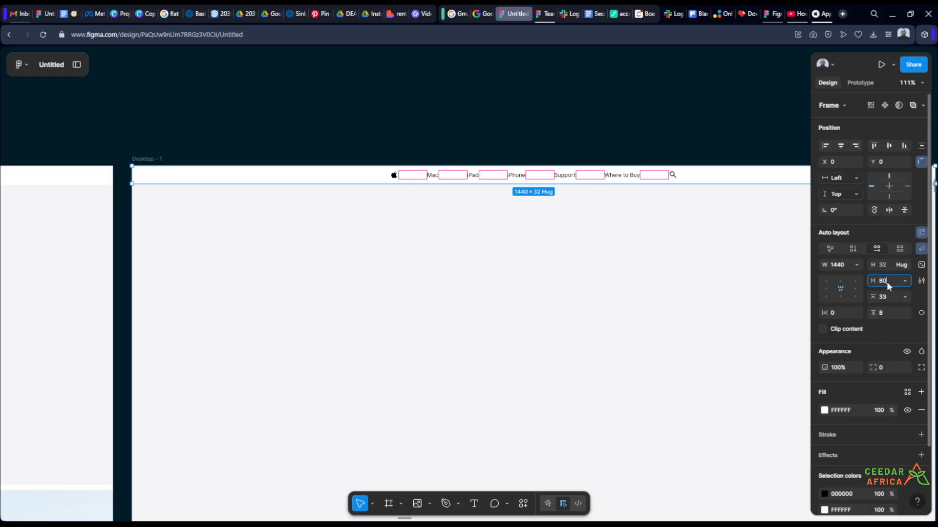
{"action": "key", "text": "Return"}
{"action": "left_click", "coordinate": [588, 122]}
Check the new navigation item spacing in Desktop - 1 against the reference page
{"action": "scroll", "coordinate": [589, 120], "scroll_direction": "down", "scroll_amount": 2}
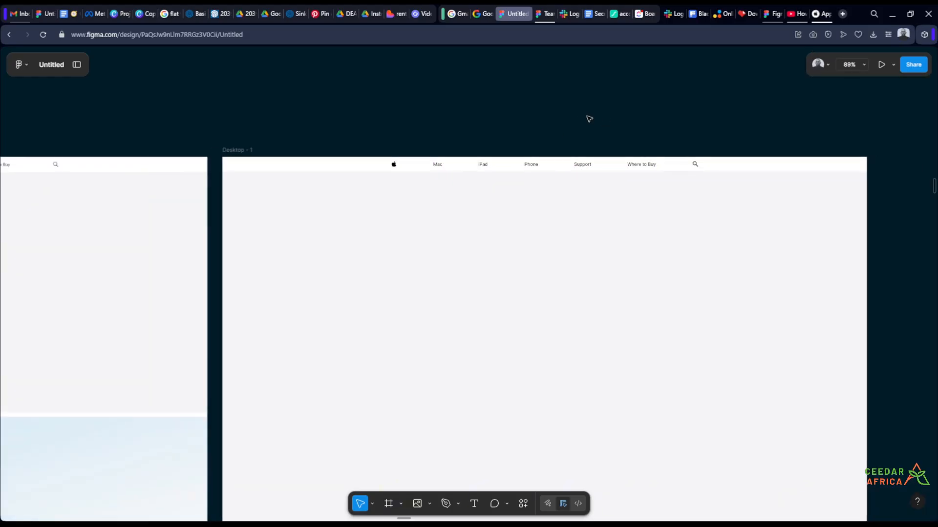
{"action": "scroll", "coordinate": [589, 119], "scroll_direction": "down", "scroll_amount": 3}
{"action": "left_click_drag", "start_coordinate": [459, 113], "coordinate": [602, 108]}
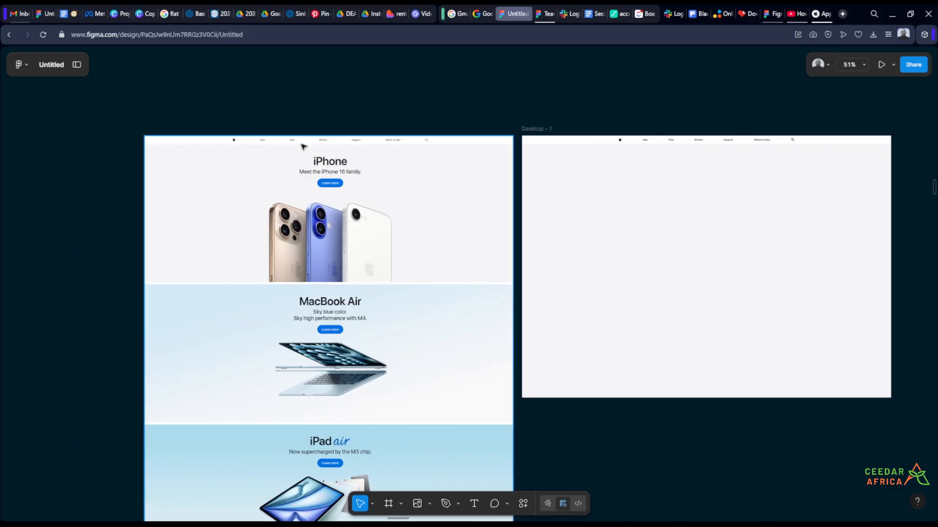
{"action": "scroll", "coordinate": [747, 119], "scroll_direction": "up", "scroll_amount": 5}
{"action": "left_click_drag", "start_coordinate": [752, 116], "coordinate": [613, 94]}
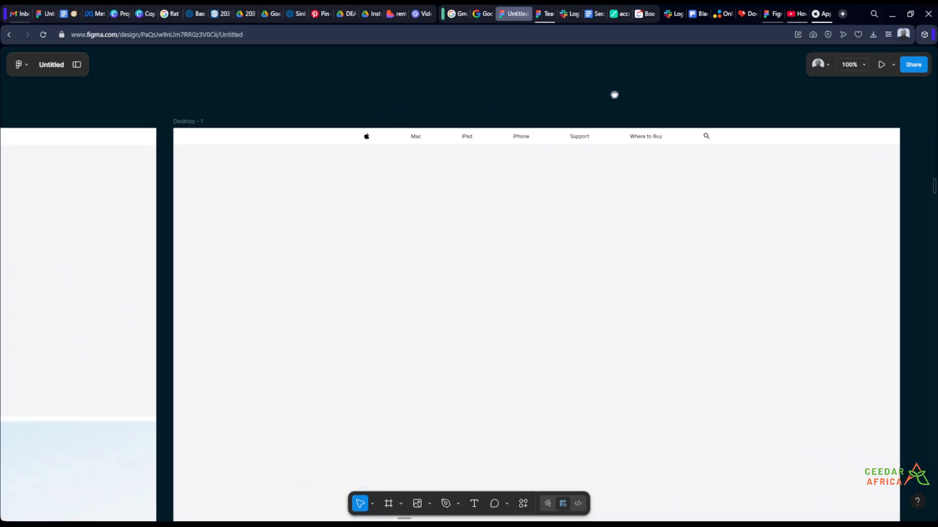
{"action": "scroll", "coordinate": [649, 112], "scroll_direction": "up", "scroll_amount": 2}
{"action": "scroll", "coordinate": [689, 80], "scroll_direction": "down", "scroll_amount": 4}
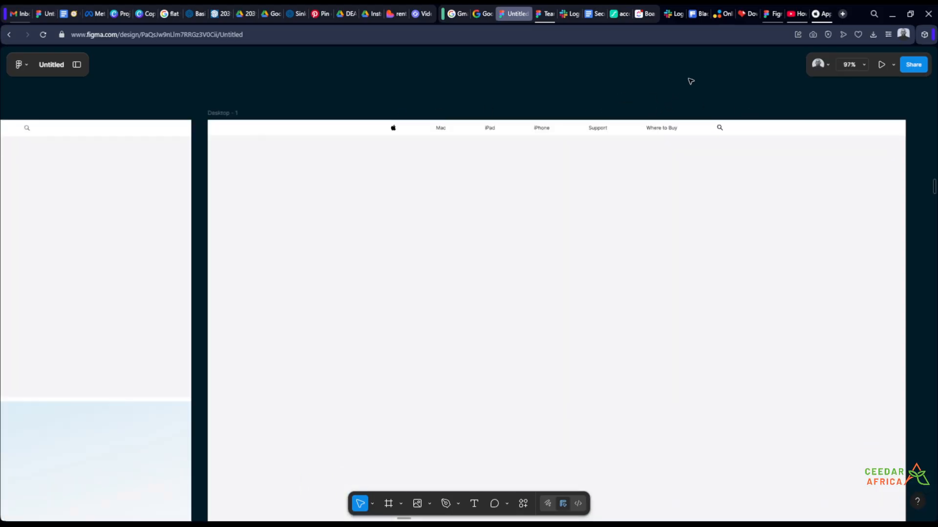
{"action": "scroll", "coordinate": [673, 73], "scroll_direction": "up", "scroll_amount": 3}
{"action": "left_click_drag", "start_coordinate": [737, 93], "coordinate": [684, 96]}
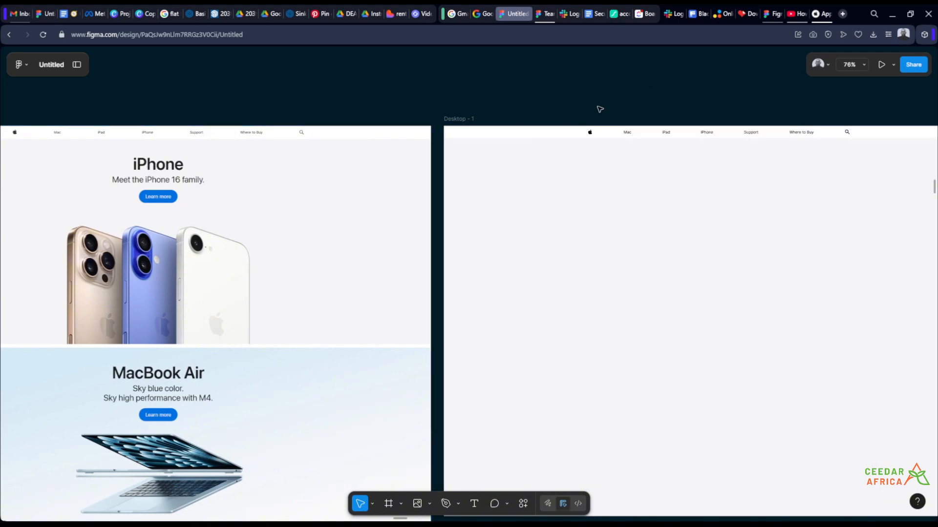
Add the text "iphone" below the navigation bar in the Desktop - 1 frame, at about X 702, Y 127
{"action": "left_click_drag", "start_coordinate": [596, 109], "coordinate": [483, 102]}
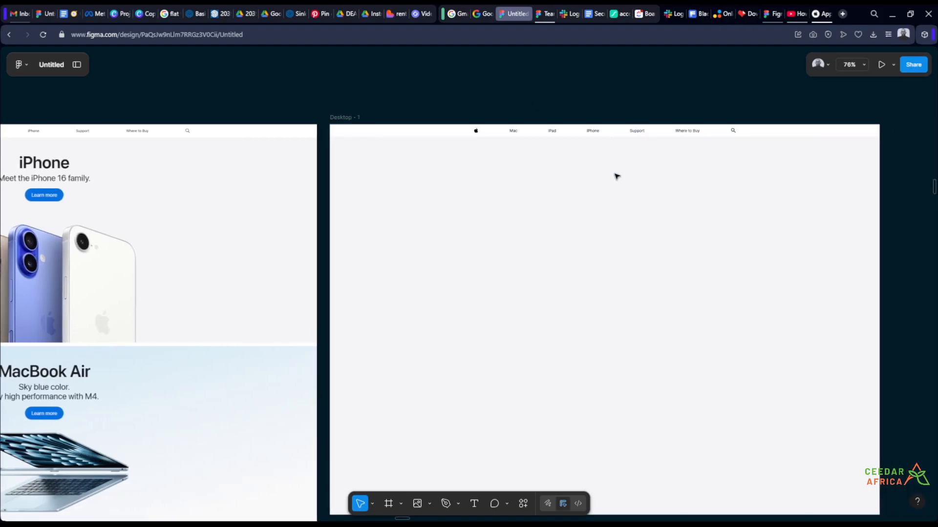
{"action": "key", "text": "t"}
{"action": "left_click", "coordinate": [598, 173]}
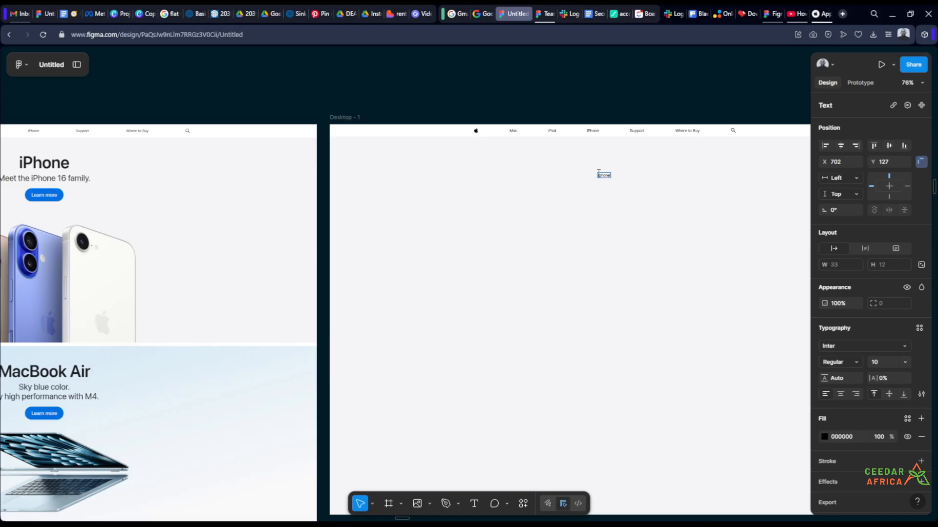
{"action": "key", "text": "Escape"}
{"action": "key", "text": "Escape"}
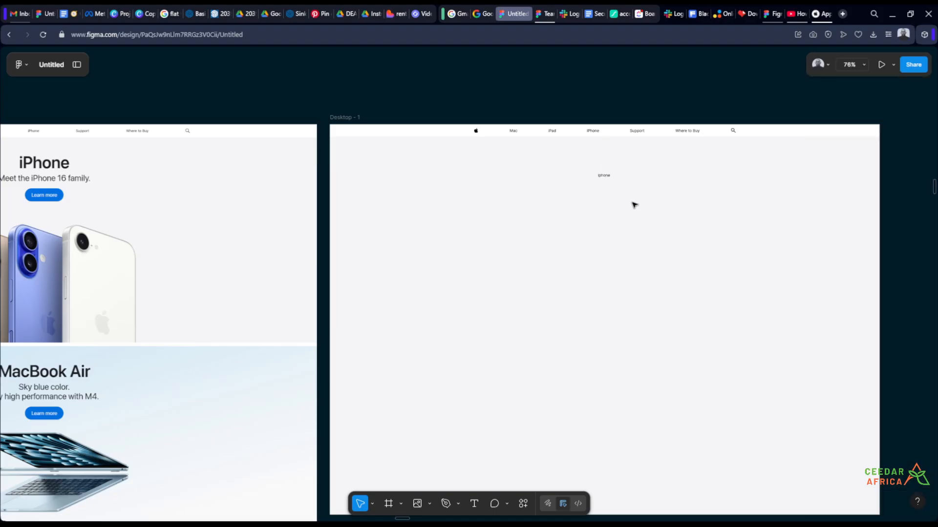
Add the text "Meet the iphone 16 family" beneath the "iphone" heading, at about X 698, Y 186
{"action": "scroll", "coordinate": [633, 202], "scroll_direction": "down", "scroll_amount": 2}
{"action": "key", "text": "t"}
{"action": "left_click", "coordinate": [602, 196]}
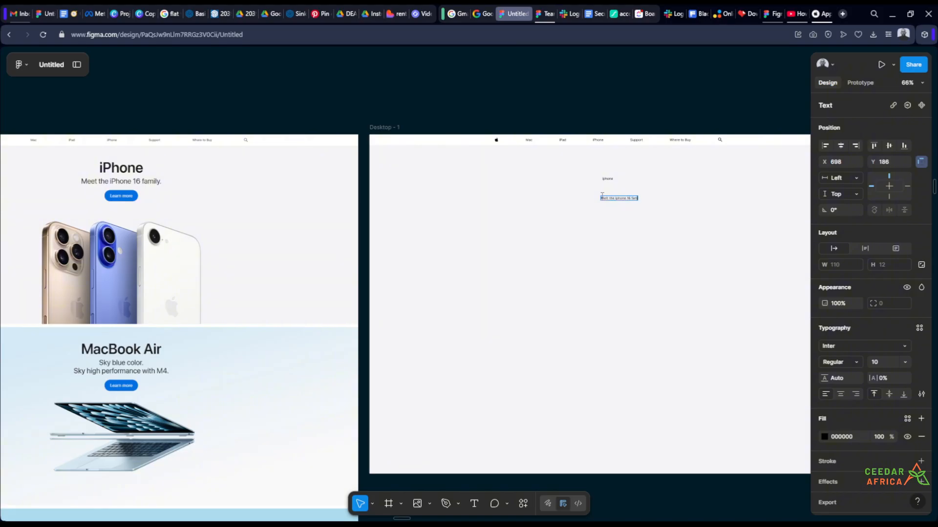
{"action": "key", "text": "Escape"}
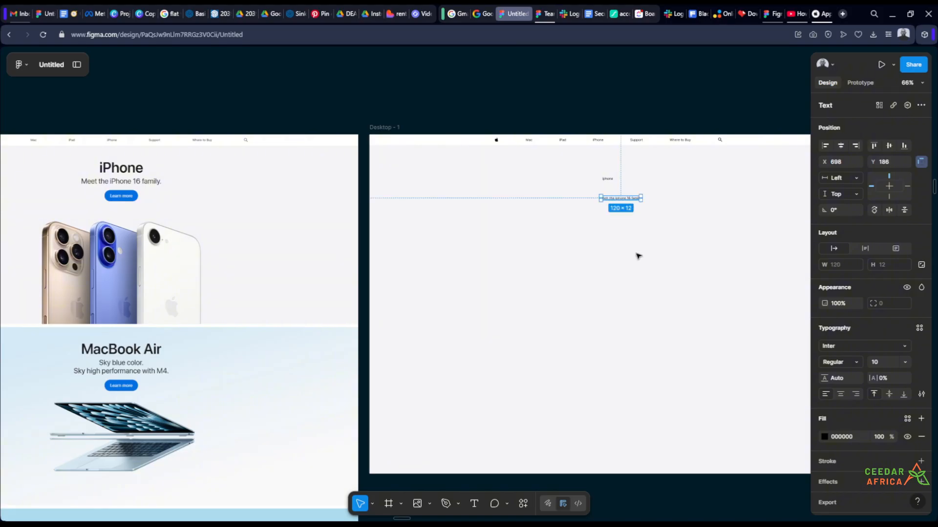
{"action": "left_click", "coordinate": [638, 256]}
Add the text "Learn more" below the subtitle in the Desktop - 1 frame, at about X 716, Y 237
{"action": "scroll", "coordinate": [106, 198], "scroll_direction": "up", "scroll_amount": 5}
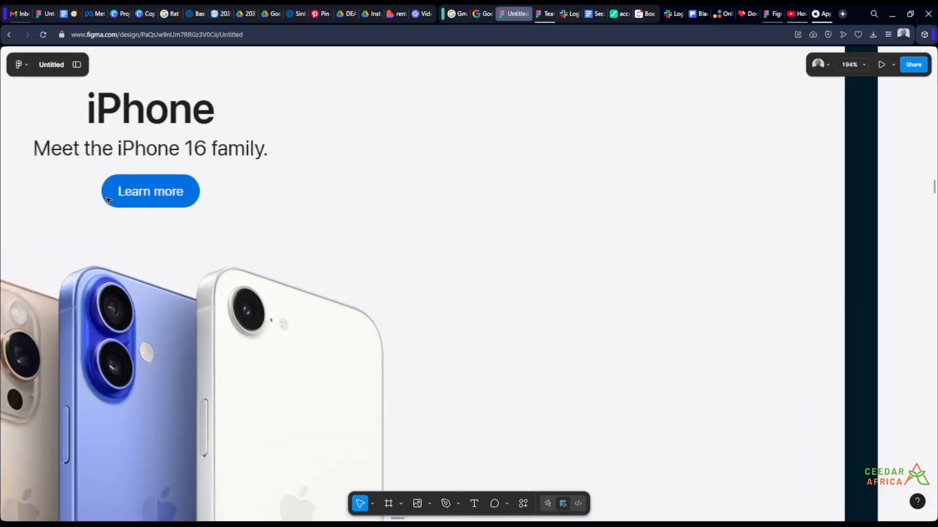
{"action": "scroll", "coordinate": [117, 196], "scroll_direction": "down", "scroll_amount": 5}
{"action": "scroll", "coordinate": [537, 197], "scroll_direction": "up", "scroll_amount": 5}
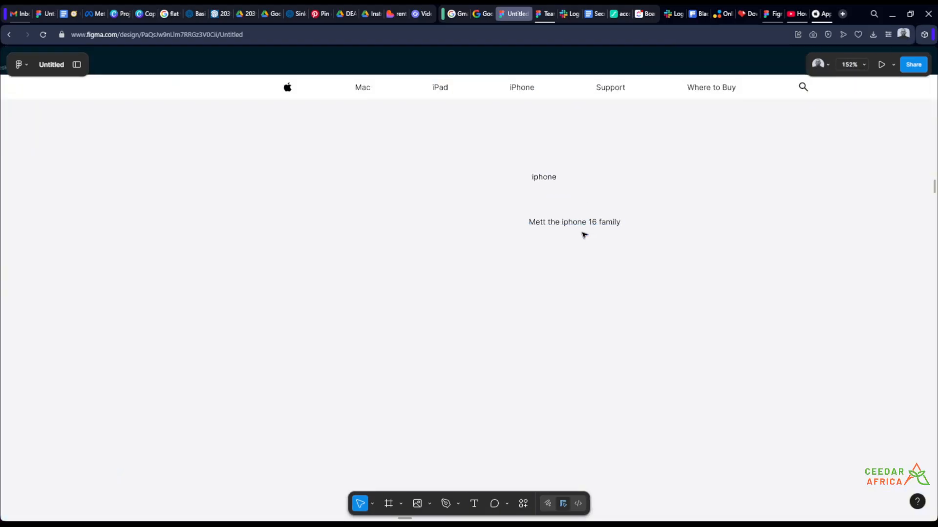
{"action": "key", "text": "t"}
{"action": "left_click", "coordinate": [543, 258]}
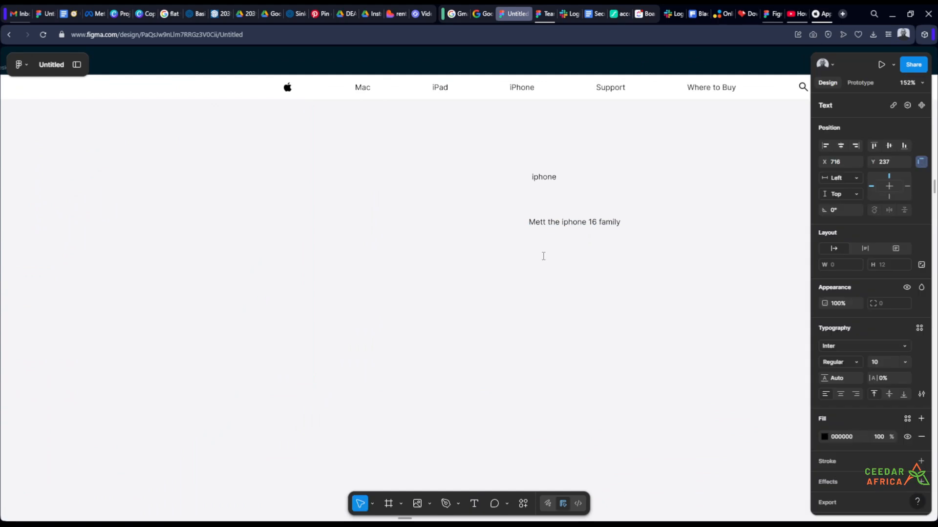
{"action": "type", "text": "Learn more"}
{"action": "left_click", "coordinate": [601, 279]}
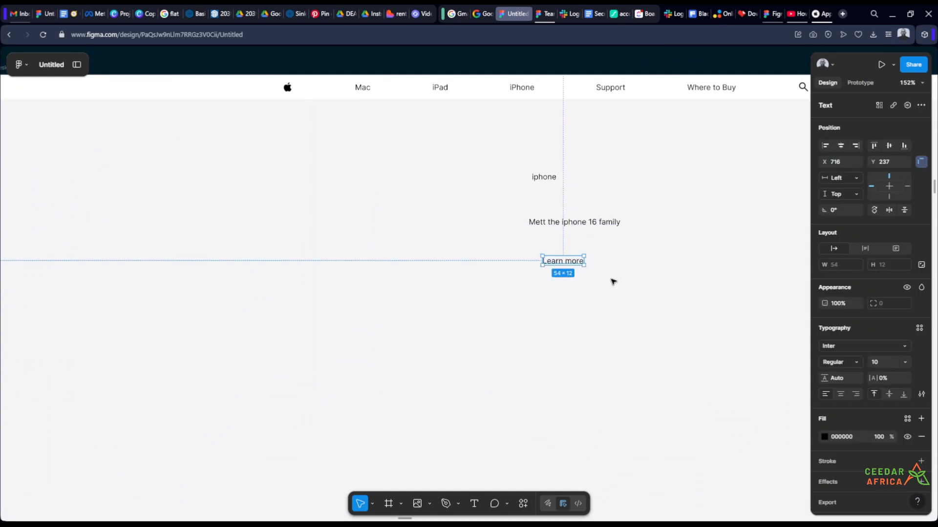
{"action": "scroll", "coordinate": [614, 281], "scroll_direction": "down", "scroll_amount": 1}
{"action": "left_click", "coordinate": [650, 229]}
Set the "iphone" heading in Desktop - 1 to font size 32 and Bold weight
{"action": "scroll", "coordinate": [586, 206], "scroll_direction": "up", "scroll_amount": 3}
{"action": "left_click", "coordinate": [562, 209]}
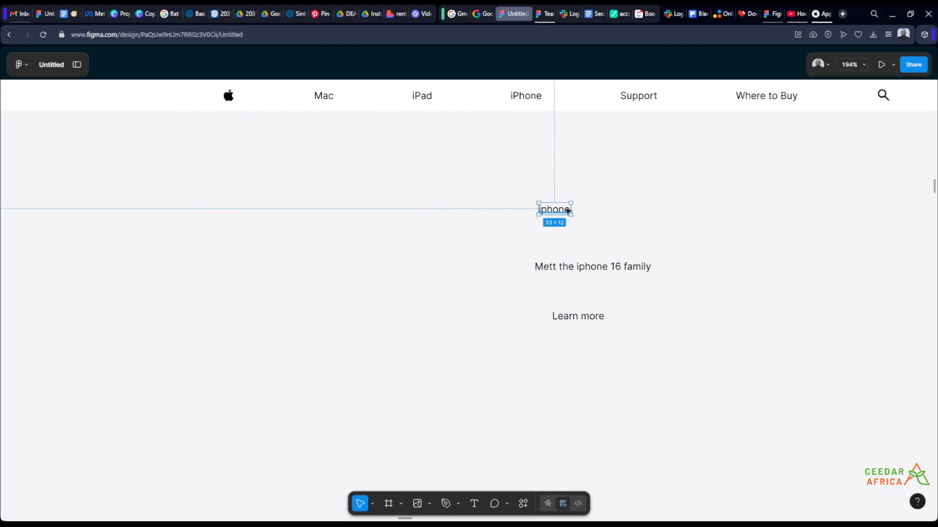
{"action": "left_click", "coordinate": [905, 362]}
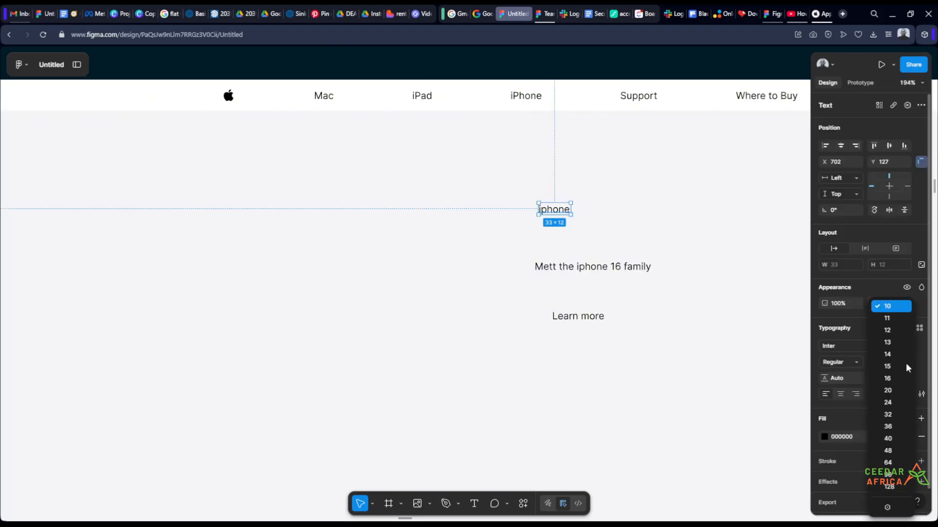
{"action": "left_click", "coordinate": [888, 415]}
{"action": "scroll", "coordinate": [655, 219], "scroll_direction": "down", "scroll_amount": 5}
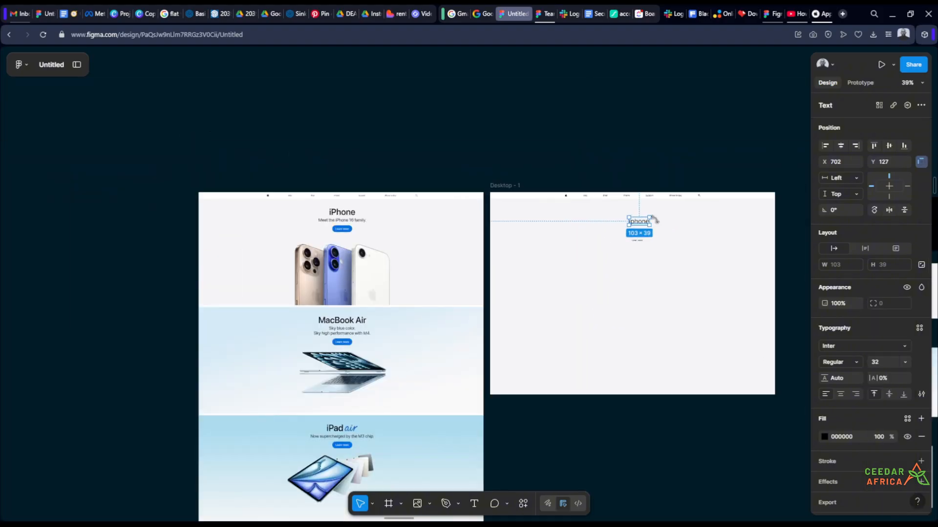
{"action": "scroll", "coordinate": [654, 220], "scroll_direction": "up", "scroll_amount": 3}
{"action": "left_click", "coordinate": [855, 365]}
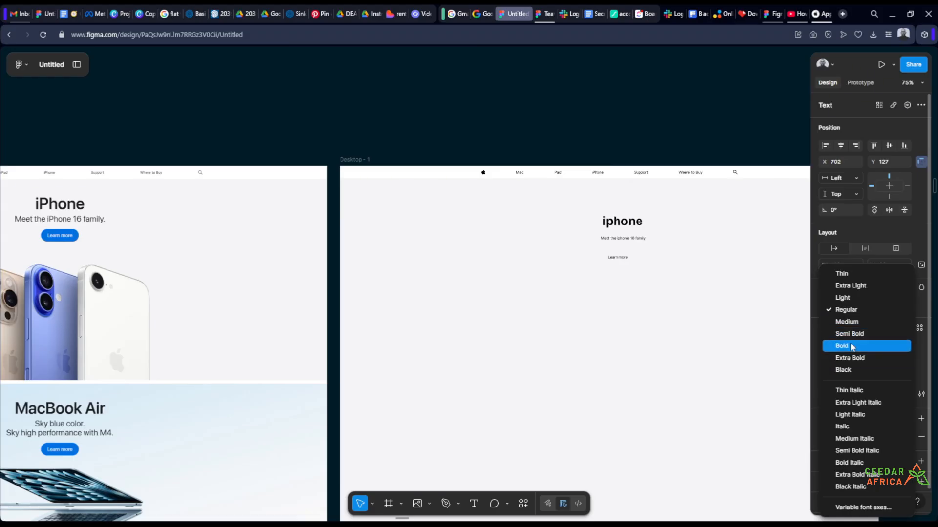
{"action": "left_click", "coordinate": [852, 347]}
Correct the capitalisation of the heading text in Desktop - 1 to "iPhone"
{"action": "scroll", "coordinate": [617, 218], "scroll_direction": "up", "scroll_amount": 5}
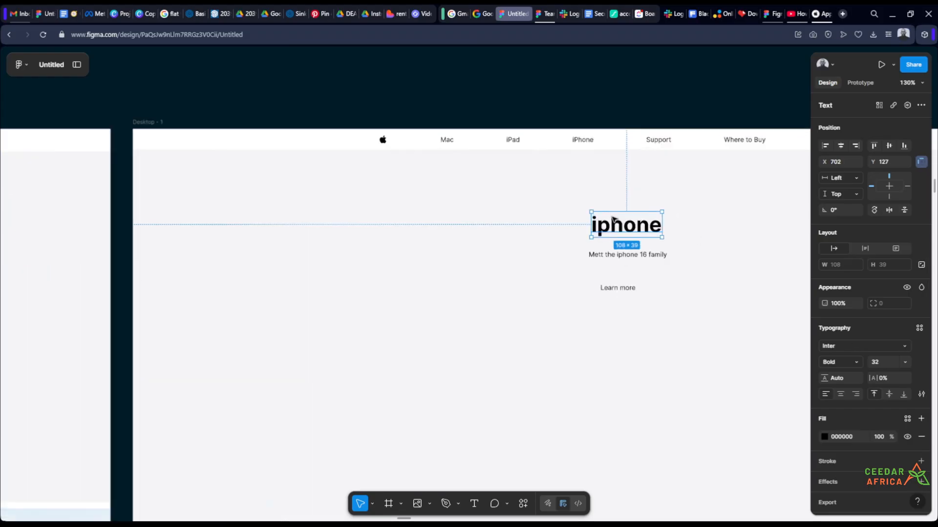
{"action": "double_click", "coordinate": [613, 232]}
{"action": "left_click", "coordinate": [613, 233]}
{"action": "key", "text": "BackSpace"}
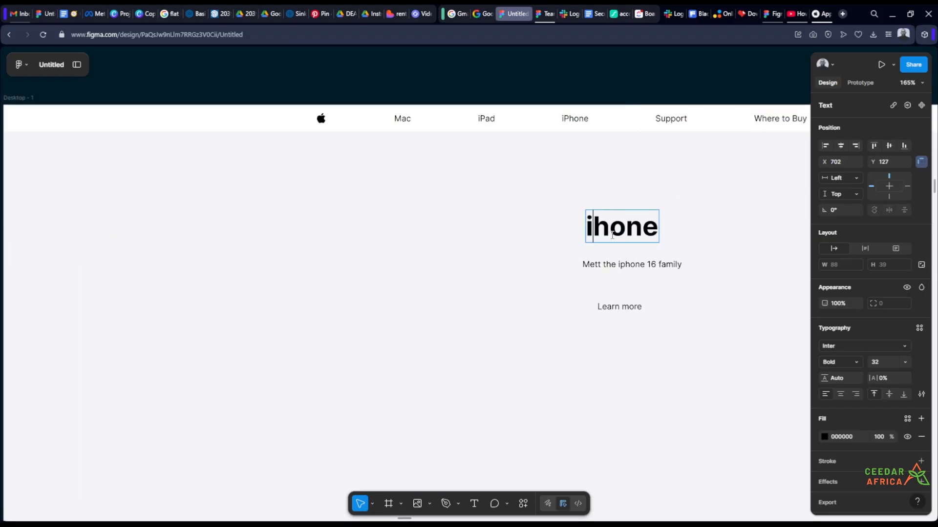
{"action": "type", "text": "O"}
{"action": "key", "text": "BackSpace"}
{"action": "type", "text": "P"}
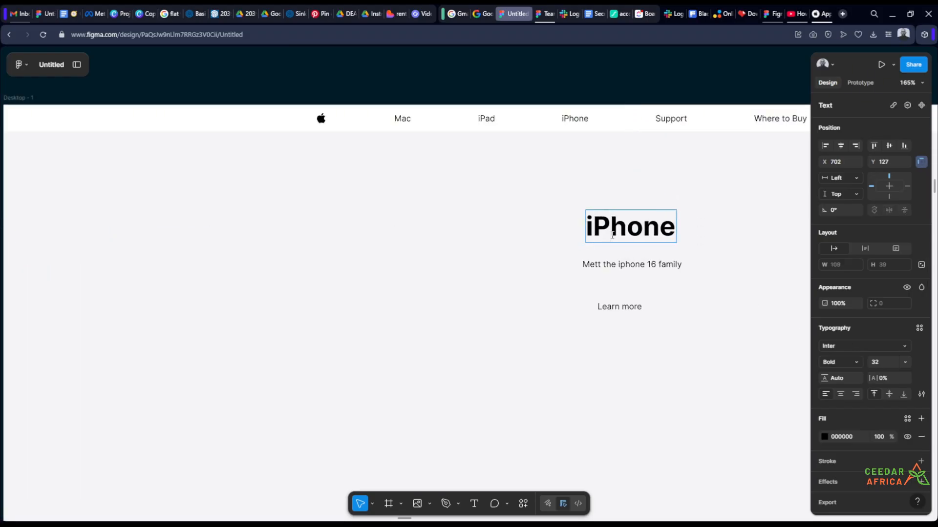
{"action": "key", "text": "Escape"}
{"action": "key", "text": "Escape"}
Try font sizes 36 and 40 on the "iPhone" heading and compare it with the reference page
{"action": "scroll", "coordinate": [715, 169], "scroll_direction": "down", "scroll_amount": 5}
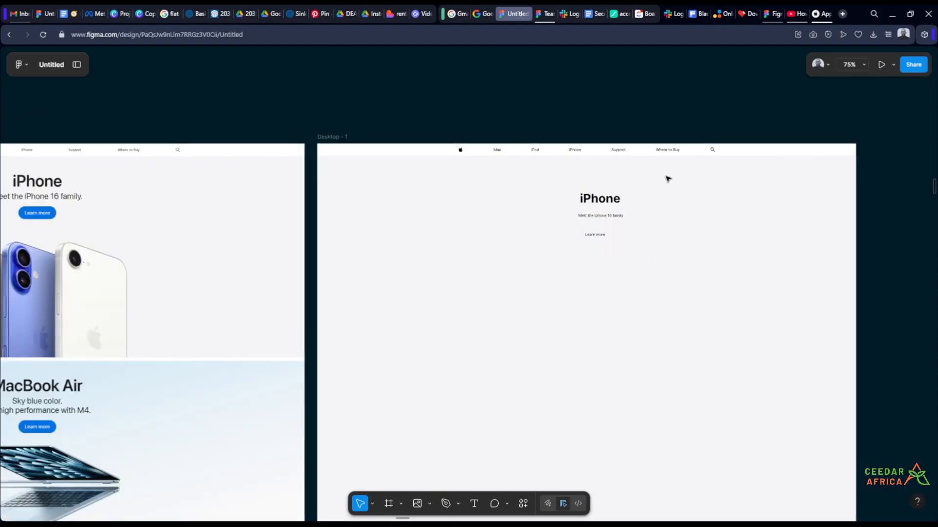
{"action": "scroll", "coordinate": [666, 176], "scroll_direction": "down", "scroll_amount": 1}
{"action": "scroll", "coordinate": [620, 180], "scroll_direction": "up", "scroll_amount": 2}
{"action": "left_click", "coordinate": [610, 203]}
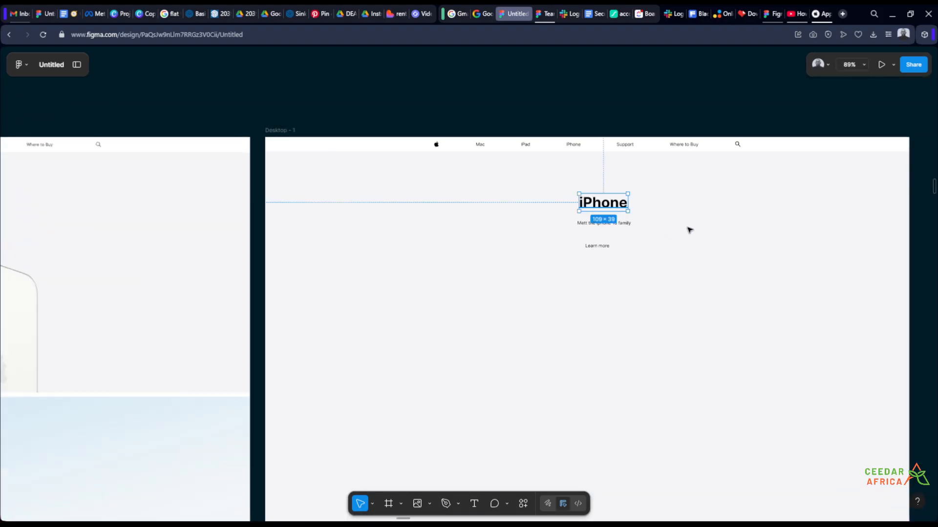
{"action": "left_click", "coordinate": [905, 362]}
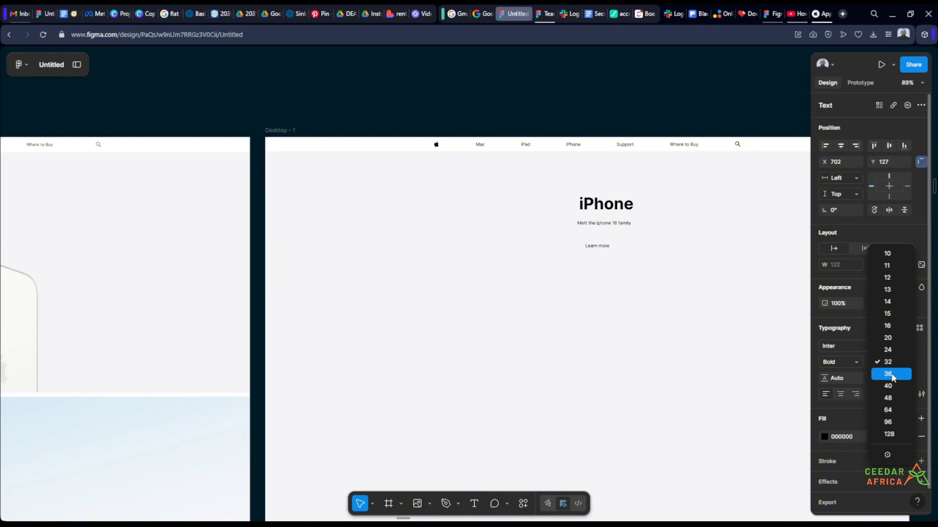
{"action": "left_click", "coordinate": [891, 375]}
{"action": "left_click", "coordinate": [904, 361]}
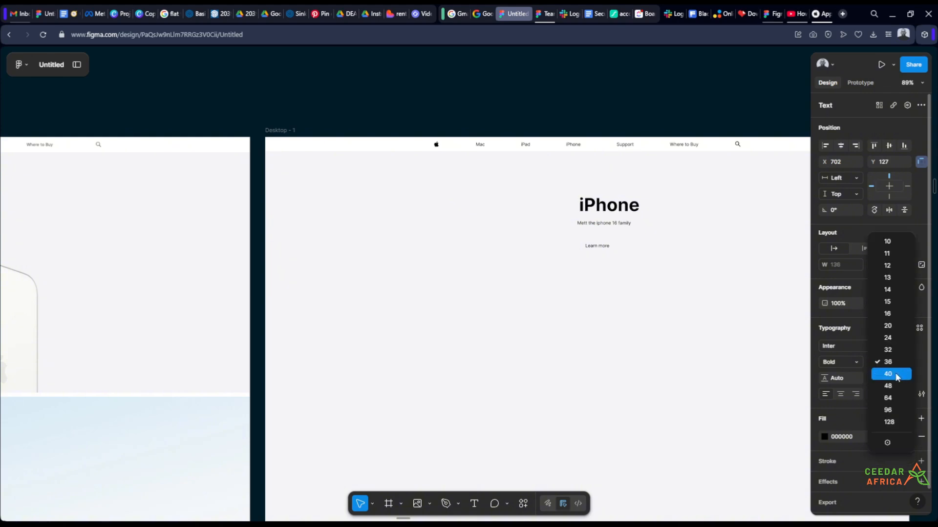
{"action": "left_click", "coordinate": [897, 375]}
{"action": "scroll", "coordinate": [616, 200], "scroll_direction": "down", "scroll_amount": 3}
{"action": "scroll", "coordinate": [616, 199], "scroll_direction": "up", "scroll_amount": 3}
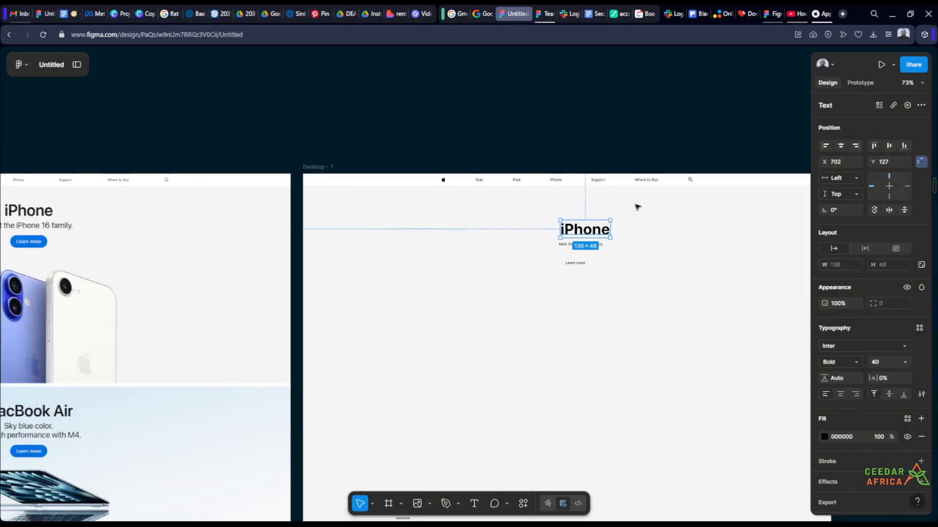
{"action": "left_click", "coordinate": [640, 207]}
{"action": "scroll", "coordinate": [687, 206], "scroll_direction": "down", "scroll_amount": 2}
{"action": "scroll", "coordinate": [650, 211], "scroll_direction": "up", "scroll_amount": 1}
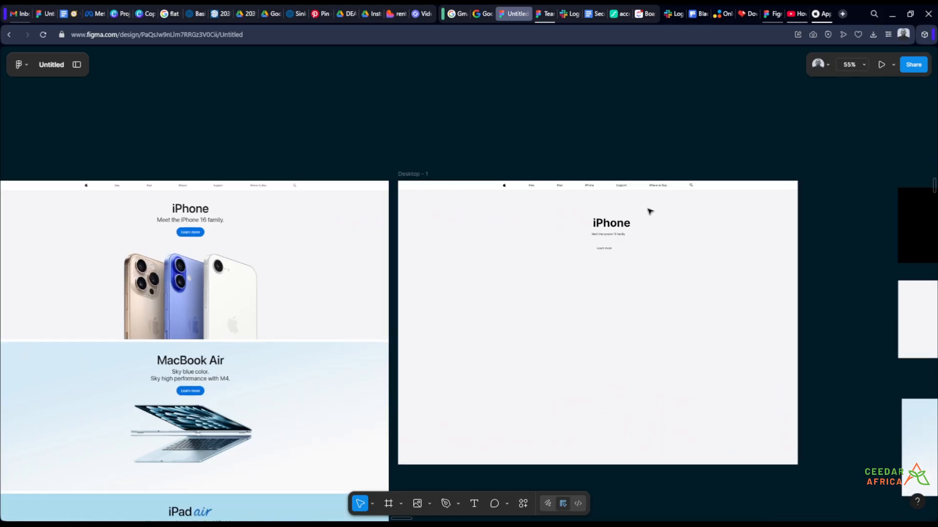
Set the font size of the "iPhone" heading in Desktop - 1 to 42
{"action": "scroll", "coordinate": [638, 206], "scroll_direction": "up", "scroll_amount": 3}
{"action": "left_click", "coordinate": [616, 238]}
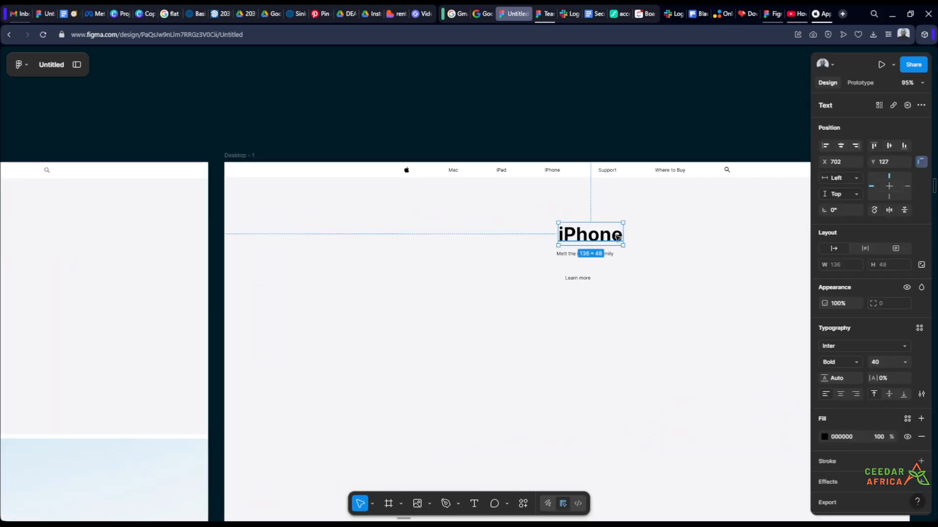
{"action": "left_click", "coordinate": [905, 362]}
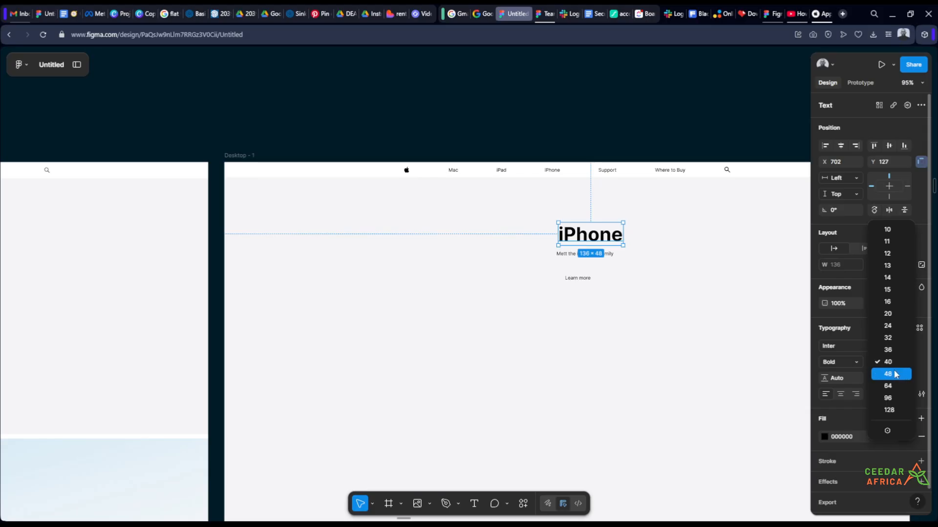
{"action": "left_click", "coordinate": [893, 363]}
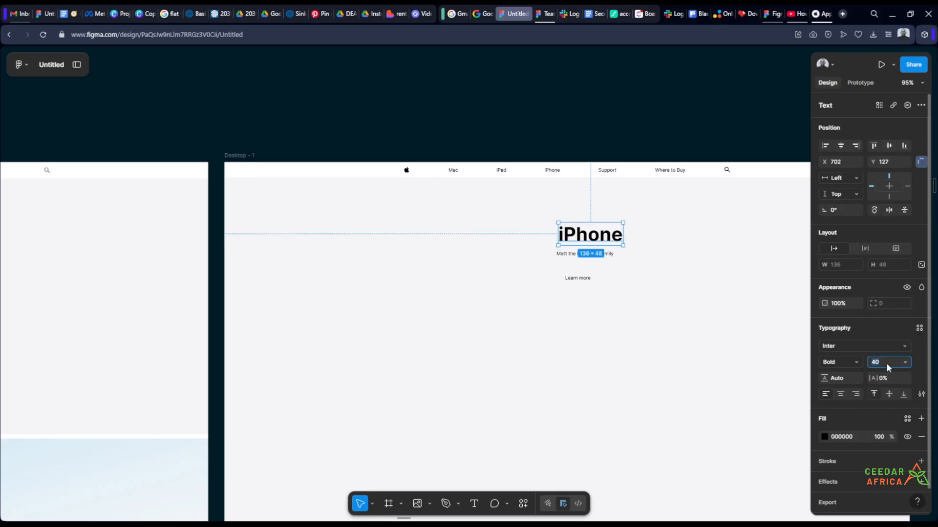
{"action": "key", "text": "Return"}
{"action": "left_click", "coordinate": [710, 305]}
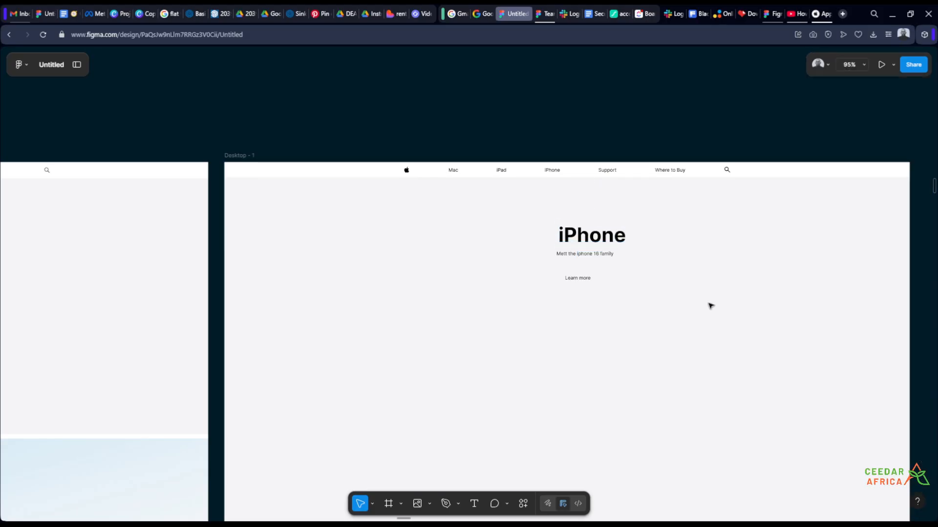
Set the font size of the iPhone 16 family subtitle to 20 and compare it with the reference page
{"action": "scroll", "coordinate": [714, 195], "scroll_direction": "down", "scroll_amount": 5}
{"action": "scroll", "coordinate": [685, 199], "scroll_direction": "up", "scroll_amount": 5}
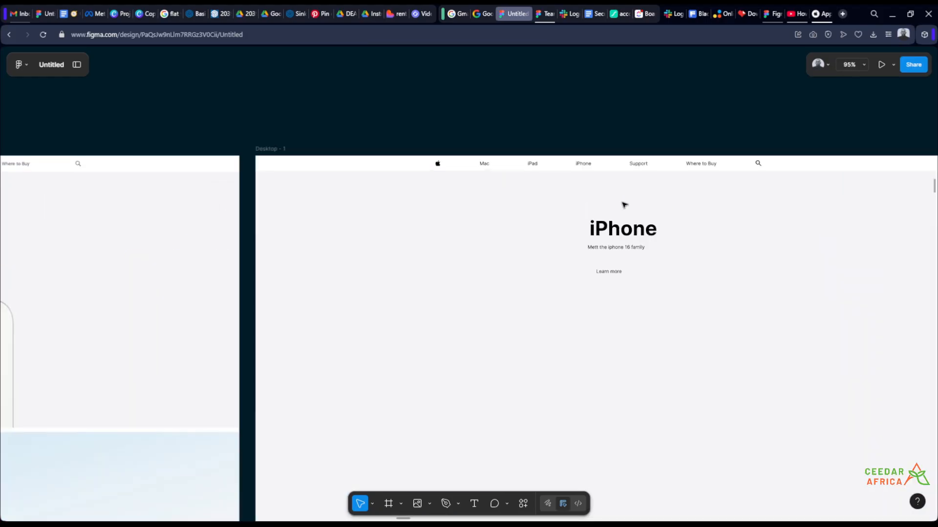
{"action": "scroll", "coordinate": [842, 192], "scroll_direction": "right", "scroll_amount": 3}
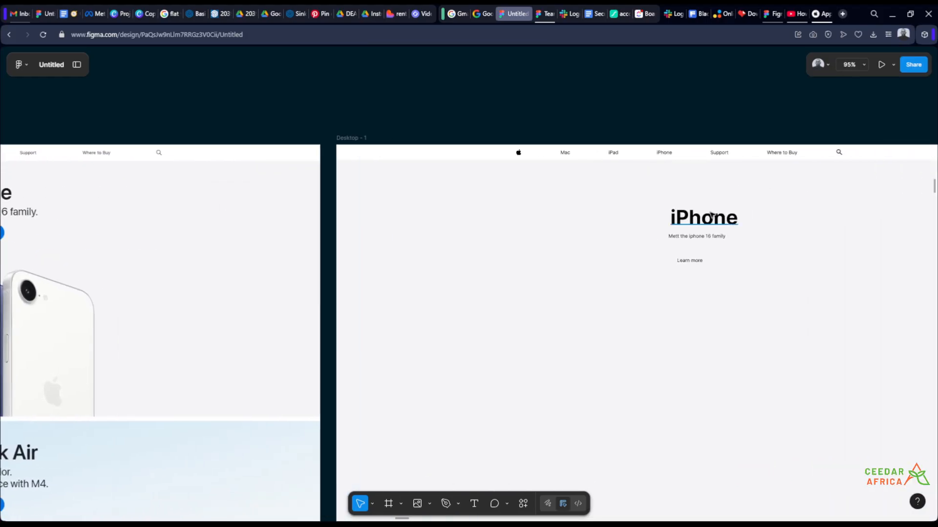
{"action": "left_click", "coordinate": [697, 236]}
{"action": "left_click", "coordinate": [904, 362]}
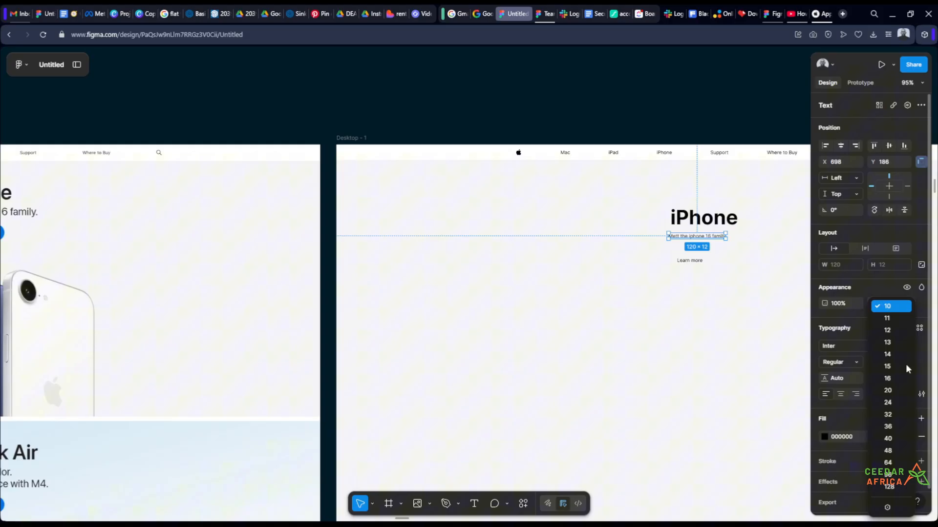
{"action": "left_click", "coordinate": [891, 392]}
{"action": "left_click", "coordinate": [706, 361]}
{"action": "scroll", "coordinate": [767, 282], "scroll_direction": "down", "scroll_amount": 3}
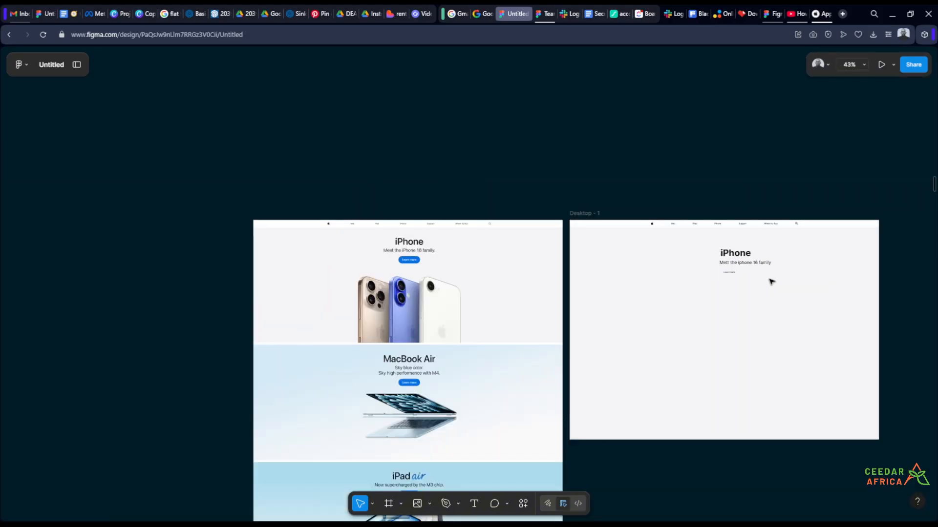
{"action": "scroll", "coordinate": [779, 276], "scroll_direction": "up", "scroll_amount": 4}
Move the "Learn more" text down, leaving a gap of about 154 beneath the subtitle
{"action": "left_click", "coordinate": [674, 218]}
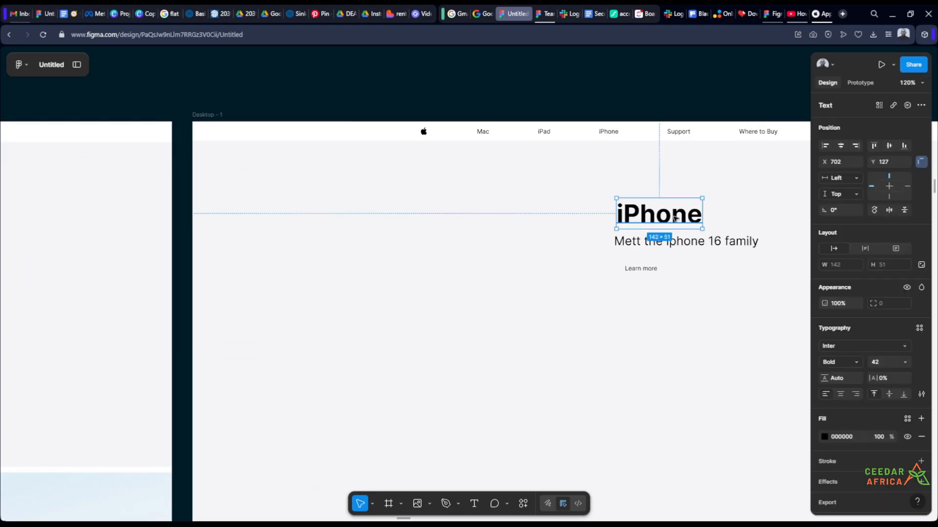
{"action": "left_click", "coordinate": [680, 275]}
{"action": "left_click_drag", "start_coordinate": [660, 272], "coordinate": [664, 345]}
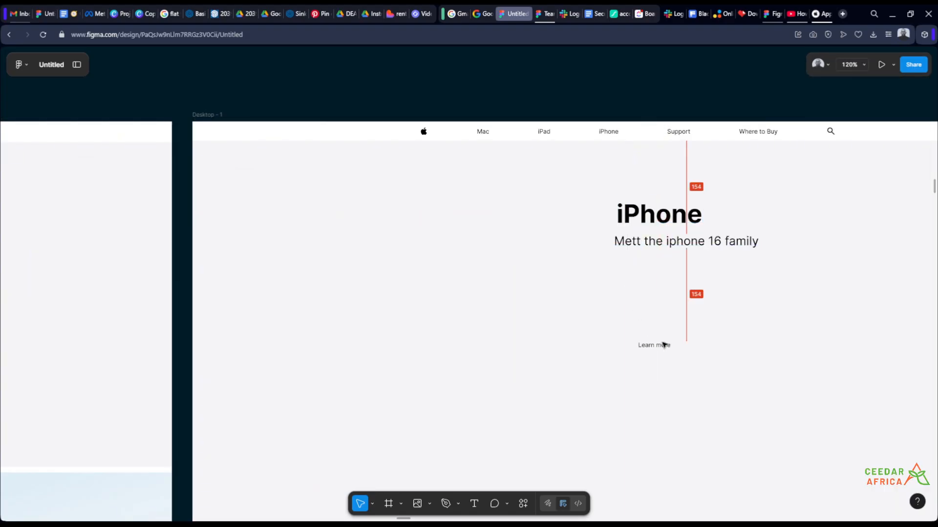
{"action": "left_click", "coordinate": [750, 297]}
Combine the "iPhone" heading and its subtitle in a vertical auto layout frame with centred alignment
{"action": "left_click", "coordinate": [677, 223]}
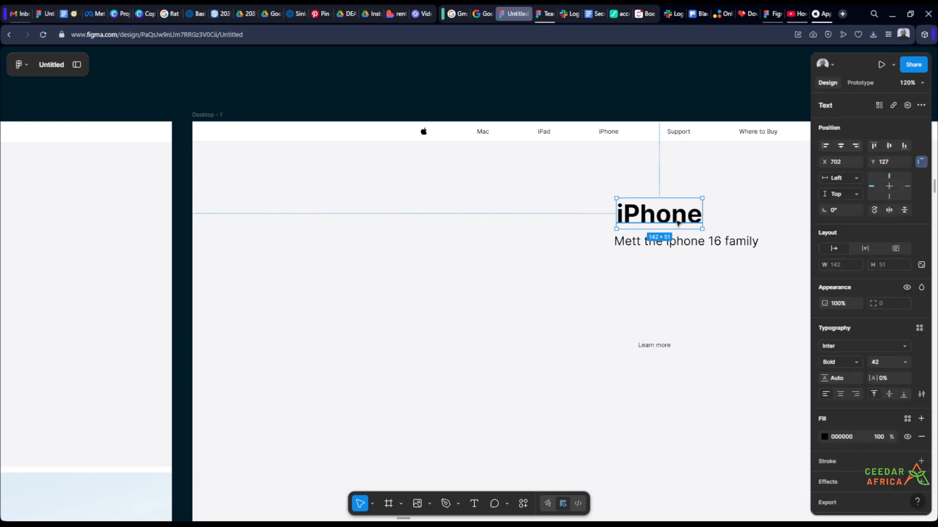
{"action": "left_click", "coordinate": [702, 244], "text": "shift"}
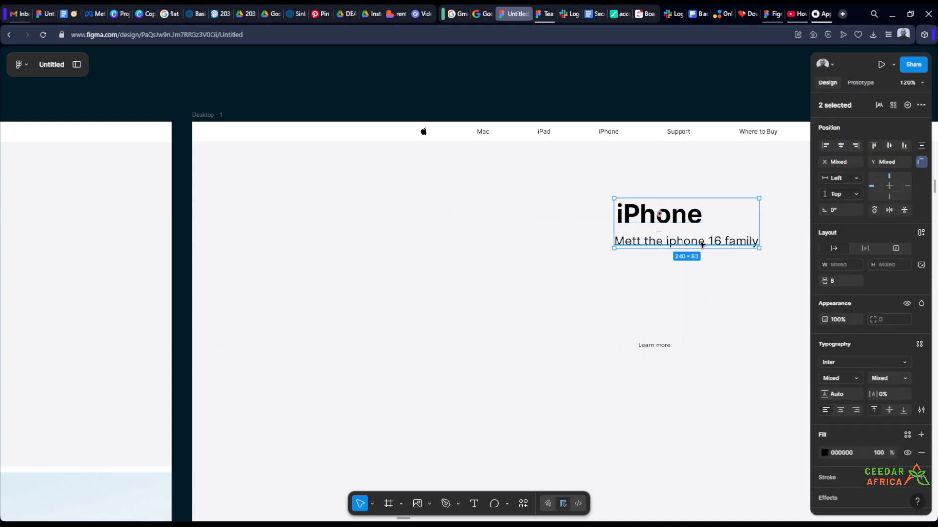
{"action": "key", "text": "shift+a"}
{"action": "scroll", "coordinate": [567, 235], "scroll_direction": "down", "scroll_amount": 5}
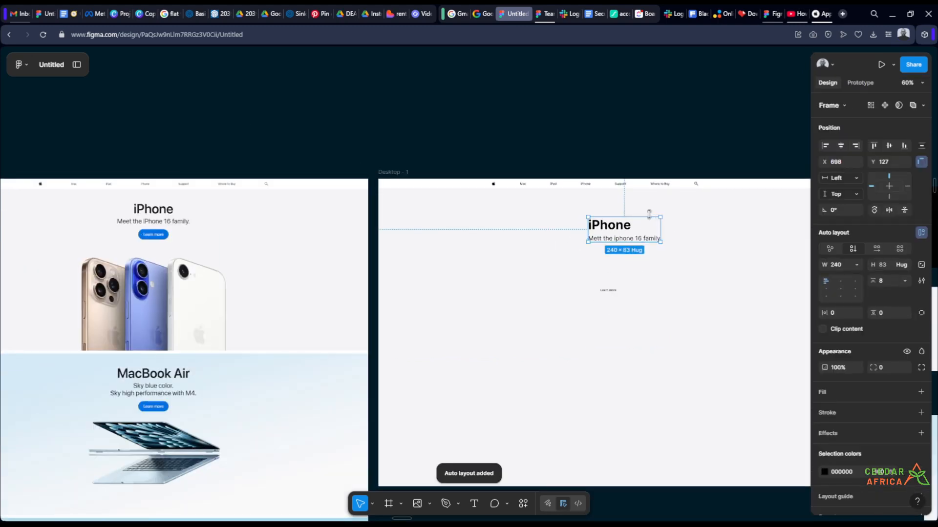
{"action": "scroll", "coordinate": [649, 213], "scroll_direction": "up", "scroll_amount": 5}
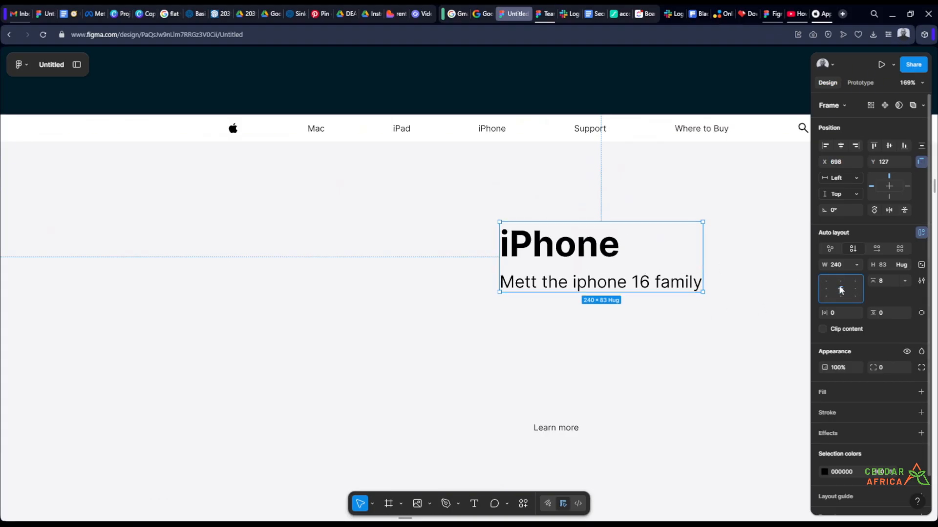
{"action": "scroll", "coordinate": [715, 243], "scroll_direction": "up", "scroll_amount": 3}
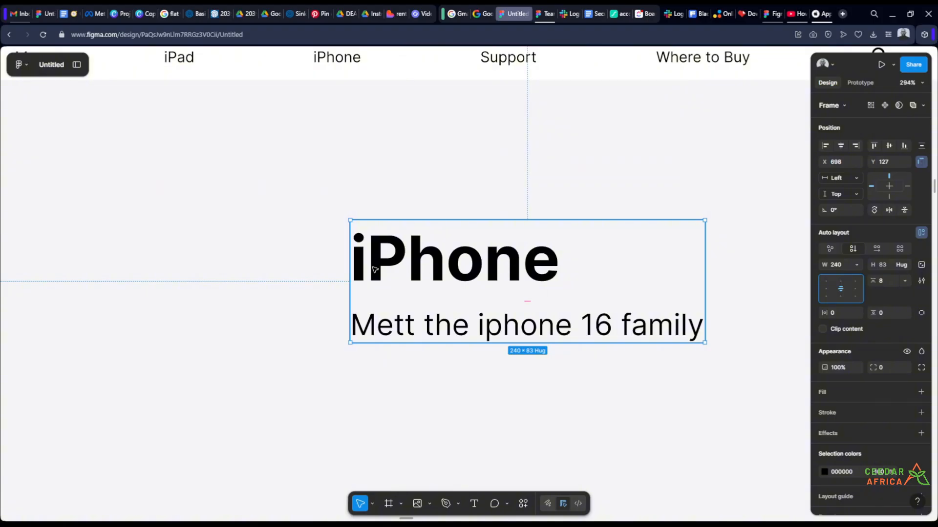
Try centre-aligning the text of the "iPhone" heading inside its auto layout frame, and return it to left alignment
{"action": "left_click", "coordinate": [513, 381]}
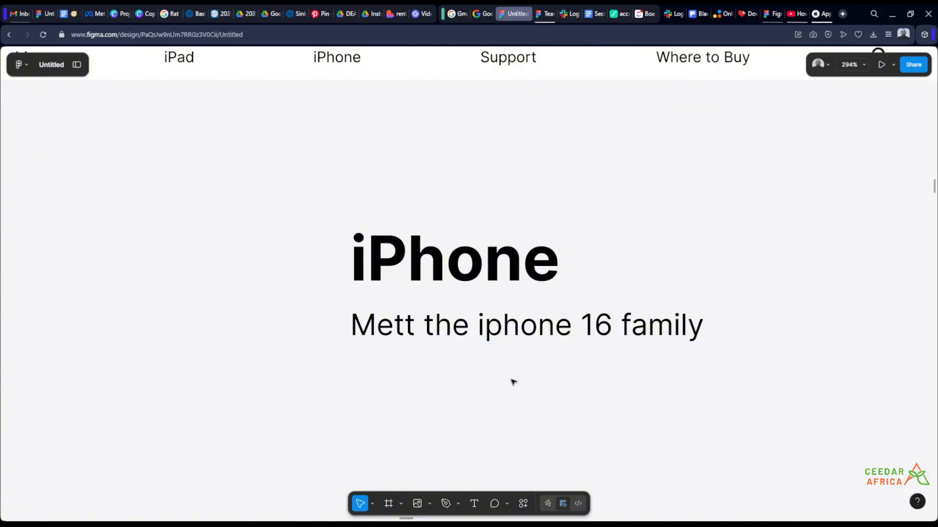
{"action": "left_click", "coordinate": [533, 272]}
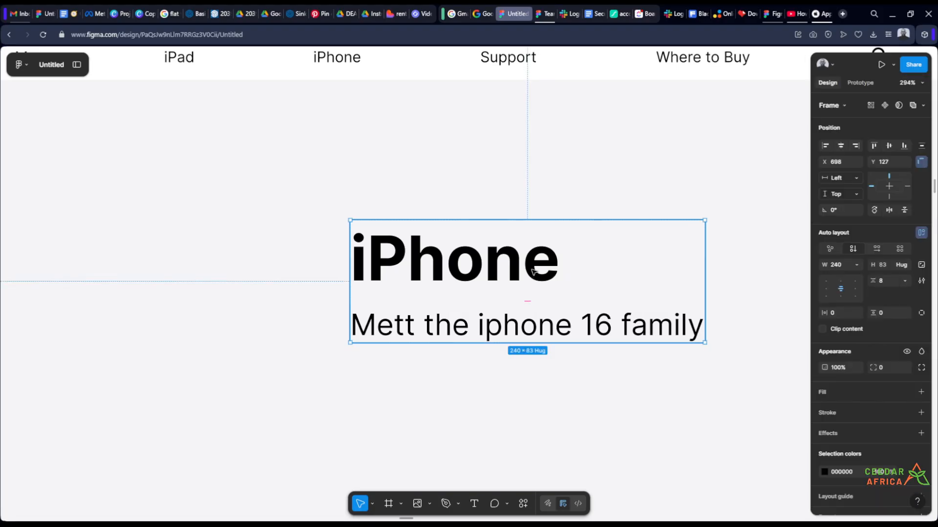
{"action": "double_click", "coordinate": [483, 257]}
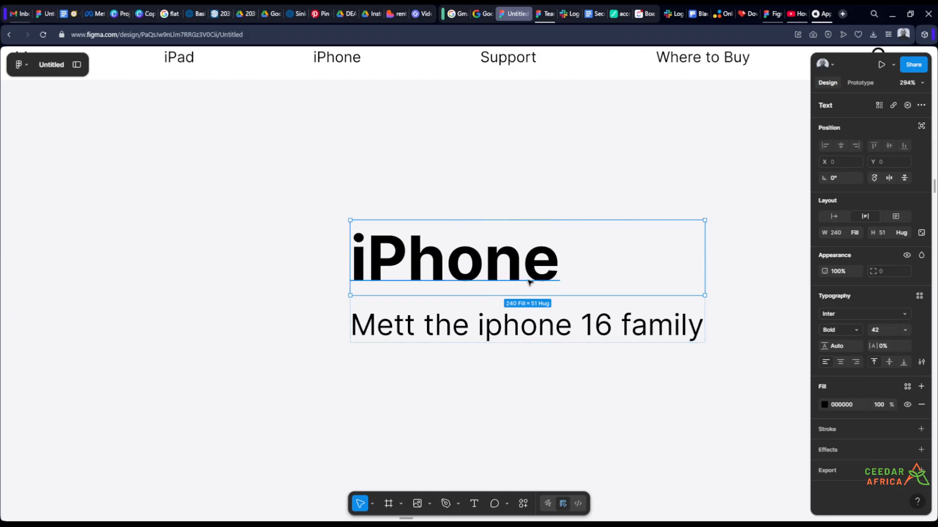
{"action": "left_click", "coordinate": [839, 364]}
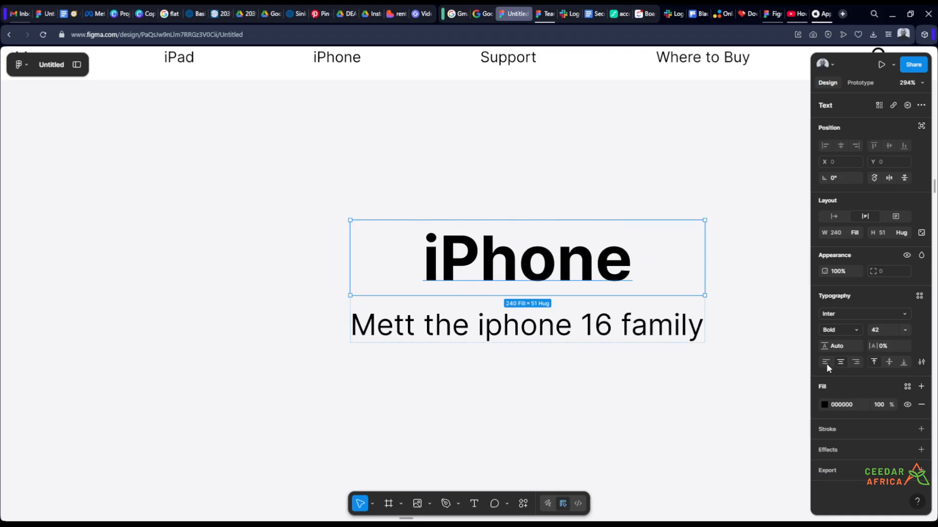
{"action": "left_click", "coordinate": [827, 364]}
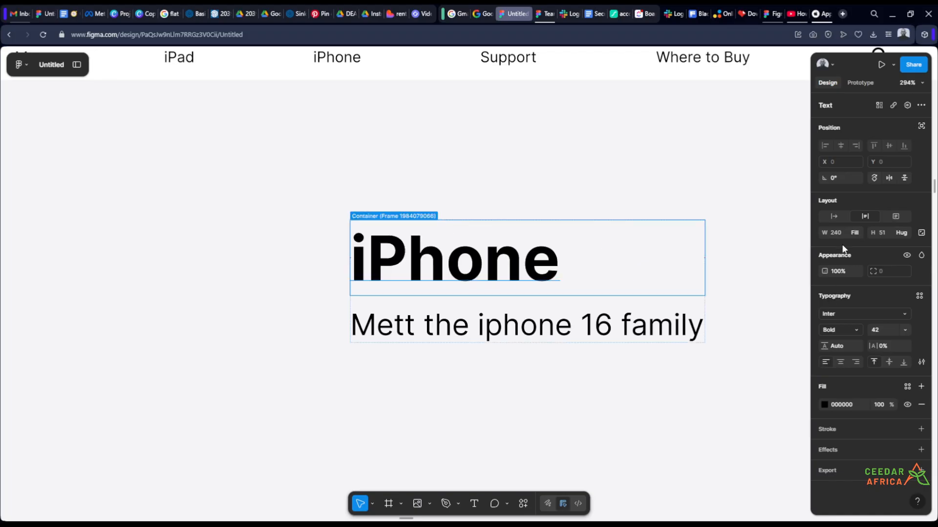
Try the heading's width as Hug contents, and return it to Fill container
{"action": "left_click", "coordinate": [856, 232]}
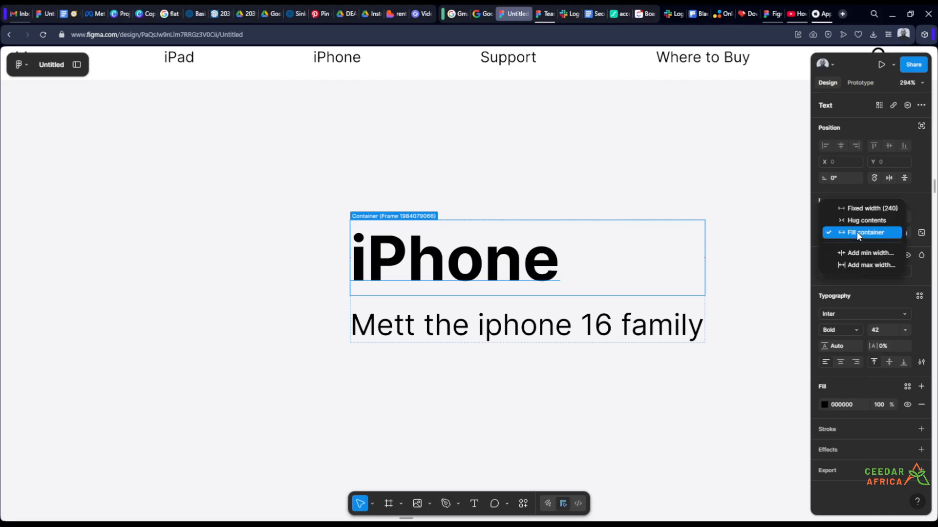
{"action": "left_click", "coordinate": [852, 222]}
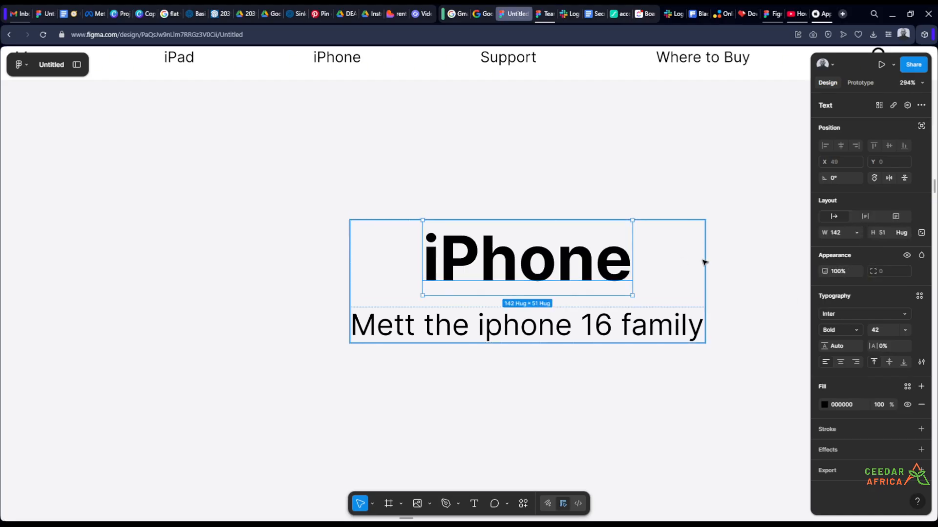
{"action": "left_click", "coordinate": [857, 233]}
{"action": "left_click", "coordinate": [832, 242]}
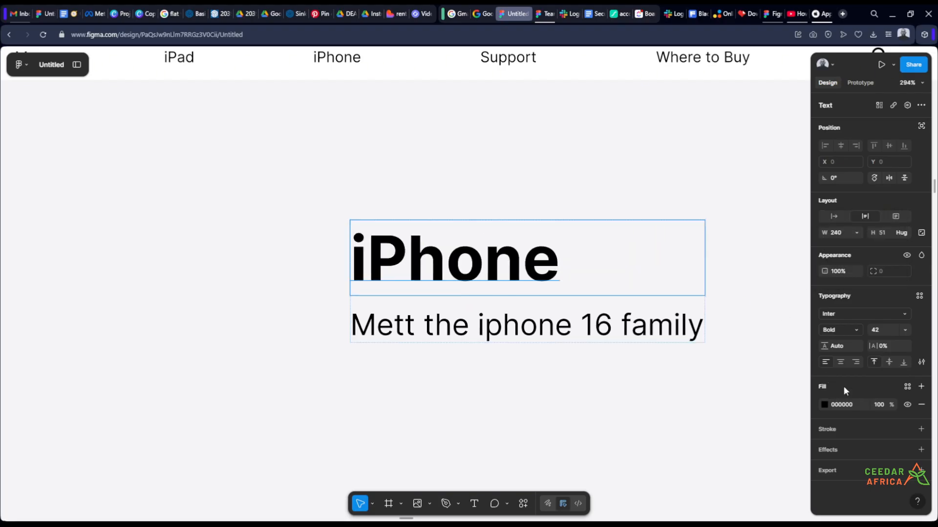
Centre-align the text of the "iPhone" heading and compare the hero section with the reference page
{"action": "left_click", "coordinate": [842, 360]}
{"action": "left_click", "coordinate": [784, 276]}
{"action": "scroll", "coordinate": [611, 175], "scroll_direction": "down", "scroll_amount": 10}
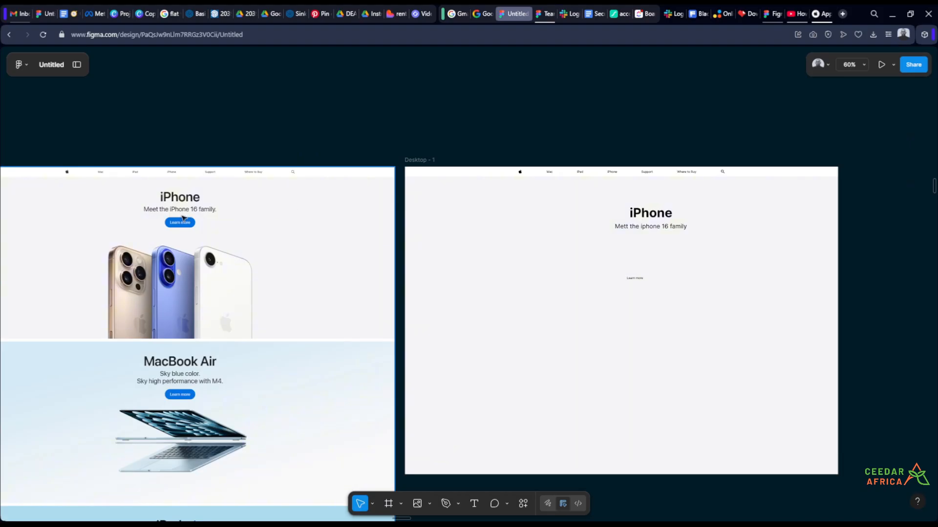
{"action": "scroll", "coordinate": [183, 218], "scroll_direction": "up", "scroll_amount": 5}
{"action": "scroll", "coordinate": [175, 218], "scroll_direction": "down", "scroll_amount": 5}
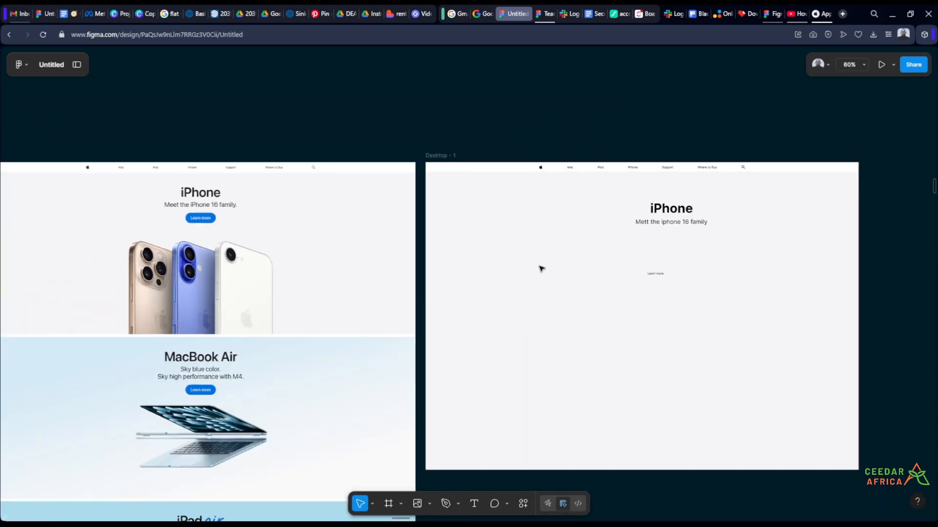
{"action": "scroll", "coordinate": [688, 271], "scroll_direction": "up", "scroll_amount": 8}
Wrap the "Learn more" text in an auto layout frame and compare it with the reference page's button
{"action": "left_click", "coordinate": [633, 283]}
{"action": "scroll", "coordinate": [630, 286], "scroll_direction": "up", "scroll_amount": 5}
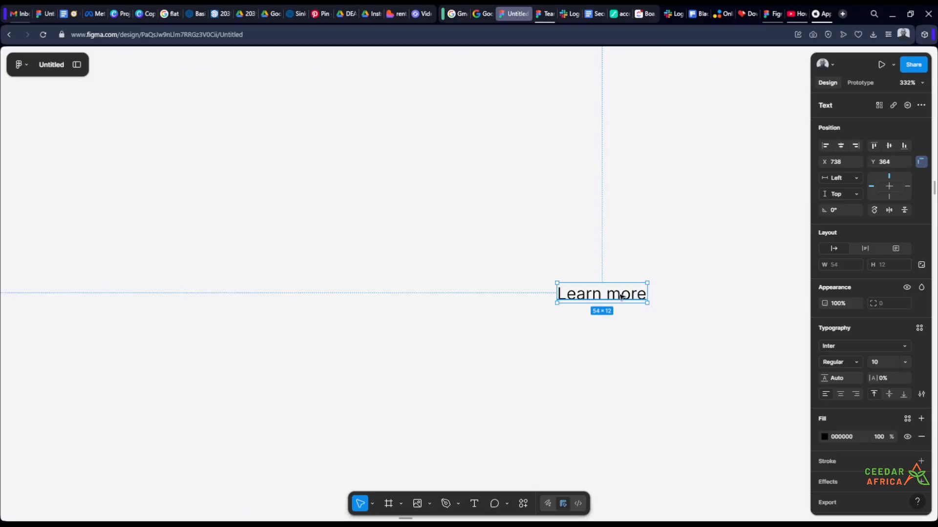
{"action": "key", "text": "shift+a"}
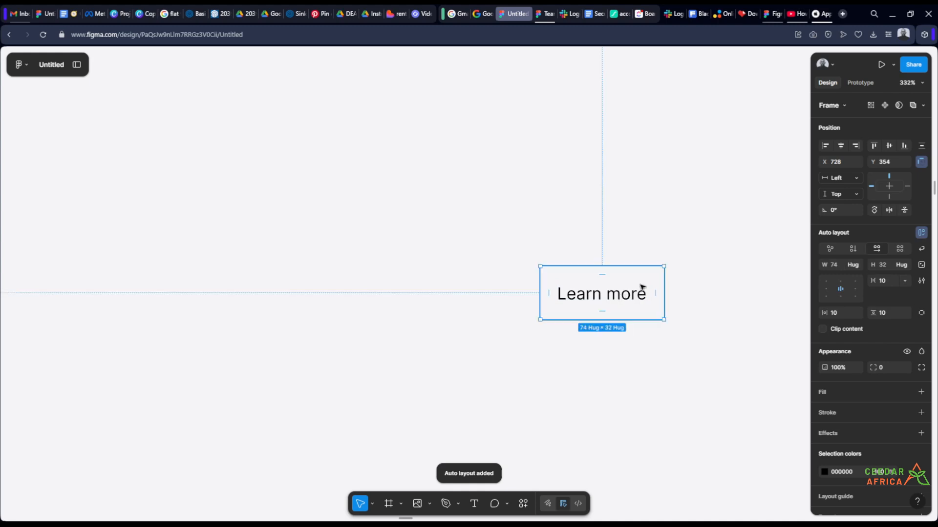
{"action": "scroll", "coordinate": [673, 271], "scroll_direction": "down", "scroll_amount": 1}
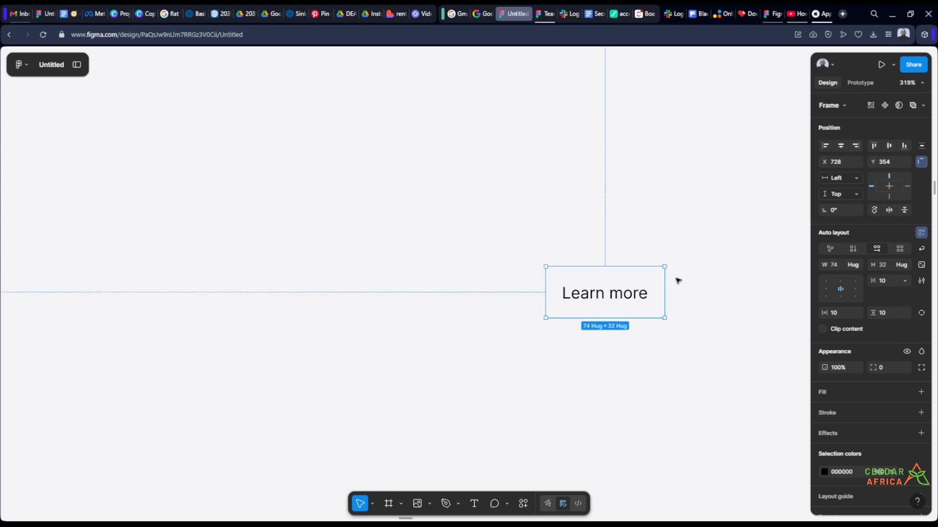
{"action": "scroll", "coordinate": [707, 288], "scroll_direction": "down", "scroll_amount": 5}
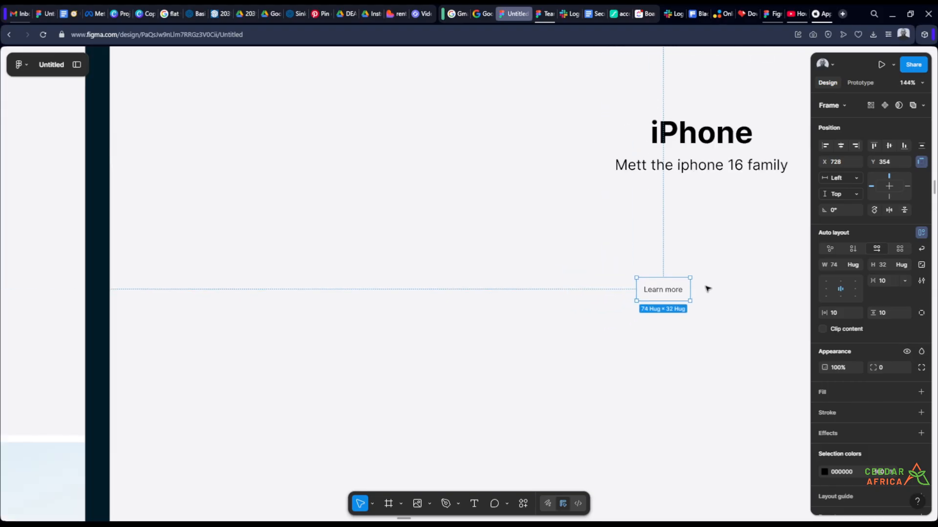
{"action": "scroll", "coordinate": [659, 280], "scroll_direction": "up", "scroll_amount": 5}
{"action": "scroll", "coordinate": [697, 287], "scroll_direction": "down", "scroll_amount": 10}
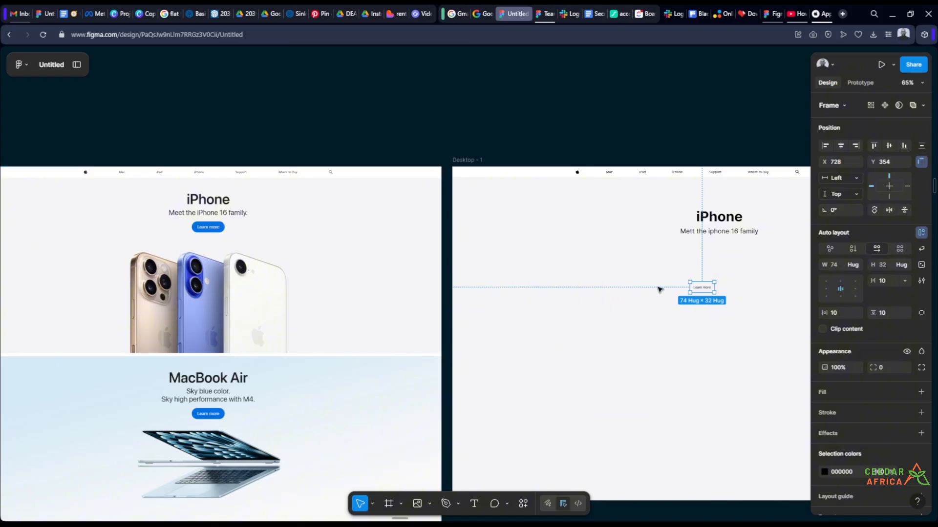
Fill the "Learn more" frame with the blue 0071E3 sampled from the reference page's iPhone button
{"action": "scroll", "coordinate": [748, 288], "scroll_direction": "up", "scroll_amount": 2}
{"action": "scroll", "coordinate": [820, 365], "scroll_direction": "down", "scroll_amount": 2}
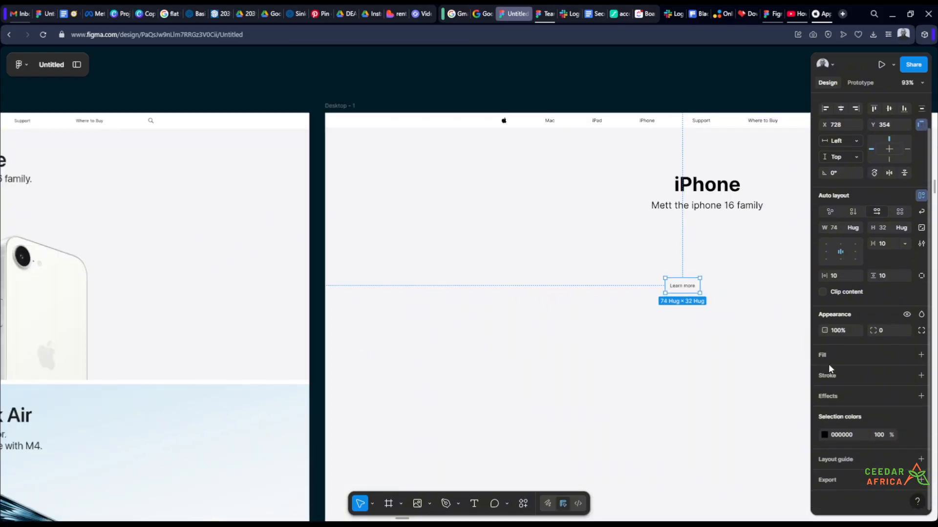
{"action": "left_click", "coordinate": [921, 355]}
{"action": "scroll", "coordinate": [611, 293], "scroll_direction": "down", "scroll_amount": 3}
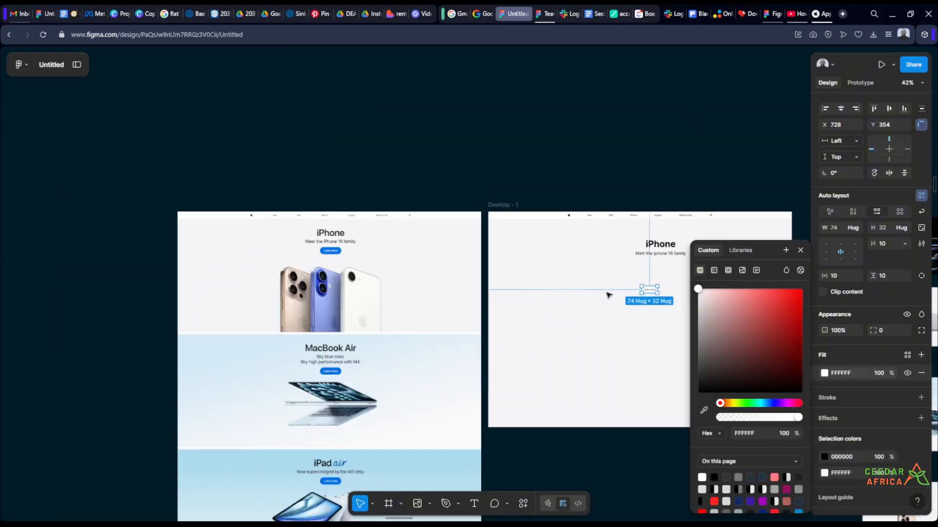
{"action": "scroll", "coordinate": [334, 227], "scroll_direction": "up", "scroll_amount": 5}
{"action": "scroll", "coordinate": [333, 227], "scroll_direction": "up", "scroll_amount": 5}
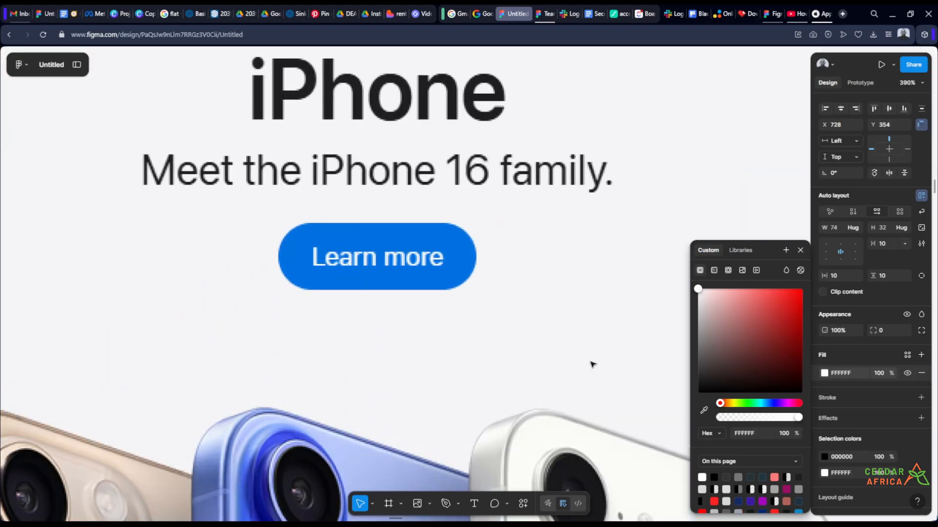
{"action": "left_click", "coordinate": [705, 411]}
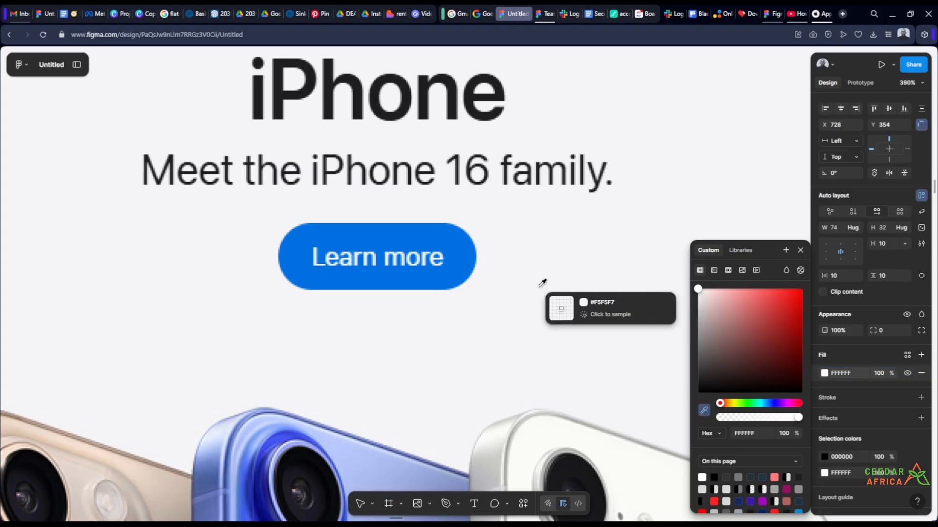
{"action": "left_click", "coordinate": [451, 235]}
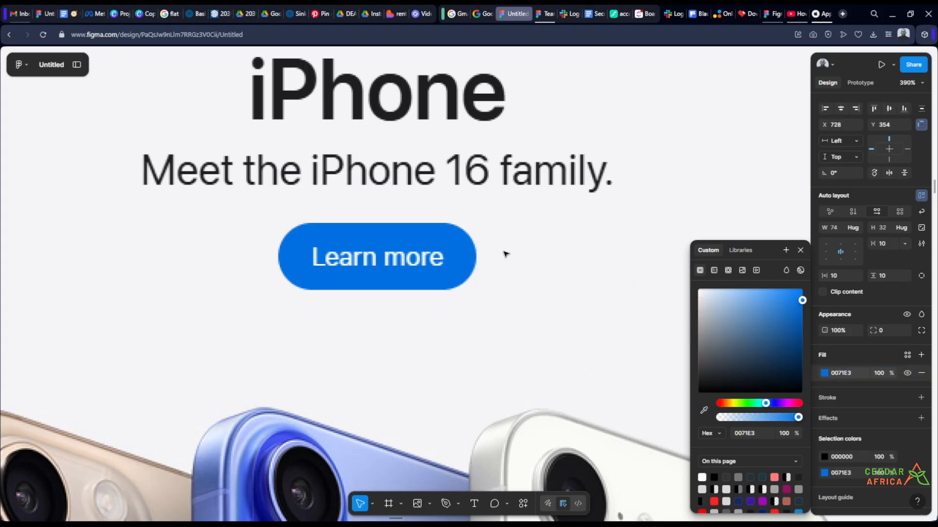
{"action": "scroll", "coordinate": [502, 253], "scroll_direction": "down", "scroll_amount": 10}
{"action": "key", "text": "shift+2"}
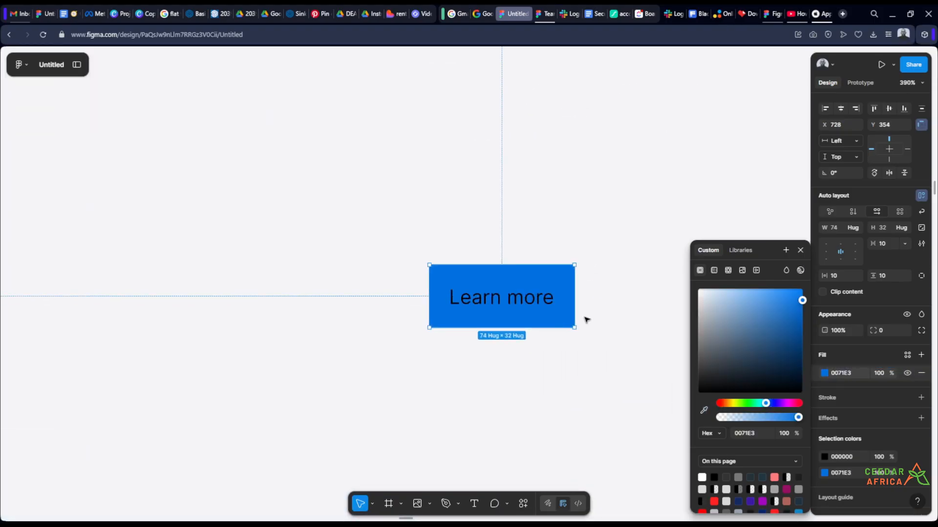
{"action": "left_click", "coordinate": [655, 268]}
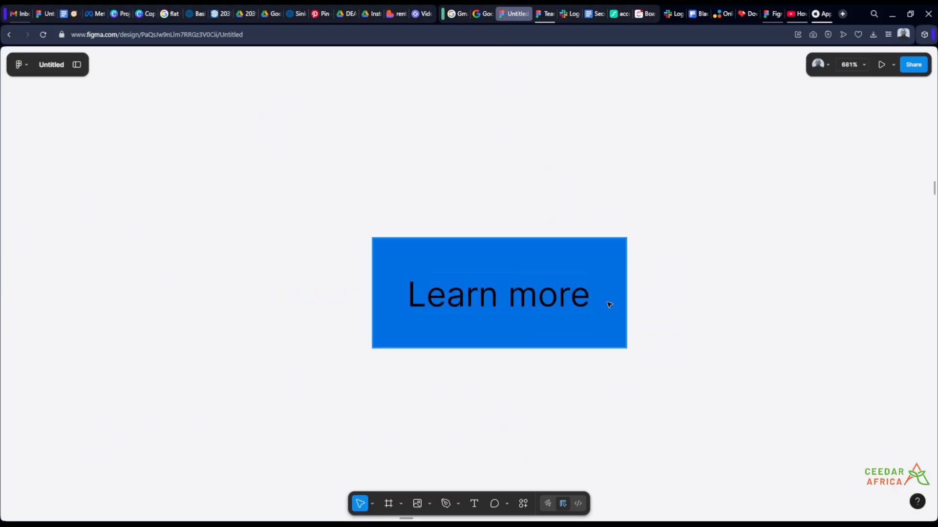
Change the black text colour of the "Learn more" button to white (FFFFFF)
{"action": "left_click", "coordinate": [587, 258]}
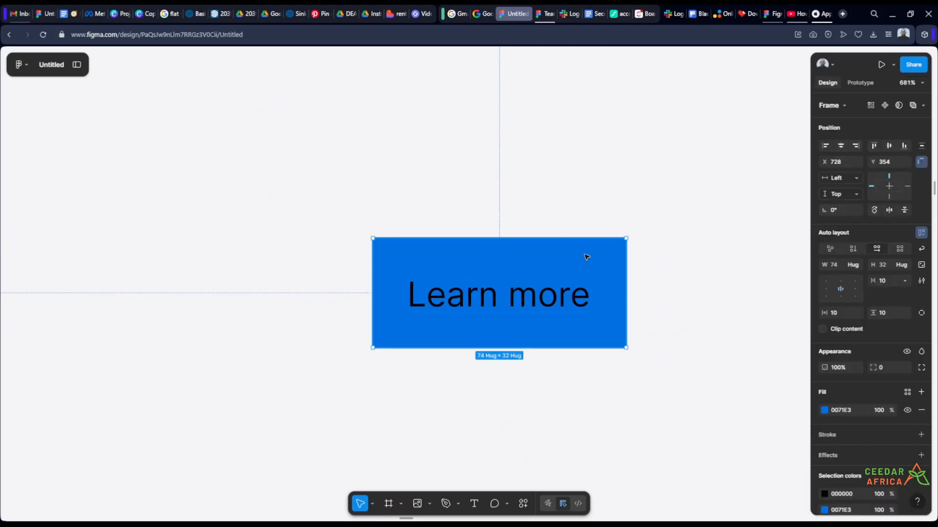
{"action": "scroll", "coordinate": [861, 393], "scroll_direction": "down", "scroll_amount": 2}
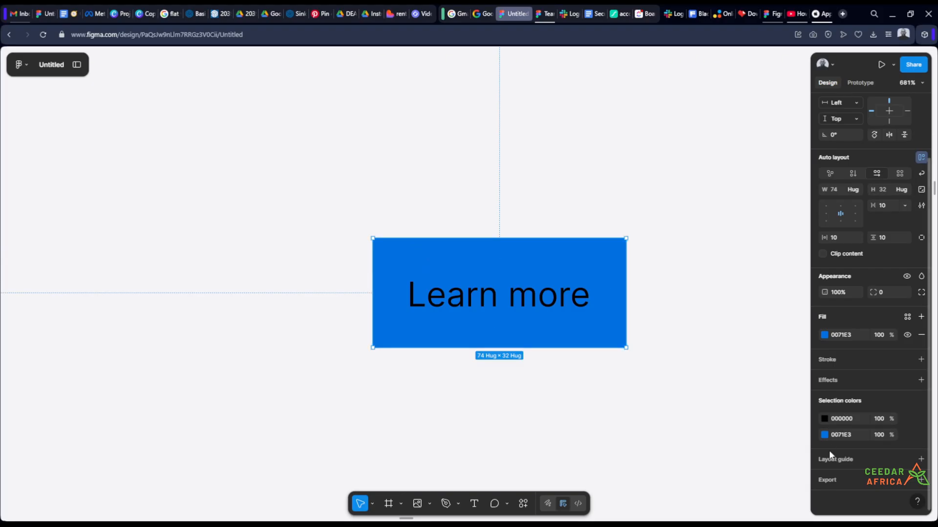
{"action": "left_click", "coordinate": [825, 418]}
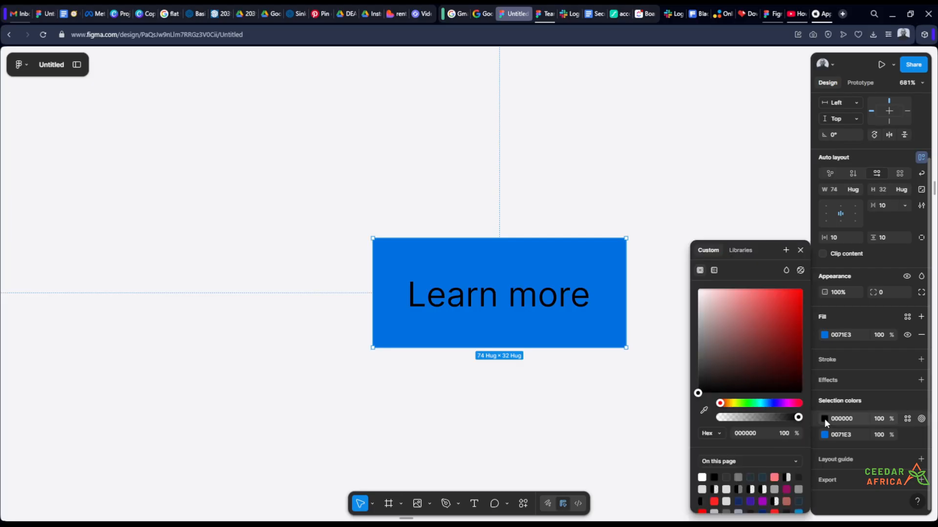
{"action": "left_click_drag", "start_coordinate": [698, 393], "coordinate": [679, 277]}
{"action": "left_click", "coordinate": [640, 174]}
Compare the button with the reference page and set the "Learn more" label's font weight to Medium
{"action": "scroll", "coordinate": [727, 241], "scroll_direction": "down", "scroll_amount": 5}
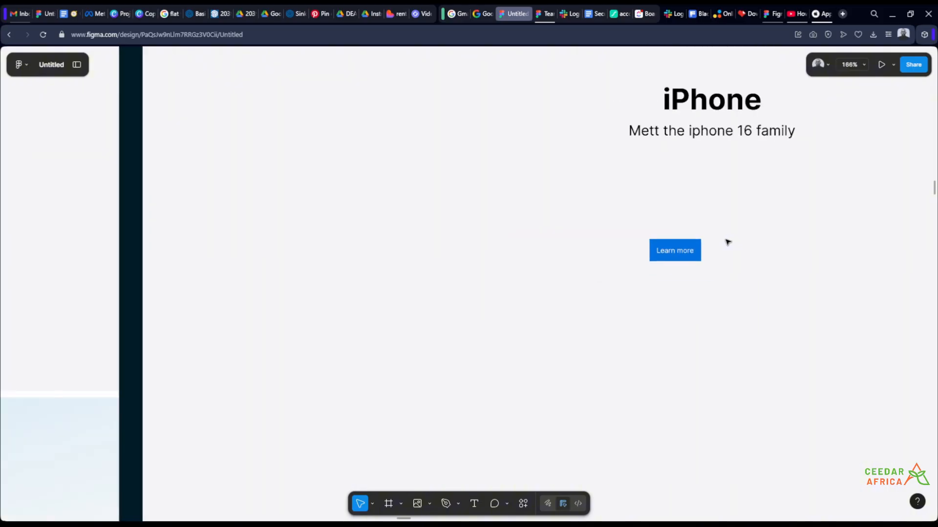
{"action": "scroll", "coordinate": [677, 237], "scroll_direction": "up", "scroll_amount": 3}
{"action": "scroll", "coordinate": [708, 266], "scroll_direction": "down", "scroll_amount": 5}
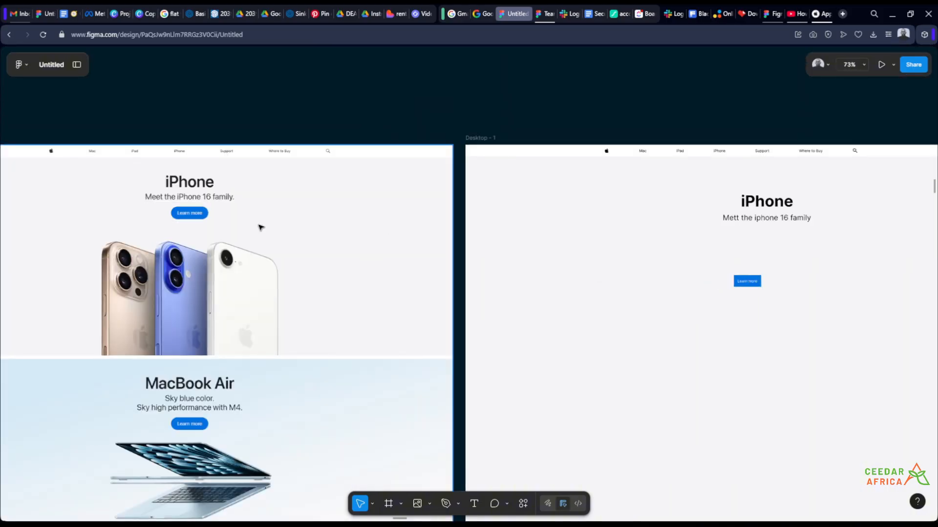
{"action": "scroll", "coordinate": [262, 226], "scroll_direction": "up", "scroll_amount": 5}
{"action": "scroll", "coordinate": [264, 243], "scroll_direction": "down", "scroll_amount": 5}
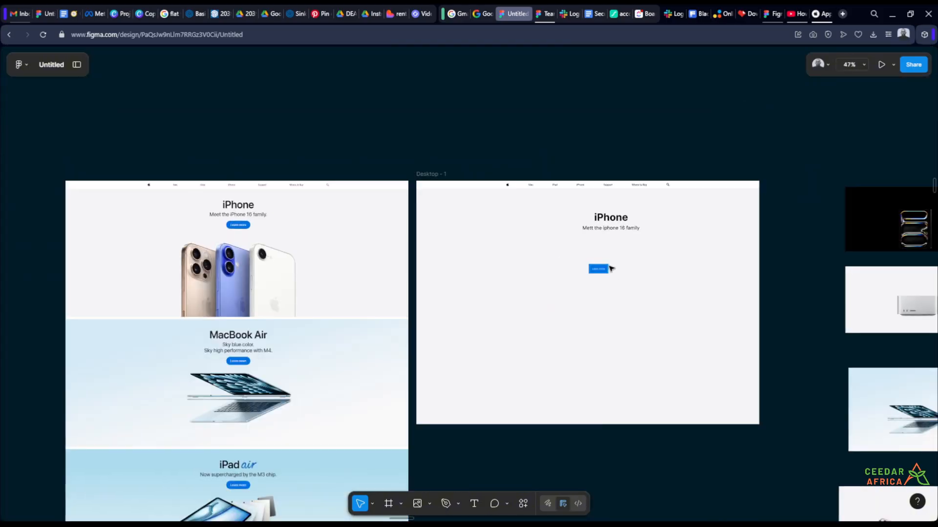
{"action": "scroll", "coordinate": [557, 256], "scroll_direction": "up", "scroll_amount": 5}
{"action": "double_click", "coordinate": [592, 313]}
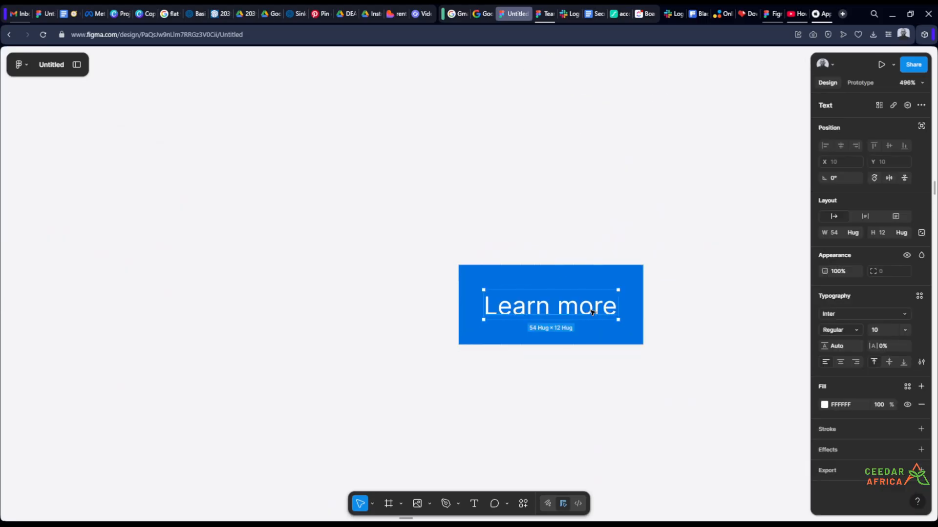
{"action": "left_click", "coordinate": [860, 334]}
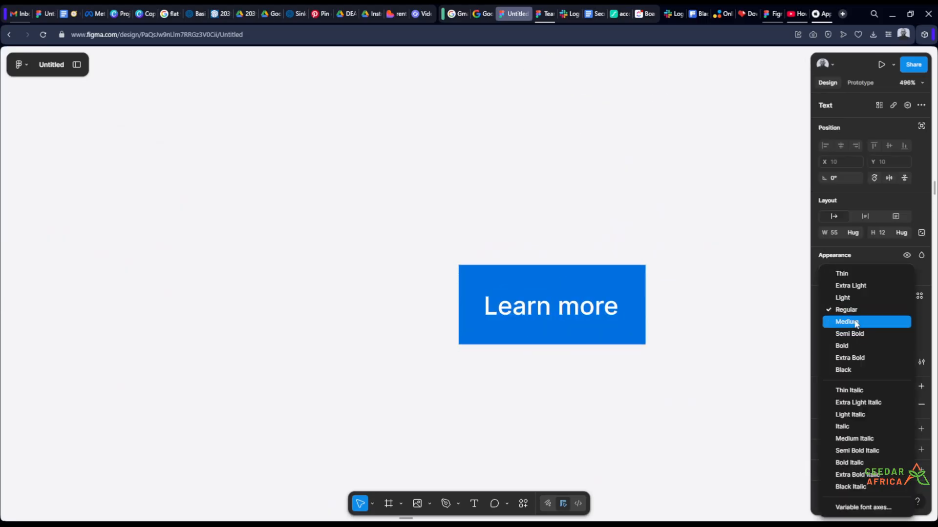
{"action": "left_click", "coordinate": [855, 322]}
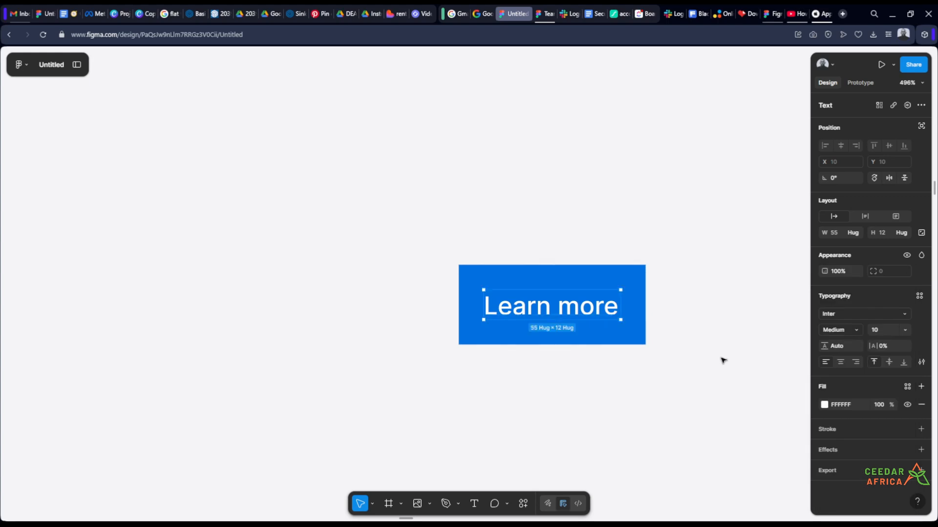
{"action": "left_click", "coordinate": [760, 335]}
Compare the "Learn more" button with the reference page's pill-shaped button and set its corner radius to 50
{"action": "scroll", "coordinate": [760, 335], "scroll_direction": "down", "scroll_amount": 5}
{"action": "scroll", "coordinate": [763, 337], "scroll_direction": "down", "scroll_amount": 5}
{"action": "scroll", "coordinate": [92, 250], "scroll_direction": "up", "scroll_amount": 6}
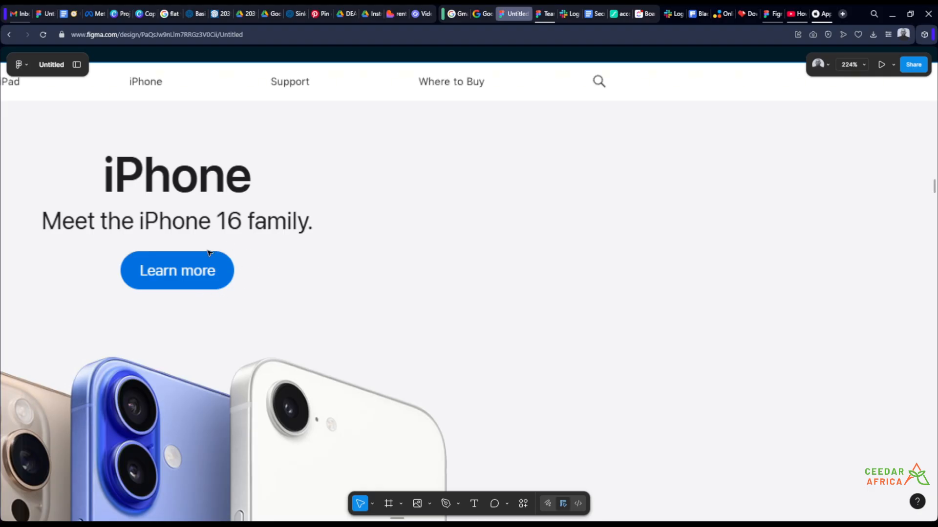
{"action": "scroll", "coordinate": [209, 252], "scroll_direction": "down", "scroll_amount": 5}
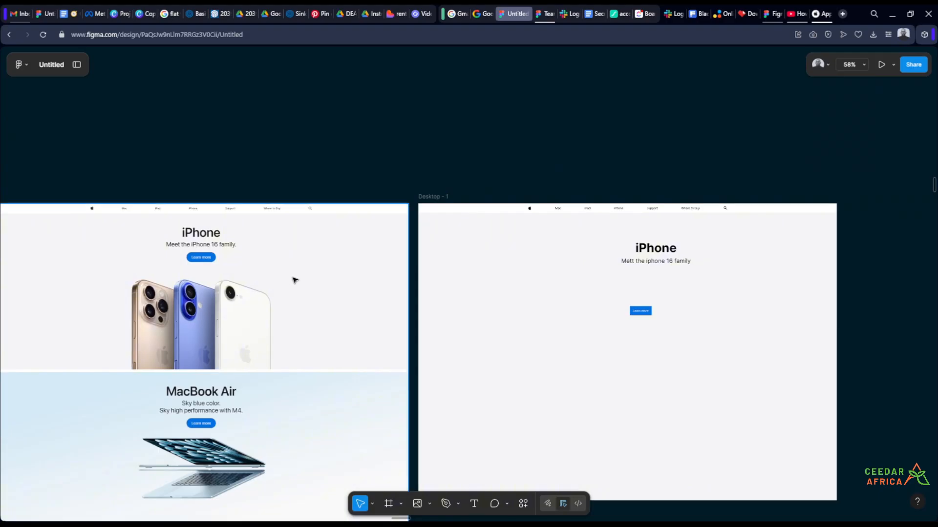
{"action": "scroll", "coordinate": [294, 280], "scroll_direction": "up", "scroll_amount": 1}
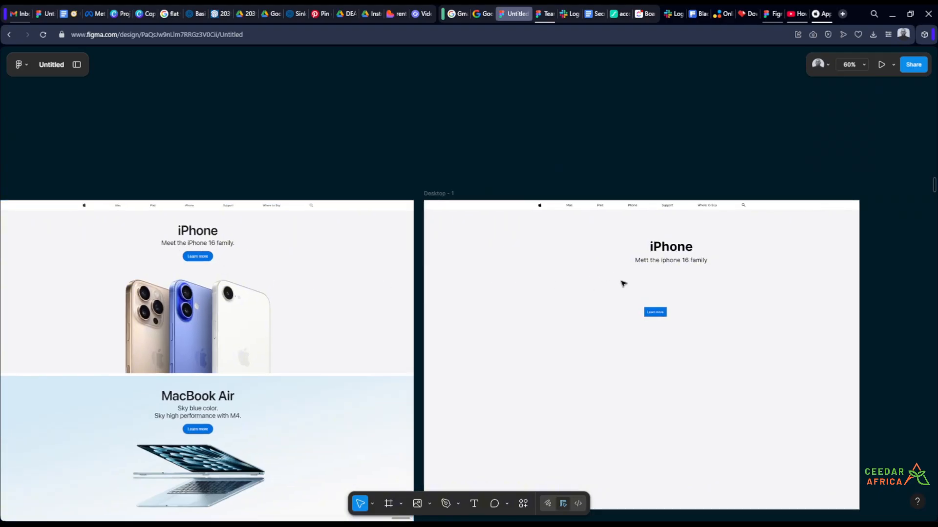
{"action": "scroll", "coordinate": [622, 283], "scroll_direction": "up", "scroll_amount": 6}
{"action": "left_click", "coordinate": [558, 348]}
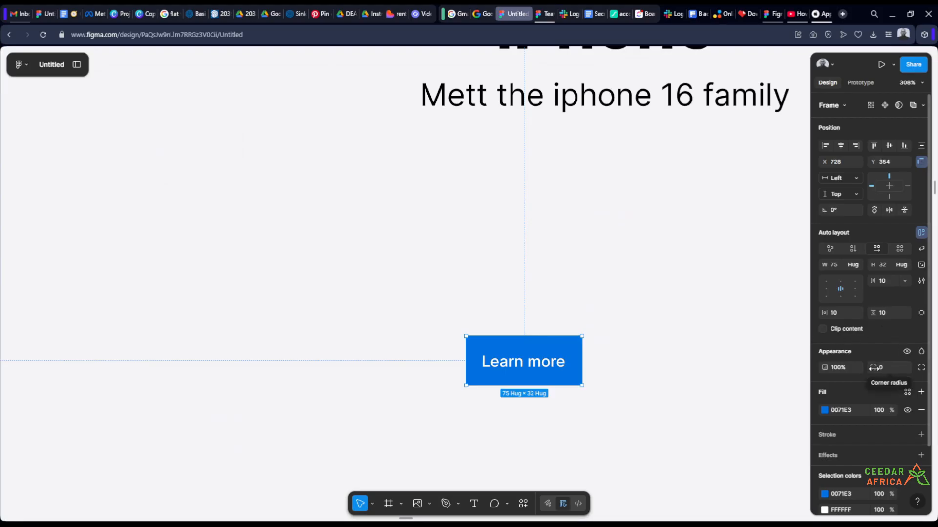
{"action": "left_click_drag", "start_coordinate": [873, 367], "coordinate": [138, 378]}
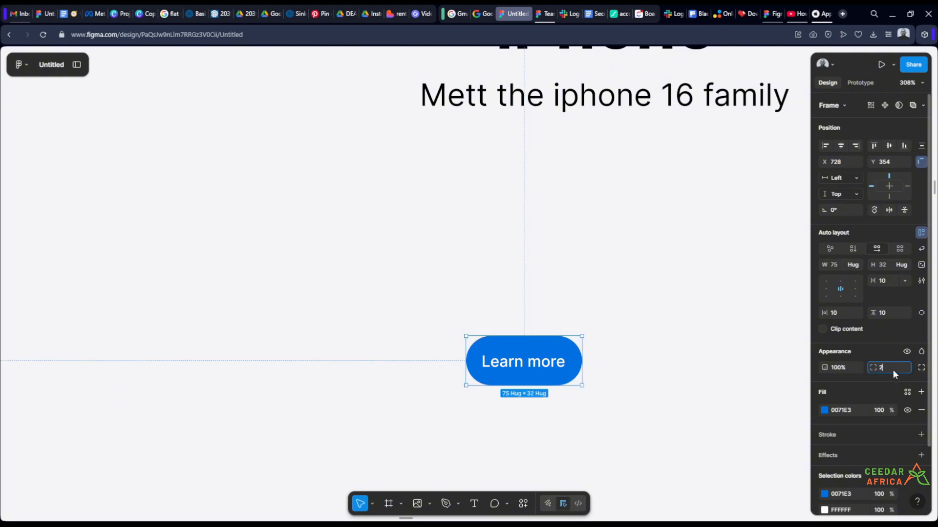
{"action": "key", "text": "Return"}
{"action": "key", "text": "Return"}
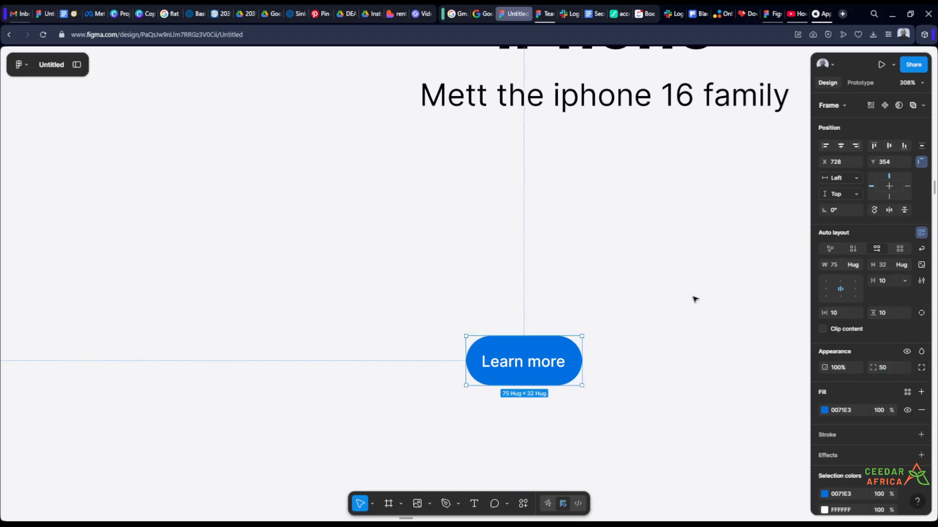
{"action": "left_click", "coordinate": [693, 296]}
Check the reference button's side spacing and set the "Learn more" frame's horizontal padding to 24
{"action": "scroll", "coordinate": [692, 298], "scroll_direction": "down", "scroll_amount": 8}
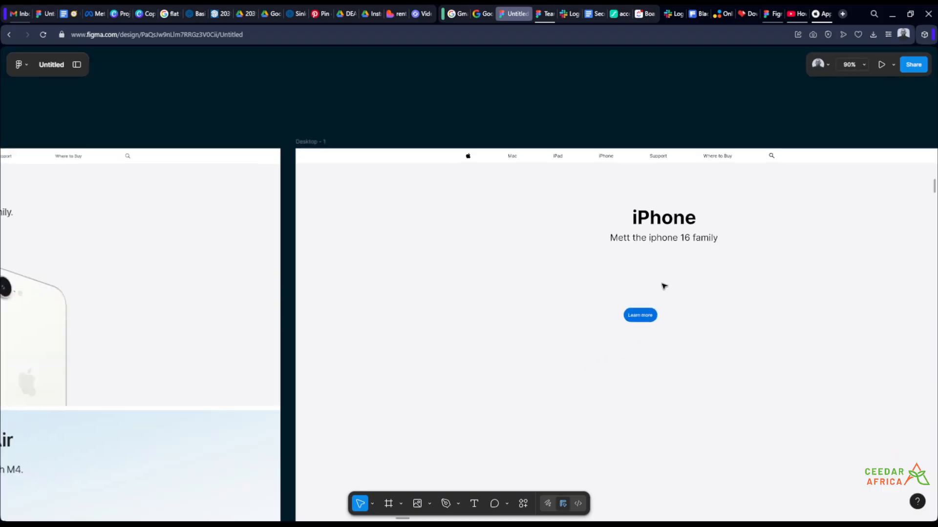
{"action": "scroll", "coordinate": [117, 249], "scroll_direction": "up", "scroll_amount": 8}
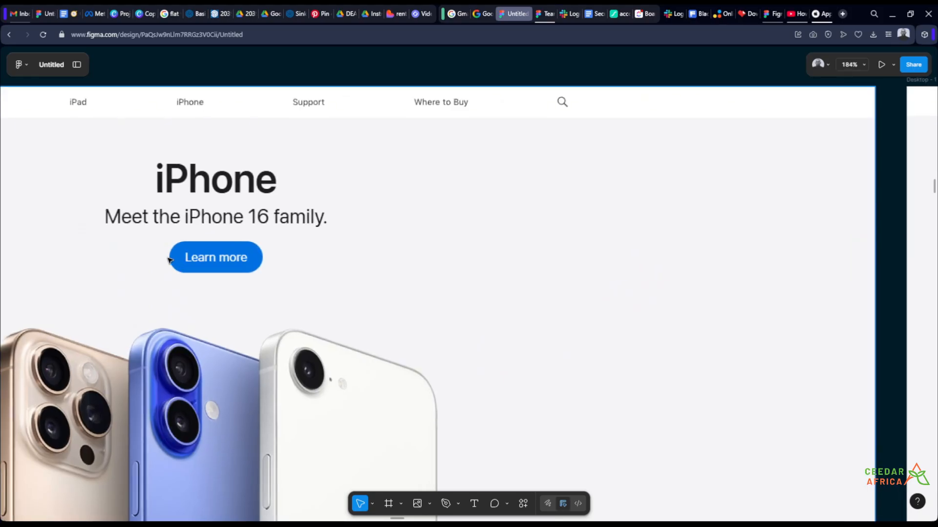
{"action": "scroll", "coordinate": [254, 254], "scroll_direction": "down", "scroll_amount": 5}
{"action": "scroll", "coordinate": [707, 324], "scroll_direction": "up", "scroll_amount": 8}
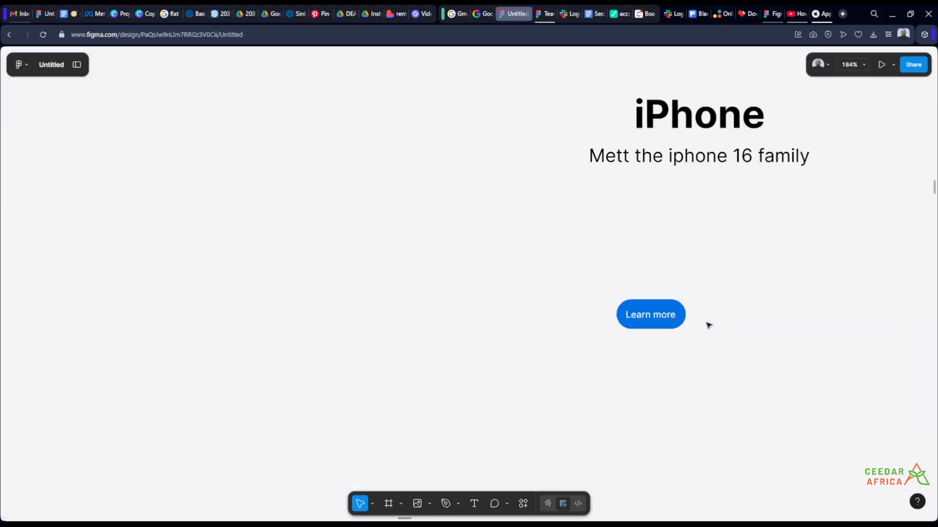
{"action": "left_click", "coordinate": [682, 316]}
{"action": "scroll", "coordinate": [682, 311], "scroll_direction": "up", "scroll_amount": 2}
{"action": "scroll", "coordinate": [746, 301], "scroll_direction": "down", "scroll_amount": 3}
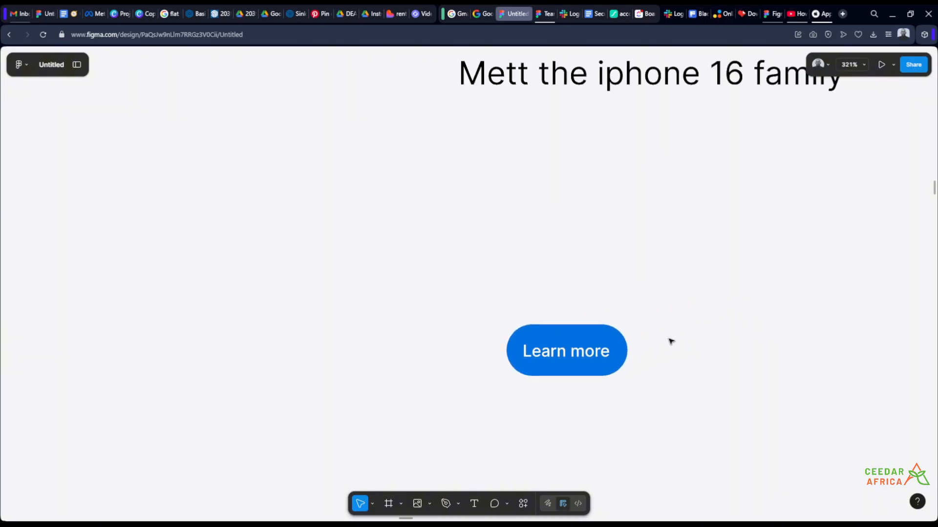
{"action": "scroll", "coordinate": [669, 339], "scroll_direction": "up", "scroll_amount": 3}
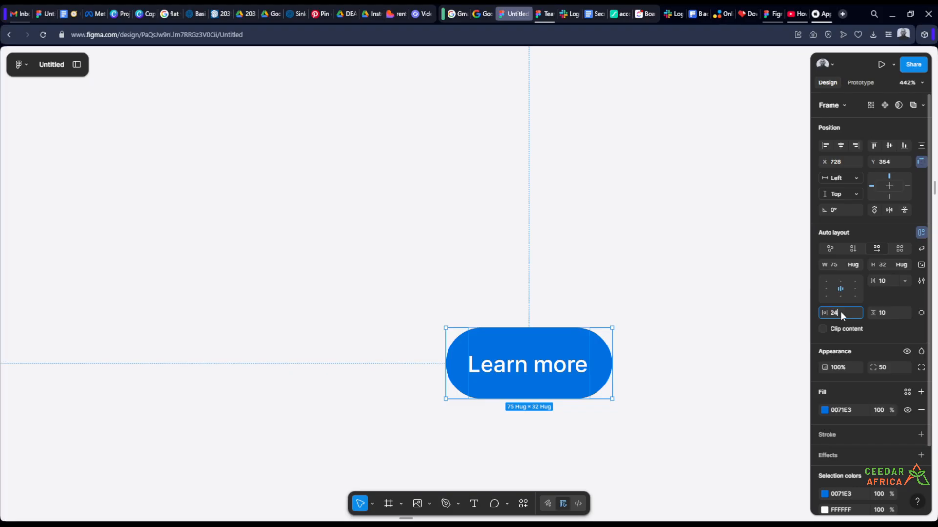
{"action": "key", "text": "Return"}
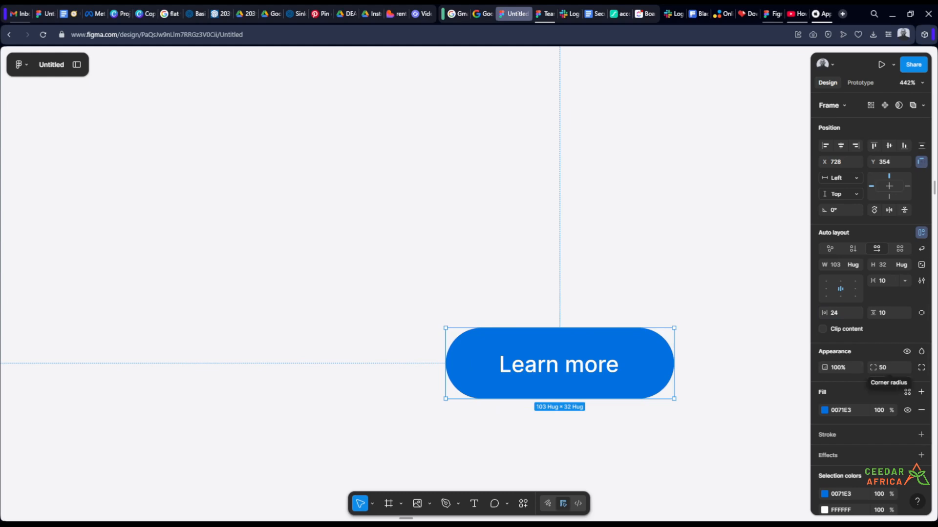
{"action": "scroll", "coordinate": [704, 285], "scroll_direction": "down", "scroll_amount": 7}
{"action": "left_click", "coordinate": [710, 282]}
Compare the button's width with the reference page and set the "Learn more" frame's horizontal padding to 16
{"action": "scroll", "coordinate": [709, 283], "scroll_direction": "down", "scroll_amount": 3}
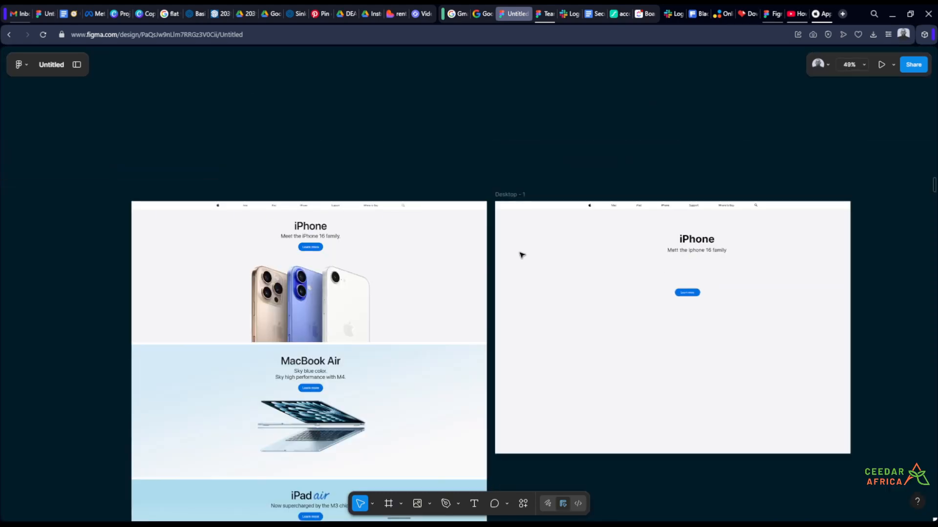
{"action": "scroll", "coordinate": [237, 243], "scroll_direction": "up", "scroll_amount": 8}
{"action": "scroll", "coordinate": [189, 243], "scroll_direction": "down", "scroll_amount": 3}
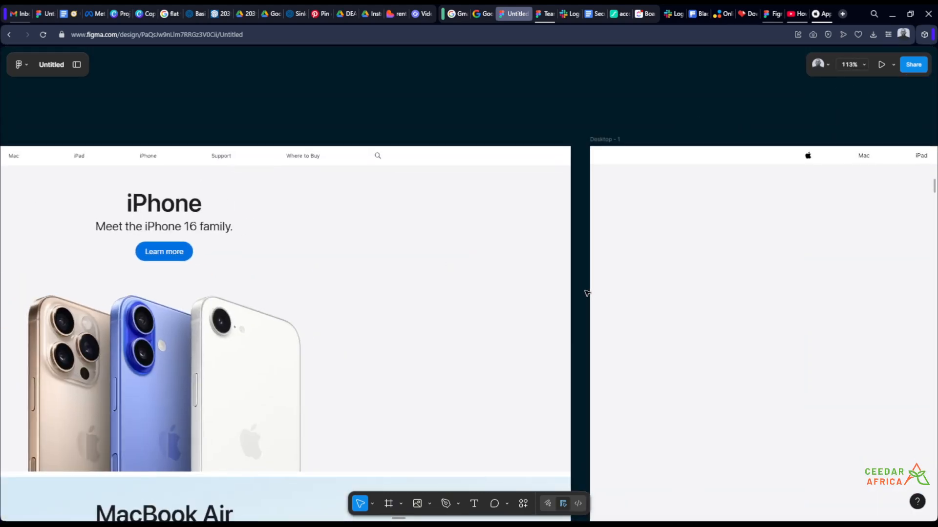
{"action": "left_click_drag", "start_coordinate": [610, 308], "coordinate": [163, 249]}
{"action": "scroll", "coordinate": [619, 294], "scroll_direction": "up", "scroll_amount": 3}
{"action": "scroll", "coordinate": [620, 303], "scroll_direction": "up", "scroll_amount": 2}
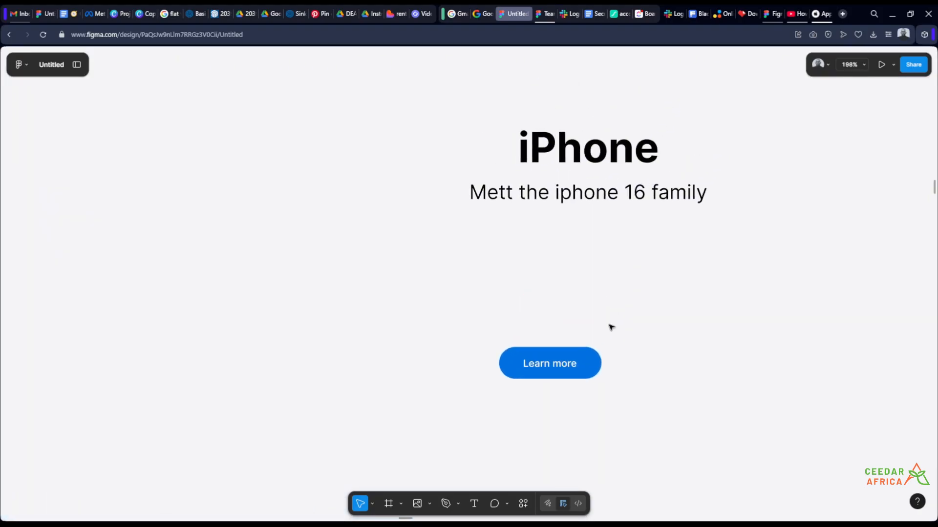
{"action": "left_click", "coordinate": [587, 363]}
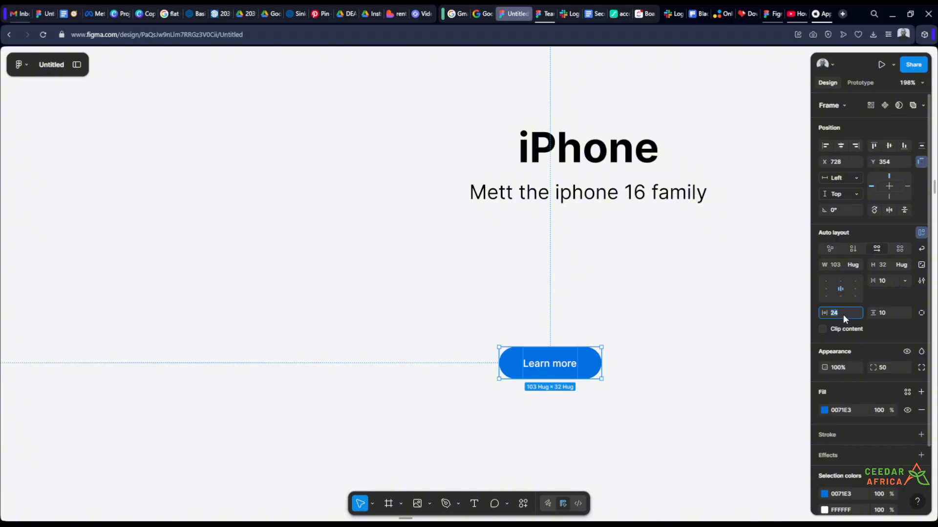
{"action": "key", "text": "Return"}
{"action": "scroll", "coordinate": [644, 346], "scroll_direction": "up", "scroll_amount": 2}
{"action": "left_click", "coordinate": [645, 332]}
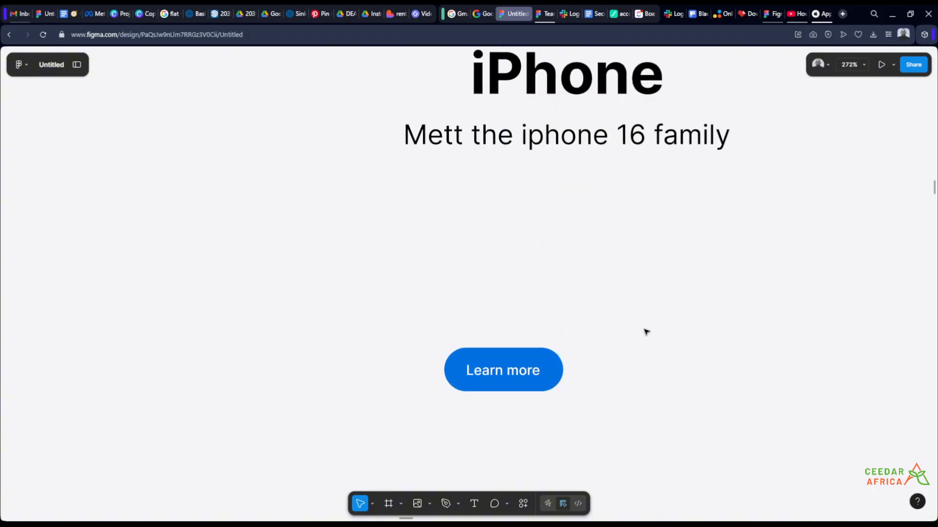
Compare the button's text with the reference page and set the "Learn more" label's font size to 14
{"action": "scroll", "coordinate": [720, 318], "scroll_direction": "down", "scroll_amount": 6}
{"action": "scroll", "coordinate": [695, 321], "scroll_direction": "up", "scroll_amount": 3}
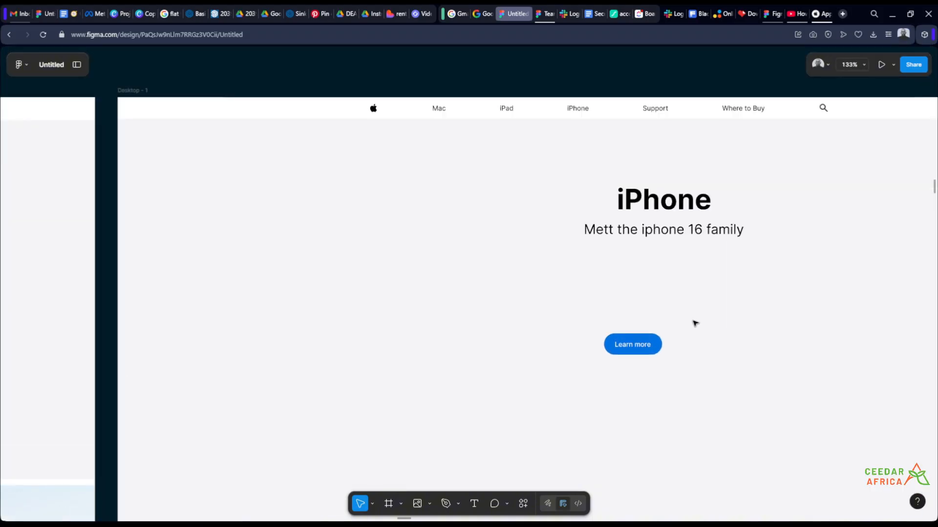
{"action": "scroll", "coordinate": [727, 319], "scroll_direction": "down", "scroll_amount": 5}
{"action": "scroll", "coordinate": [239, 247], "scroll_direction": "up", "scroll_amount": 3}
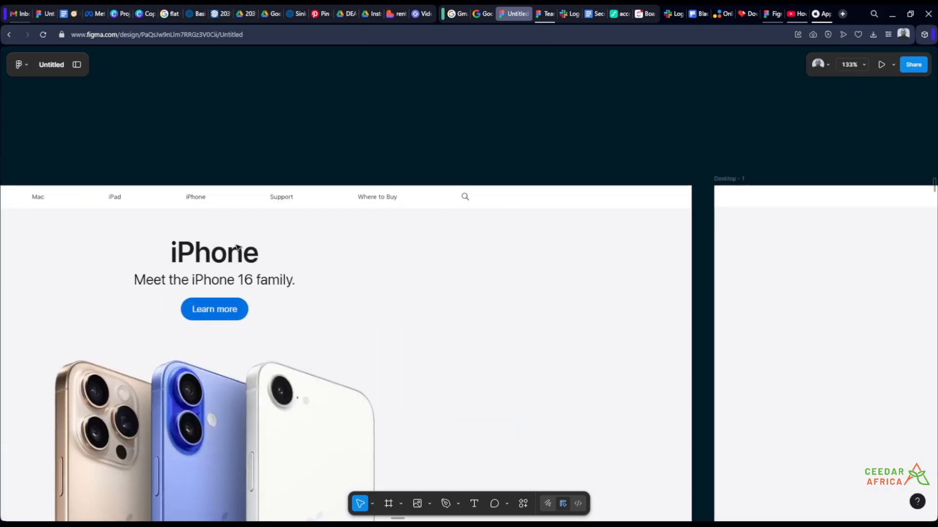
{"action": "scroll", "coordinate": [255, 247], "scroll_direction": "down", "scroll_amount": 3}
{"action": "scroll", "coordinate": [649, 302], "scroll_direction": "up", "scroll_amount": 6}
{"action": "left_click_drag", "start_coordinate": [820, 396], "coordinate": [654, 335]}
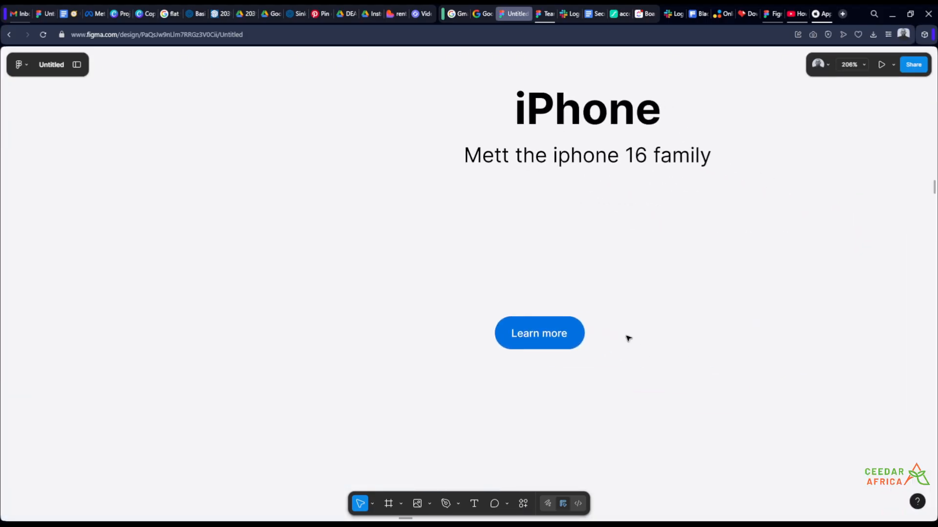
{"action": "double_click", "coordinate": [553, 337]}
{"action": "left_click", "coordinate": [905, 330]}
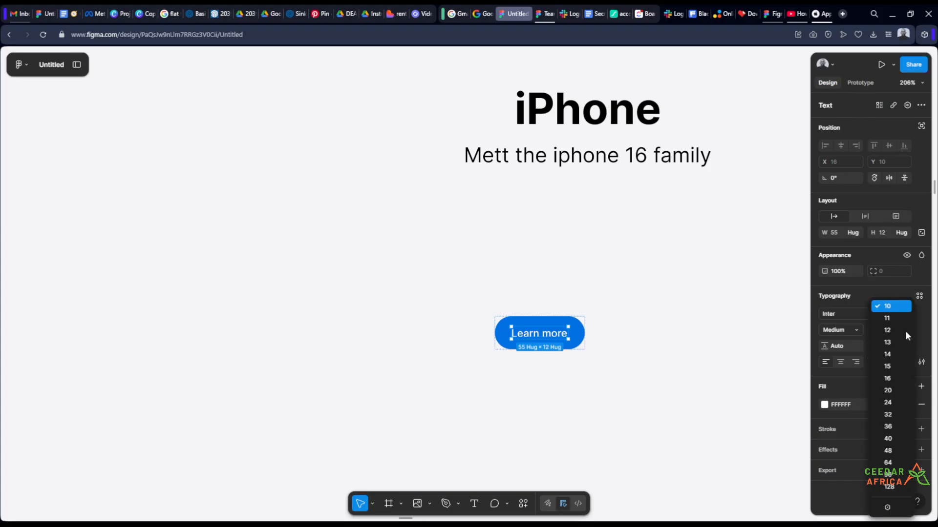
{"action": "left_click", "coordinate": [894, 356]}
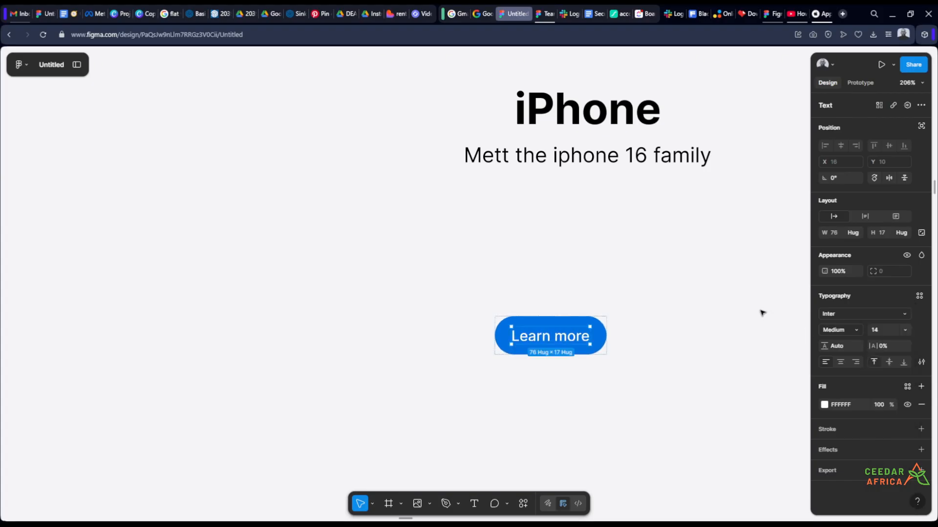
{"action": "left_click", "coordinate": [762, 305]}
Set the "Mett the iphone 16 family" tagline's font size to 24 and its width resizing to Hug
{"action": "scroll", "coordinate": [764, 302], "scroll_direction": "down", "scroll_amount": 5}
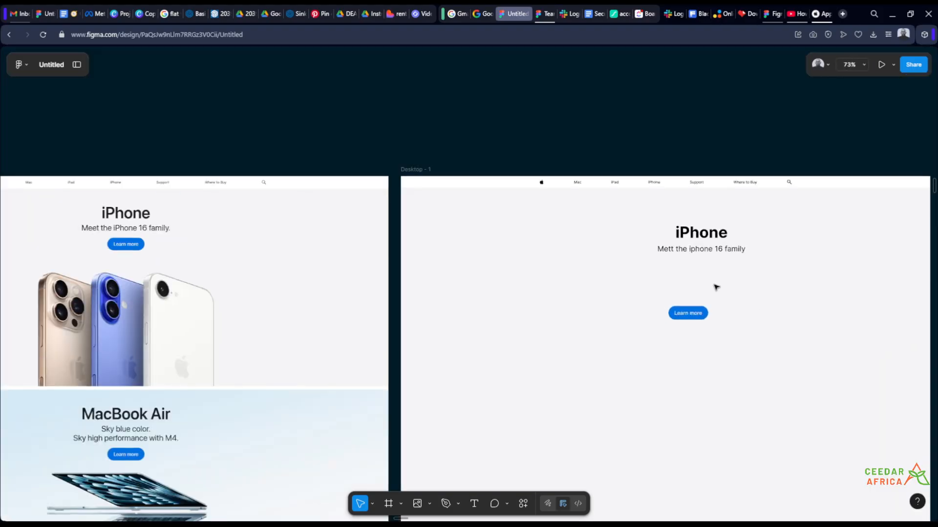
{"action": "scroll", "coordinate": [715, 287], "scroll_direction": "up", "scroll_amount": 3}
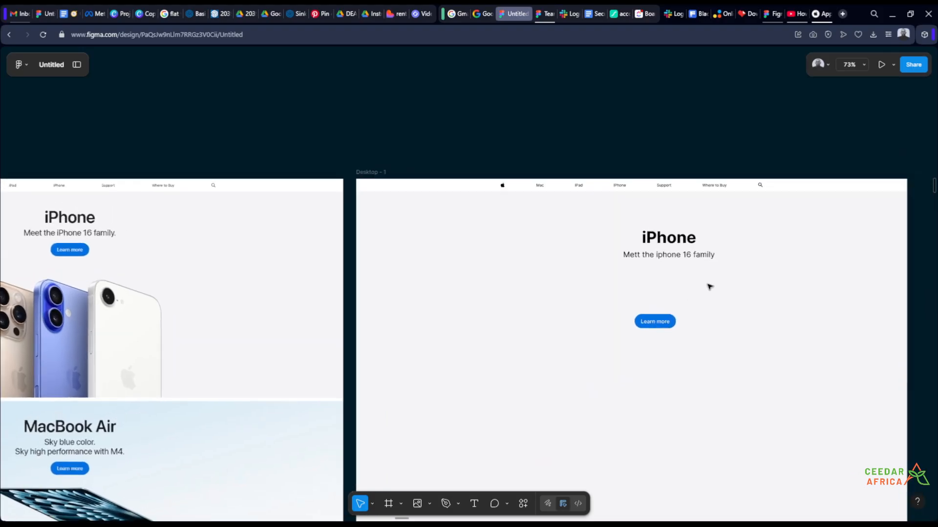
{"action": "scroll", "coordinate": [713, 283], "scroll_direction": "up", "scroll_amount": 5}
{"action": "left_click", "coordinate": [698, 226]}
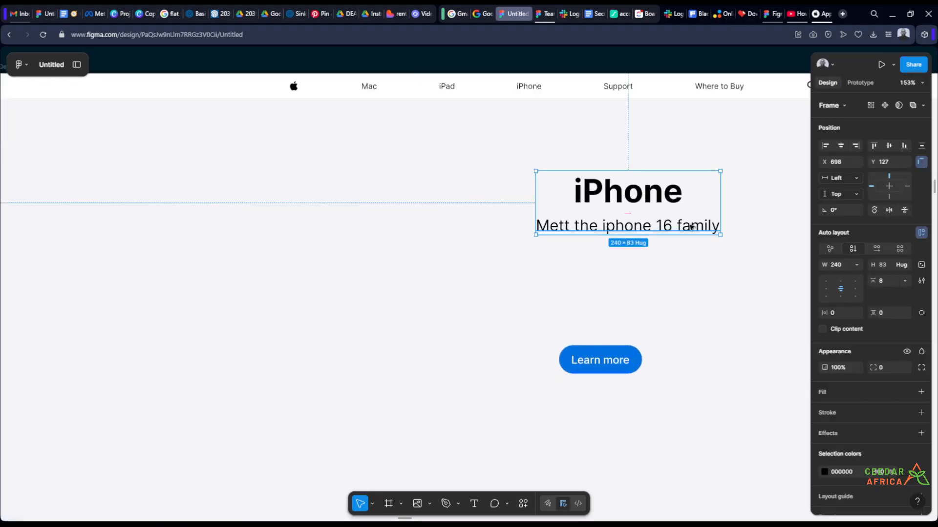
{"action": "left_click", "coordinate": [905, 330]}
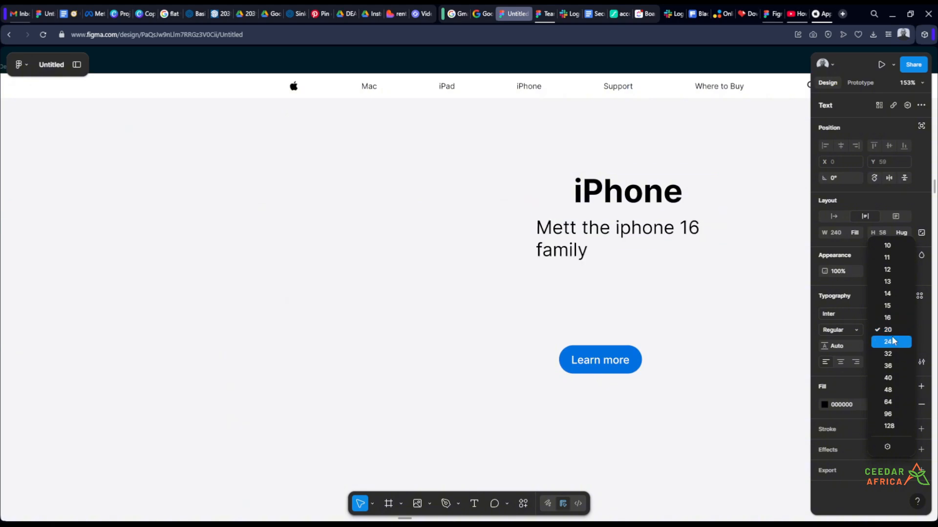
{"action": "left_click", "coordinate": [893, 341]}
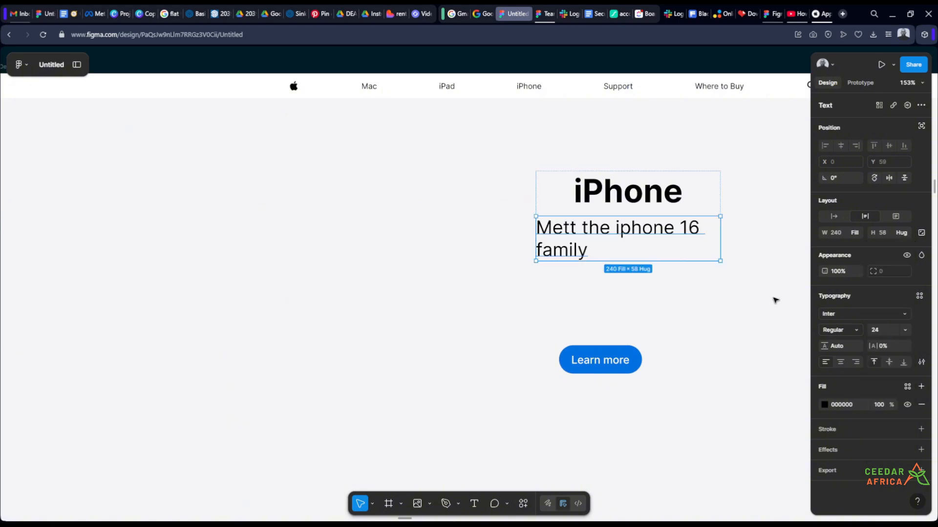
{"action": "left_click", "coordinate": [854, 232]}
{"action": "left_click", "coordinate": [856, 218]}
{"action": "left_click", "coordinate": [739, 278]}
Compare the hero text with the reference page and set the width of the frame around the iPhone heading and tagline to Hug
{"action": "scroll", "coordinate": [740, 279], "scroll_direction": "down", "scroll_amount": 5}
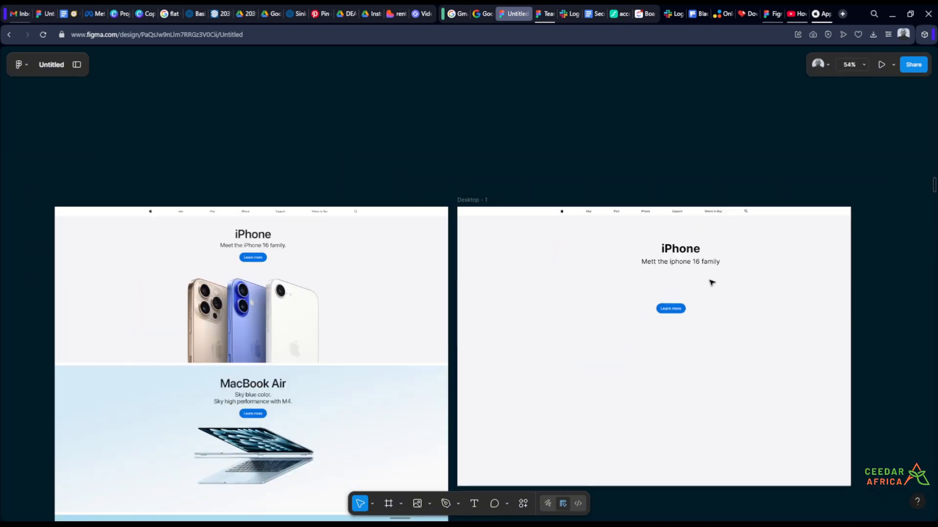
{"action": "scroll", "coordinate": [688, 276], "scroll_direction": "up", "scroll_amount": 5}
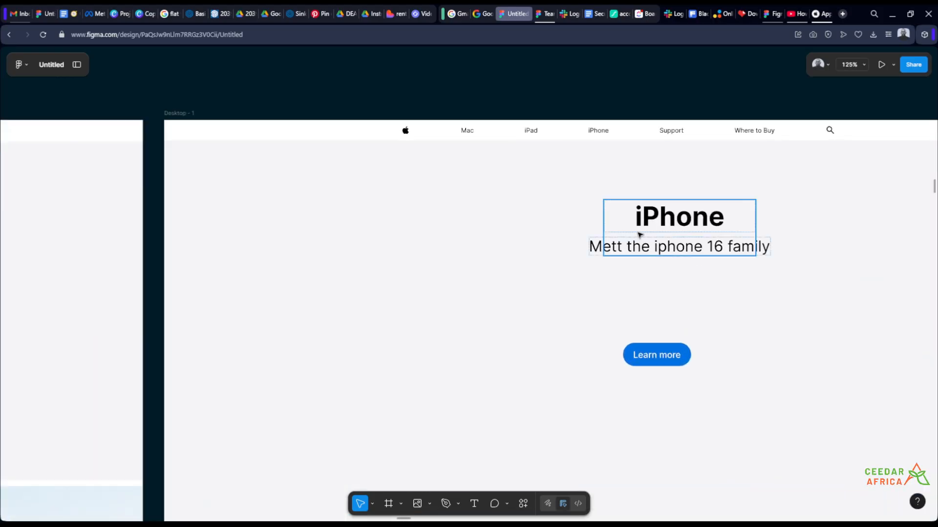
{"action": "scroll", "coordinate": [456, 215], "scroll_direction": "down", "scroll_amount": 4}
{"action": "scroll", "coordinate": [205, 224], "scroll_direction": "up", "scroll_amount": 5}
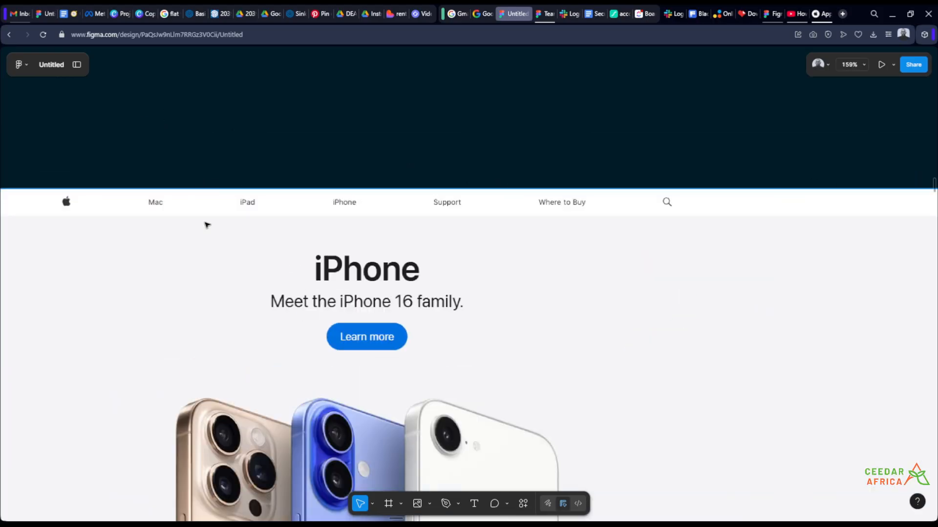
{"action": "scroll", "coordinate": [730, 309], "scroll_direction": "down", "scroll_amount": 5}
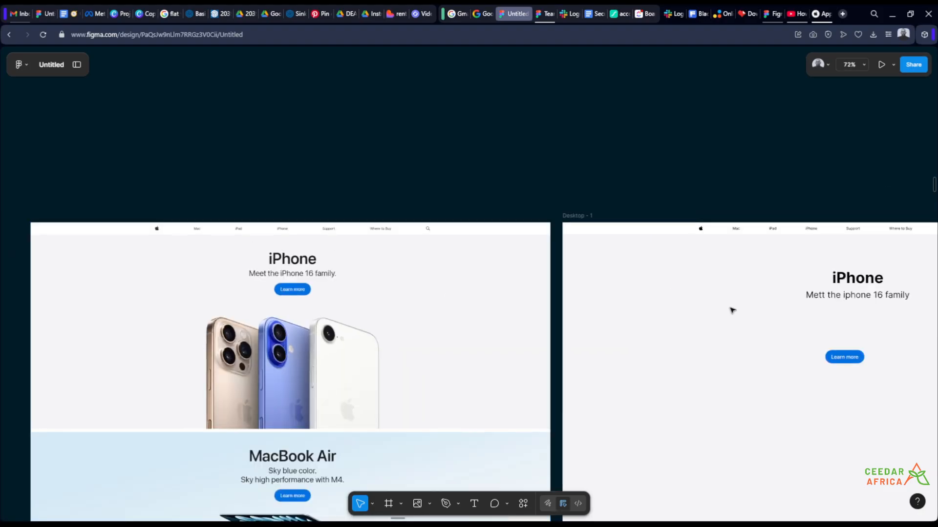
{"action": "scroll", "coordinate": [519, 318], "scroll_direction": "right", "scroll_amount": 5}
{"action": "scroll", "coordinate": [519, 318], "scroll_direction": "up", "scroll_amount": 5}
{"action": "left_click", "coordinate": [608, 283]}
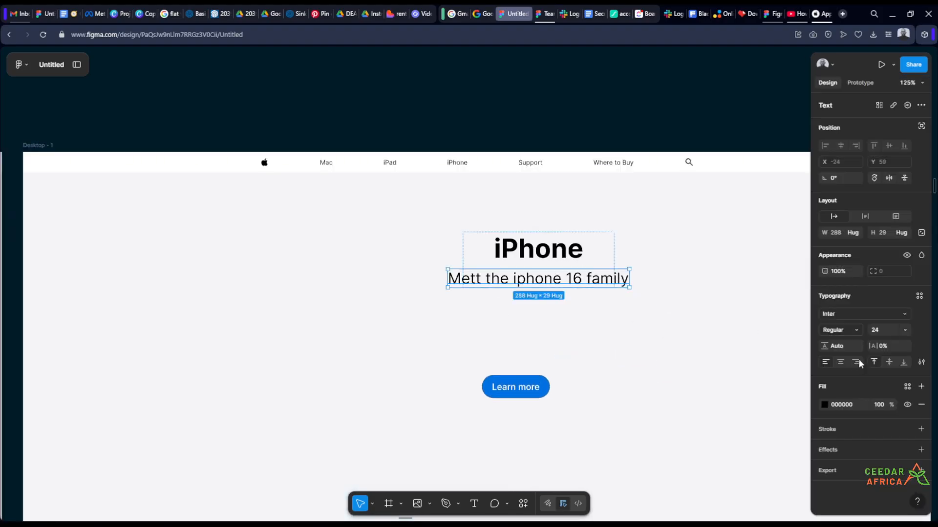
{"action": "scroll", "coordinate": [581, 257], "scroll_direction": "up", "scroll_amount": 3}
{"action": "left_click", "coordinate": [621, 259]}
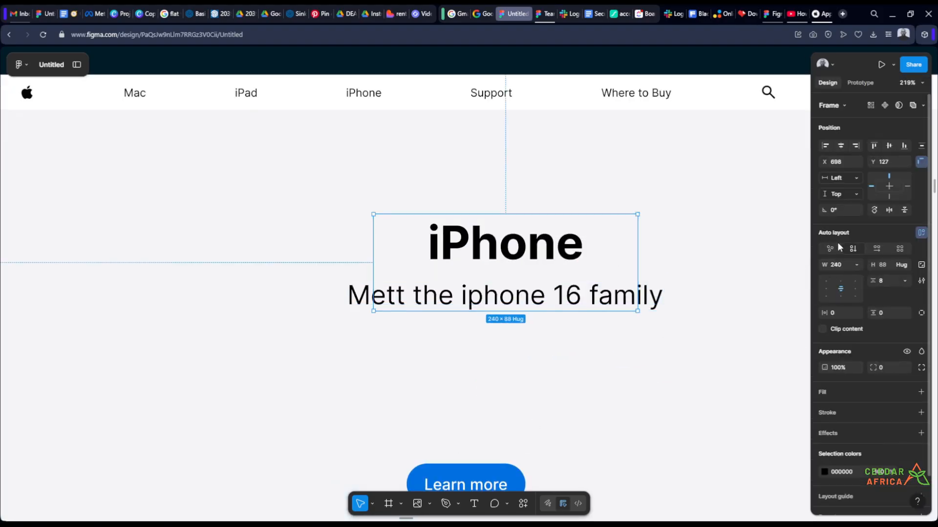
{"action": "left_click", "coordinate": [856, 264]}
{"action": "left_click", "coordinate": [860, 274]}
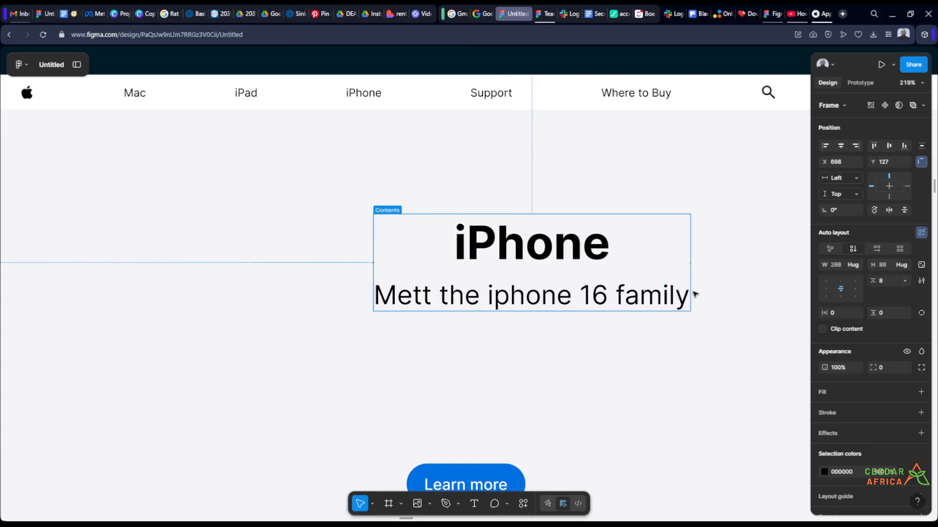
{"action": "left_click", "coordinate": [618, 293]}
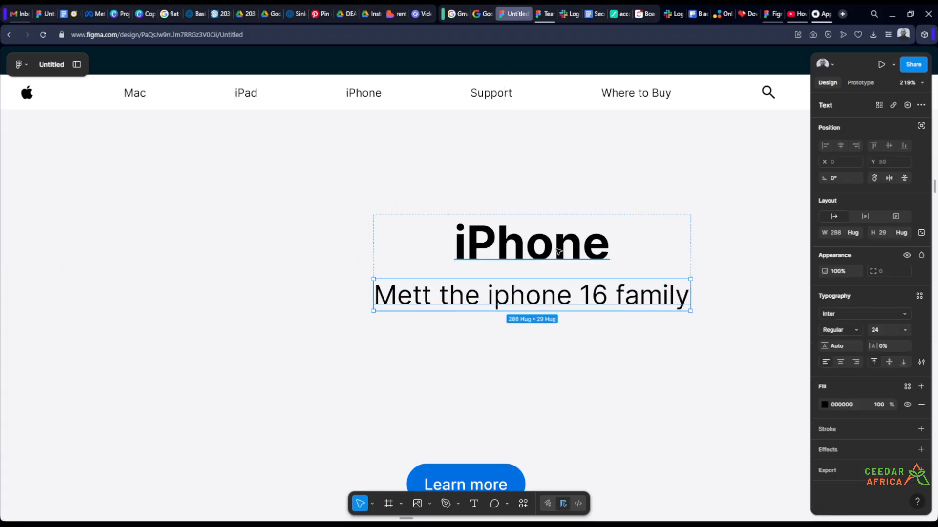
Set the "Mett the iphone 16 family" tagline's font size to 20 and compare the hero text with the reference page
{"action": "left_click", "coordinate": [904, 330]}
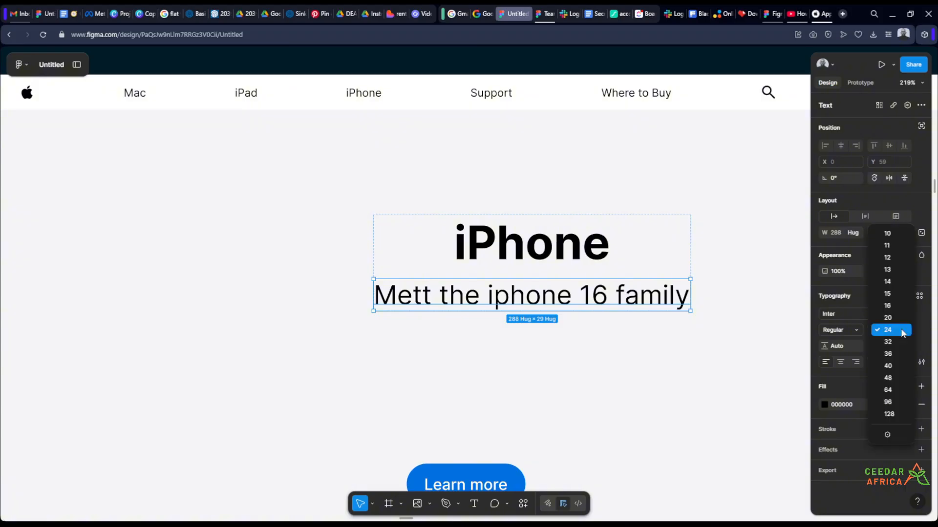
{"action": "left_click", "coordinate": [897, 320]}
{"action": "left_click", "coordinate": [620, 335]}
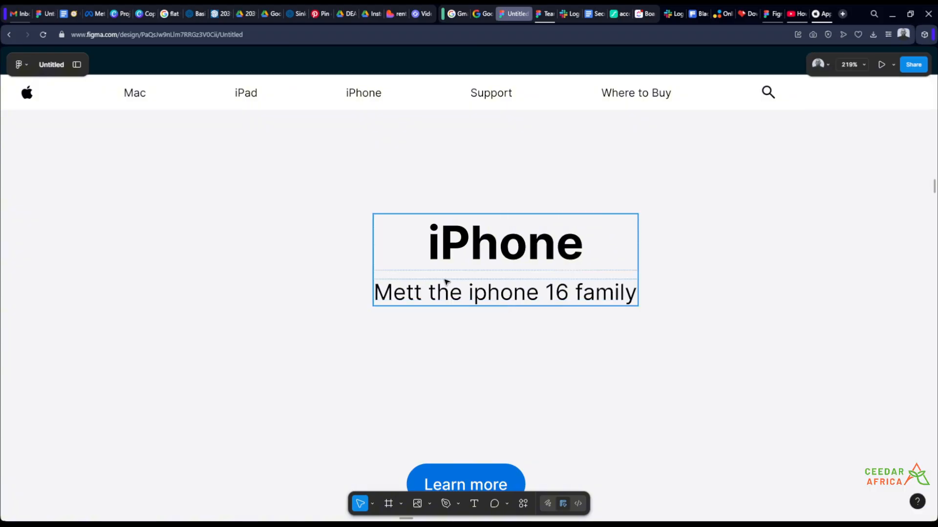
{"action": "scroll", "coordinate": [693, 235], "scroll_direction": "down", "scroll_amount": 4}
{"action": "left_click_drag", "start_coordinate": [294, 233], "coordinate": [722, 243]}
{"action": "scroll", "coordinate": [204, 222], "scroll_direction": "up", "scroll_amount": 3}
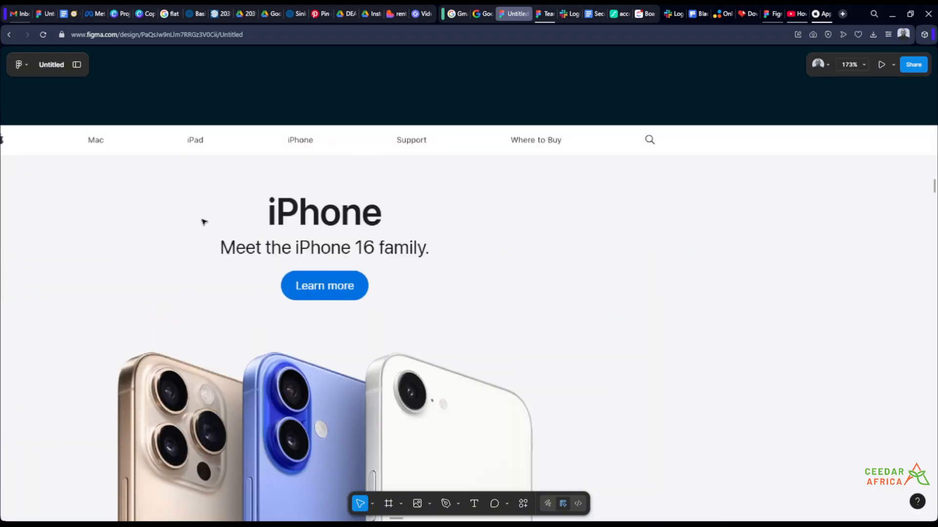
{"action": "scroll", "coordinate": [259, 239], "scroll_direction": "down", "scroll_amount": 3}
{"action": "scroll", "coordinate": [582, 293], "scroll_direction": "right", "scroll_amount": 6}
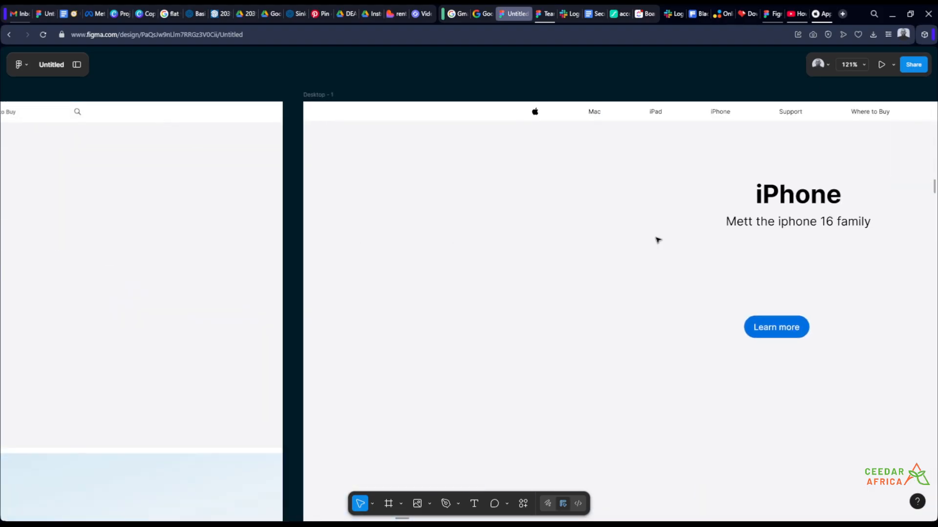
{"action": "left_click_drag", "start_coordinate": [658, 241], "coordinate": [624, 297]}
{"action": "scroll", "coordinate": [699, 243], "scroll_direction": "up", "scroll_amount": 1}
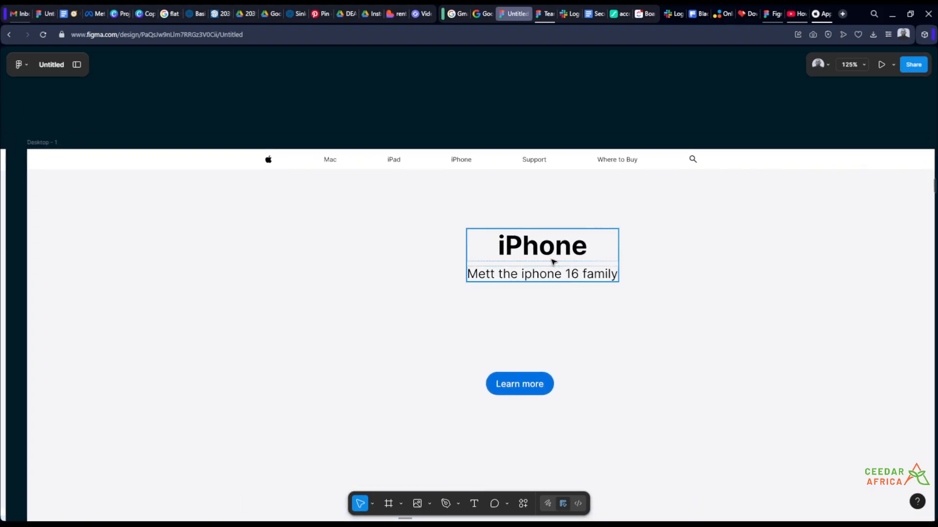
{"action": "scroll", "coordinate": [561, 280], "scroll_direction": "up", "scroll_amount": 5}
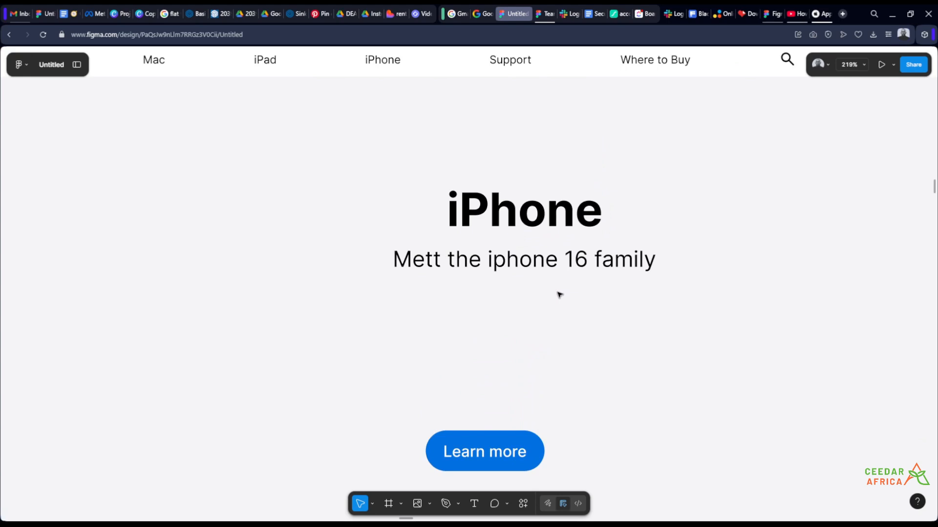
{"action": "scroll", "coordinate": [711, 230], "scroll_direction": "down", "scroll_amount": 3}
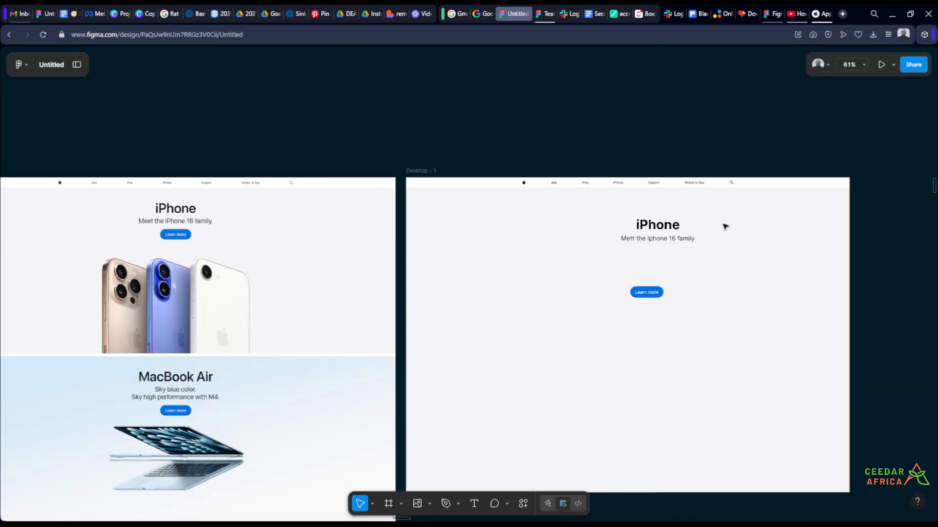
Check the reference layout and move the "Learn more" button into the iPhone text frame, directly below the tagline
{"action": "scroll", "coordinate": [132, 248], "scroll_direction": "up", "scroll_amount": 2}
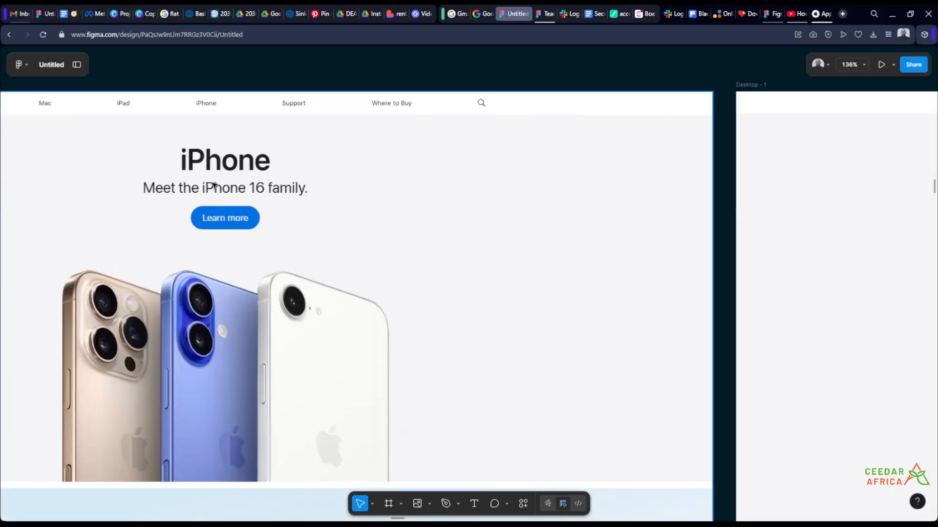
{"action": "scroll", "coordinate": [728, 230], "scroll_direction": "down", "scroll_amount": 3}
{"action": "scroll", "coordinate": [523, 255], "scroll_direction": "up", "scroll_amount": 3}
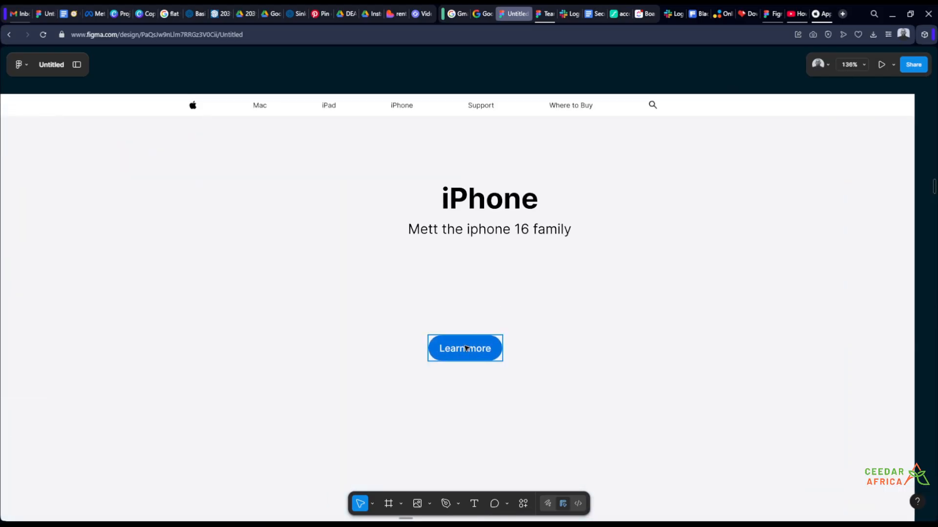
{"action": "left_click_drag", "start_coordinate": [466, 349], "coordinate": [495, 226]}
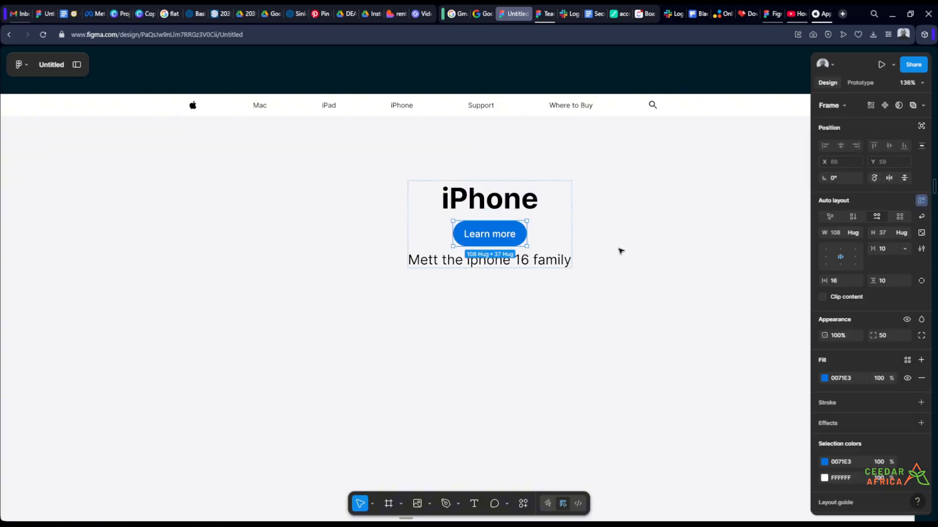
{"action": "key", "text": "Down"}
{"action": "left_click", "coordinate": [672, 245]}
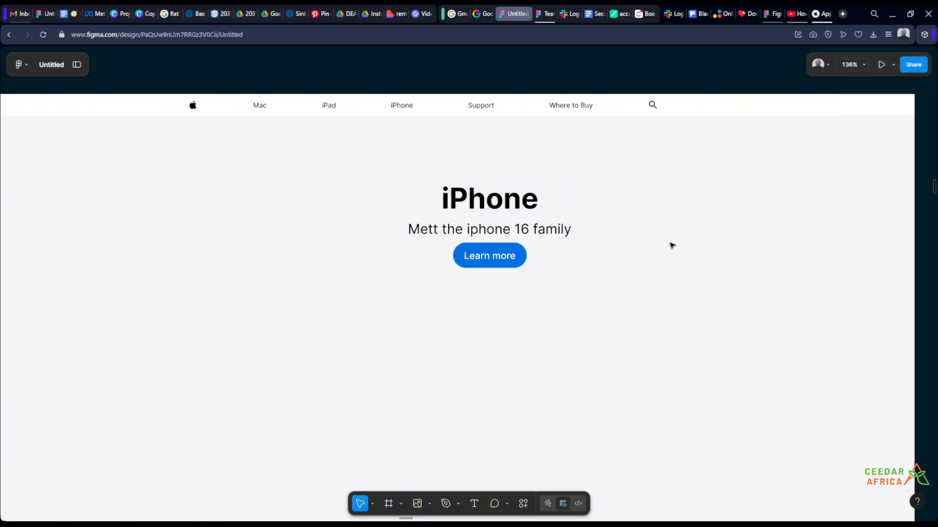
Center the iPhone hero frame horizontally within the Desktop - 1 frame
{"action": "scroll", "coordinate": [672, 246], "scroll_direction": "down", "scroll_amount": 5}
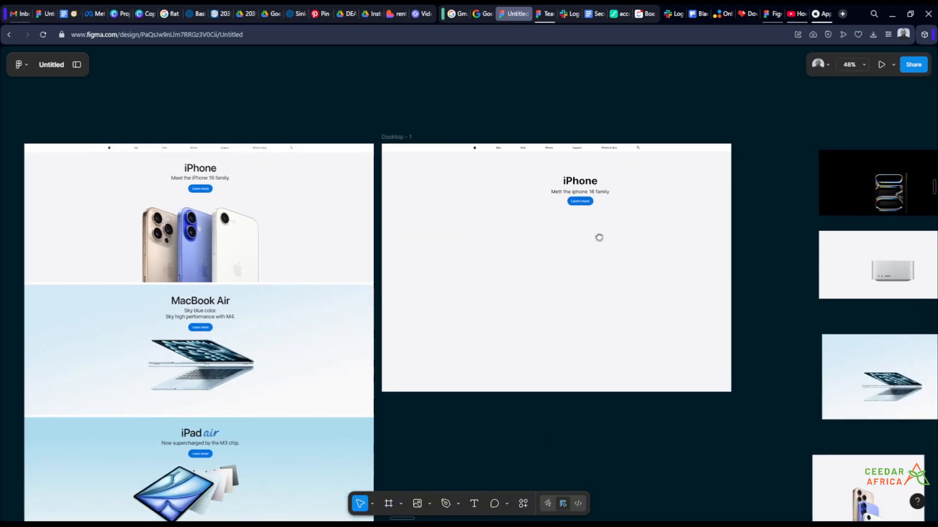
{"action": "scroll", "coordinate": [511, 212], "scroll_direction": "up", "scroll_amount": 2}
{"action": "scroll", "coordinate": [547, 222], "scroll_direction": "up", "scroll_amount": 2}
{"action": "left_click", "coordinate": [599, 218]}
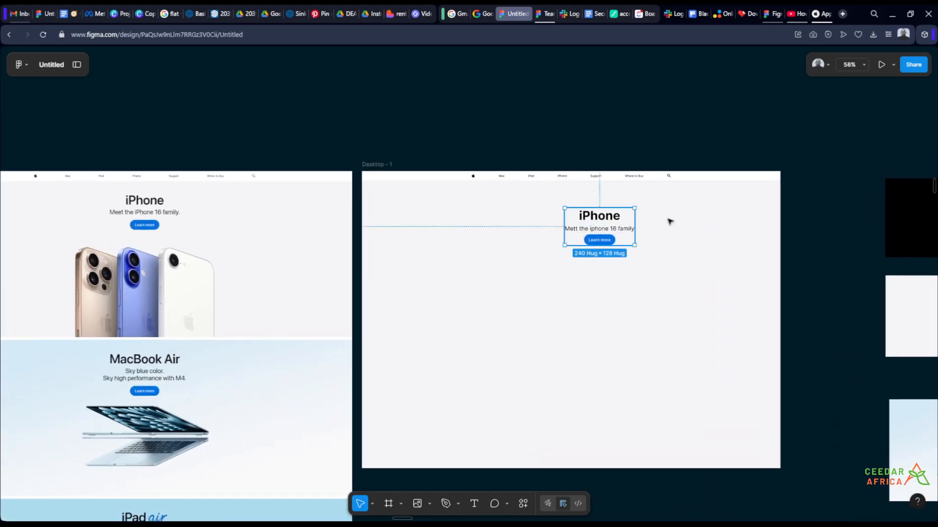
{"action": "left_click", "coordinate": [586, 309]}
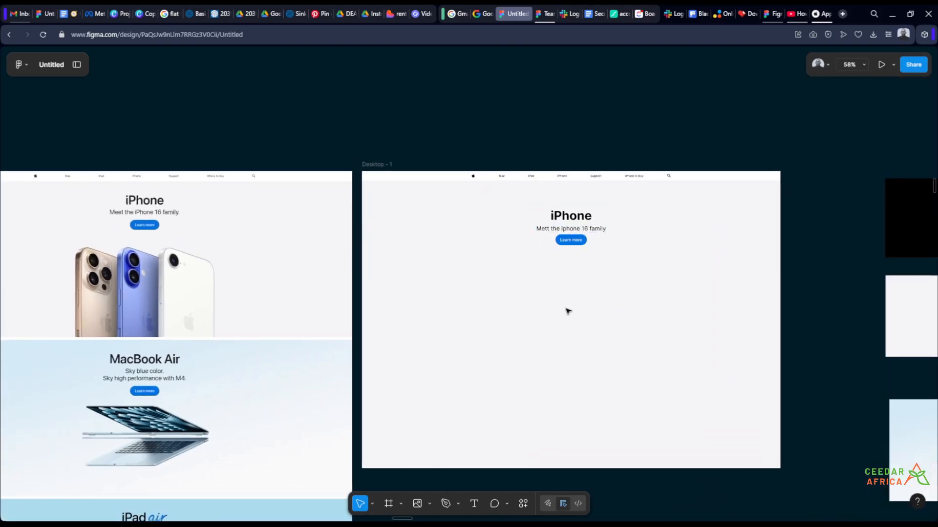
Compare the hero with the reference page and stretch its frame to the desktop frame's full width of 1440
{"action": "scroll", "coordinate": [552, 307], "scroll_direction": "up", "scroll_amount": 2}
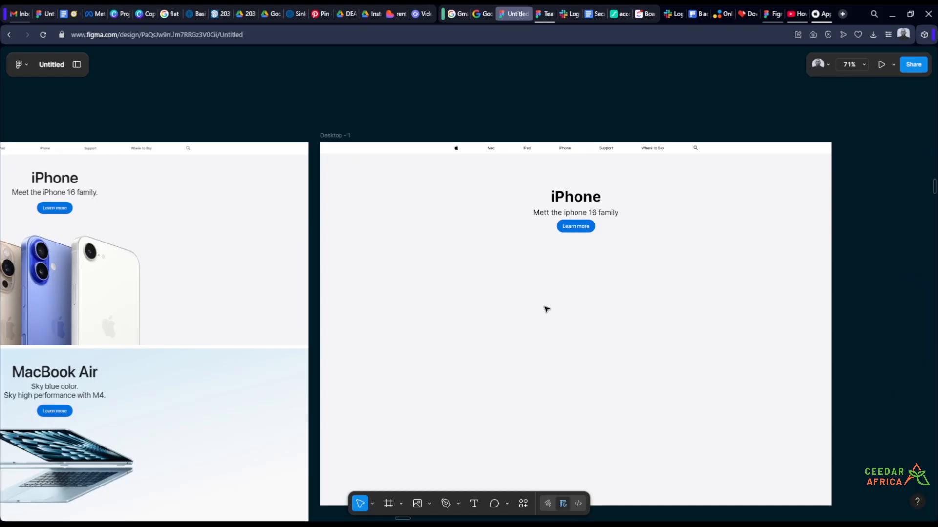
{"action": "left_click_drag", "start_coordinate": [544, 306], "coordinate": [683, 274]}
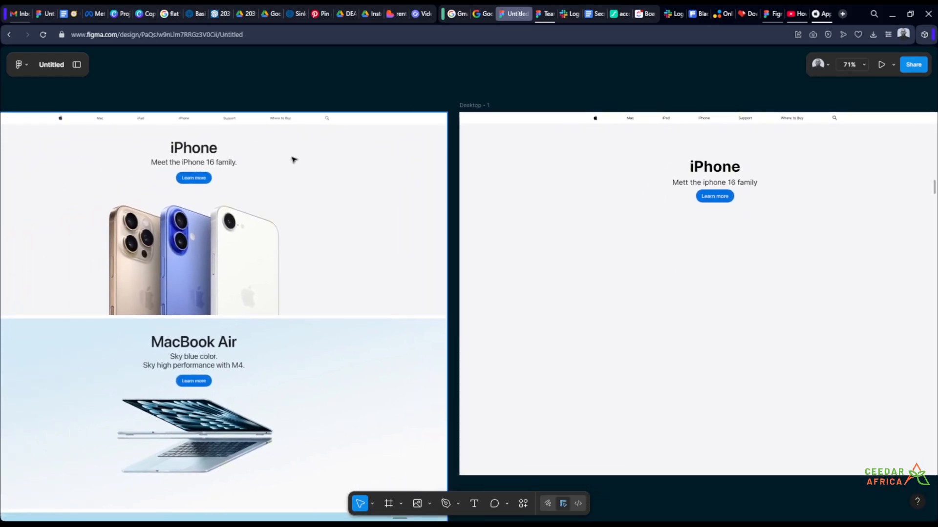
{"action": "left_click_drag", "start_coordinate": [591, 227], "coordinate": [532, 271]}
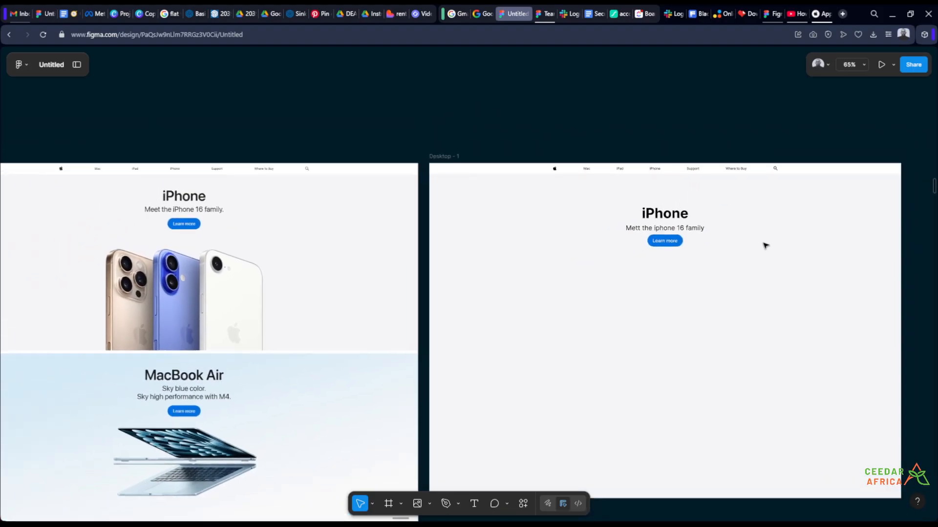
{"action": "scroll", "coordinate": [691, 221], "scroll_direction": "up", "scroll_amount": 5}
{"action": "scroll", "coordinate": [689, 222], "scroll_direction": "down", "scroll_amount": 5}
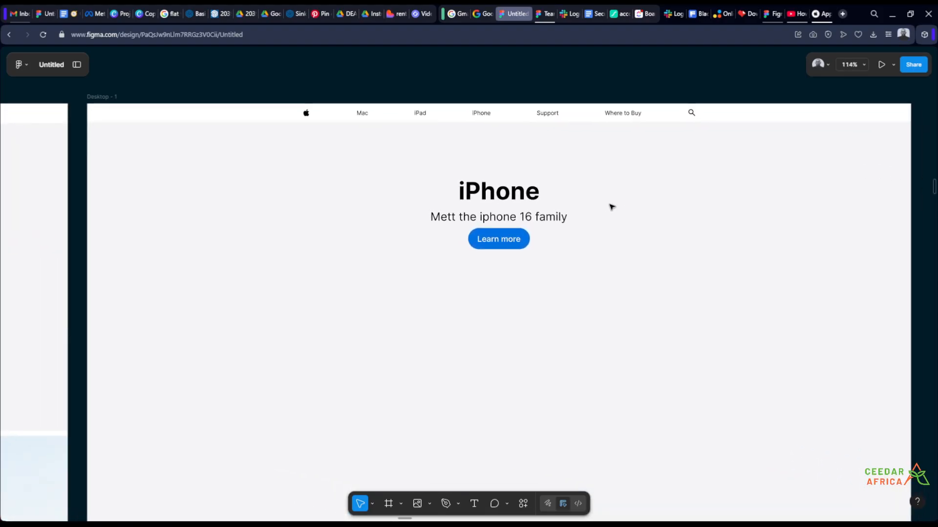
{"action": "scroll", "coordinate": [607, 192], "scroll_direction": "up", "scroll_amount": 5}
{"action": "scroll", "coordinate": [604, 199], "scroll_direction": "down", "scroll_amount": 1}
{"action": "left_click", "coordinate": [561, 218]}
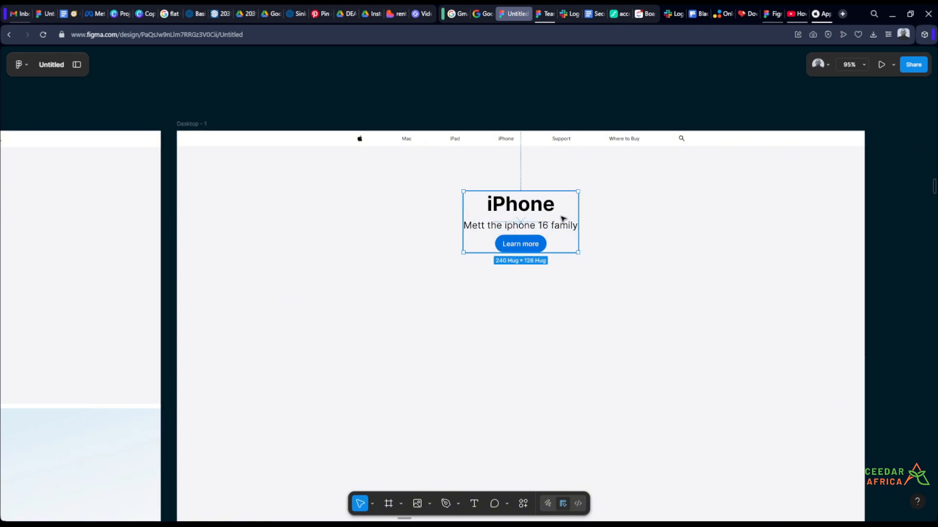
{"action": "scroll", "coordinate": [555, 216], "scroll_direction": "down", "scroll_amount": 5}
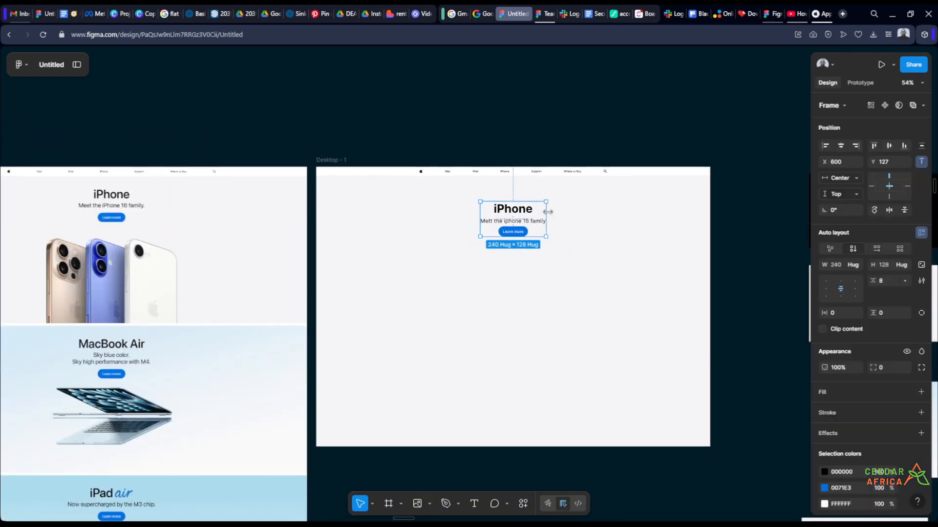
{"action": "left_click_drag", "start_coordinate": [548, 211], "coordinate": [710, 197]}
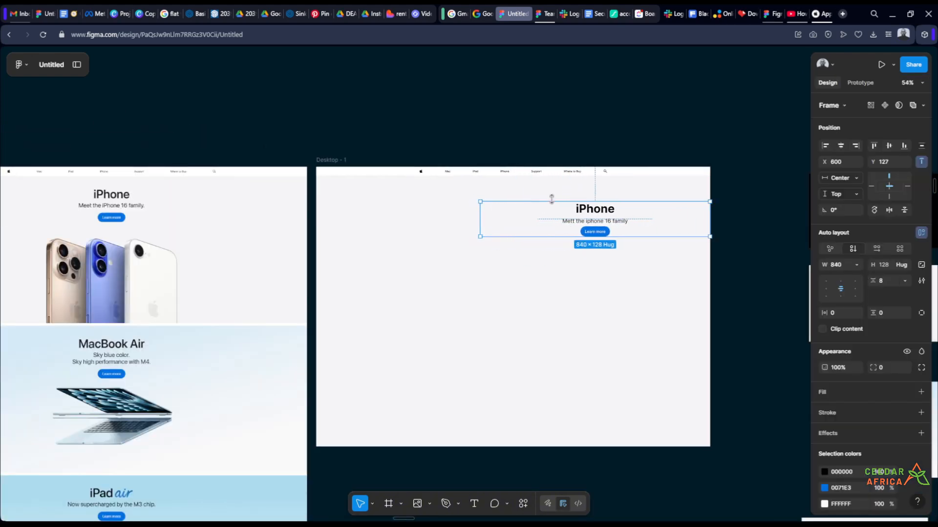
{"action": "left_click_drag", "start_coordinate": [481, 217], "coordinate": [318, 217]}
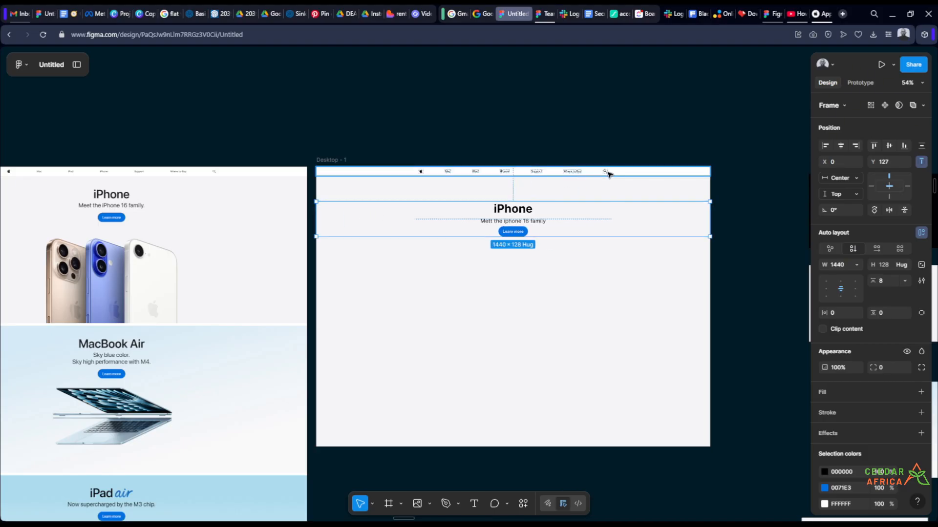
Set the vertical spacing between the navigation bar and the hero frame to 0 and compare it with the reference page
{"action": "left_click", "coordinate": [641, 172], "text": "shift"}
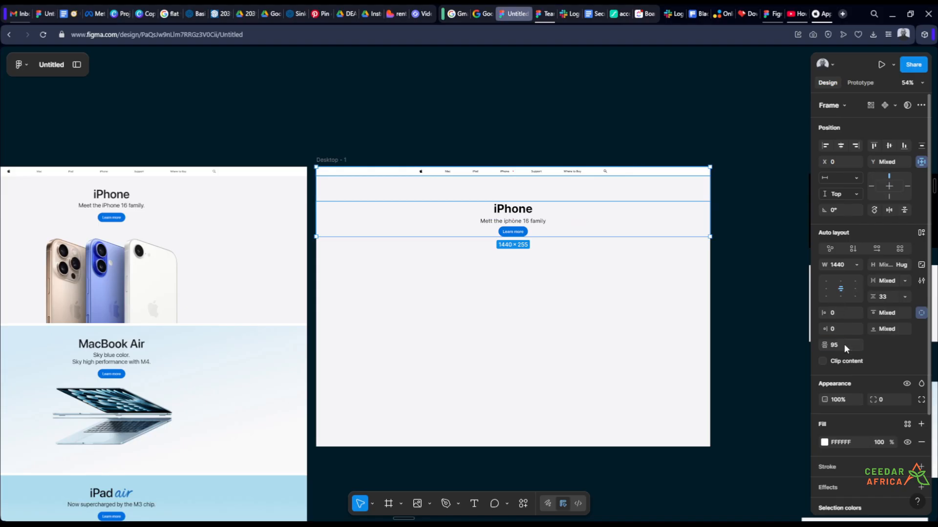
{"action": "left_click", "coordinate": [458, 125]}
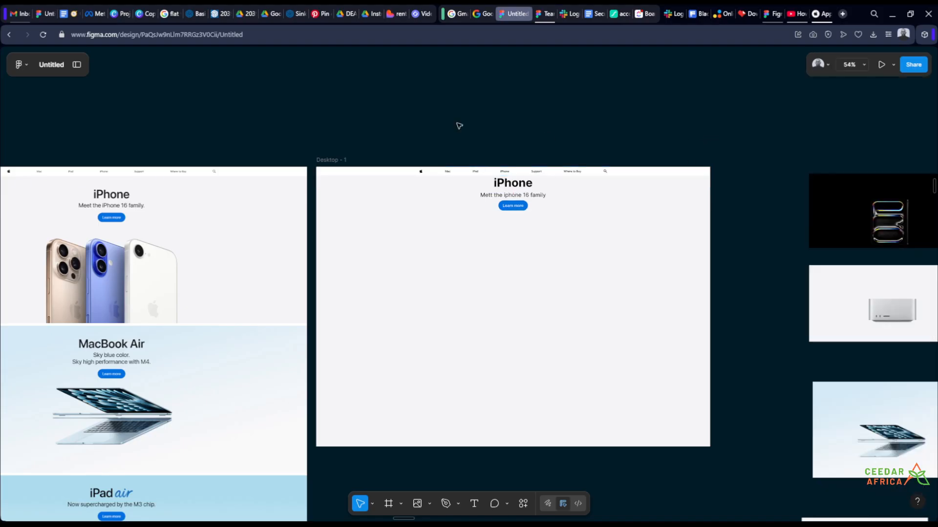
{"action": "scroll", "coordinate": [383, 119], "scroll_direction": "up", "scroll_amount": 3}
{"action": "left_click_drag", "start_coordinate": [383, 120], "coordinate": [682, 100]}
{"action": "scroll", "coordinate": [358, 199], "scroll_direction": "up", "scroll_amount": 5}
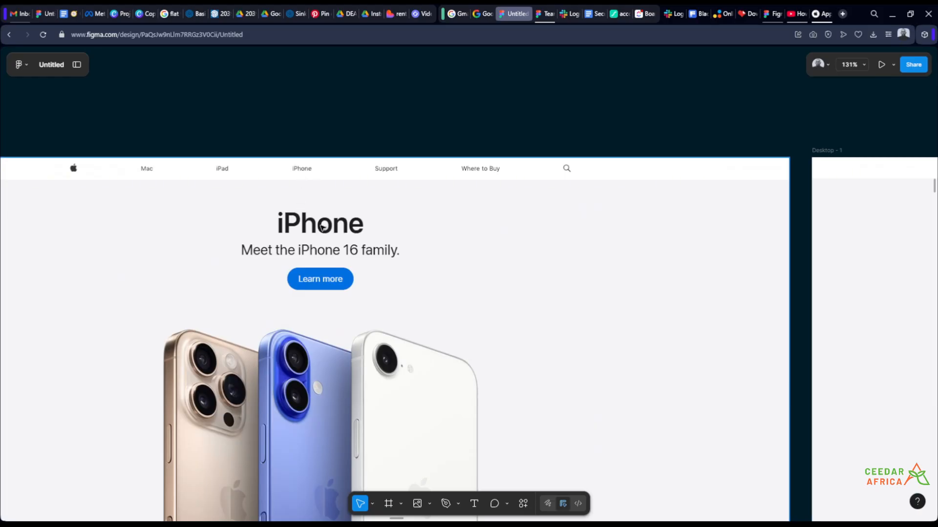
{"action": "scroll", "coordinate": [322, 226], "scroll_direction": "down", "scroll_amount": 5}
{"action": "scroll", "coordinate": [332, 111], "scroll_direction": "right", "scroll_amount": 6}
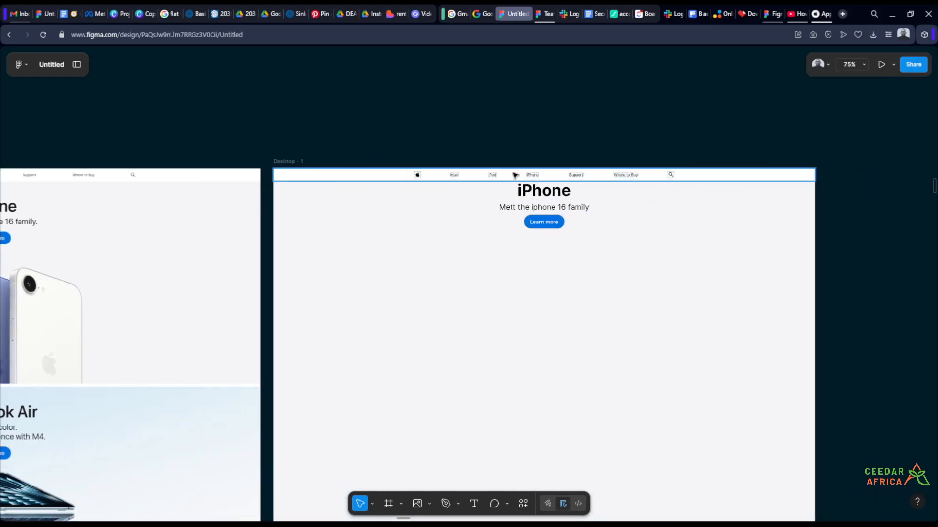
Try vertical spacings of 80 and 64 between the navigation bar and the hero frame, and settle on 42
{"action": "left_click", "coordinate": [516, 175]}
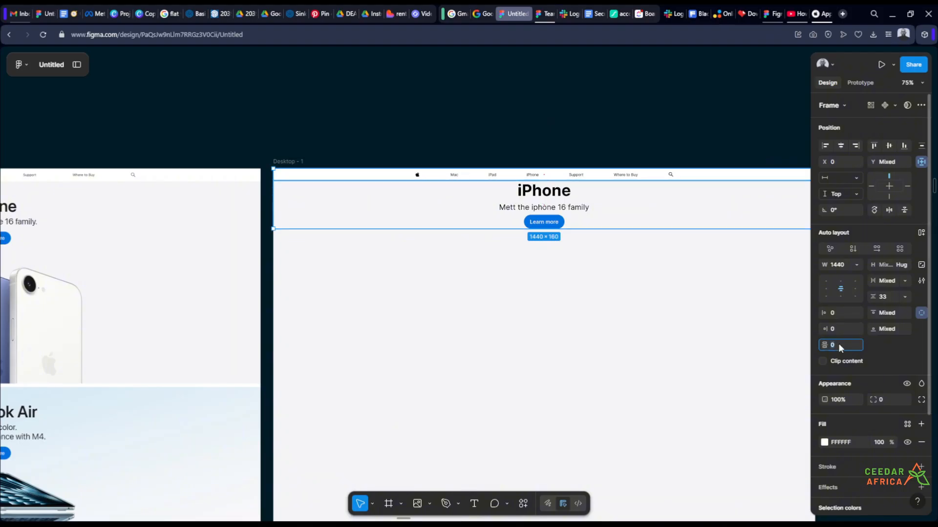
{"action": "type", "text": "80"}
{"action": "key", "text": "Return"}
{"action": "scroll", "coordinate": [690, 305], "scroll_direction": "down", "scroll_amount": 5}
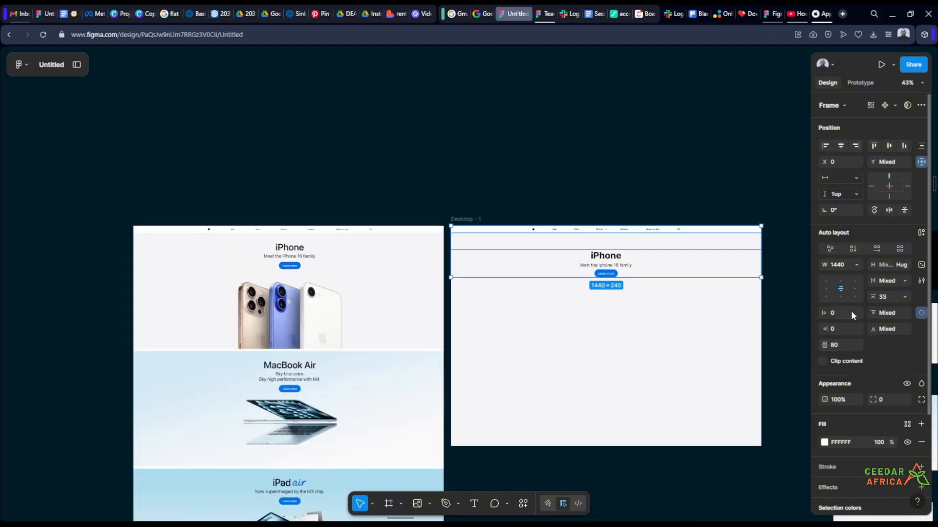
{"action": "key", "text": "Return"}
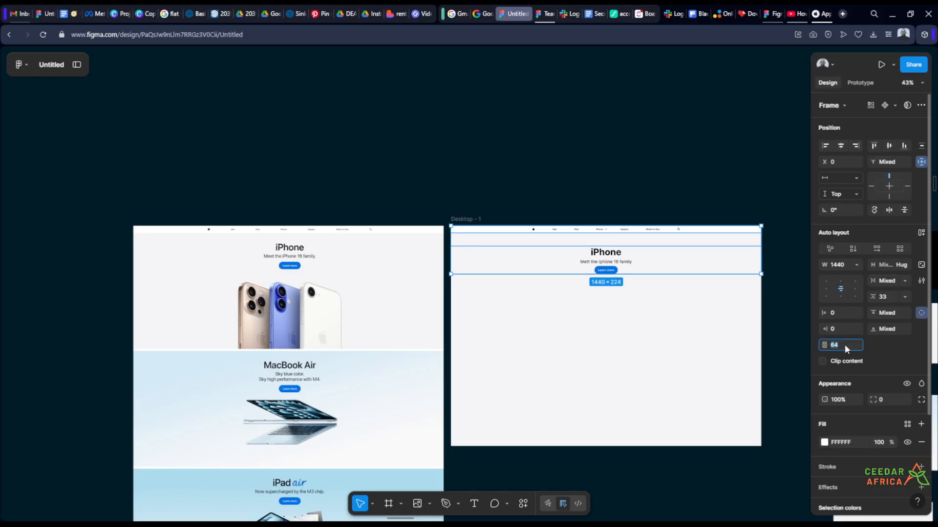
{"action": "left_click", "coordinate": [845, 344]}
{"action": "type", "text": "42"}
{"action": "key", "text": "Return"}
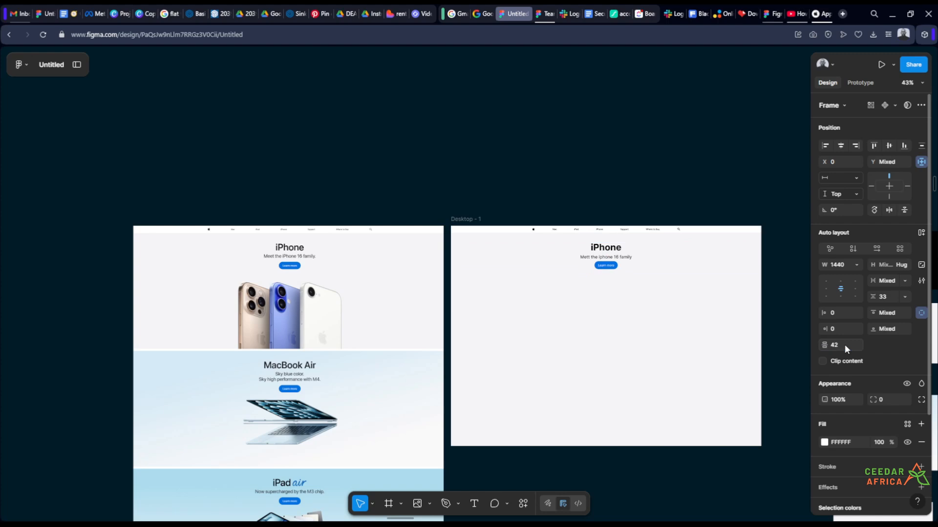
{"action": "scroll", "coordinate": [626, 265], "scroll_direction": "up", "scroll_amount": 5}
{"action": "left_click", "coordinate": [689, 358]}
{"action": "scroll", "coordinate": [751, 262], "scroll_direction": "down", "scroll_amount": 3}
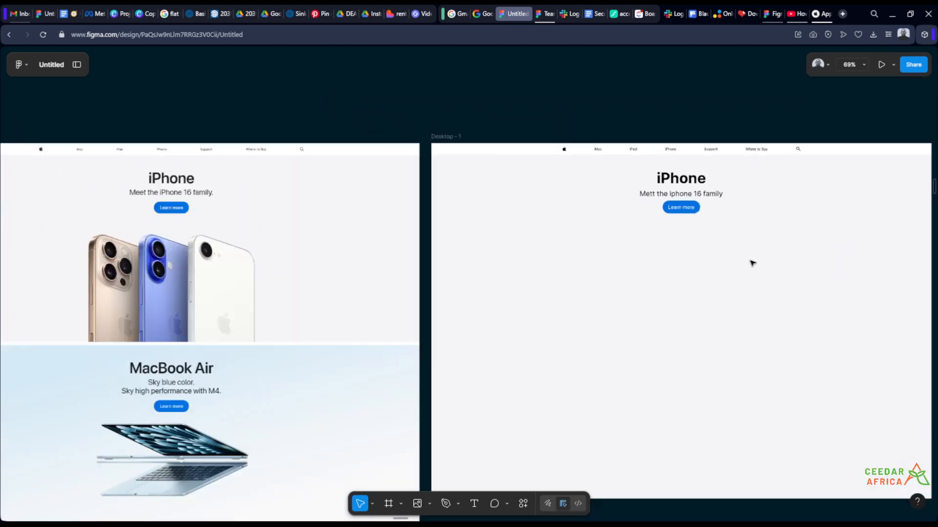
Set the hero frame's vertical gap between items to 16 and compare the result with the reference page
{"action": "scroll", "coordinate": [713, 268], "scroll_direction": "up", "scroll_amount": 2}
{"action": "scroll", "coordinate": [713, 269], "scroll_direction": "right", "scroll_amount": 2}
{"action": "scroll", "coordinate": [684, 277], "scroll_direction": "up", "scroll_amount": 5}
{"action": "left_click", "coordinate": [574, 244]}
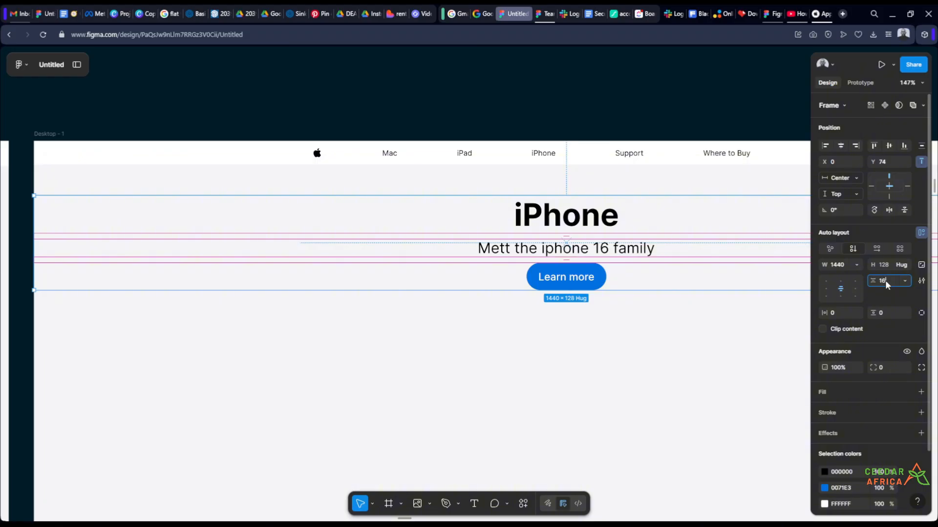
{"action": "key", "text": "Return"}
{"action": "left_click", "coordinate": [752, 345]}
{"action": "scroll", "coordinate": [732, 323], "scroll_direction": "down", "scroll_amount": 5}
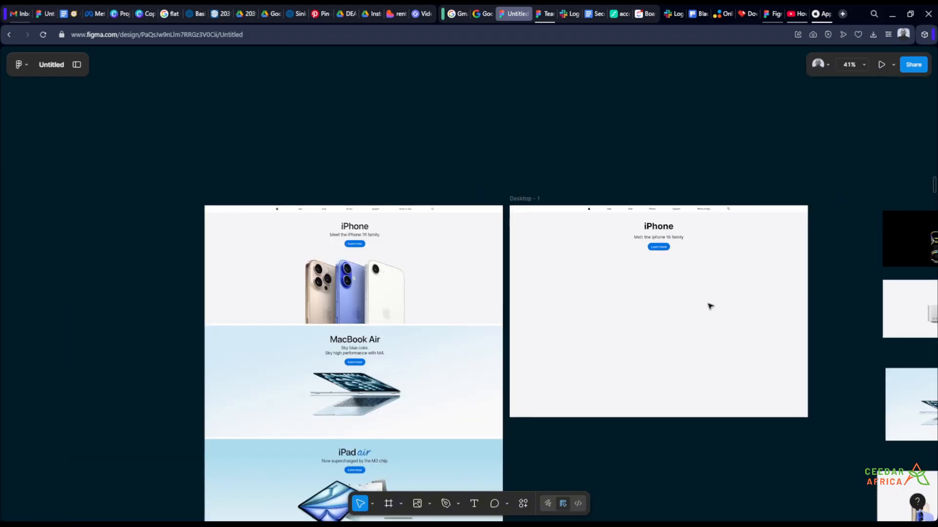
{"action": "scroll", "coordinate": [710, 306], "scroll_direction": "up", "scroll_amount": 3}
{"action": "left_click_drag", "start_coordinate": [688, 285], "coordinate": [643, 248]}
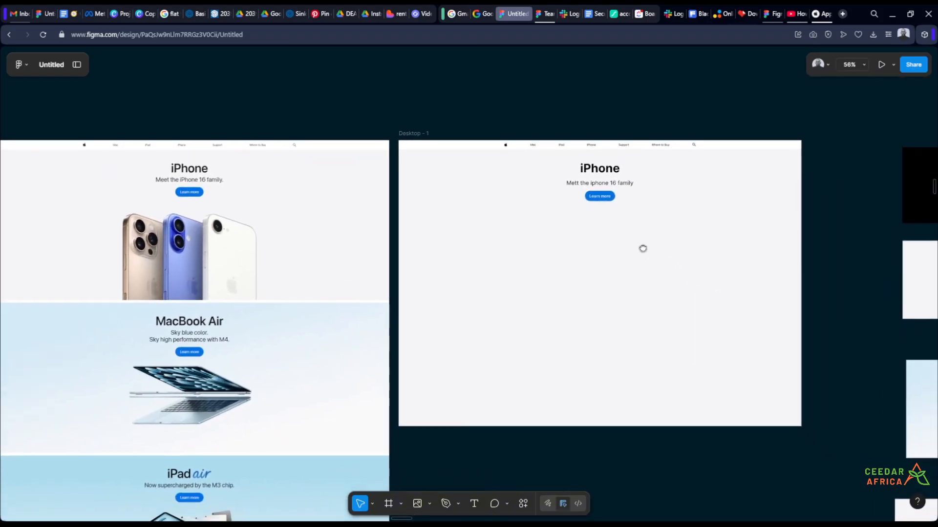
{"action": "scroll", "coordinate": [643, 248], "scroll_direction": "up", "scroll_amount": 2}
{"action": "scroll", "coordinate": [645, 247], "scroll_direction": "left", "scroll_amount": 3}
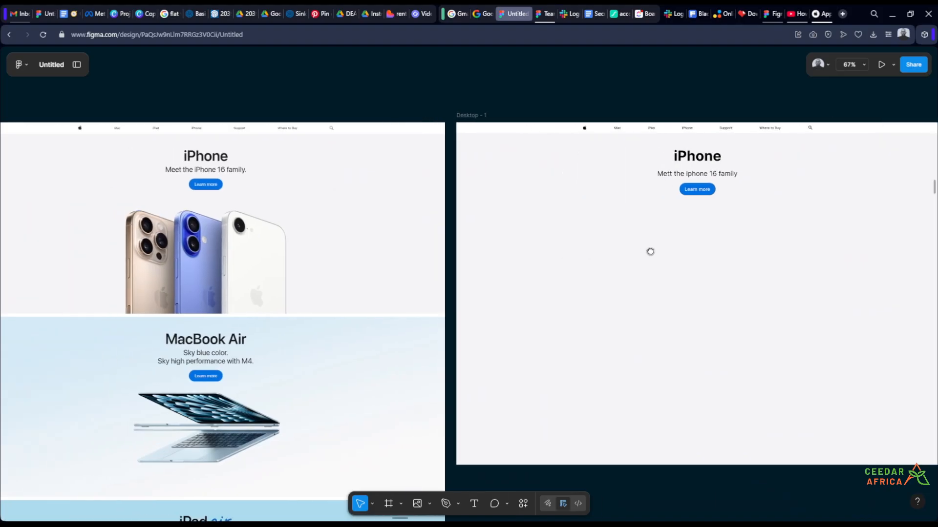
Examine the product images beside the desktop frame and compare the iPhone family image with the reference page's hero
{"action": "scroll", "coordinate": [194, 244], "scroll_direction": "down", "scroll_amount": 5}
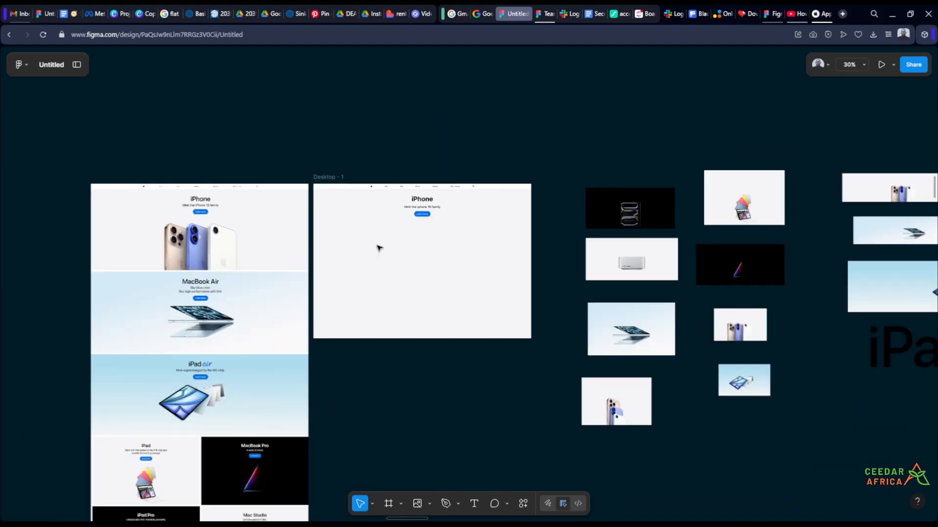
{"action": "scroll", "coordinate": [488, 332], "scroll_direction": "right", "scroll_amount": 5}
{"action": "scroll", "coordinate": [681, 331], "scroll_direction": "right", "scroll_amount": 1}
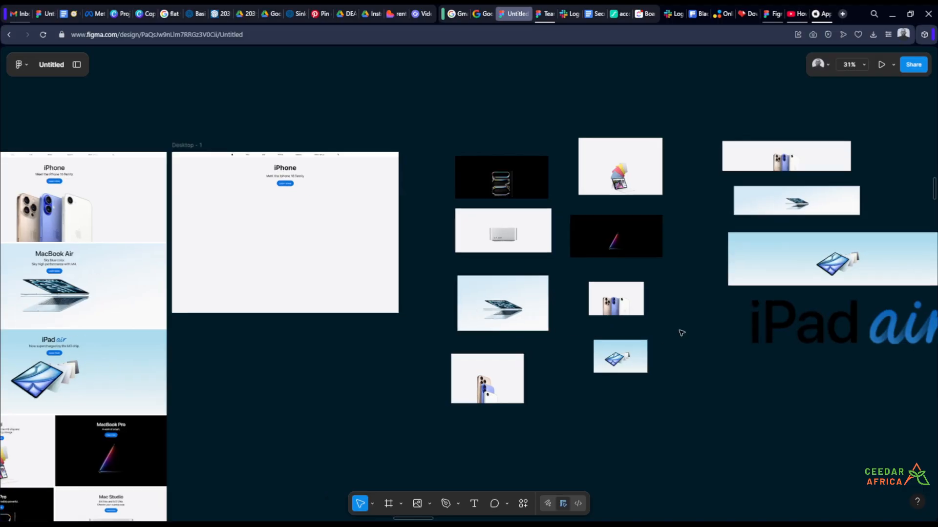
{"action": "scroll", "coordinate": [653, 320], "scroll_direction": "down", "scroll_amount": 3}
{"action": "scroll", "coordinate": [638, 320], "scroll_direction": "right", "scroll_amount": 1}
{"action": "scroll", "coordinate": [641, 322], "scroll_direction": "up", "scroll_amount": 3}
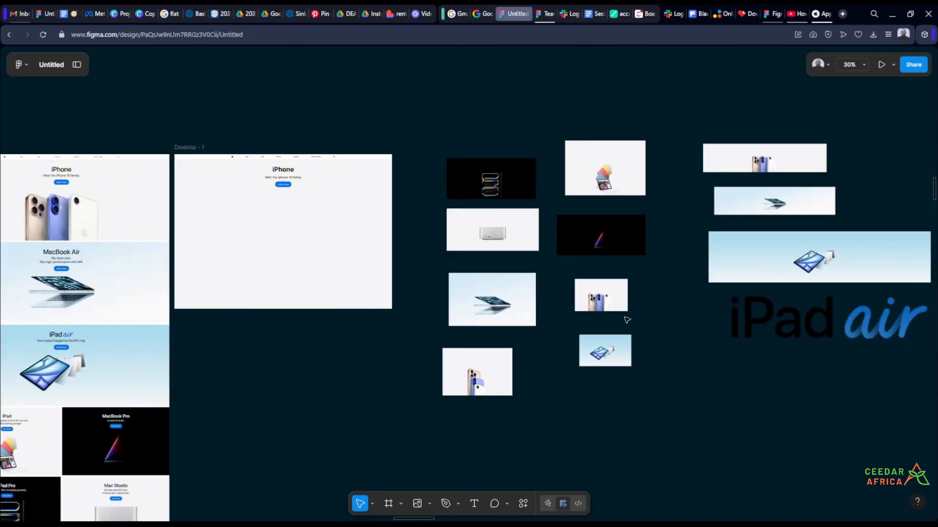
{"action": "scroll", "coordinate": [626, 320], "scroll_direction": "up", "scroll_amount": 8}
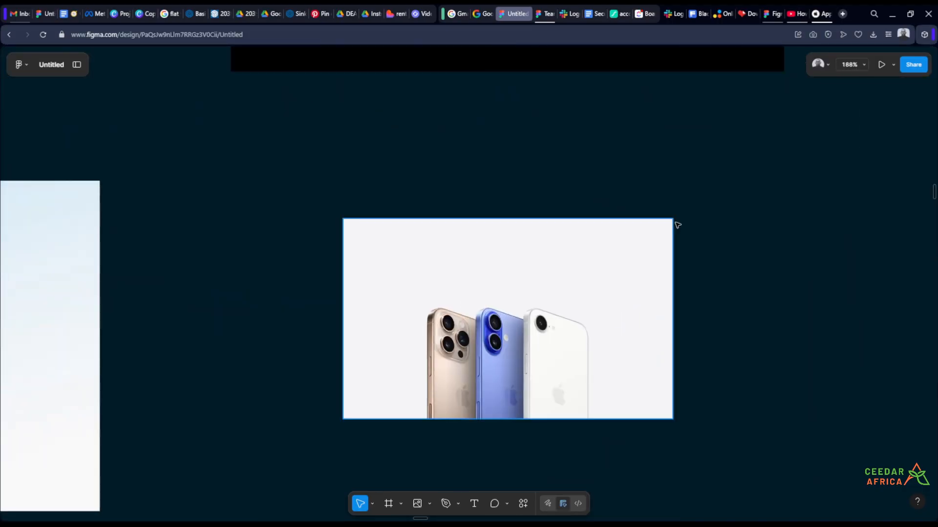
{"action": "scroll", "coordinate": [517, 260], "scroll_direction": "right", "scroll_amount": 3}
{"action": "scroll", "coordinate": [470, 260], "scroll_direction": "down", "scroll_amount": 5}
{"action": "scroll", "coordinate": [452, 268], "scroll_direction": "right", "scroll_amount": 1}
{"action": "left_click_drag", "start_coordinate": [452, 268], "coordinate": [731, 280]}
{"action": "scroll", "coordinate": [597, 358], "scroll_direction": "up", "scroll_amount": 3}
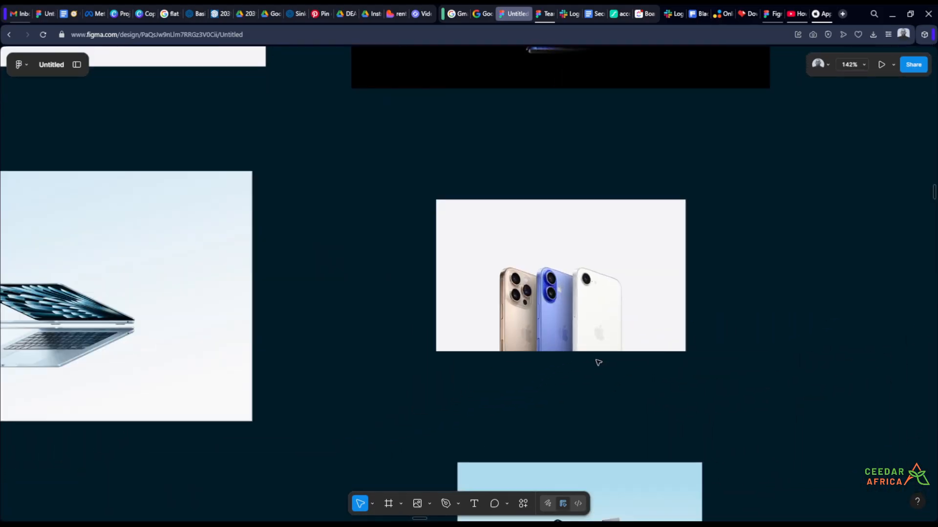
{"action": "left_click_drag", "start_coordinate": [566, 367], "coordinate": [663, 344]}
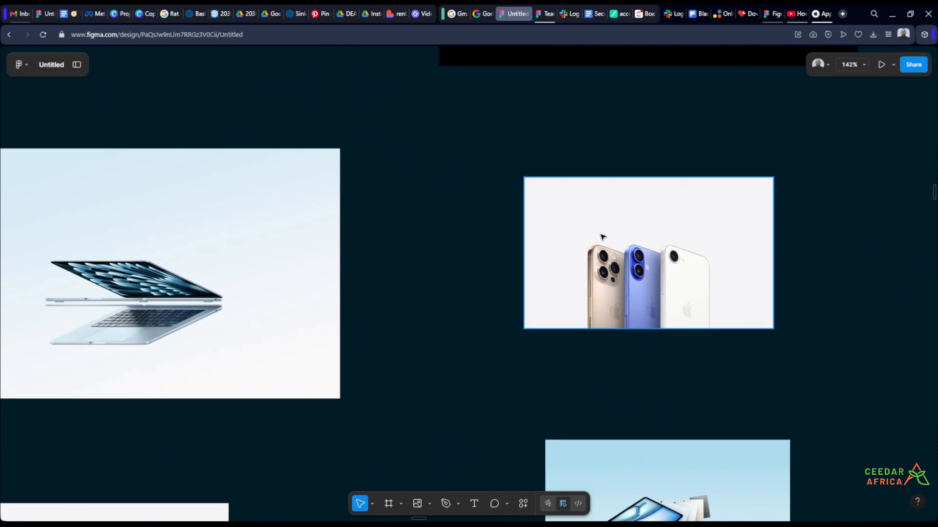
{"action": "scroll", "coordinate": [600, 236], "scroll_direction": "up", "scroll_amount": 1}
{"action": "scroll", "coordinate": [569, 228], "scroll_direction": "up", "scroll_amount": 1}
{"action": "scroll", "coordinate": [685, 239], "scroll_direction": "down", "scroll_amount": 3}
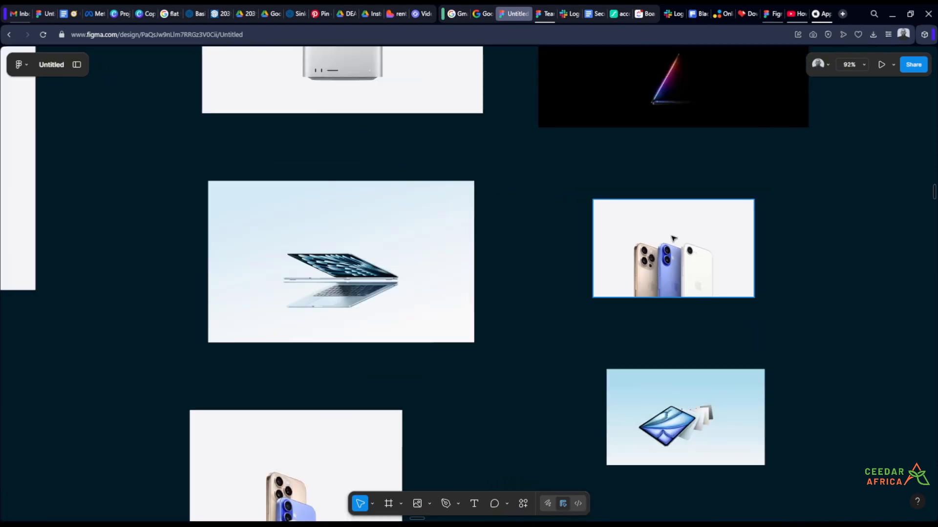
{"action": "left_click_drag", "start_coordinate": [435, 315], "coordinate": [777, 250]}
{"action": "left_click_drag", "start_coordinate": [430, 289], "coordinate": [742, 525]}
{"action": "scroll", "coordinate": [684, 345], "scroll_direction": "down", "scroll_amount": 2}
{"action": "left_click_drag", "start_coordinate": [509, 287], "coordinate": [814, 288]}
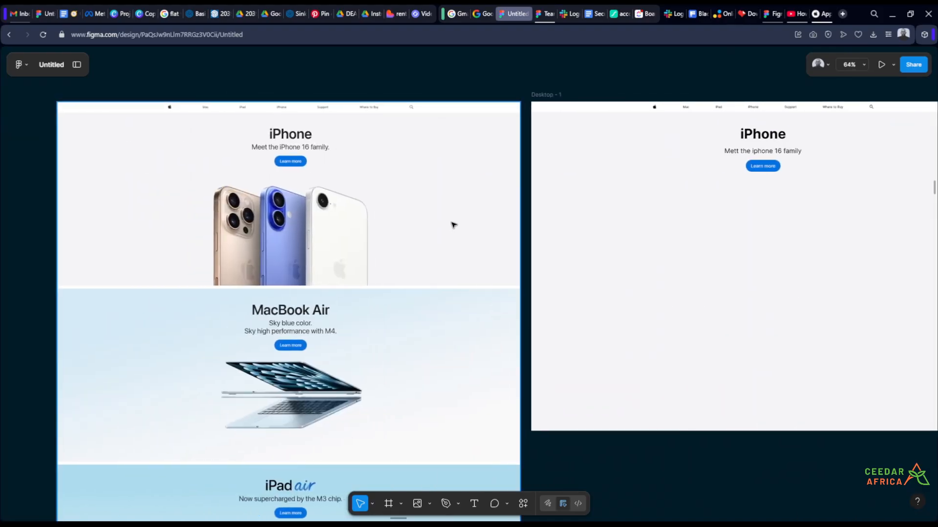
Cut the iPhone family image from the loose product images, paste it into the desktop frame and place it below the Learn more button
{"action": "scroll", "coordinate": [454, 225], "scroll_direction": "down", "scroll_amount": 2}
{"action": "left_click_drag", "start_coordinate": [624, 316], "coordinate": [247, 279]}
{"action": "scroll", "coordinate": [672, 341], "scroll_direction": "up", "scroll_amount": 3}
{"action": "scroll", "coordinate": [658, 238], "scroll_direction": "down", "scroll_amount": 1}
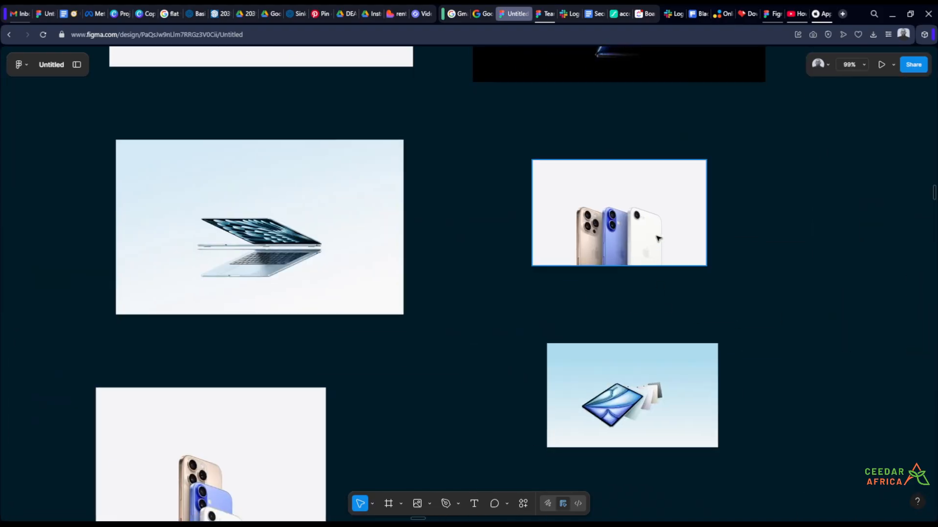
{"action": "left_click", "coordinate": [658, 239]}
{"action": "key", "text": "Delete"}
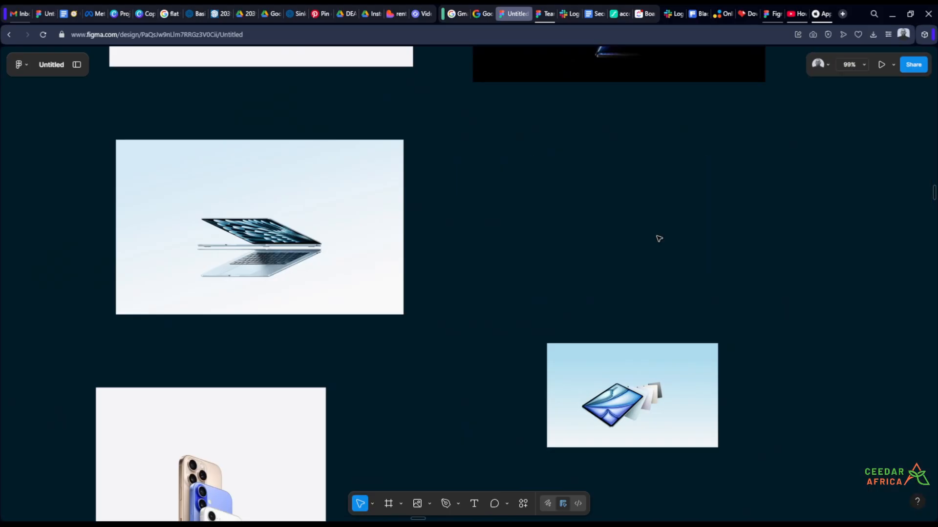
{"action": "scroll", "coordinate": [670, 244], "scroll_direction": "down", "scroll_amount": 5}
{"action": "scroll", "coordinate": [723, 205], "scroll_direction": "up", "scroll_amount": 4}
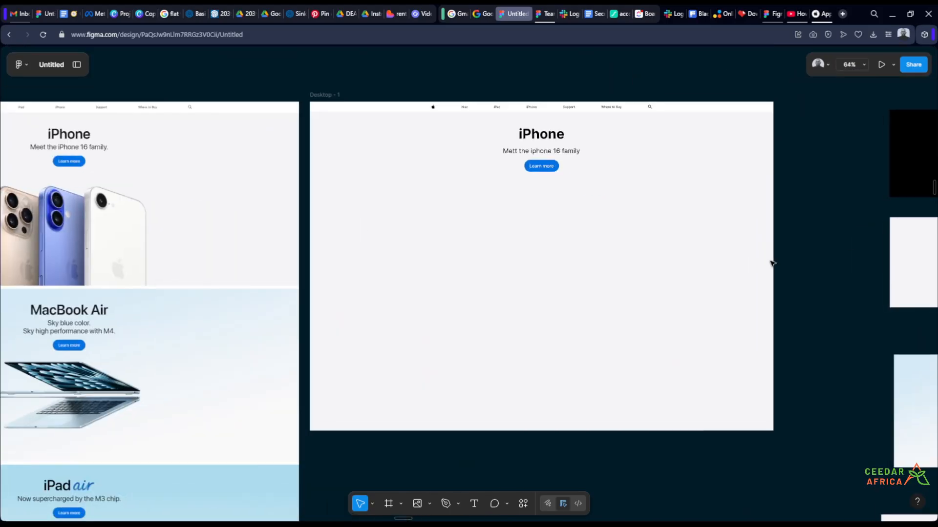
{"action": "left_click", "coordinate": [296, 95]}
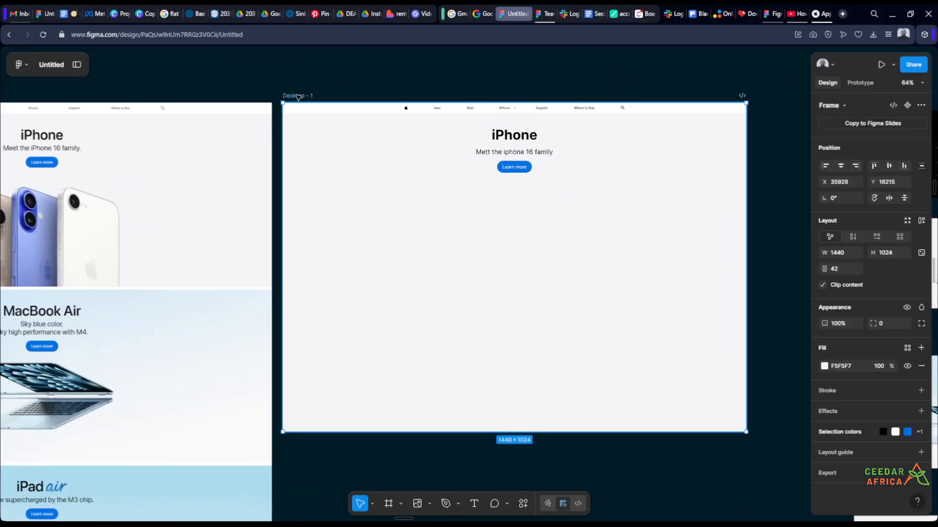
{"action": "key", "text": "ctrl+v"}
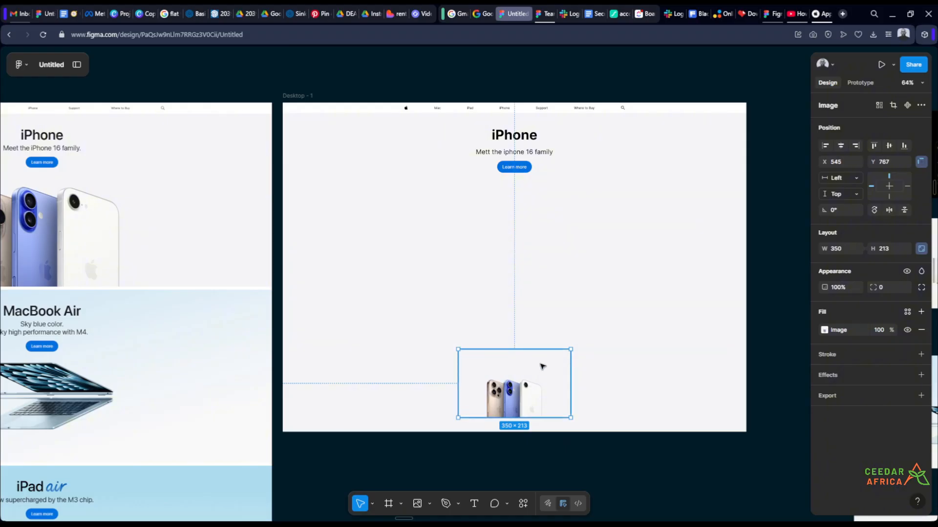
{"action": "left_click_drag", "start_coordinate": [542, 364], "coordinate": [540, 216]}
Enlarge the iPhone image proportionally to about 878 × 535 and centre it horizontally in the desktop frame
{"action": "scroll", "coordinate": [636, 276], "scroll_direction": "down", "scroll_amount": 3}
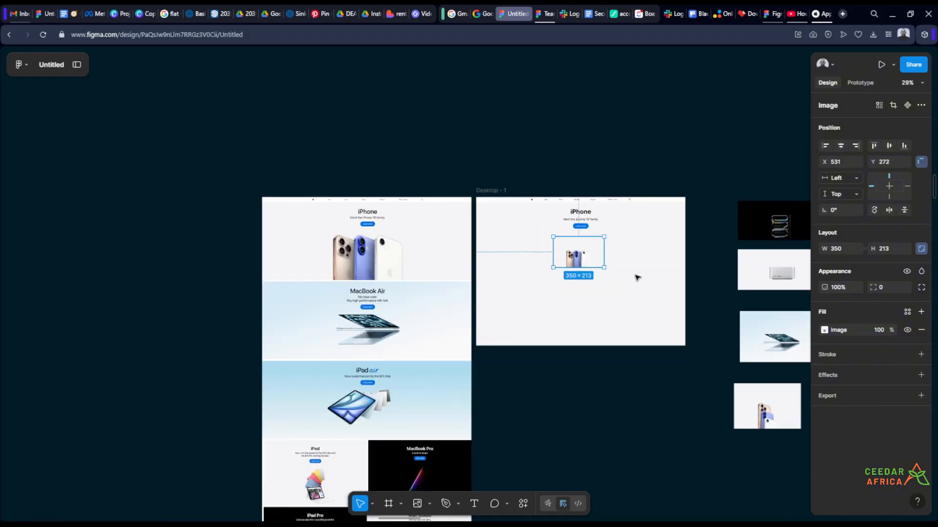
{"action": "scroll", "coordinate": [614, 268], "scroll_direction": "up", "scroll_amount": 3}
{"action": "scroll", "coordinate": [584, 274], "scroll_direction": "down", "scroll_amount": 2}
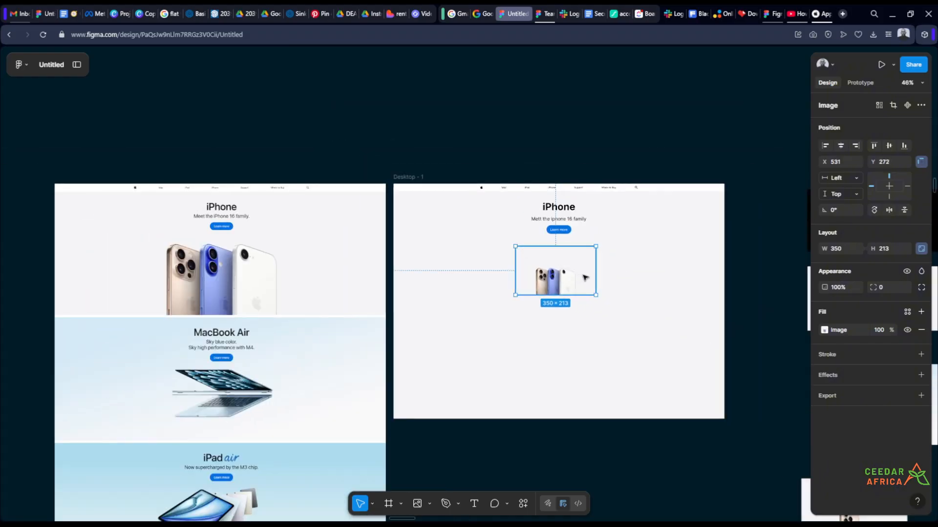
{"action": "left_click_drag", "start_coordinate": [595, 274], "coordinate": [717, 285]}
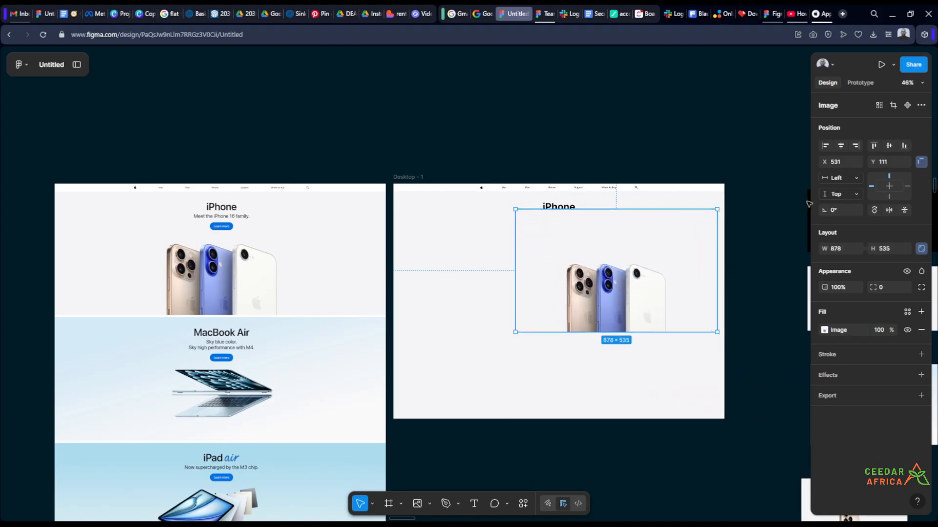
{"action": "left_click", "coordinate": [841, 145]}
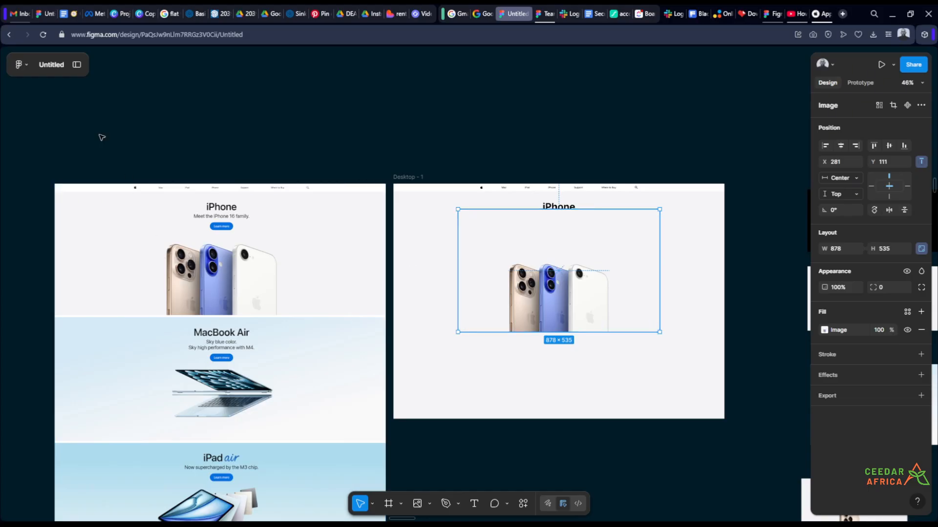
Show the layer list, collapse the hero and navigation frames, and inspect the desktop frame's layers
{"action": "left_click", "coordinate": [77, 65]}
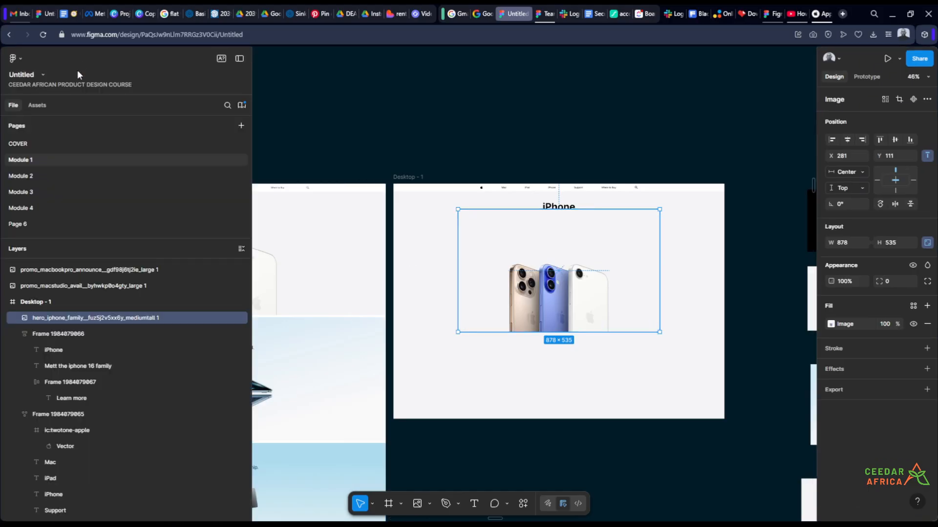
{"action": "left_click", "coordinate": [17, 334]}
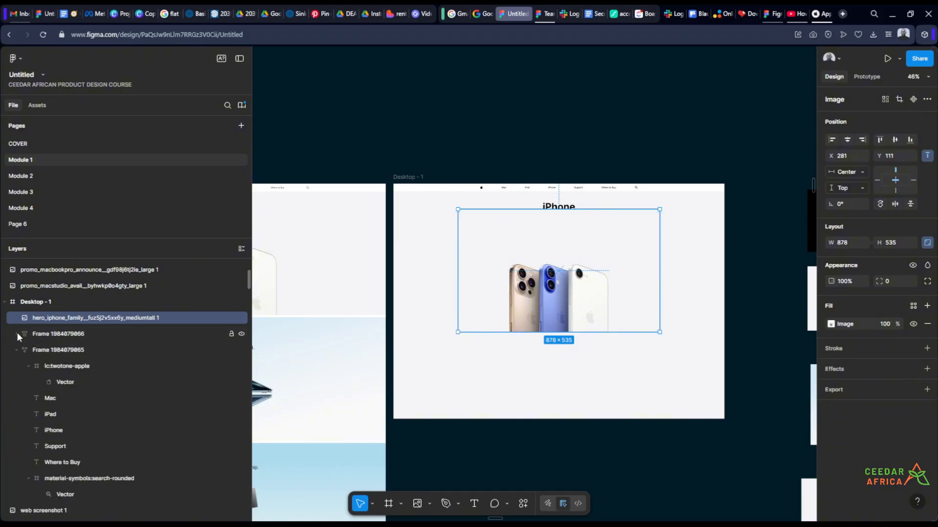
{"action": "left_click", "coordinate": [17, 351]}
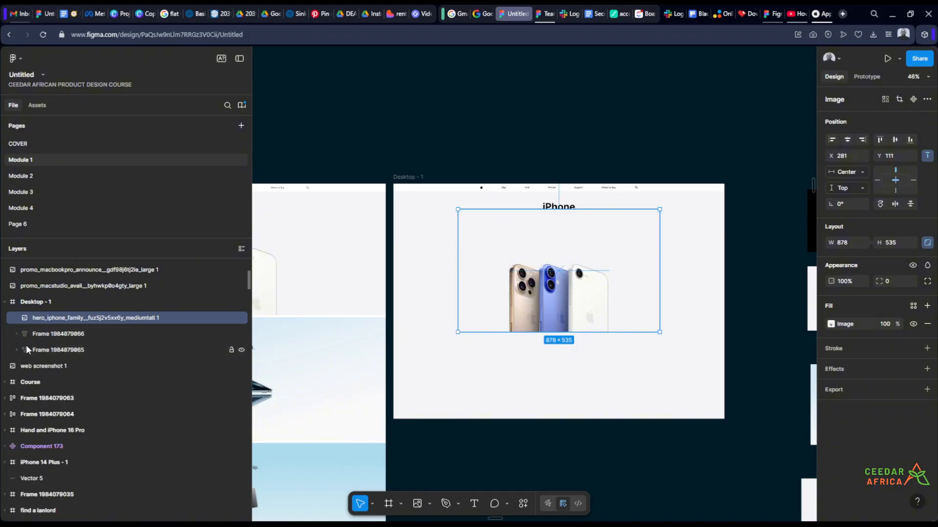
{"action": "left_click", "coordinate": [46, 303]}
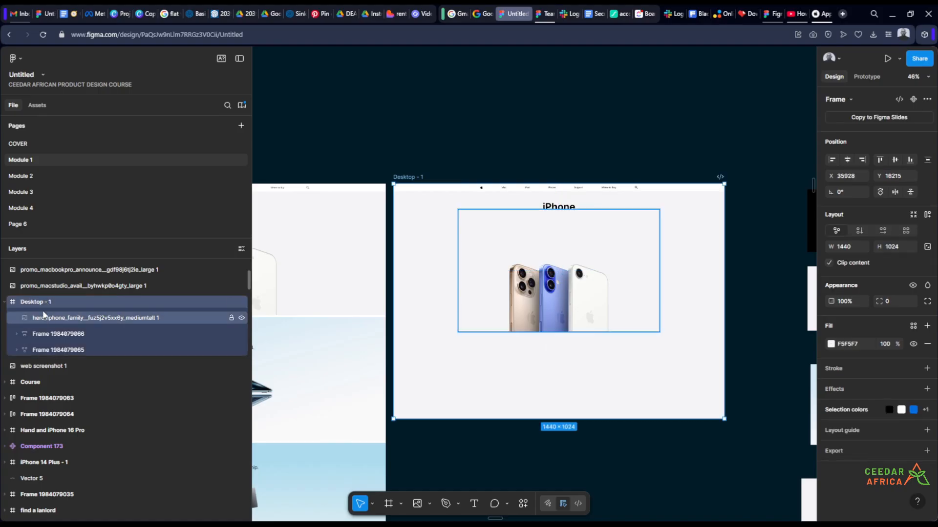
{"action": "left_click", "coordinate": [42, 319]}
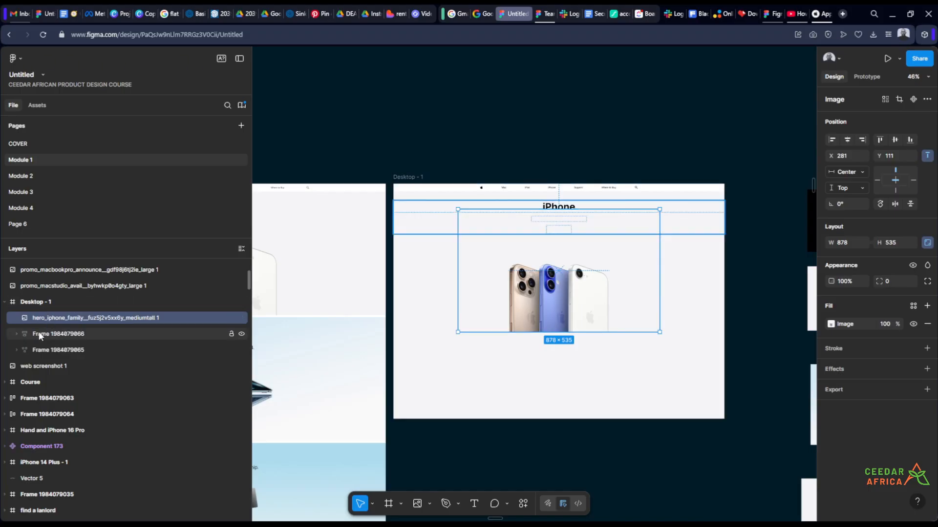
{"action": "left_click", "coordinate": [42, 334]}
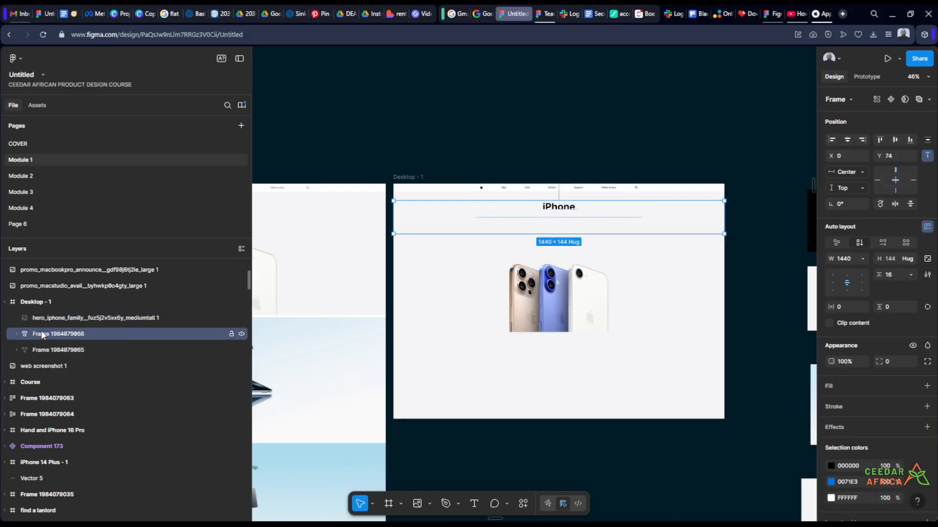
Rename the navigation bar's frame layer as nav
{"action": "left_click", "coordinate": [46, 350]}
{"action": "double_click", "coordinate": [57, 350]}
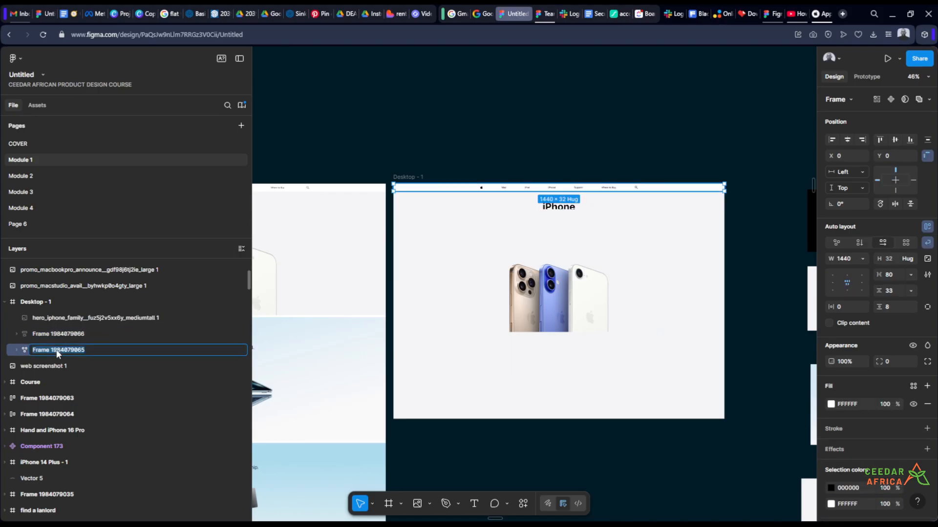
{"action": "type", "text": "nav"}
{"action": "key", "text": "Return"}
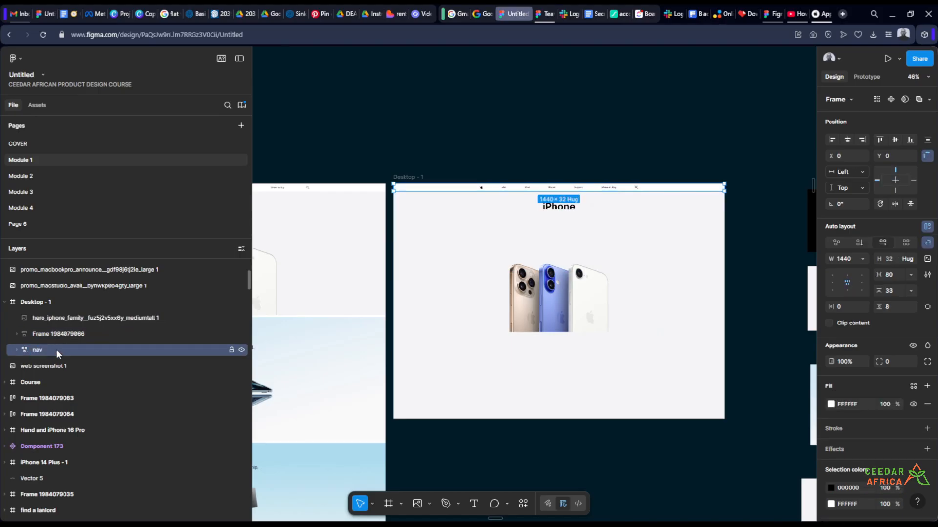
Reorder the iPhone image layer beneath the hero text and nav layers, and compare the hero with the reference page
{"action": "left_click", "coordinate": [89, 318]}
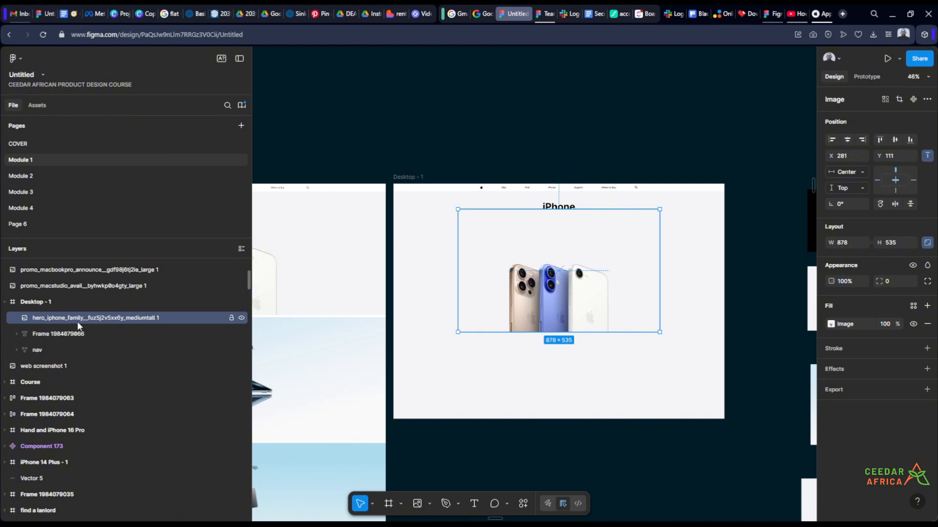
{"action": "left_click_drag", "start_coordinate": [77, 323], "coordinate": [75, 353]}
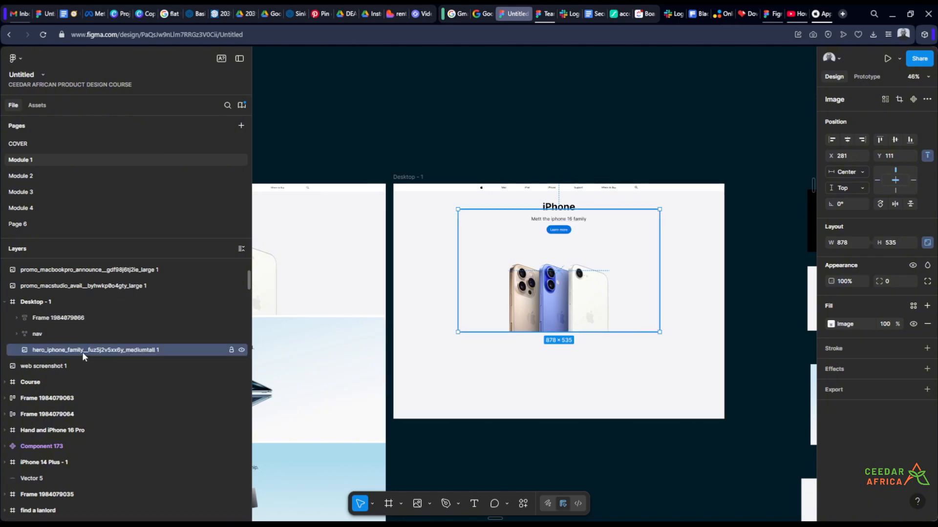
{"action": "left_click", "coordinate": [565, 141]}
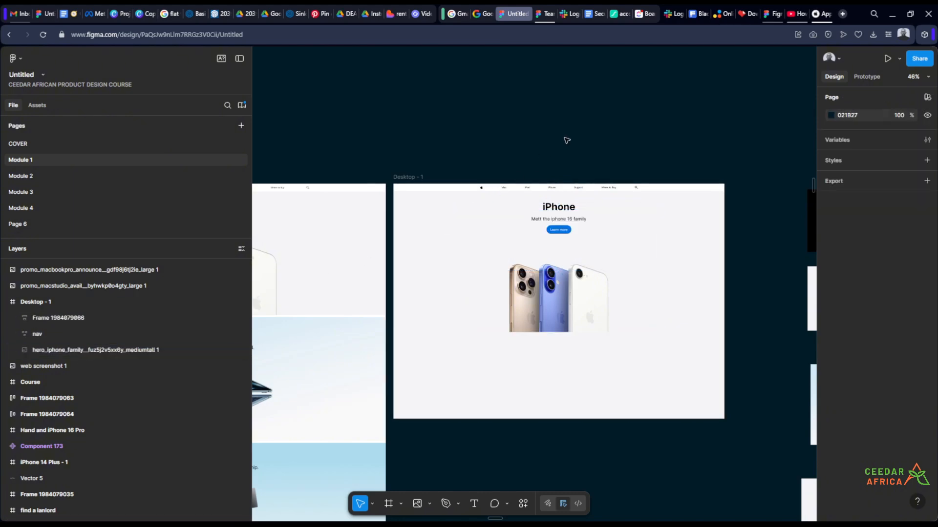
{"action": "left_click_drag", "start_coordinate": [565, 141], "coordinate": [603, 123]}
{"action": "scroll", "coordinate": [689, 111], "scroll_direction": "down", "scroll_amount": 3}
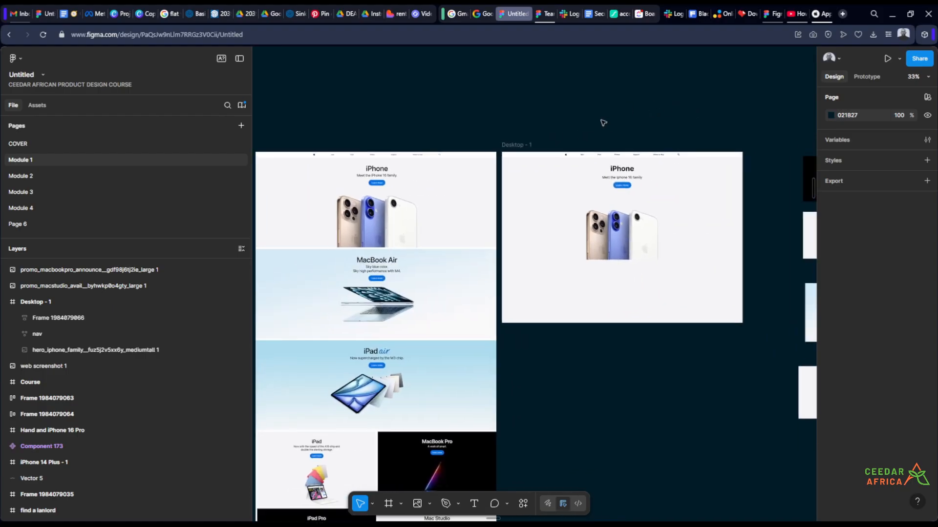
{"action": "scroll", "coordinate": [603, 123], "scroll_direction": "up", "scroll_amount": 5}
{"action": "left_click_drag", "start_coordinate": [552, 140], "coordinate": [644, 110]}
{"action": "scroll", "coordinate": [629, 110], "scroll_direction": "down", "scroll_amount": 2}
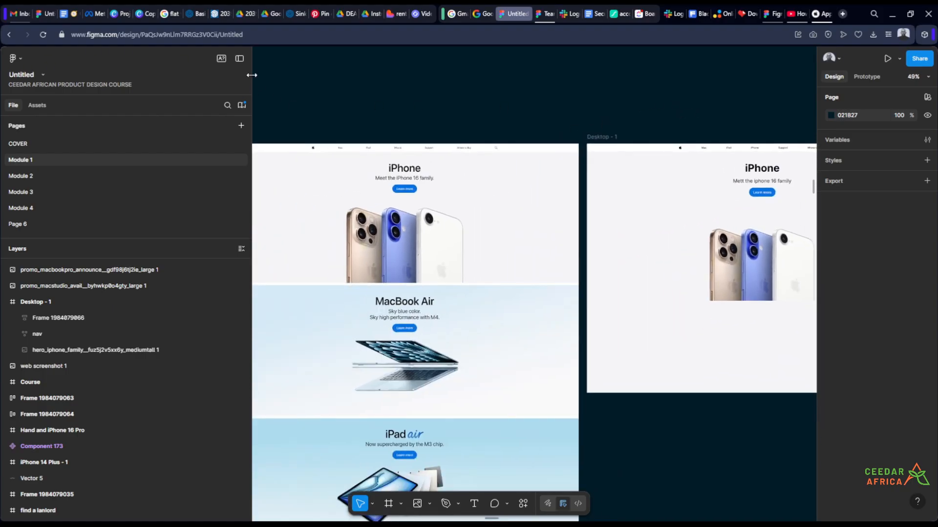
Hide the layer list and move the iPhone image up to about Y 42, closer to the hero's button
{"action": "left_click", "coordinate": [240, 59]}
{"action": "left_click_drag", "start_coordinate": [524, 117], "coordinate": [382, 117]}
{"action": "scroll", "coordinate": [483, 124], "scroll_direction": "up", "scroll_amount": 2}
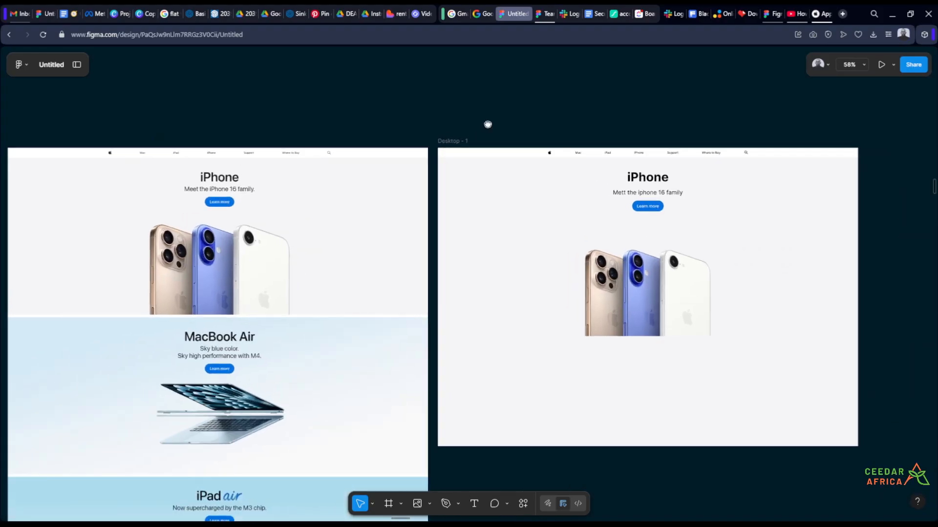
{"action": "left_click_drag", "start_coordinate": [488, 123], "coordinate": [463, 122]}
{"action": "left_click", "coordinate": [636, 296]}
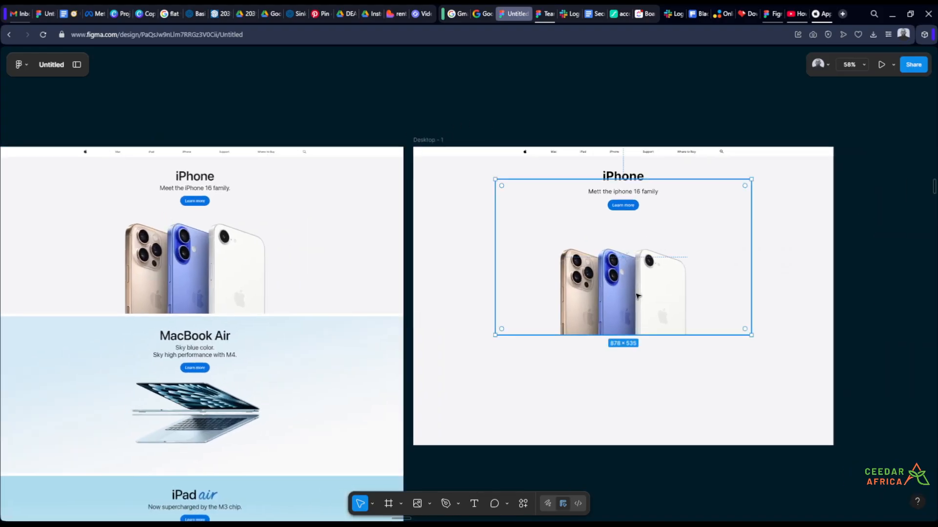
{"action": "left_click_drag", "start_coordinate": [636, 296], "coordinate": [639, 276]}
{"action": "scroll", "coordinate": [523, 274], "scroll_direction": "down", "scroll_amount": 2}
{"action": "scroll", "coordinate": [699, 266], "scroll_direction": "up", "scroll_amount": 2}
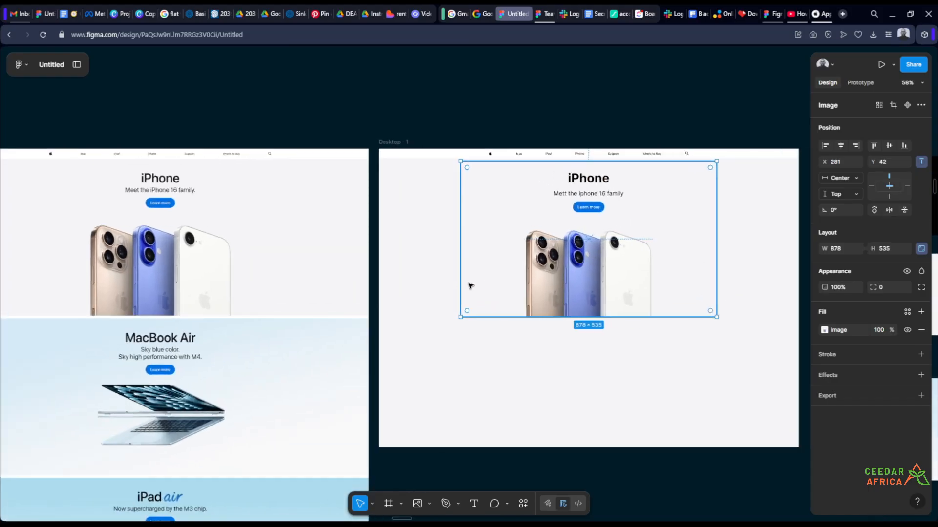
Enlarge the iPhone image to about 1005 × 611, centre it horizontally again and compare it with the reference page
{"action": "left_click_drag", "start_coordinate": [461, 285], "coordinate": [422, 301]}
{"action": "left_click", "coordinate": [841, 146]}
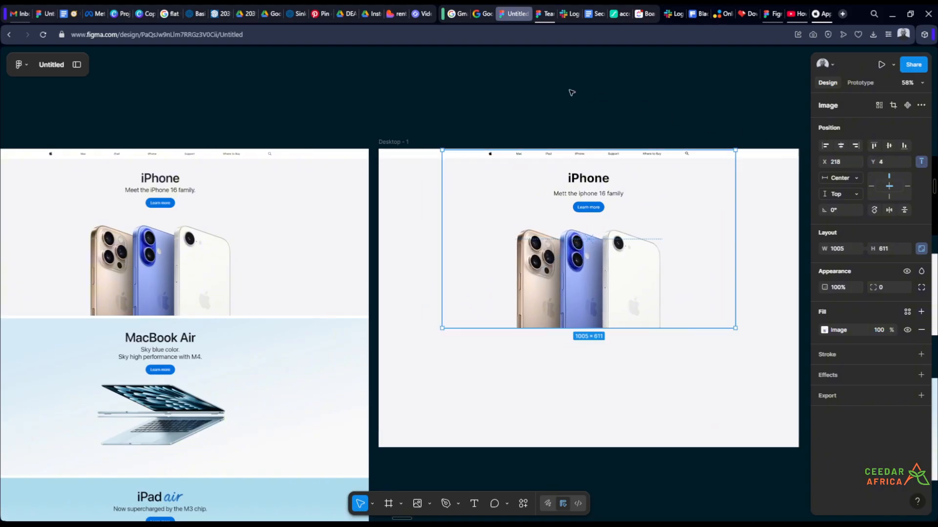
{"action": "left_click", "coordinate": [567, 91]}
{"action": "scroll", "coordinate": [694, 115], "scroll_direction": "down", "scroll_amount": 3}
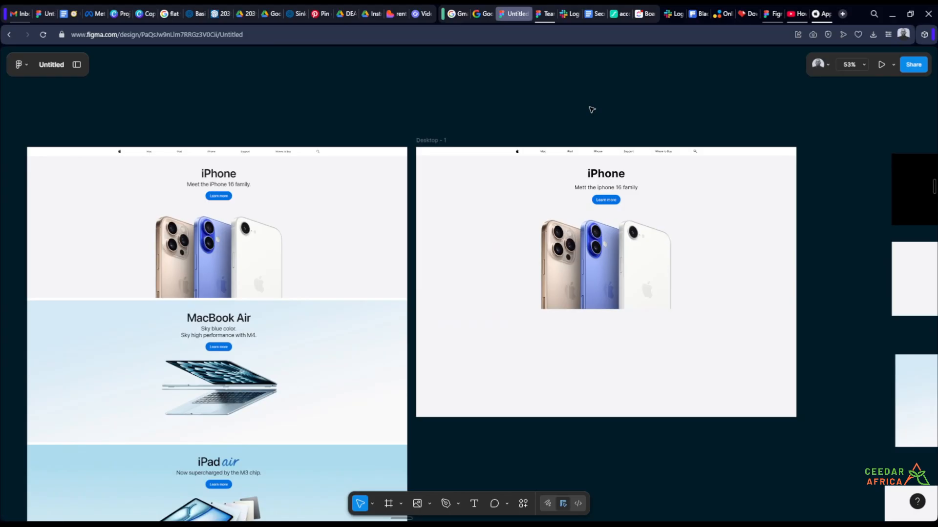
Draw a guide bar about 1966 × 43 spanning both pages beneath the Learn more buttons, and duplicate it above the iPhone headings
{"action": "scroll", "coordinate": [588, 112], "scroll_direction": "down", "scroll_amount": 3}
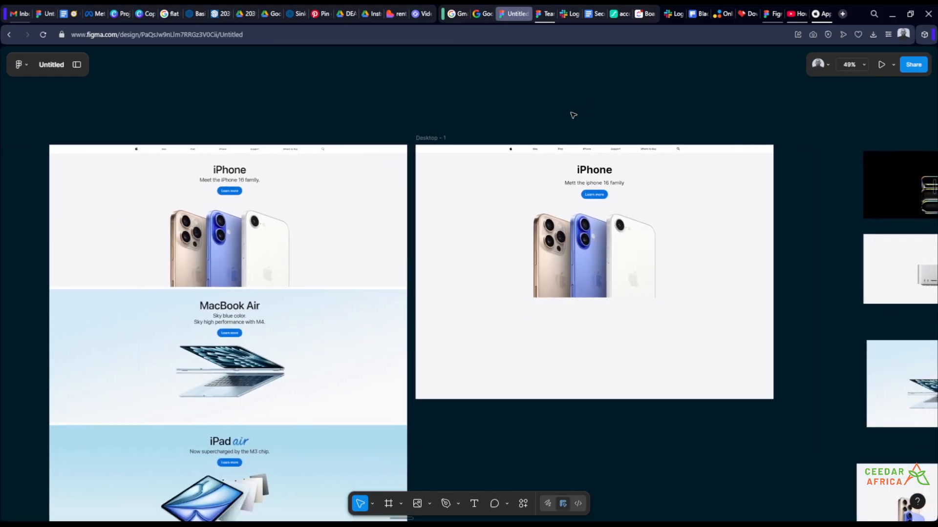
{"action": "scroll", "coordinate": [553, 124], "scroll_direction": "up", "scroll_amount": 2}
{"action": "scroll", "coordinate": [561, 117], "scroll_direction": "left", "scroll_amount": 2}
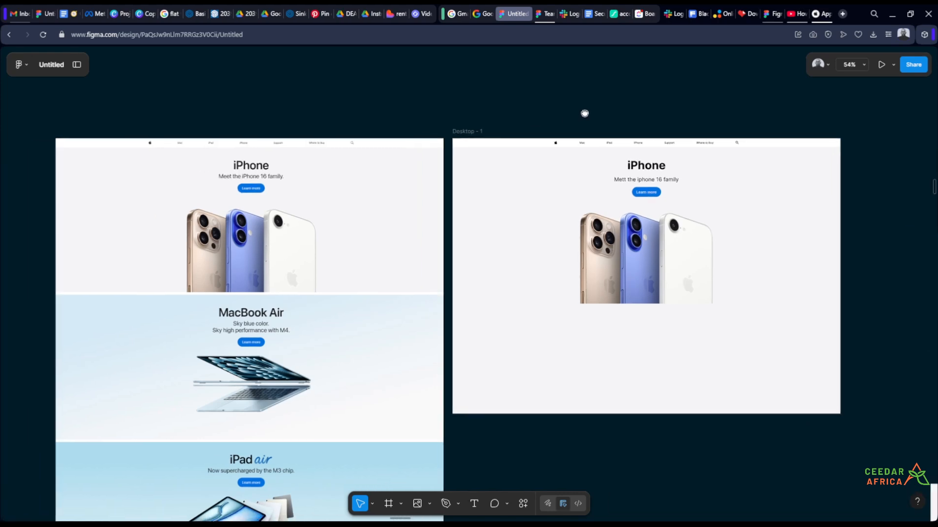
{"action": "scroll", "coordinate": [323, 183], "scroll_direction": "up", "scroll_amount": 2}
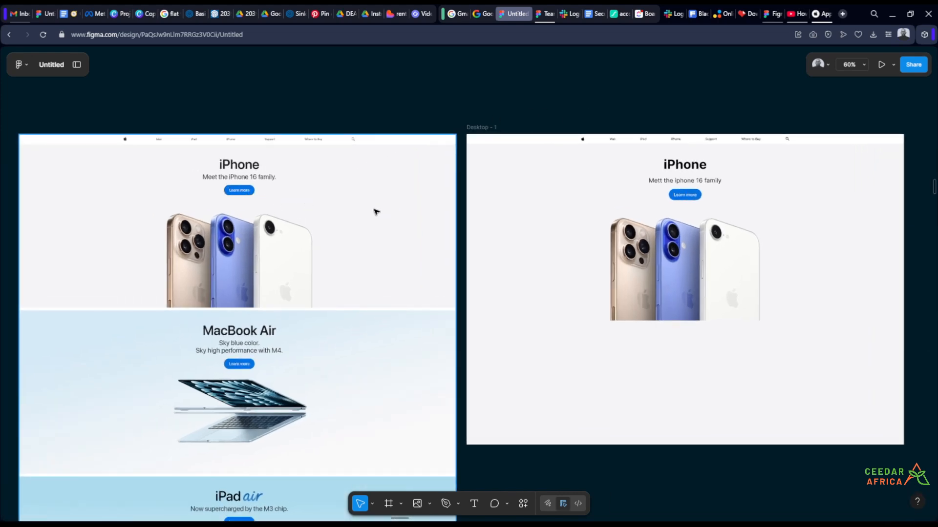
{"action": "key", "text": "r"}
{"action": "mouse_move", "coordinate": [364, 198]}
{"action": "left_mouse_down"}
{"action": "mouse_move", "coordinate": [408, 210]}
{"action": "mouse_move", "coordinate": [624, 210]}
{"action": "left_mouse_up"}
{"action": "left_click_drag", "start_coordinate": [490, 208], "coordinate": [325, 205]}
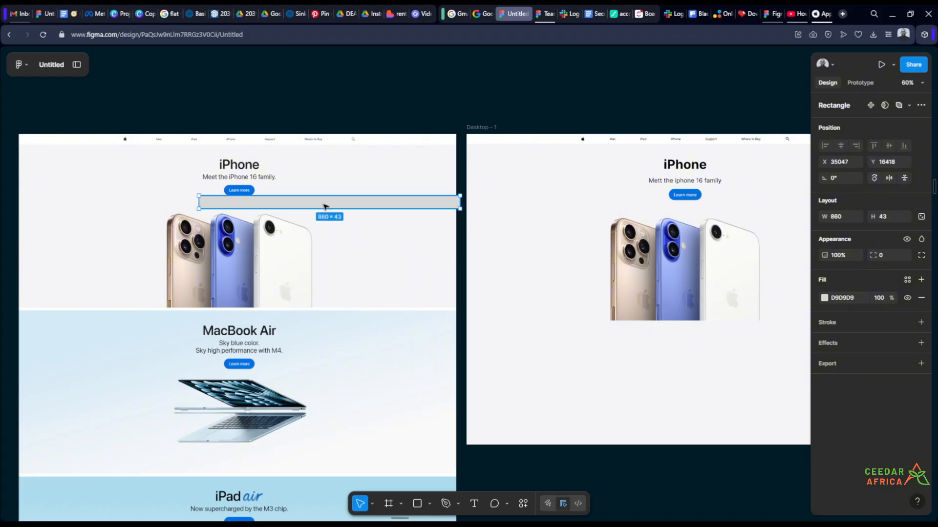
{"action": "left_click_drag", "start_coordinate": [459, 204], "coordinate": [796, 204]}
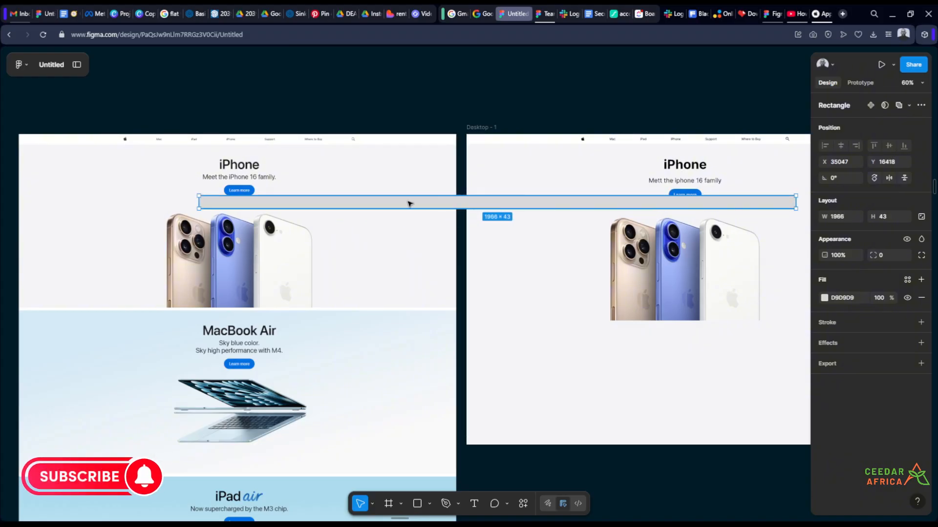
{"action": "left_click_drag", "start_coordinate": [410, 203], "coordinate": [405, 151], "text": "alt"}
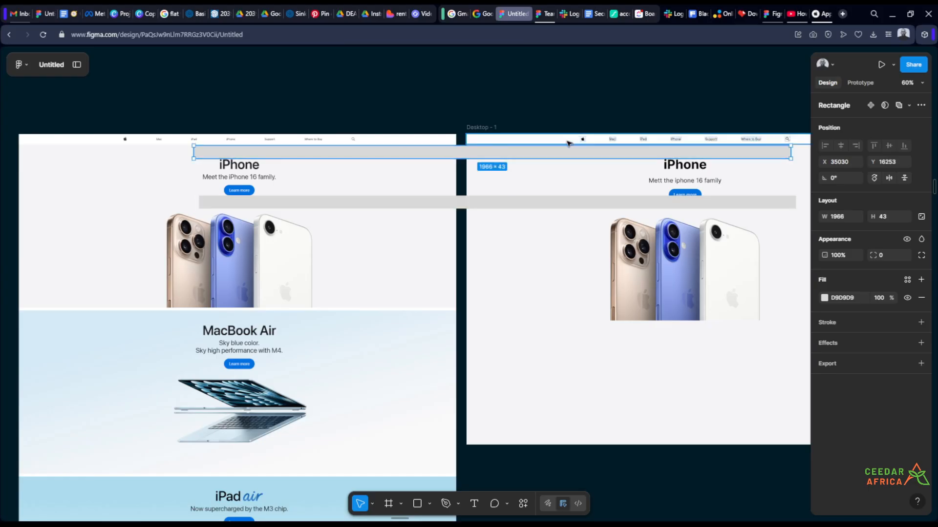
Set the vertical gap of the hero text frame's auto layout to 12 and compare it with the reference
{"action": "left_click", "coordinate": [686, 178]}
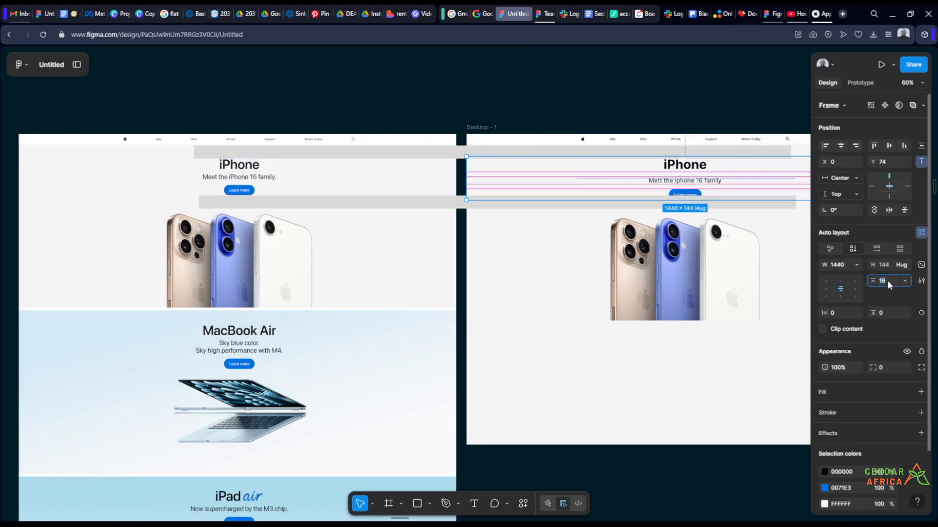
{"action": "key", "text": "Return"}
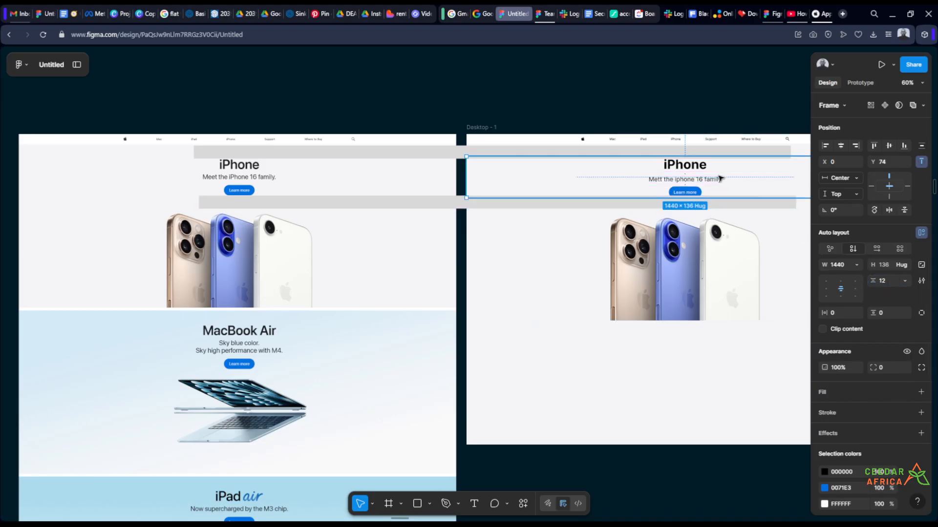
{"action": "scroll", "coordinate": [715, 179], "scroll_direction": "up", "scroll_amount": 2}
{"action": "scroll", "coordinate": [666, 180], "scroll_direction": "up", "scroll_amount": 1}
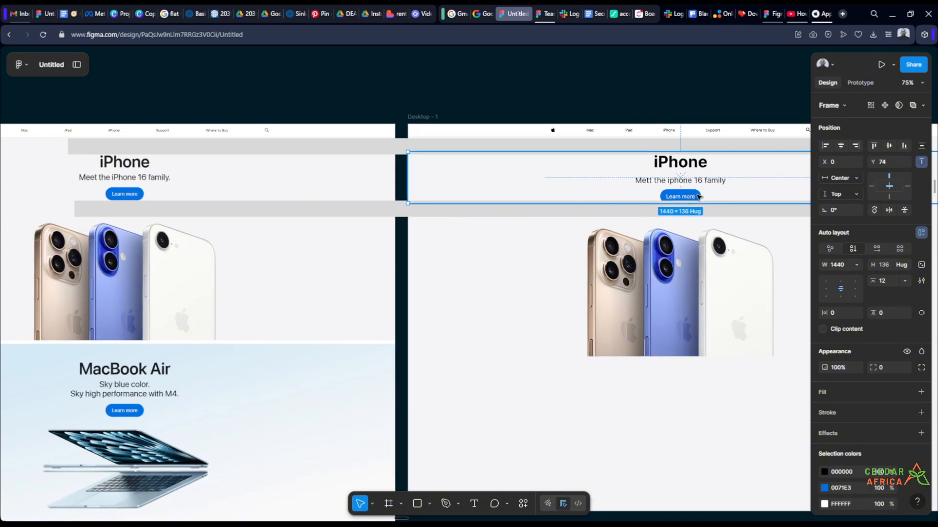
{"action": "left_click", "coordinate": [630, 88]}
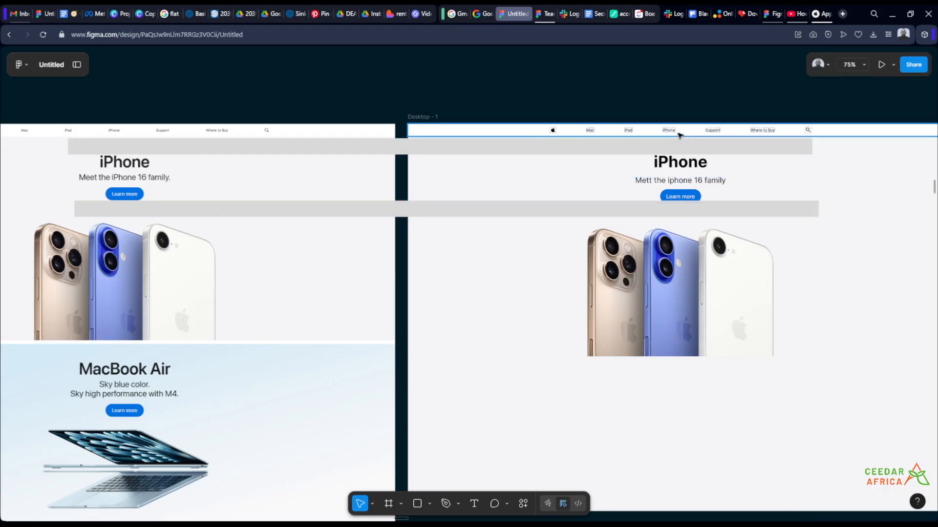
Set the hero text frame's auto layout gap to 10 and check its alignment against the reference and guide bars
{"action": "left_click", "coordinate": [697, 184]}
{"action": "left_click", "coordinate": [887, 282]}
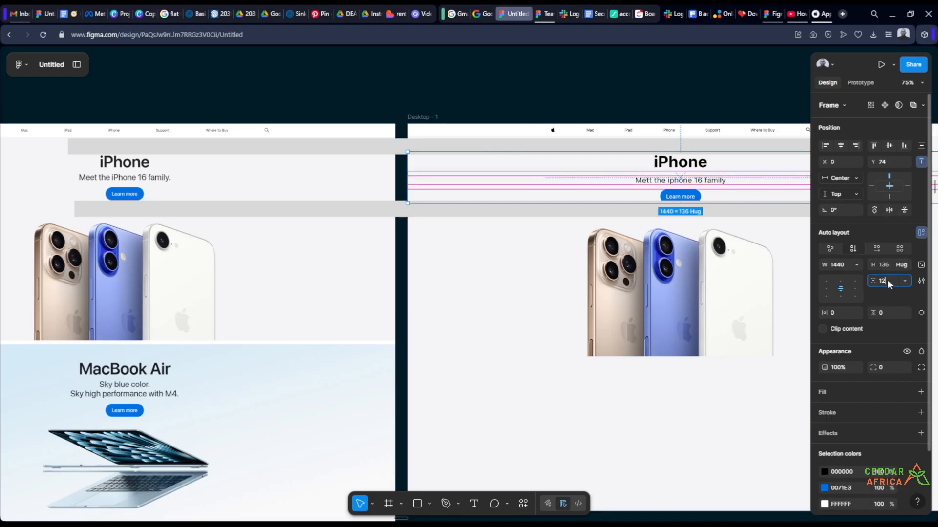
{"action": "type", "text": "10"}
{"action": "key", "text": "Return"}
{"action": "left_click", "coordinate": [598, 90]}
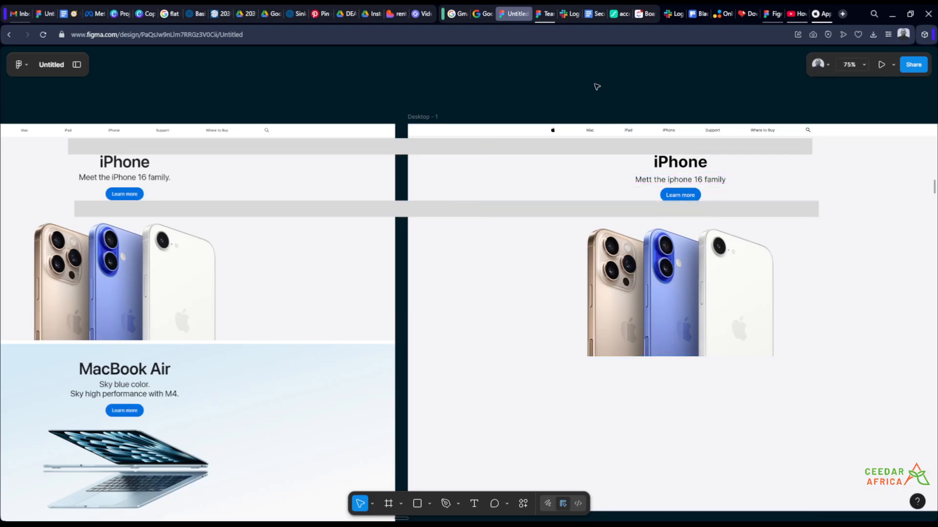
{"action": "scroll", "coordinate": [597, 87], "scroll_direction": "up", "scroll_amount": 1}
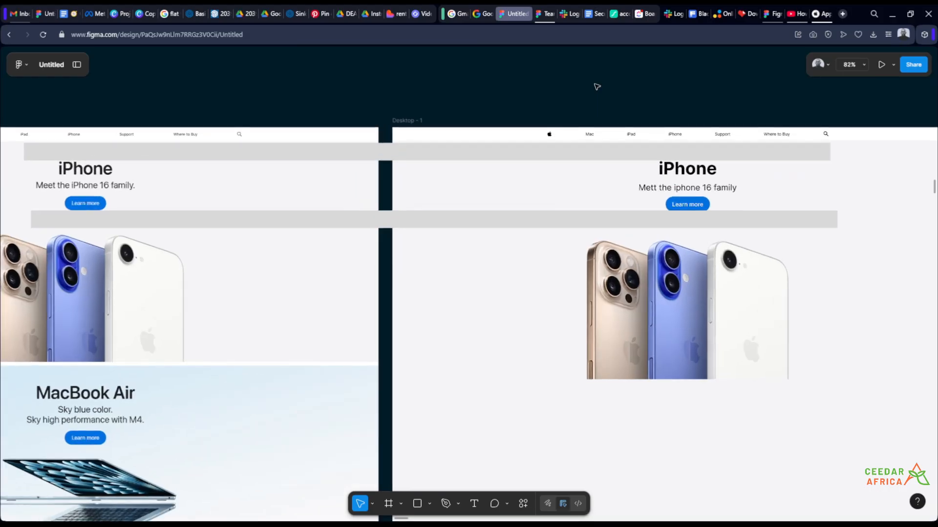
{"action": "scroll", "coordinate": [597, 86], "scroll_direction": "down", "scroll_amount": 1}
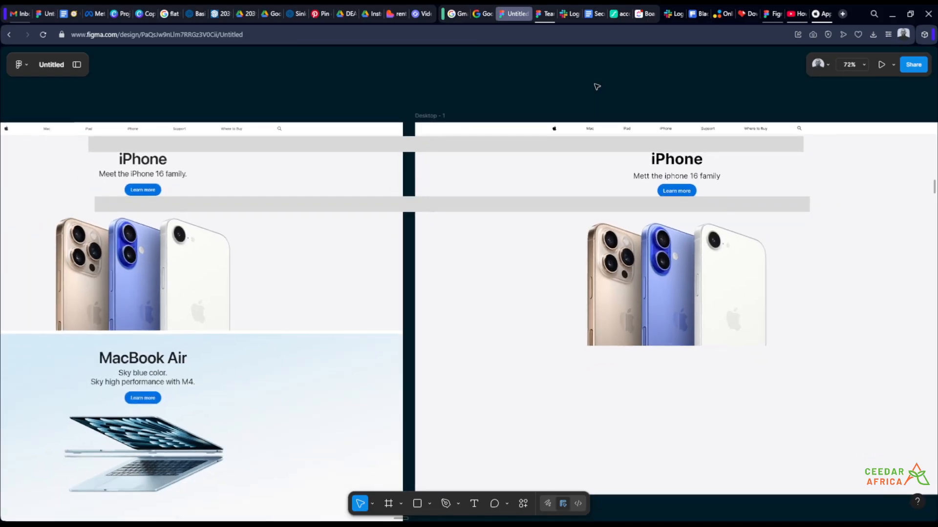
{"action": "left_click_drag", "start_coordinate": [533, 86], "coordinate": [570, 75]}
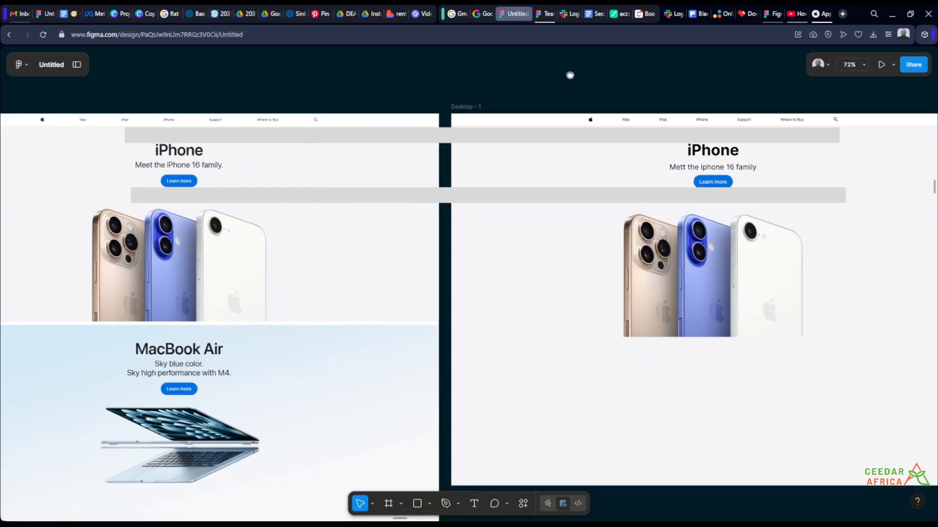
Move the lower guide bar to the bottom edge of the reference's iPhone section and nudge the iPhone image up to Y -12
{"action": "left_click_drag", "start_coordinate": [341, 197], "coordinate": [320, 333]}
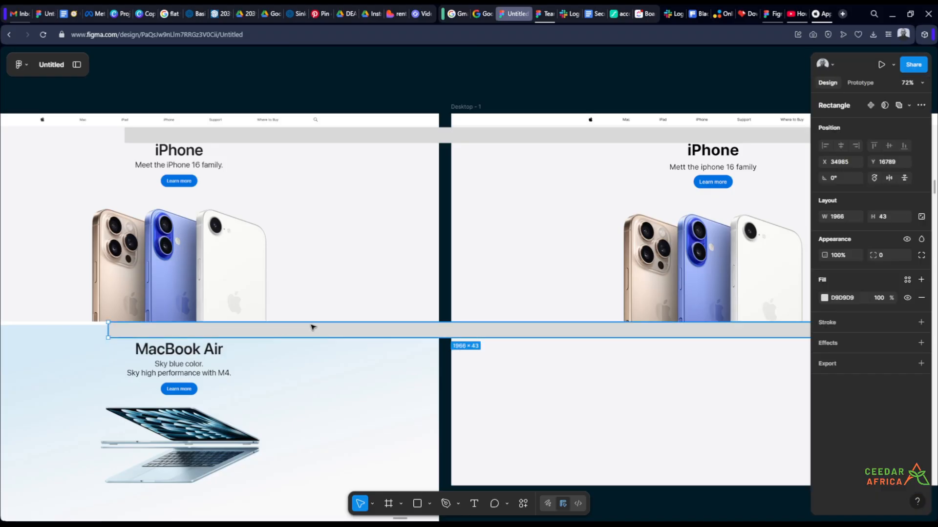
{"action": "scroll", "coordinate": [236, 245], "scroll_direction": "down", "scroll_amount": 3}
{"action": "left_click", "coordinate": [647, 251]}
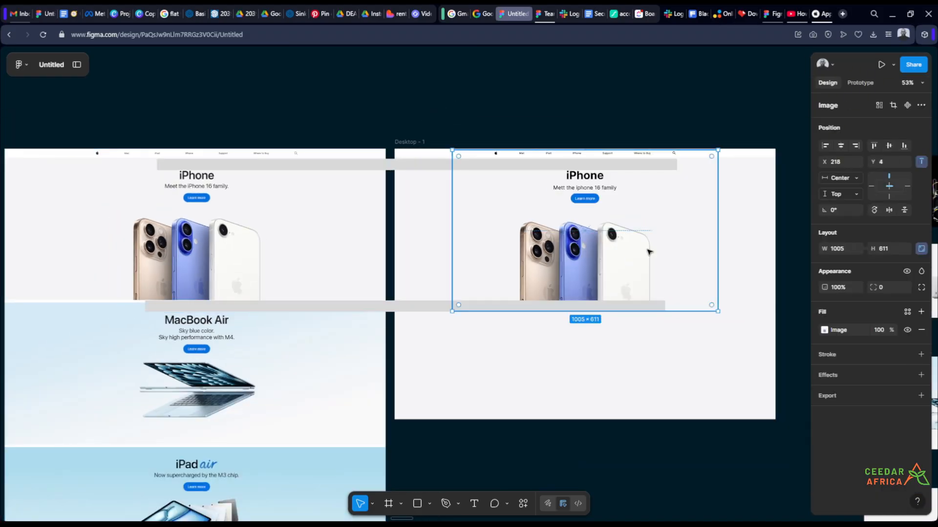
{"action": "key", "text": "Up"}
{"action": "key", "text": "Up"}
{"action": "key", "text": "Up"}
{"action": "key", "text": "Up"}
{"action": "key", "text": "Up"}
{"action": "key", "text": "Up"}
{"action": "key", "text": "Up"}
{"action": "key", "text": "Up"}
{"action": "key", "text": "Up"}
{"action": "key", "text": "Up"}
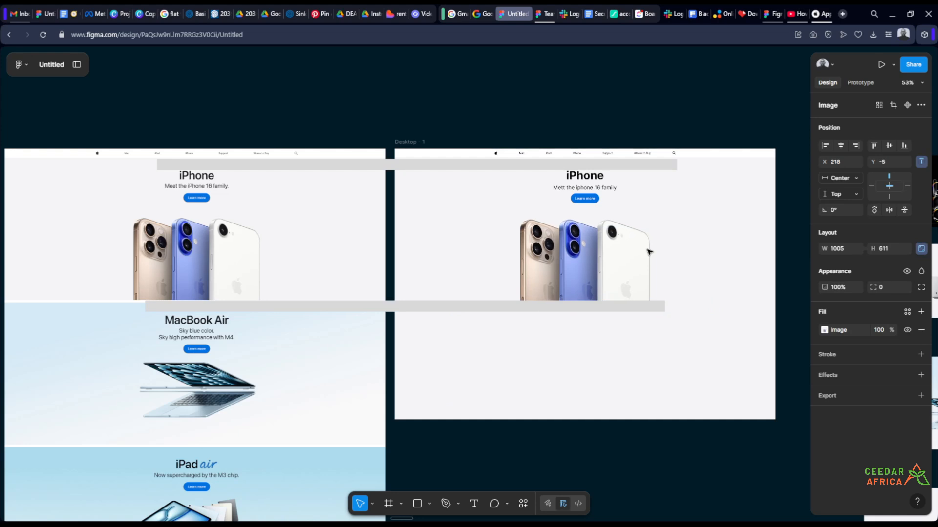
{"action": "key", "text": "Up"}
{"action": "key", "text": "Up"}
{"action": "key", "text": "Up"}
{"action": "key", "text": "Up"}
{"action": "key", "text": "Up"}
{"action": "key", "text": "Up"}
{"action": "key", "text": "Up"}
{"action": "key", "text": "Up"}
{"action": "key", "text": "Up"}
{"action": "key", "text": "Up"}
{"action": "key", "text": "Up"}
{"action": "key", "text": "Up"}
{"action": "key", "text": "Up"}
{"action": "key", "text": "Up"}
{"action": "key", "text": "Up"}
{"action": "key", "text": "Up"}
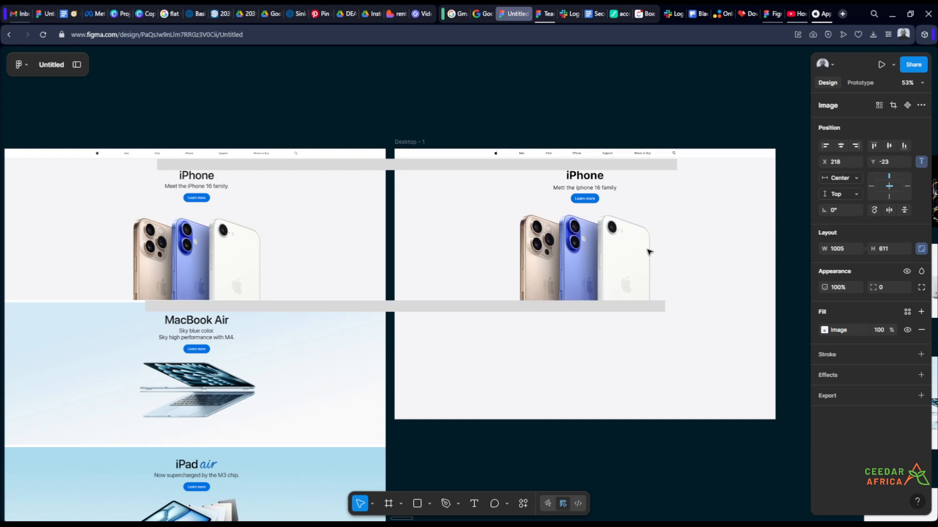
{"action": "key", "text": "Down"}
{"action": "key", "text": "Down"}
{"action": "key", "text": "Down"}
{"action": "key", "text": "Down"}
{"action": "key", "text": "Down"}
{"action": "key", "text": "Down"}
{"action": "key", "text": "Down"}
{"action": "key", "text": "Down"}
{"action": "key", "text": "Down"}
{"action": "key", "text": "Down"}
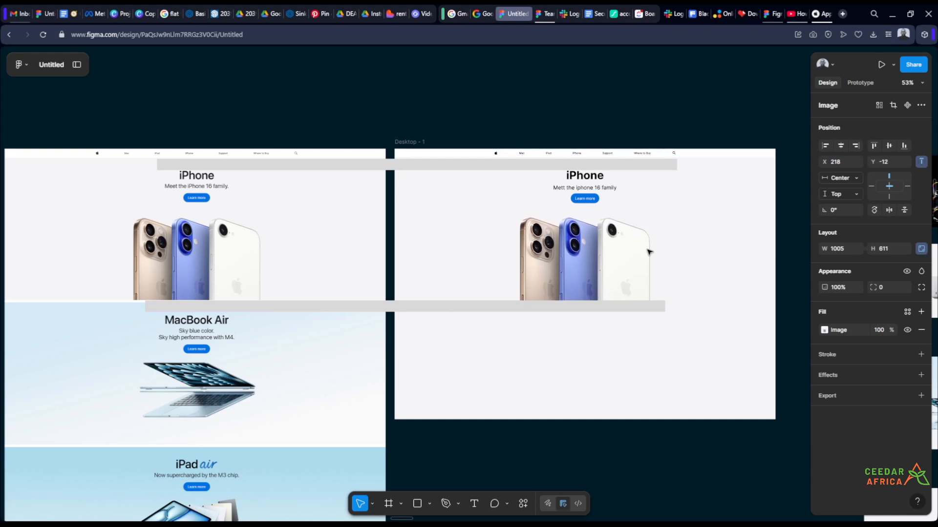
{"action": "left_click", "coordinate": [687, 108]}
Move the lower guide bar off the iPhone hero to the empty canvas below the desktop frame
{"action": "scroll", "coordinate": [687, 108], "scroll_direction": "down", "scroll_amount": 2}
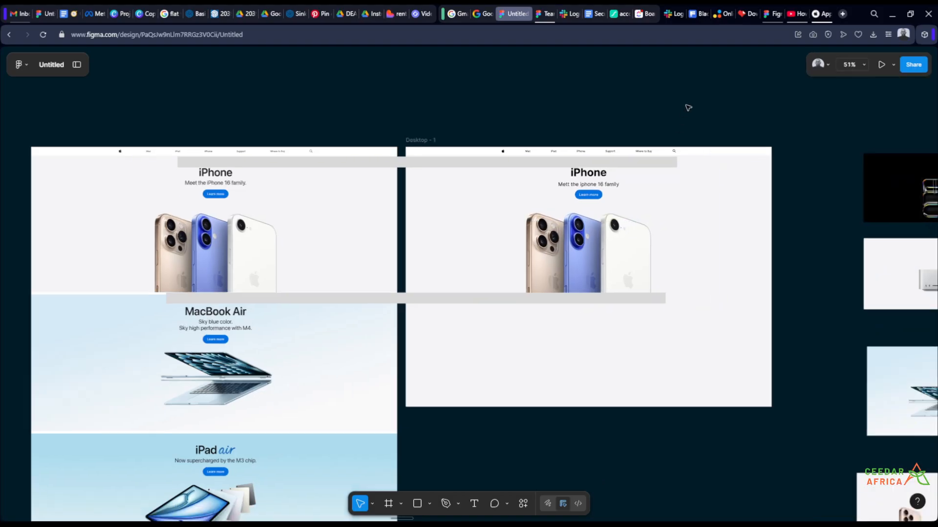
{"action": "scroll", "coordinate": [498, 380], "scroll_direction": "up", "scroll_amount": 3}
{"action": "scroll", "coordinate": [492, 393], "scroll_direction": "down", "scroll_amount": 1}
{"action": "left_click_drag", "start_coordinate": [496, 412], "coordinate": [513, 381]}
{"action": "left_click_drag", "start_coordinate": [498, 237], "coordinate": [632, 411]}
{"action": "left_click", "coordinate": [562, 380]}
{"action": "scroll", "coordinate": [561, 366], "scroll_direction": "down", "scroll_amount": 4}
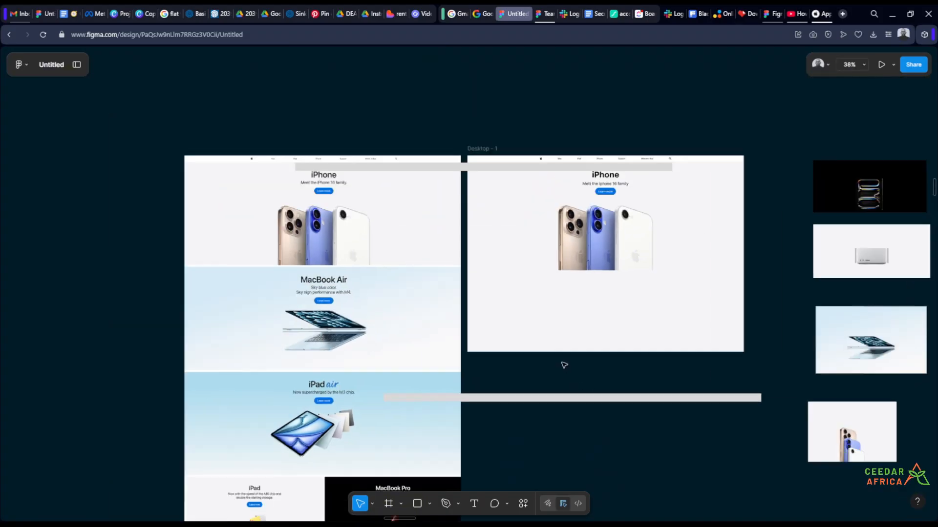
Examine the reference page's product sections and the white gaps separating them, and compare them with the desktop frame's hero
{"action": "scroll", "coordinate": [498, 365], "scroll_direction": "up", "scroll_amount": 4}
{"action": "mouse_move", "coordinate": [509, 373]}
{"action": "left_mouse_down"}
{"action": "mouse_move", "coordinate": [764, 361]}
{"action": "mouse_move", "coordinate": [527, 339]}
{"action": "mouse_move", "coordinate": [510, 356]}
{"action": "left_mouse_up"}
{"action": "scroll", "coordinate": [511, 356], "scroll_direction": "down", "scroll_amount": 2}
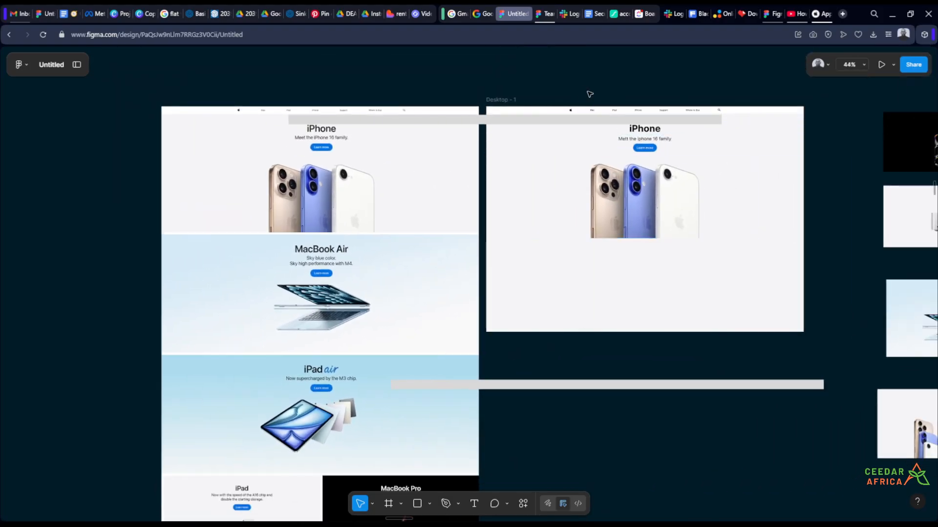
{"action": "scroll", "coordinate": [589, 94], "scroll_direction": "up", "scroll_amount": 1}
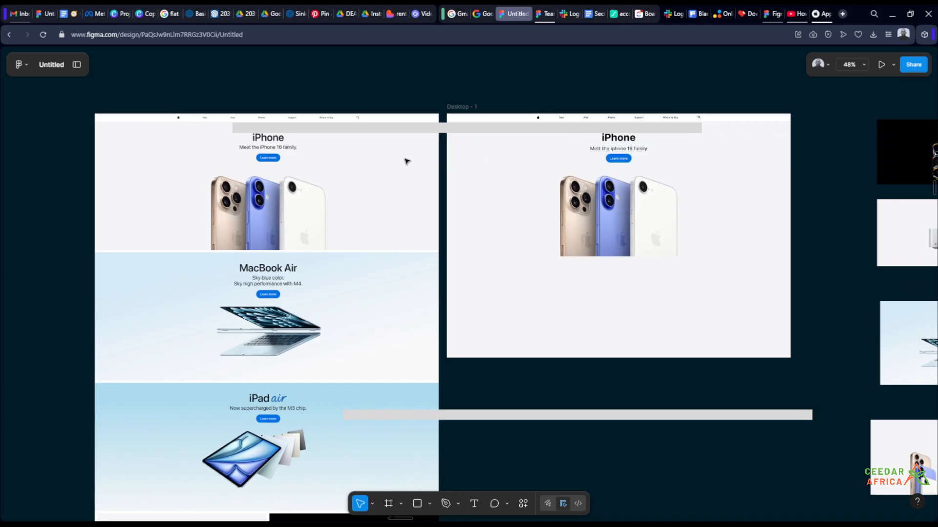
{"action": "scroll", "coordinate": [95, 126], "scroll_direction": "up", "scroll_amount": 3}
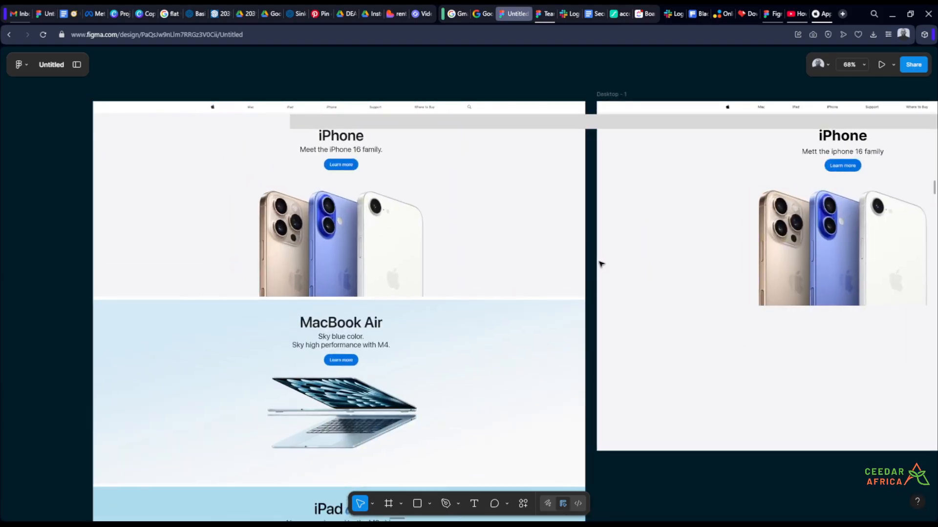
{"action": "scroll", "coordinate": [464, 147], "scroll_direction": "down", "scroll_amount": 4}
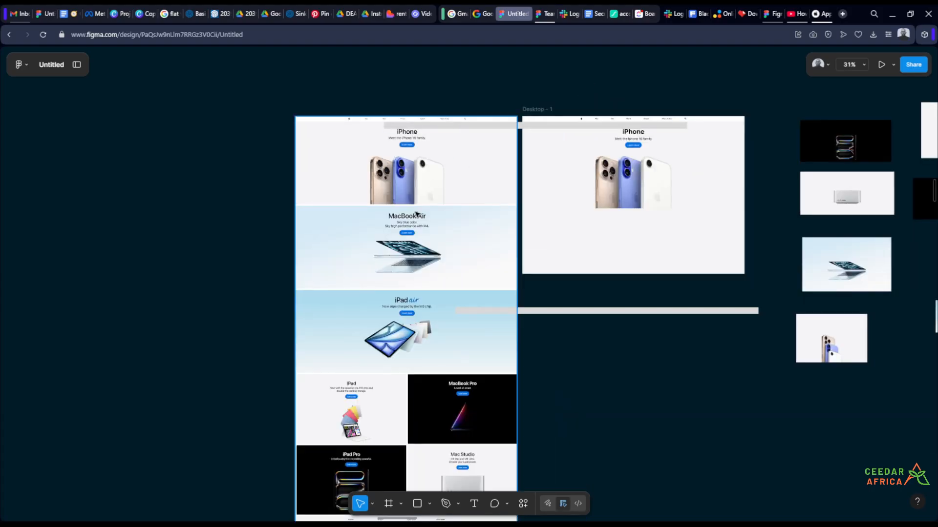
{"action": "scroll", "coordinate": [400, 220], "scroll_direction": "up", "scroll_amount": 4}
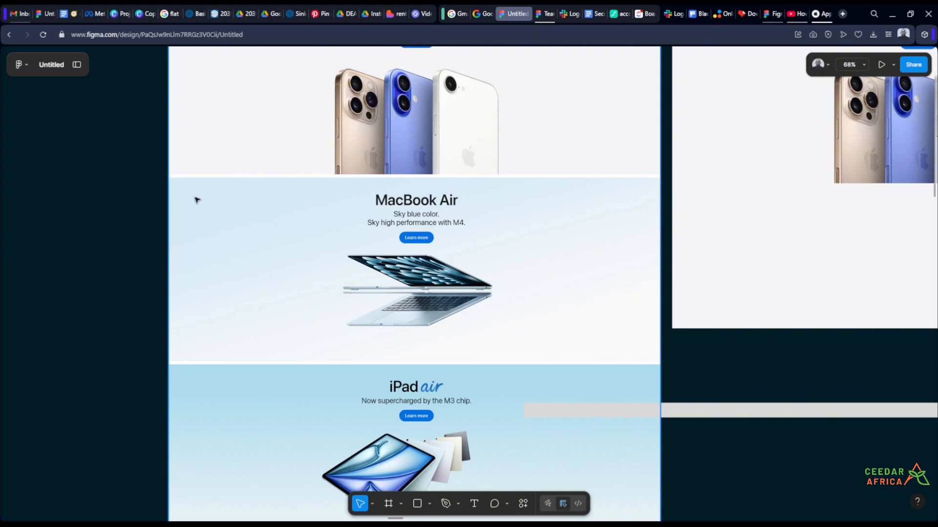
{"action": "scroll", "coordinate": [204, 329], "scroll_direction": "down", "scroll_amount": 4}
{"action": "scroll", "coordinate": [180, 241], "scroll_direction": "up", "scroll_amount": 3}
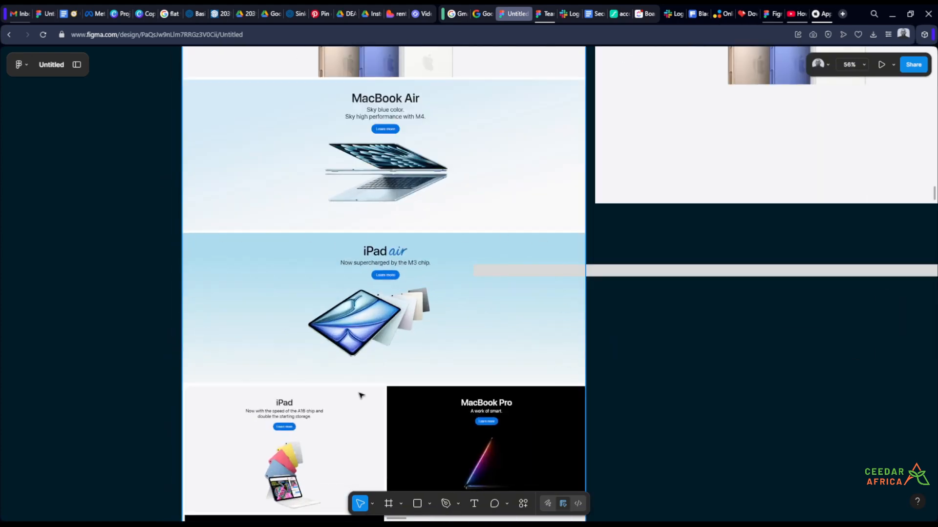
{"action": "scroll", "coordinate": [178, 393], "scroll_direction": "up", "scroll_amount": 4}
{"action": "scroll", "coordinate": [263, 316], "scroll_direction": "down", "scroll_amount": 3}
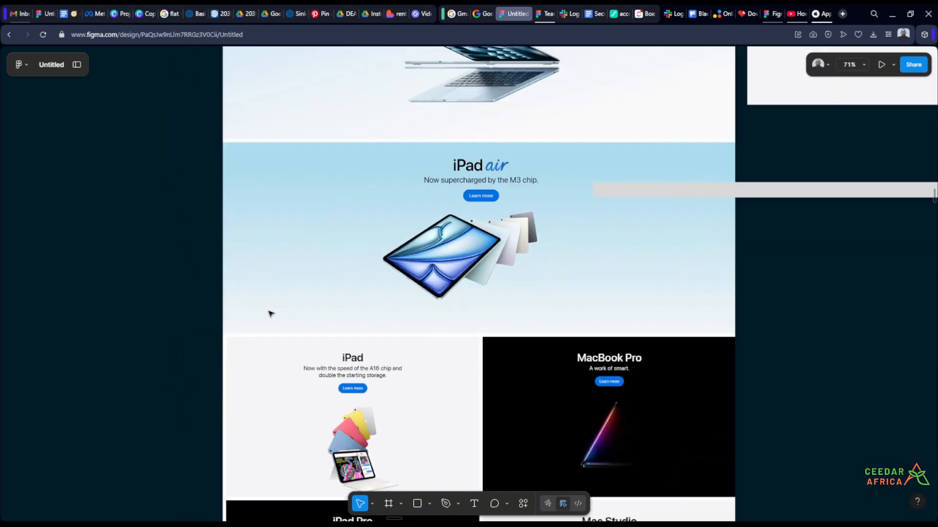
{"action": "scroll", "coordinate": [235, 161], "scroll_direction": "up", "scroll_amount": 1}
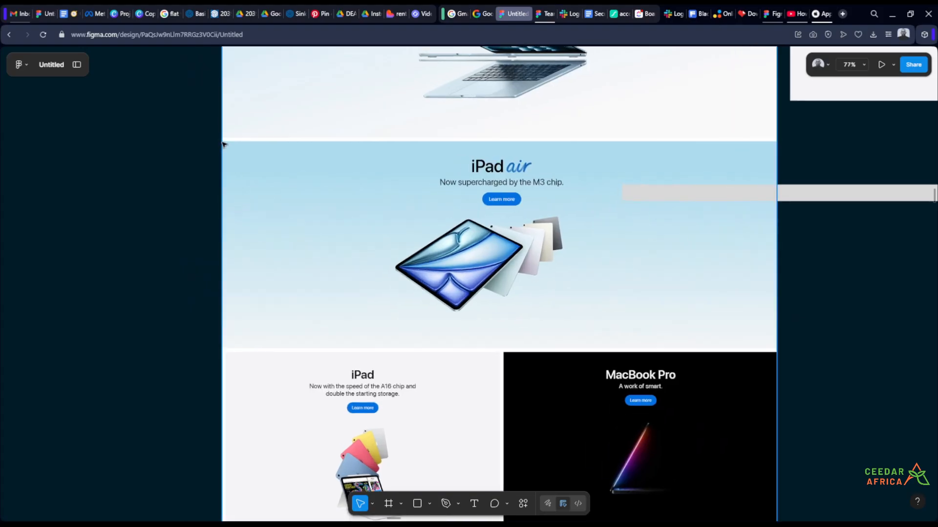
{"action": "scroll", "coordinate": [232, 142], "scroll_direction": "up", "scroll_amount": 1}
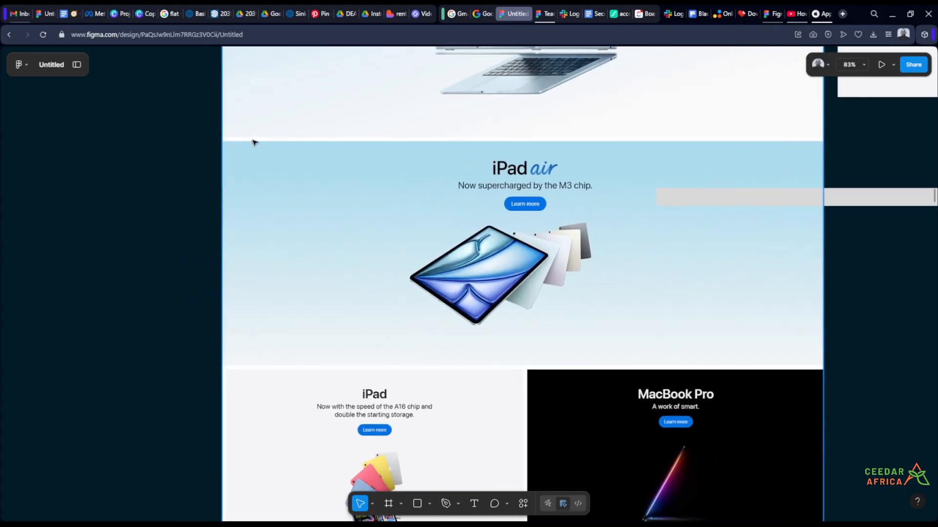
{"action": "scroll", "coordinate": [251, 143], "scroll_direction": "down", "scroll_amount": 5}
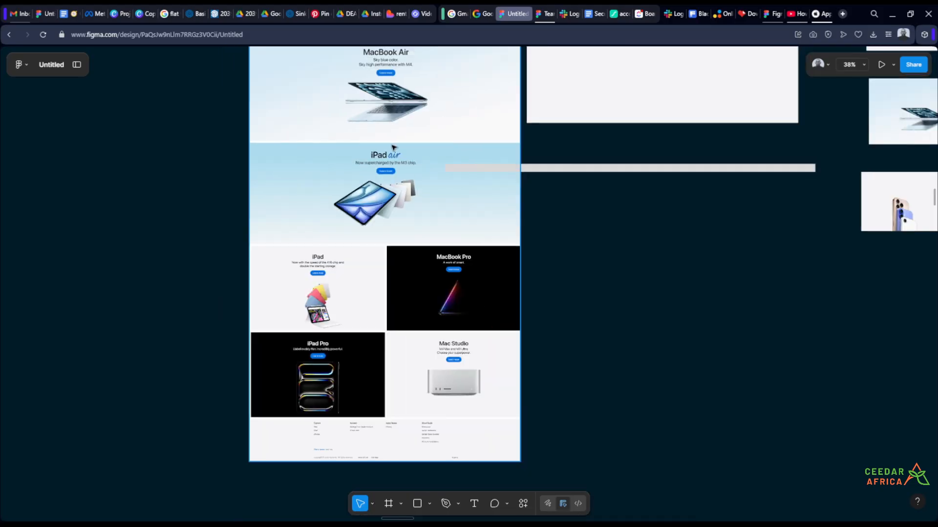
{"action": "scroll", "coordinate": [368, 220], "scroll_direction": "up", "scroll_amount": 5}
{"action": "scroll", "coordinate": [153, 230], "scroll_direction": "up", "scroll_amount": 2}
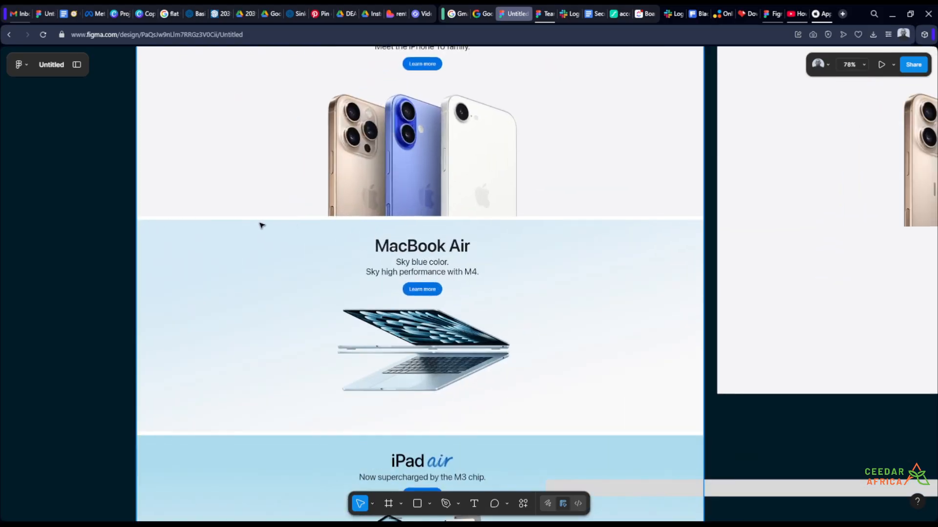
{"action": "scroll", "coordinate": [318, 215], "scroll_direction": "down", "scroll_amount": 3}
{"action": "scroll", "coordinate": [590, 326], "scroll_direction": "right", "scroll_amount": 2}
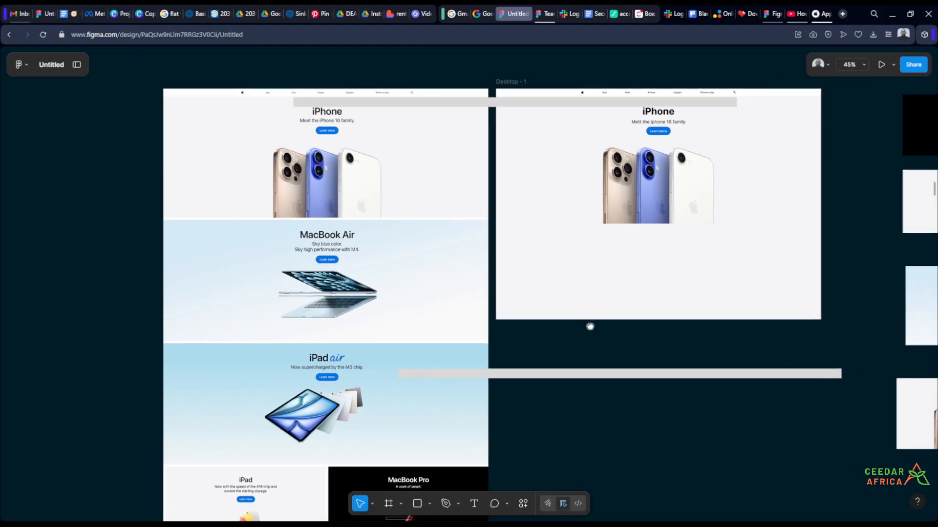
{"action": "left_click_drag", "start_coordinate": [590, 326], "coordinate": [559, 342]}
{"action": "scroll", "coordinate": [712, 262], "scroll_direction": "up", "scroll_amount": 1}
{"action": "left_click_drag", "start_coordinate": [705, 290], "coordinate": [744, 303]}
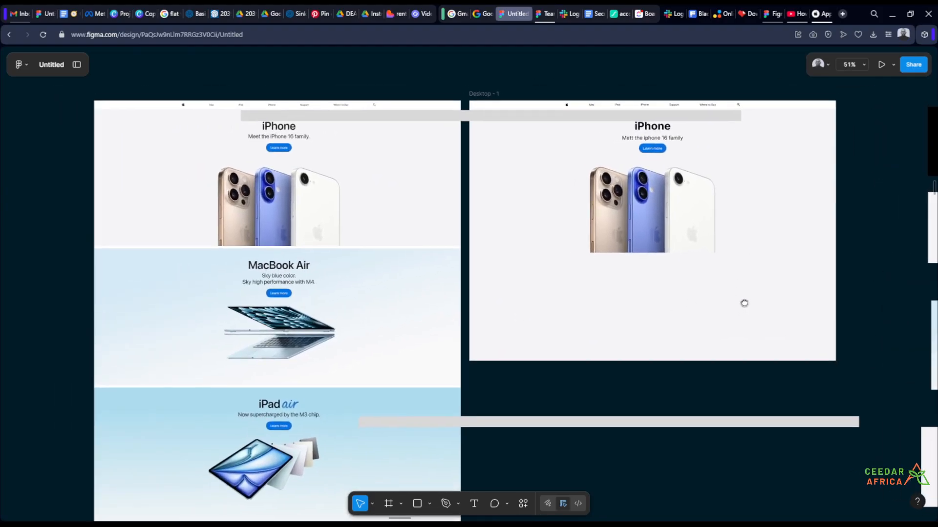
Shorten the desktop frame to a height of 577 so it ends at the bottom of the iPhone hero
{"action": "left_click", "coordinate": [479, 93]}
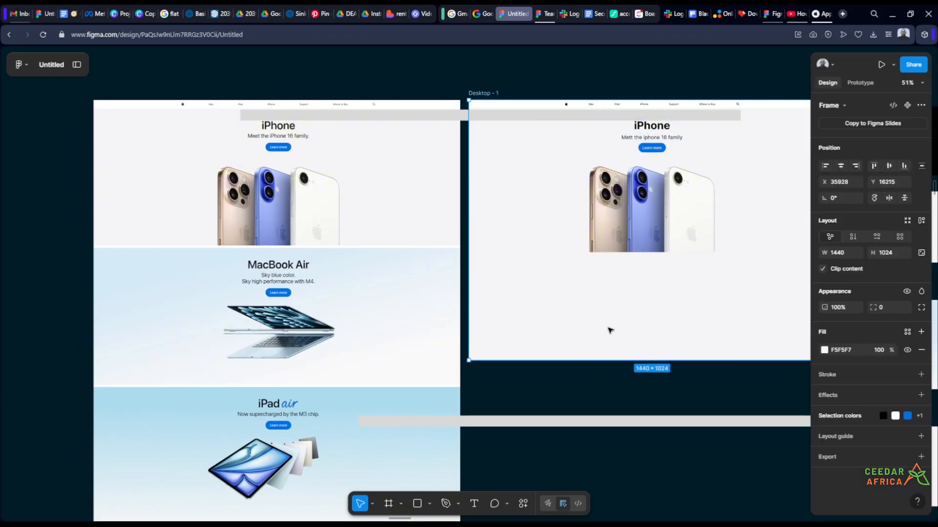
{"action": "left_click_drag", "start_coordinate": [602, 360], "coordinate": [612, 253]}
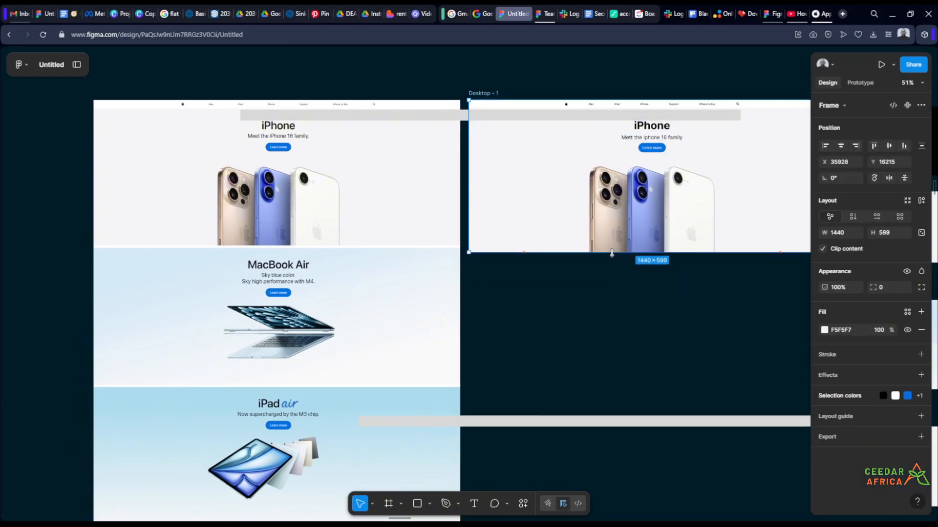
{"action": "left_click", "coordinate": [590, 290]}
{"action": "left_click_drag", "start_coordinate": [589, 288], "coordinate": [545, 320]}
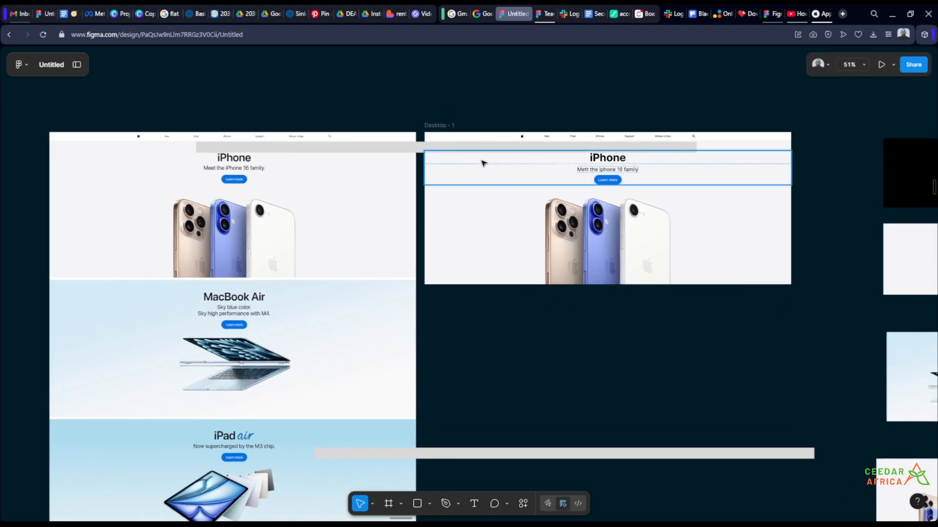
{"action": "left_click", "coordinate": [434, 127]}
{"action": "scroll", "coordinate": [450, 279], "scroll_direction": "up", "scroll_amount": 2}
{"action": "left_click_drag", "start_coordinate": [444, 285], "coordinate": [446, 280]}
{"action": "left_click", "coordinate": [473, 310]}
Delete the lower gray guide bar from the canvas below the desktop frame
{"action": "scroll", "coordinate": [475, 215], "scroll_direction": "down", "scroll_amount": 4}
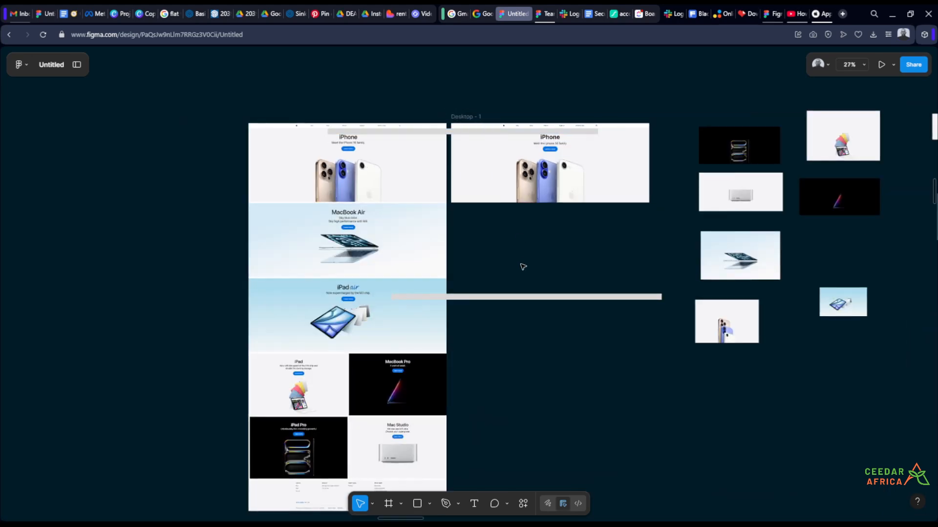
{"action": "left_click", "coordinate": [517, 297]}
{"action": "key", "text": "Delete"}
Duplicate the iPhone hero frame directly beneath the original and delete the navigation bar from the copy
{"action": "scroll", "coordinate": [486, 207], "scroll_direction": "up", "scroll_amount": 2}
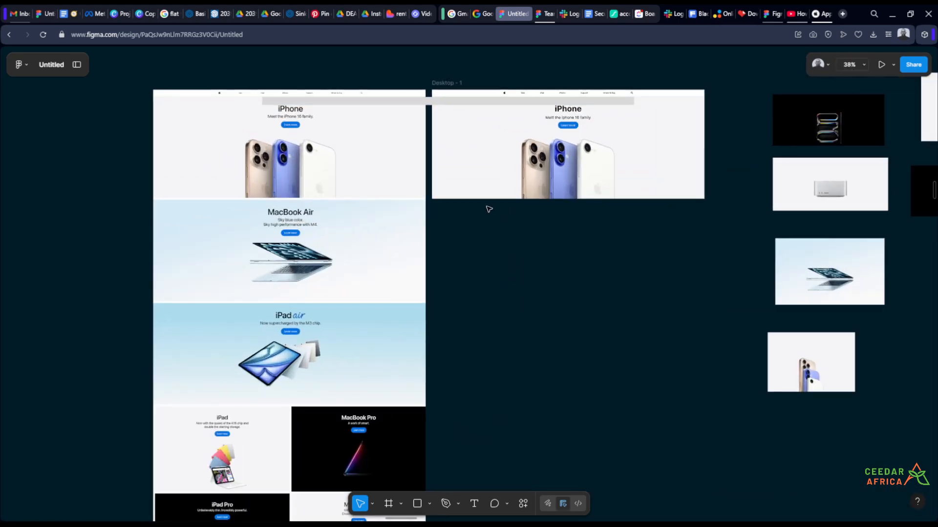
{"action": "left_click", "coordinate": [444, 85]}
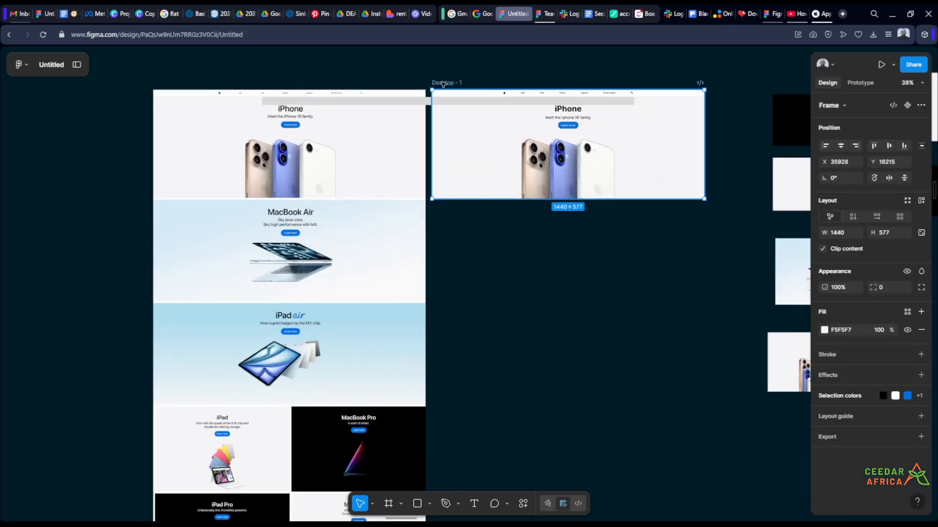
{"action": "left_click_drag", "start_coordinate": [443, 84], "coordinate": [446, 199], "text": "alt"}
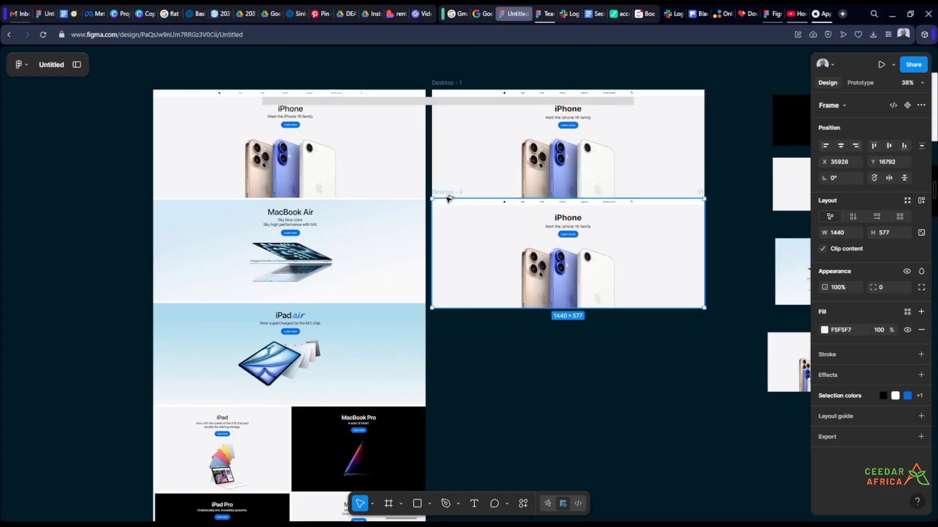
{"action": "left_click", "coordinate": [542, 328]}
{"action": "scroll", "coordinate": [654, 239], "scroll_direction": "up", "scroll_amount": 3}
{"action": "left_click", "coordinate": [702, 185]}
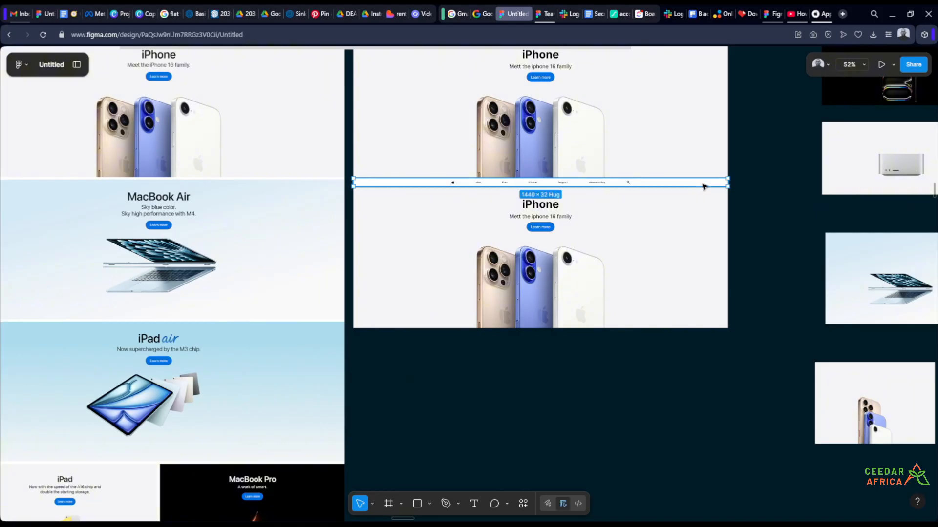
{"action": "key", "text": "Delete"}
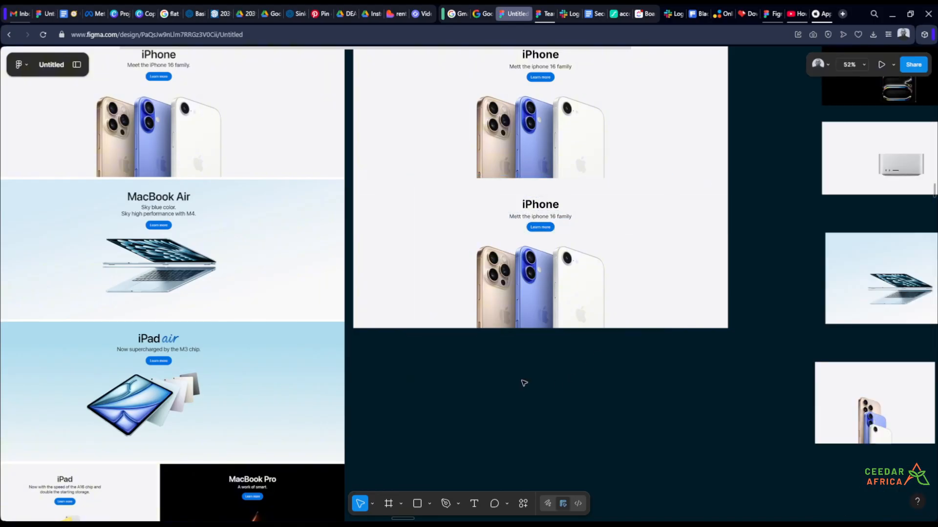
Replace the duplicated section's iPhone heading with "MacBook Air"
{"action": "scroll", "coordinate": [517, 208], "scroll_direction": "up", "scroll_amount": 5}
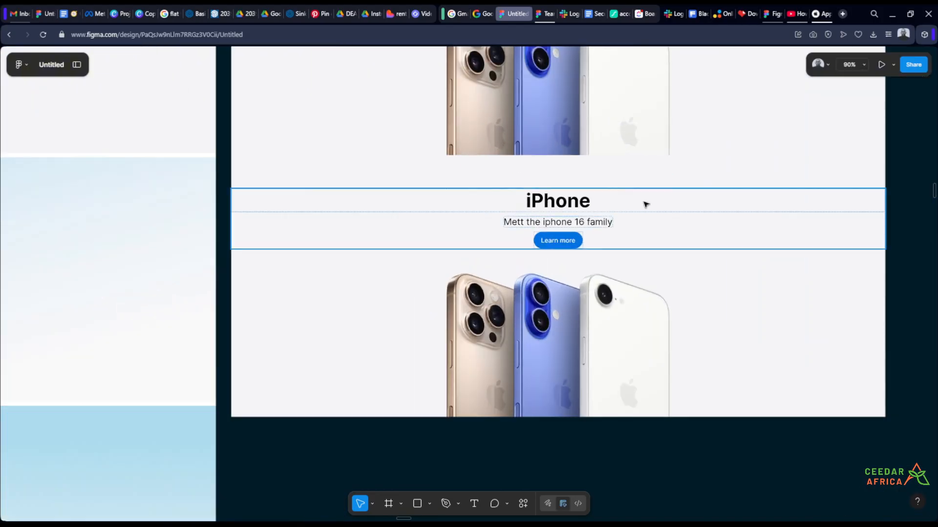
{"action": "scroll", "coordinate": [640, 205], "scroll_direction": "down", "scroll_amount": 2}
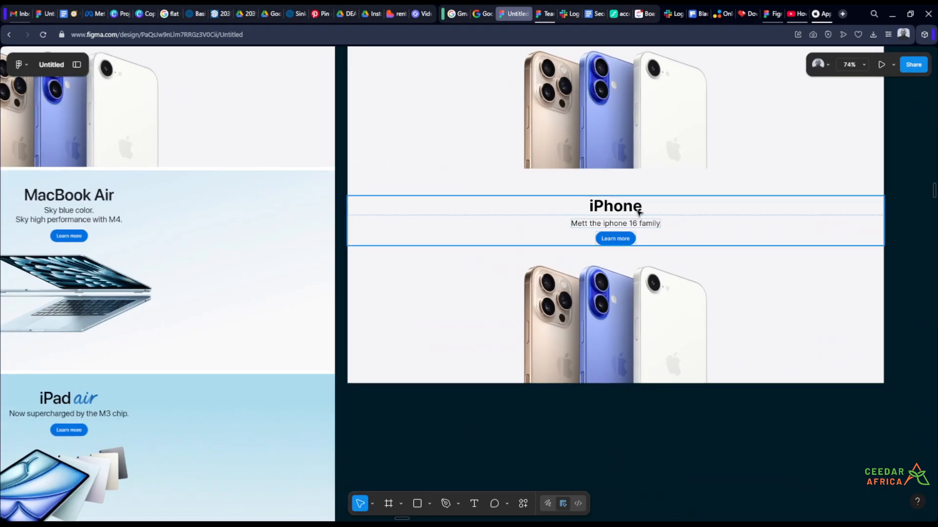
{"action": "scroll", "coordinate": [639, 212], "scroll_direction": "down", "scroll_amount": 1}
{"action": "double_click", "coordinate": [630, 209]}
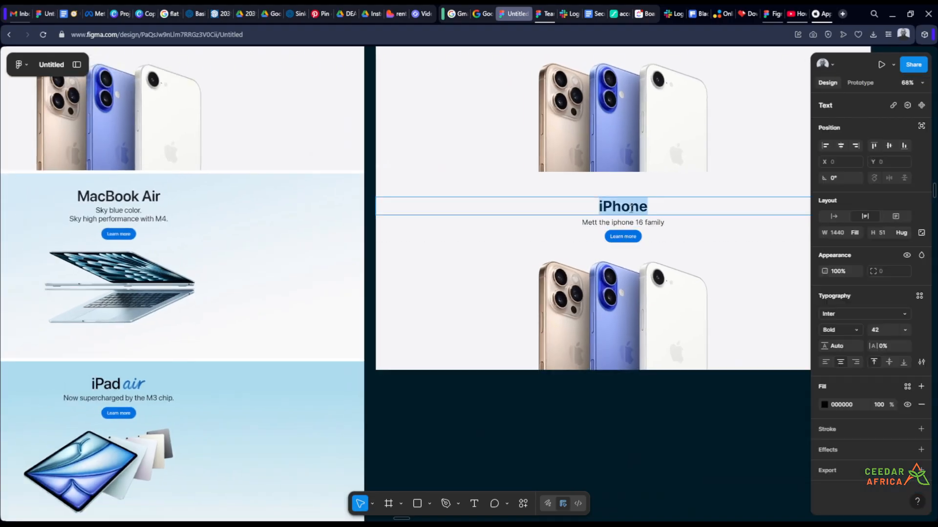
{"action": "type", "text": "Mac"}
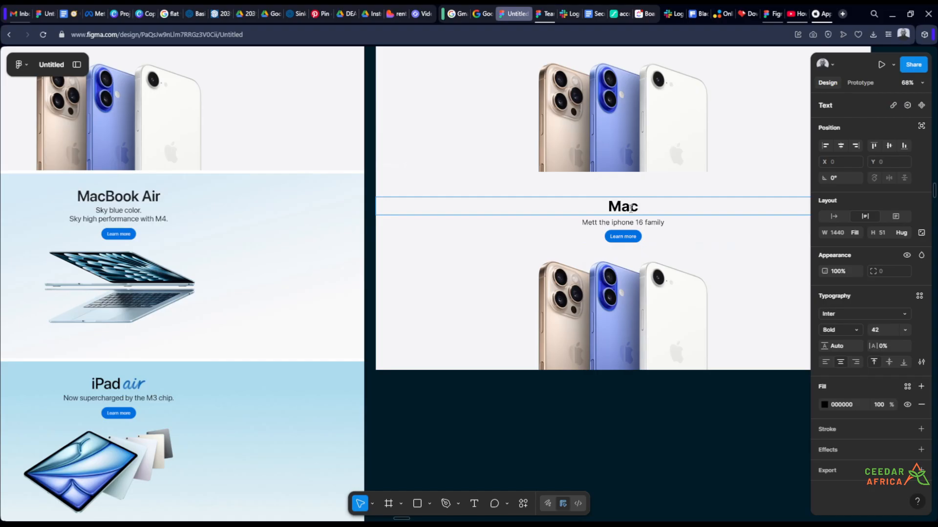
{"action": "type", "text": "Book Ai"}
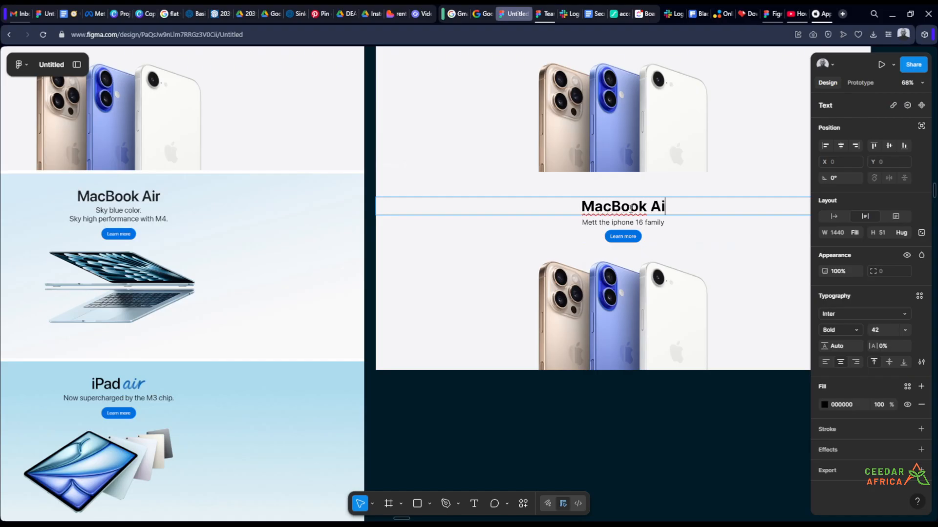
{"action": "type", "text": "r"}
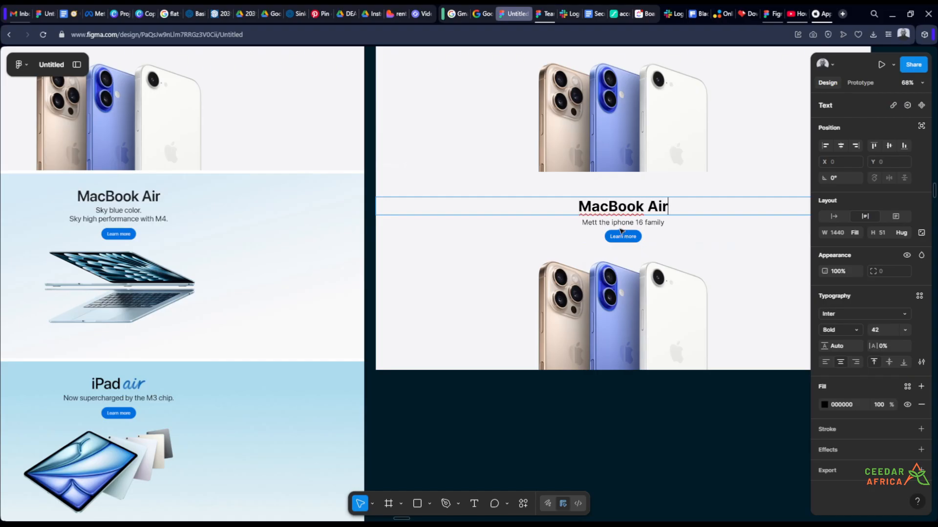
Replace the subtitle under the MacBook Air heading with two lines, "Sky blue color." and "sky high performance"
{"action": "double_click", "coordinate": [620, 224]}
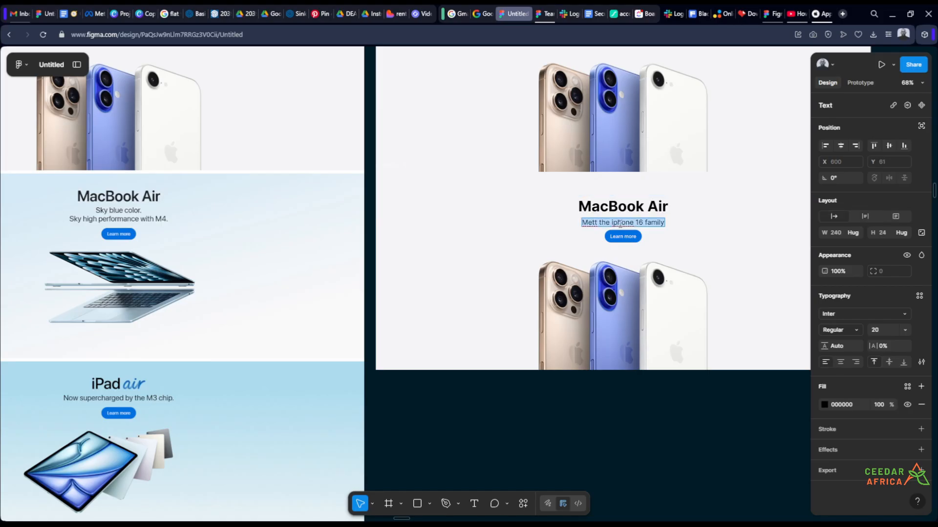
{"action": "type", "text": "Sky blue"}
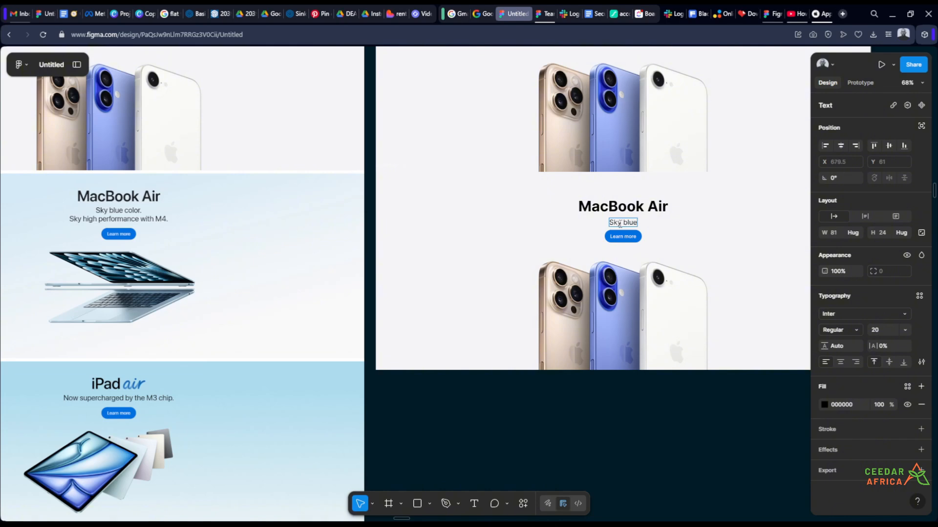
{"action": "type", "text": " color."}
{"action": "key", "text": "Return"}
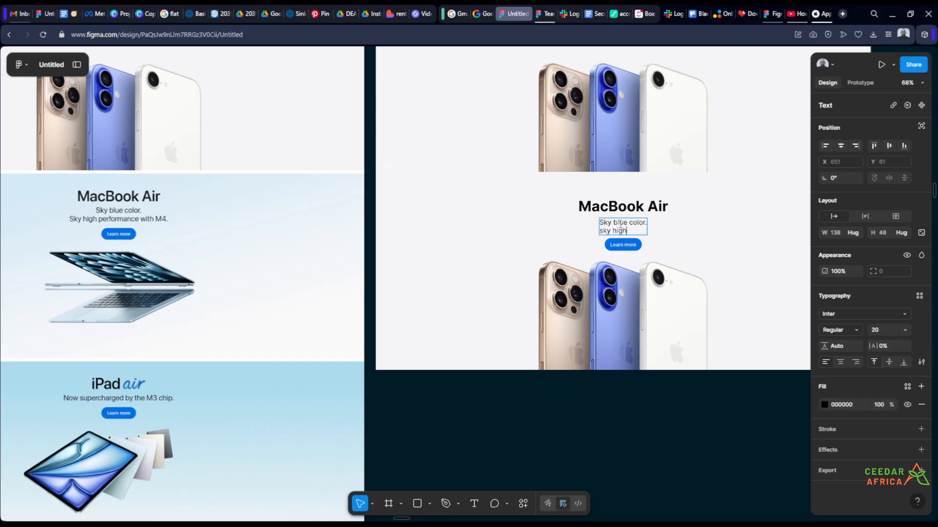
{"action": "type", "text": "sky high performance"}
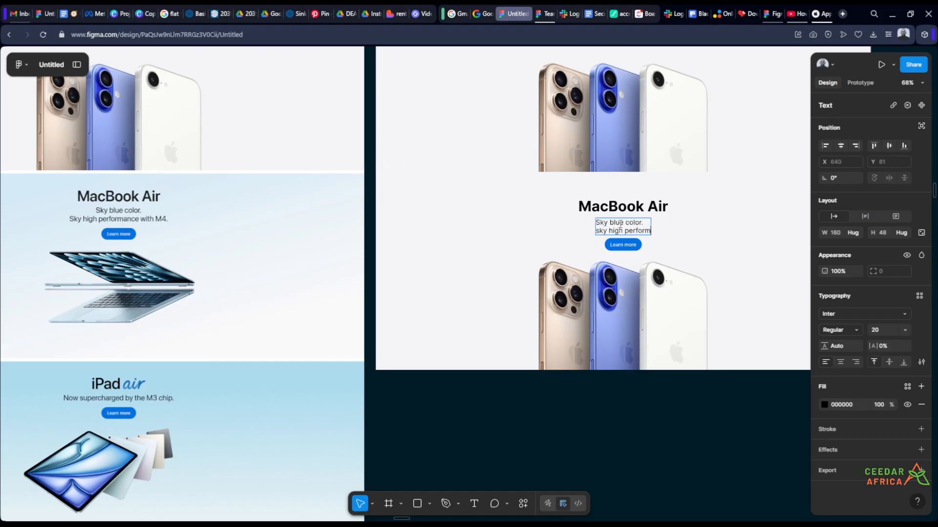